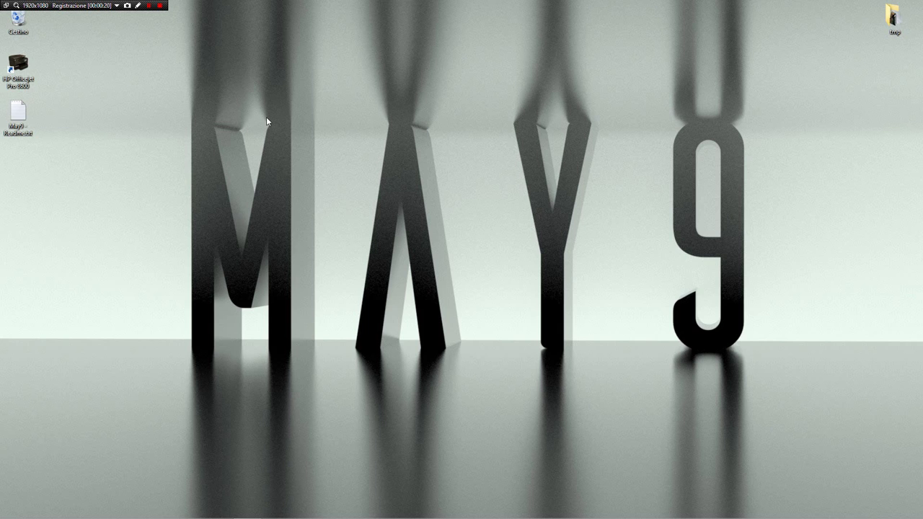
Open the May9 readme on the desktop and review its contributors, installation instructions, hotkeys and default preference changes.
{"action": "double_click", "coordinate": [18, 114]}
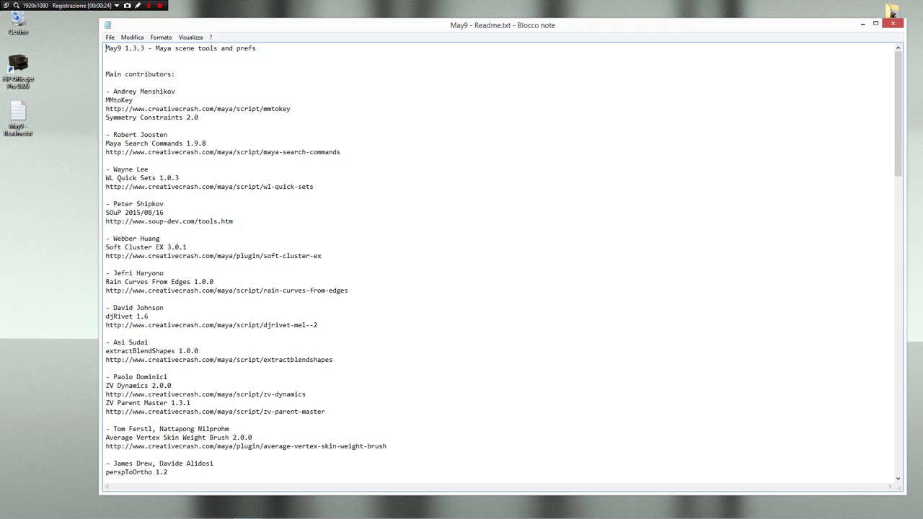
{"action": "scroll", "coordinate": [502, 261], "scroll_direction": "down", "scroll_amount": 1}
{"action": "scroll", "coordinate": [502, 261], "scroll_direction": "up", "scroll_amount": 1}
{"action": "scroll", "coordinate": [893, 13], "scroll_direction": "down", "scroll_amount": 20}
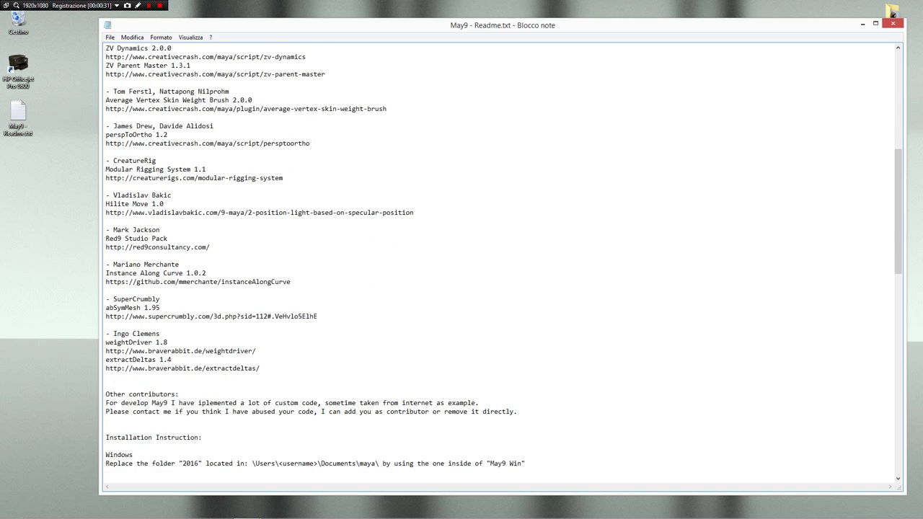
{"action": "scroll", "coordinate": [893, 12], "scroll_direction": "down", "scroll_amount": 3}
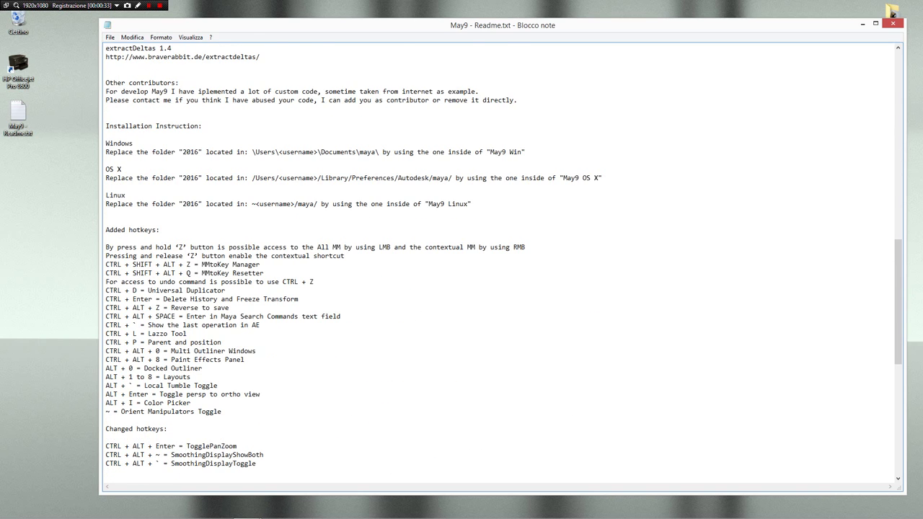
{"action": "scroll", "coordinate": [892, 13], "scroll_direction": "down", "scroll_amount": 2}
{"action": "scroll", "coordinate": [893, 12], "scroll_direction": "down", "scroll_amount": 9}
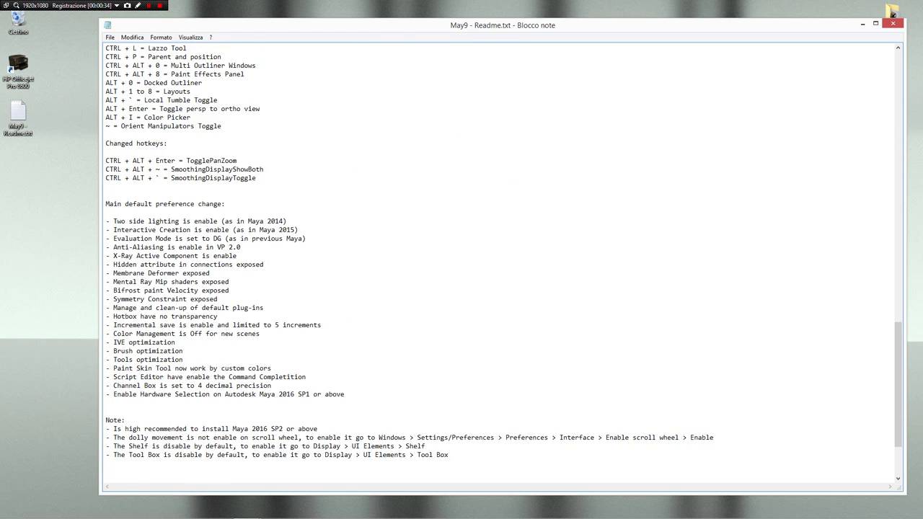
{"action": "scroll", "coordinate": [892, 13], "scroll_direction": "up", "scroll_amount": 5}
{"action": "scroll", "coordinate": [255, 229], "scroll_direction": "down", "scroll_amount": 3}
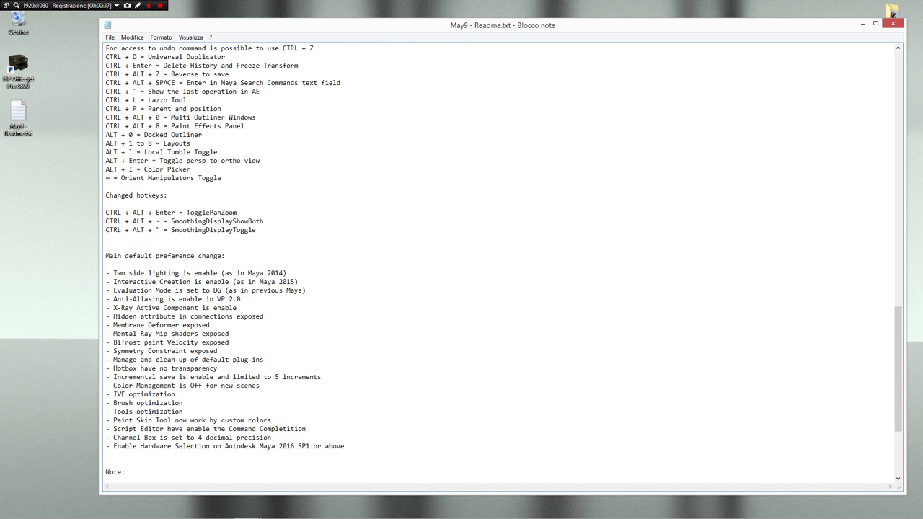
{"action": "scroll", "coordinate": [255, 229], "scroll_direction": "up", "scroll_amount": 2}
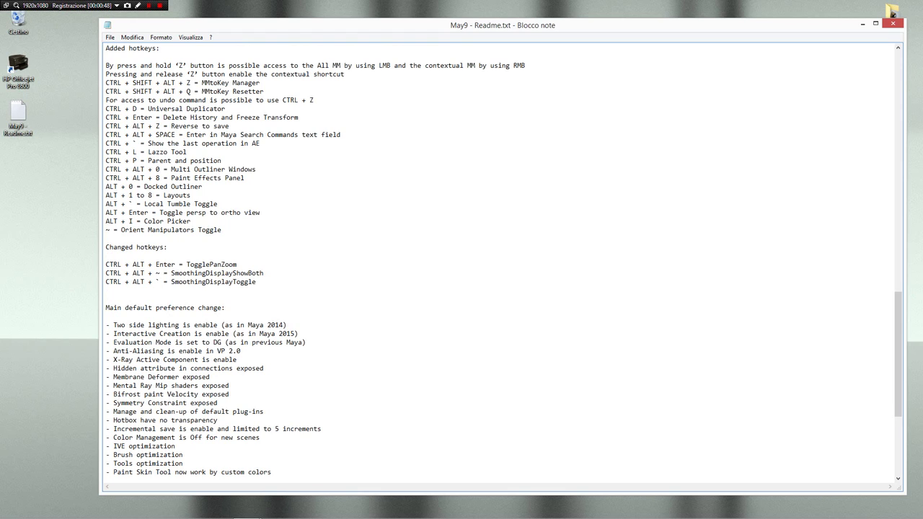
Launch Maya 2016, skim the readme again while it loads, and bring the Maya window to the front.
{"action": "left_click", "coordinate": [128, 510]}
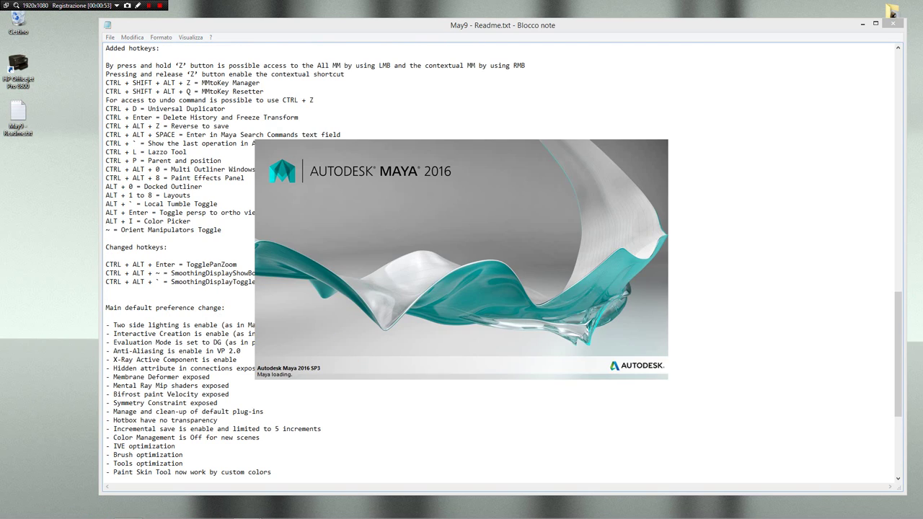
{"action": "left_click", "coordinate": [196, 325]}
{"action": "scroll", "coordinate": [497, 259], "scroll_direction": "up", "scroll_amount": 20}
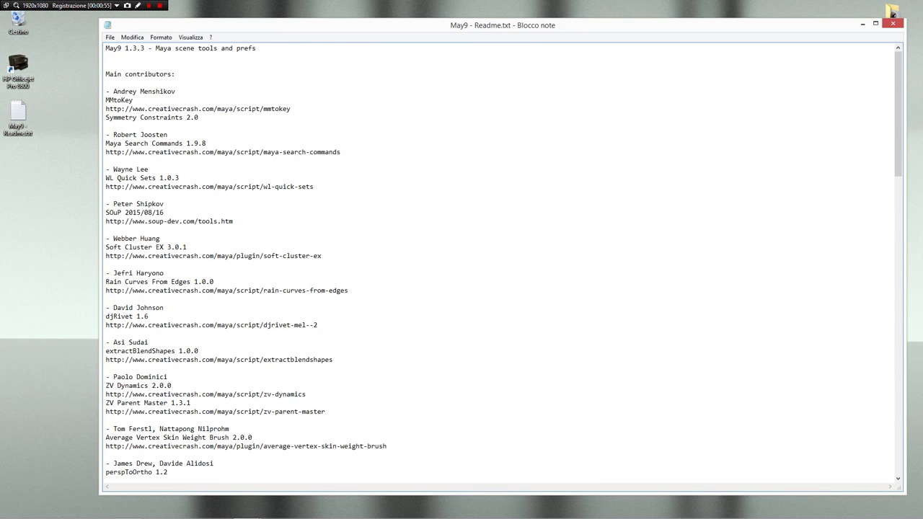
{"action": "scroll", "coordinate": [497, 259], "scroll_direction": "down", "scroll_amount": 20}
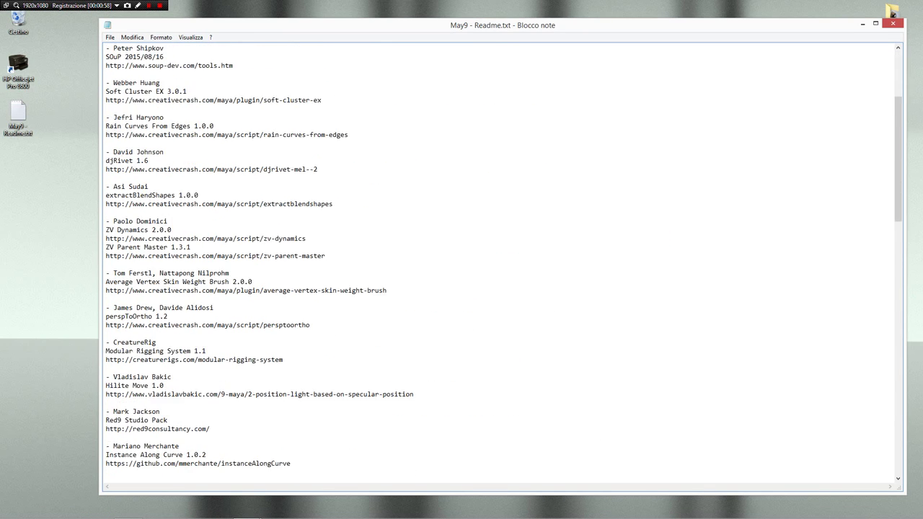
{"action": "scroll", "coordinate": [498, 260], "scroll_direction": "down", "scroll_amount": 2}
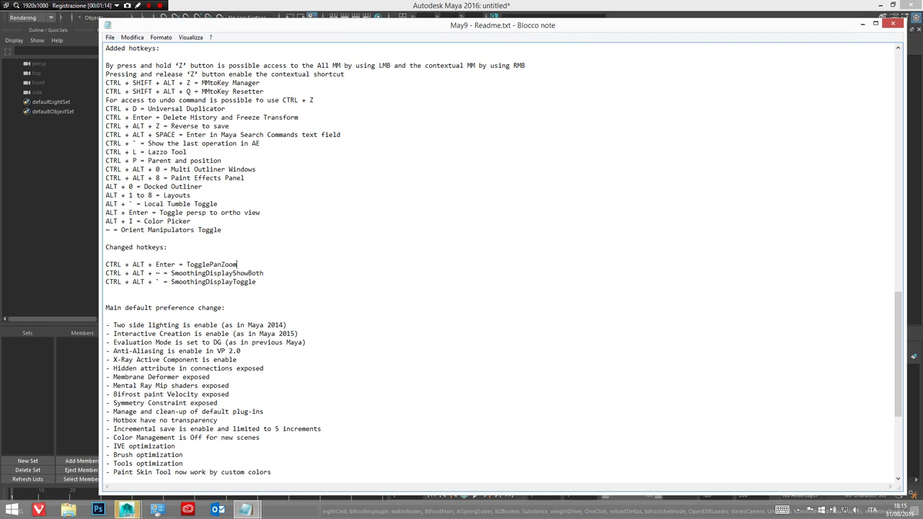
{"action": "left_click", "coordinate": [409, 5]}
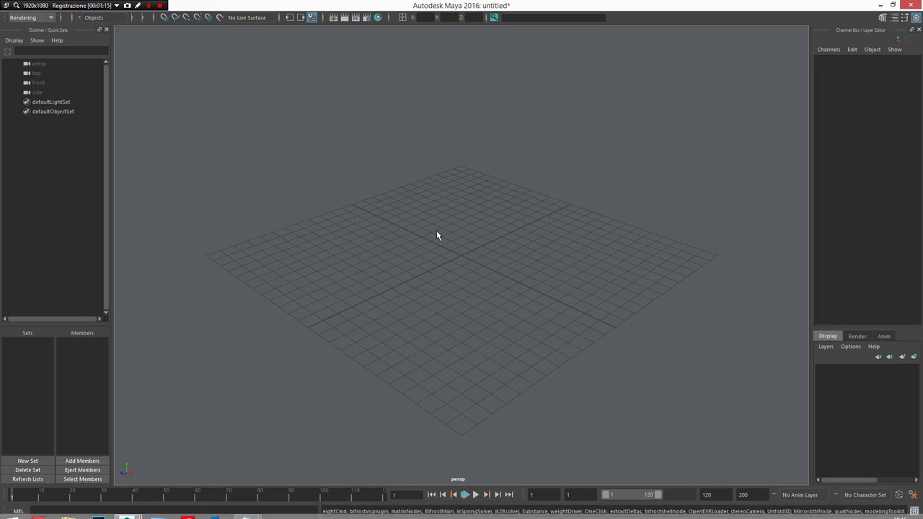
Display the general marking menu and the view and layout marking menu in the perspective view.
{"action": "right_click", "coordinate": [486, 274]}
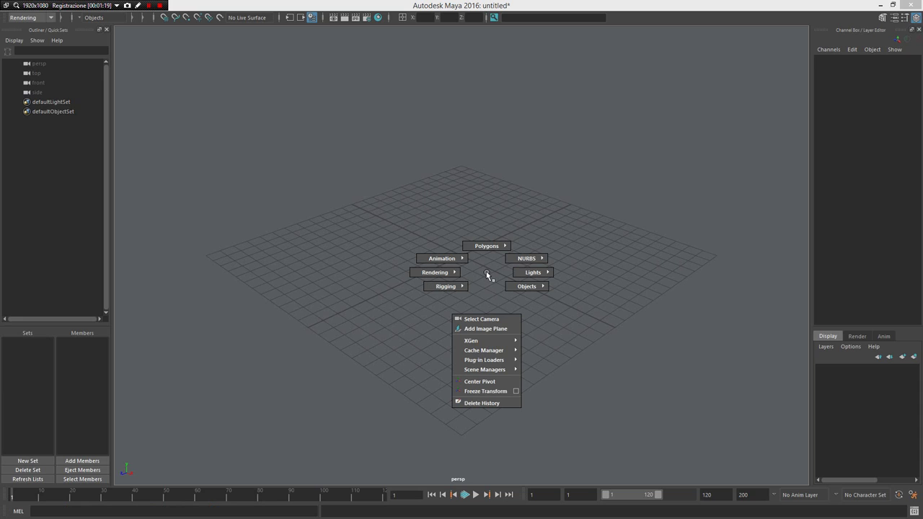
{"action": "mouse_move", "coordinate": [484, 272]}
{"action": "right_mouse_down"}
{"action": "mouse_move", "coordinate": [482, 279]}
{"action": "mouse_move", "coordinate": [482, 268]}
{"action": "right_mouse_up"}
{"action": "left_click", "coordinate": [462, 254]}
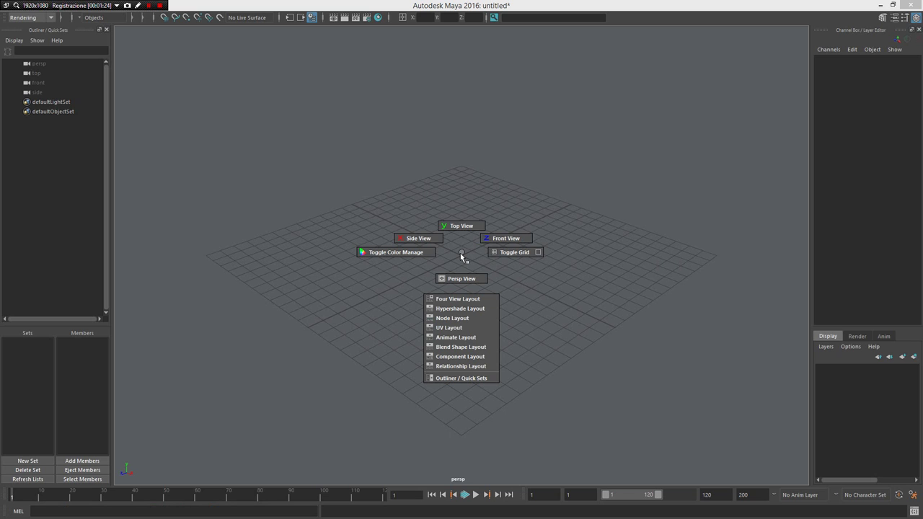
{"action": "left_click_drag", "start_coordinate": [459, 253], "coordinate": [459, 246]}
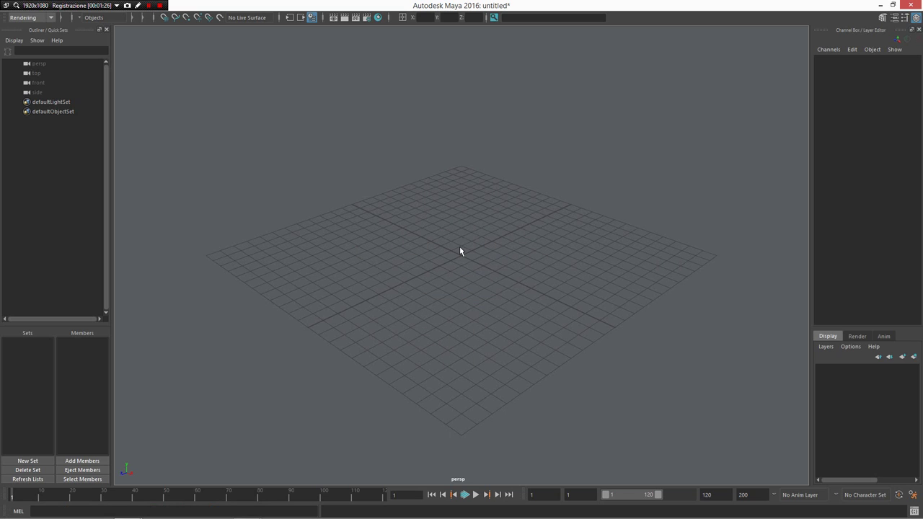
Switch to the readme and read the added hotkeys, removing the stray space before the undo shortcut.
{"action": "key", "text": "alt+Tab"}
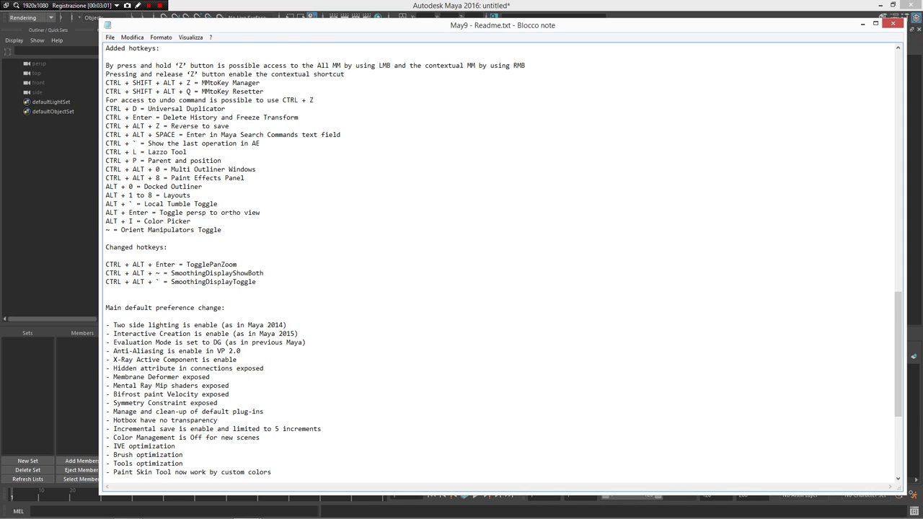
{"action": "scroll", "coordinate": [504, 260], "scroll_direction": "up", "scroll_amount": 1}
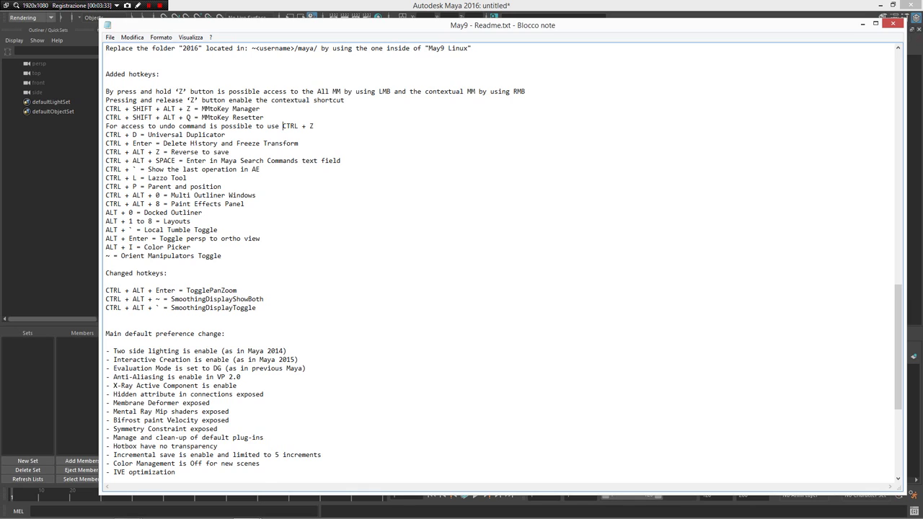
{"action": "scroll", "coordinate": [504, 261], "scroll_direction": "down", "scroll_amount": 1}
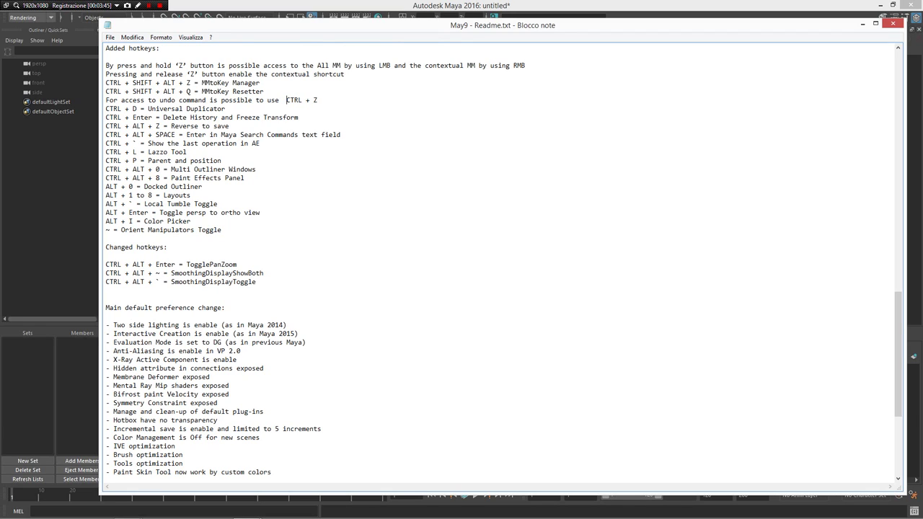
{"action": "key", "text": "BackSpace"}
Move the readme window aside, call Revert to Saved in Maya and decline the confirmation.
{"action": "left_click_drag", "start_coordinate": [325, 27], "coordinate": [595, 461]}
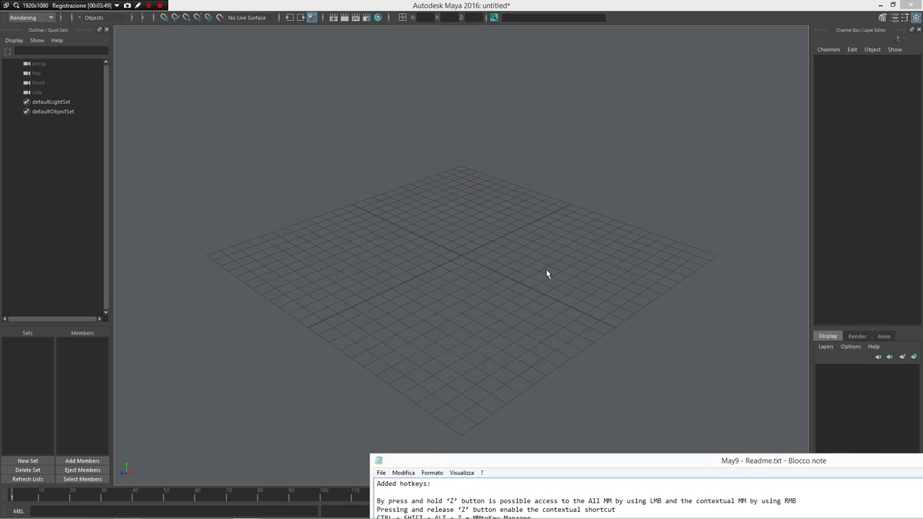
{"action": "left_click", "coordinate": [546, 269]}
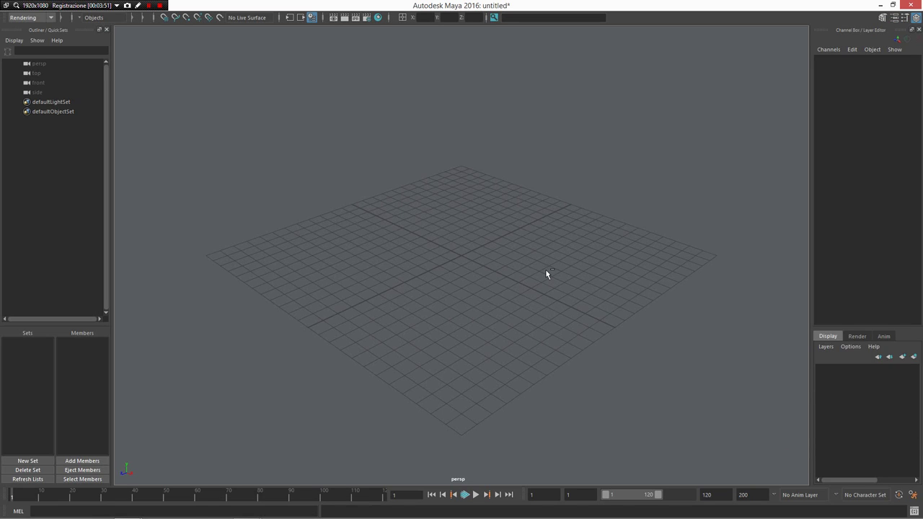
{"action": "key", "text": "ctrl+z"}
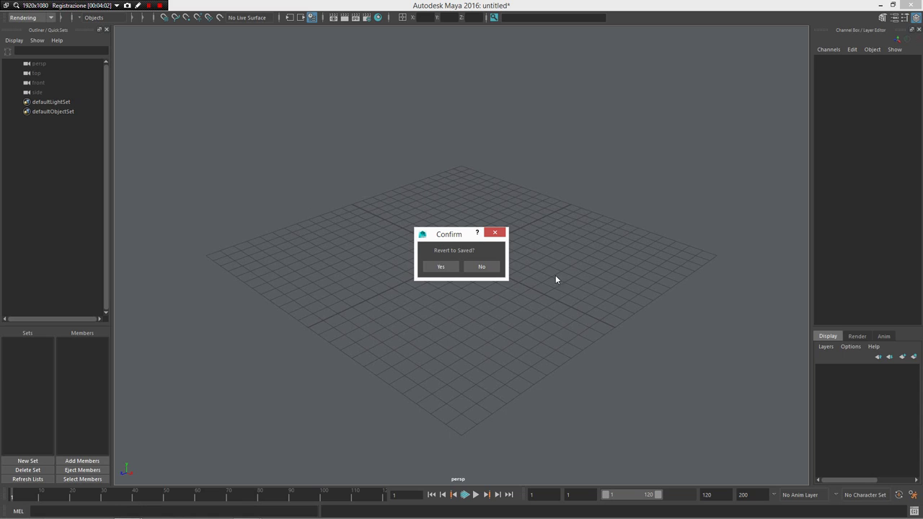
{"action": "left_click", "coordinate": [496, 267]}
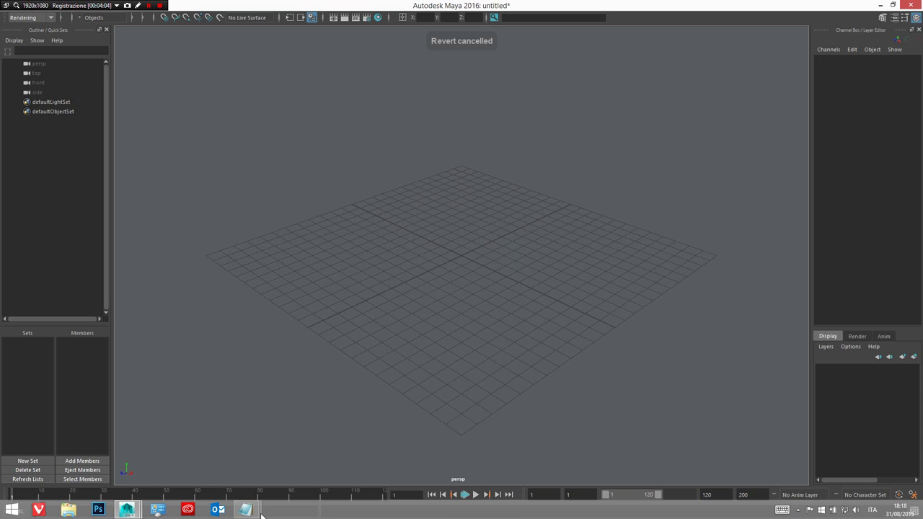
Bring up the full-screen readme and examine the hotkey entries from Delete History and Freeze Transform to Maya Search Commands.
{"action": "mouse_move", "coordinate": [258, 511]}
{"action": "left_click", "coordinate": [296, 485]}
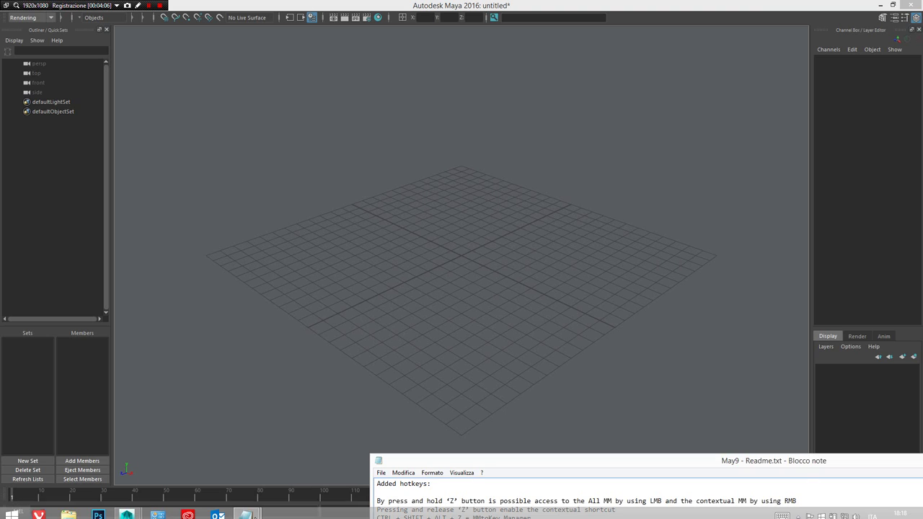
{"action": "left_click", "coordinate": [248, 488]}
{"action": "scroll", "coordinate": [461, 289], "scroll_direction": "down", "scroll_amount": 4}
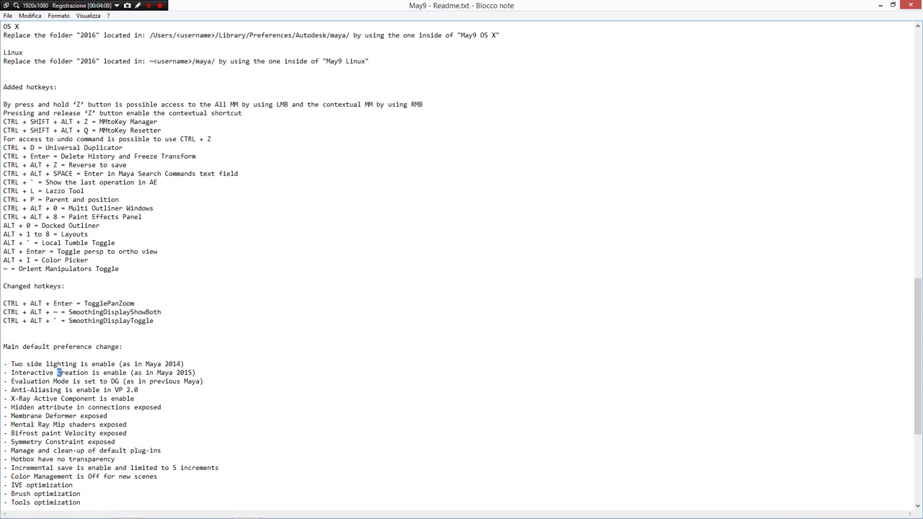
{"action": "scroll", "coordinate": [461, 266], "scroll_direction": "down", "scroll_amount": 2}
{"action": "scroll", "coordinate": [461, 265], "scroll_direction": "up", "scroll_amount": 4}
{"action": "double_click", "coordinate": [117, 165]}
{"action": "double_click", "coordinate": [124, 157]}
{"action": "left_click", "coordinate": [127, 156]}
{"action": "scroll", "coordinate": [128, 130], "scroll_direction": "down", "scroll_amount": 1}
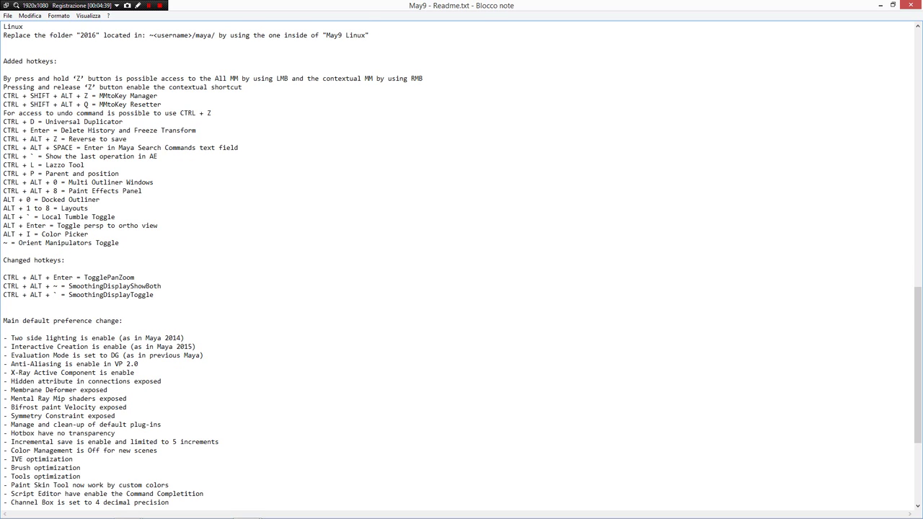
{"action": "double_click", "coordinate": [201, 147]}
Switch to Maya, search the commands for "ext" and clear the search field.
{"action": "key", "text": "alt+Tab"}
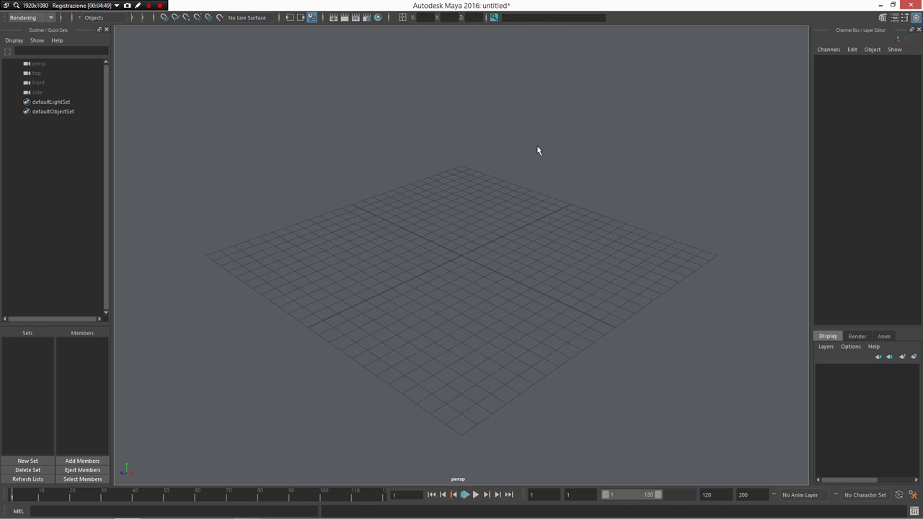
{"action": "key", "text": "Tab"}
{"action": "type", "text": "ext"}
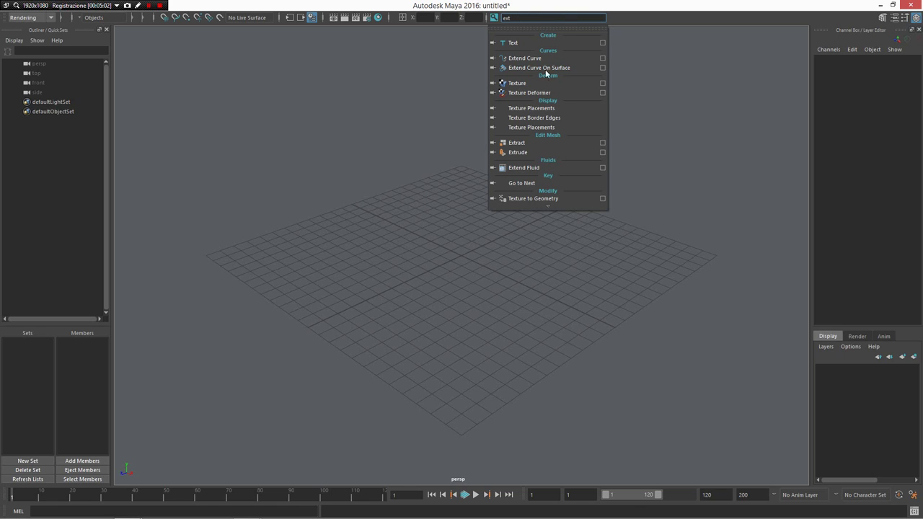
{"action": "left_click", "coordinate": [401, 307]}
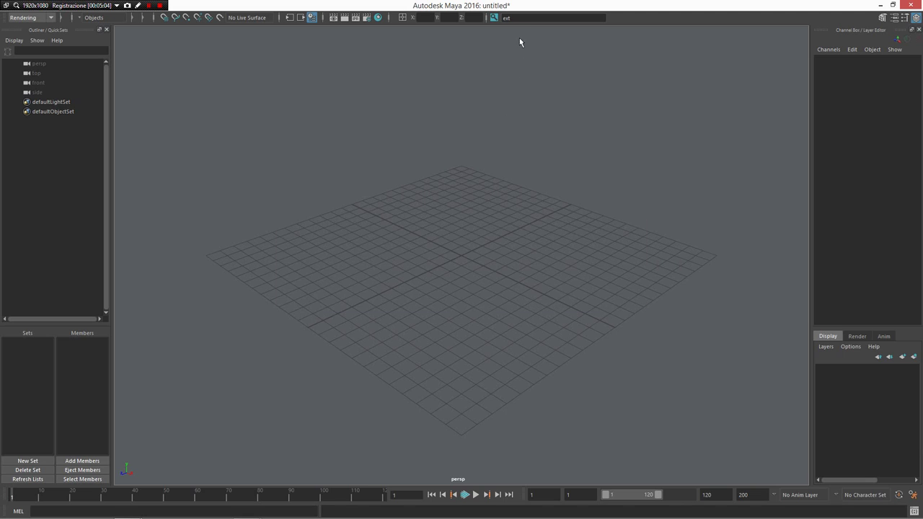
{"action": "left_click_drag", "start_coordinate": [516, 19], "coordinate": [458, 22]}
{"action": "key", "text": "BackSpace"}
{"action": "left_click", "coordinate": [518, 255]}
Bring up the smaller duplicate readme window and close it without saving the changes.
{"action": "key", "text": "alt+Tab"}
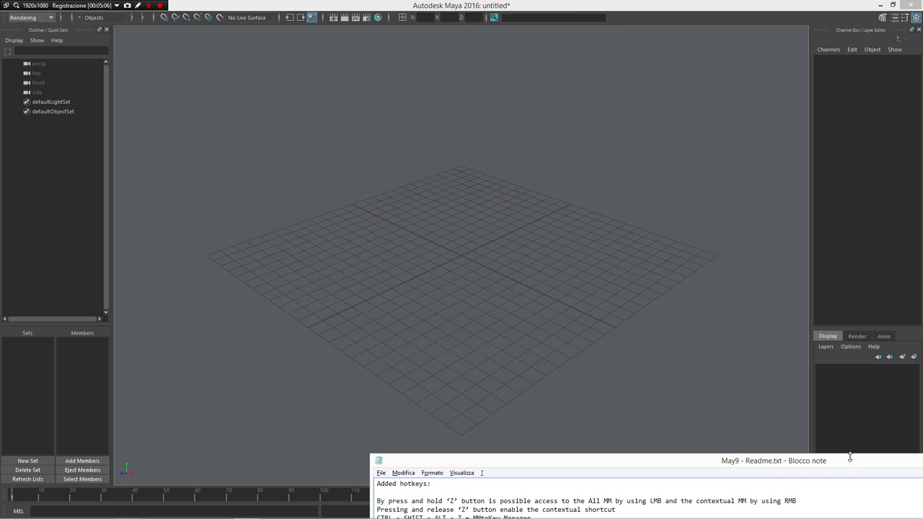
{"action": "left_click_drag", "start_coordinate": [850, 458], "coordinate": [546, 430]}
{"action": "left_click", "coordinate": [860, 430]}
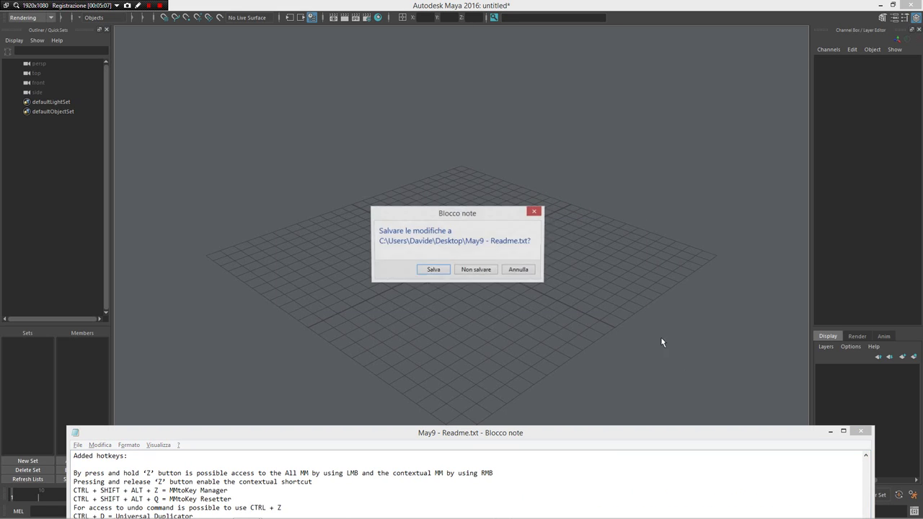
{"action": "left_click", "coordinate": [473, 269]}
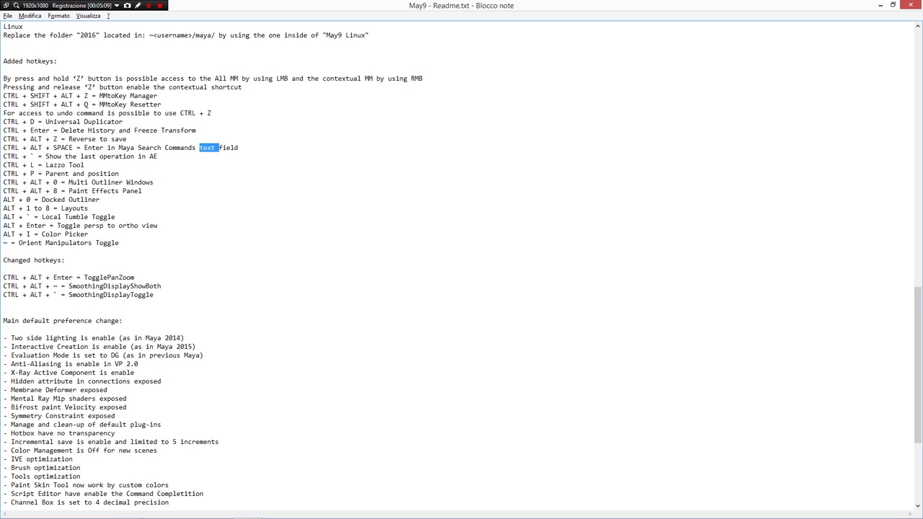
Examine the readme's hotkey entries for showing the last operation in AE and for the Lazzo Tool.
{"action": "scroll", "coordinate": [462, 267], "scroll_direction": "down", "scroll_amount": 2}
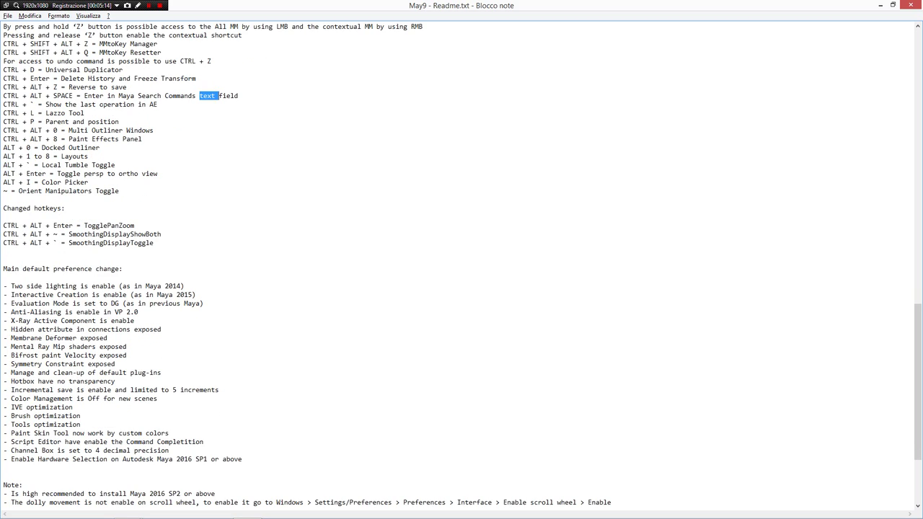
{"action": "left_click_drag", "start_coordinate": [159, 105], "coordinate": [34, 105]}
{"action": "left_click", "coordinate": [30, 105]}
{"action": "left_click", "coordinate": [58, 113]}
Switch to Maya and interactively create a polygon sphere with a radius of about 5.94 on the grid.
{"action": "key", "text": "alt+Tab"}
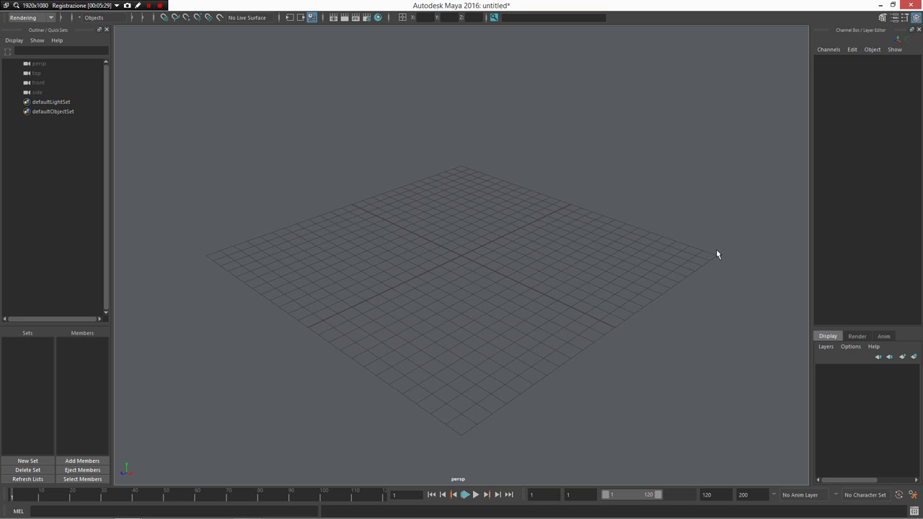
{"action": "mouse_move", "coordinate": [497, 252]}
{"action": "right_mouse_down", "text": "shift"}
{"action": "mouse_move", "coordinate": [471, 204]}
{"action": "mouse_move", "coordinate": [435, 204]}
{"action": "right_mouse_up", "text": "shift"}
{"action": "scroll", "coordinate": [607, 259], "scroll_direction": "down", "scroll_amount": 5}
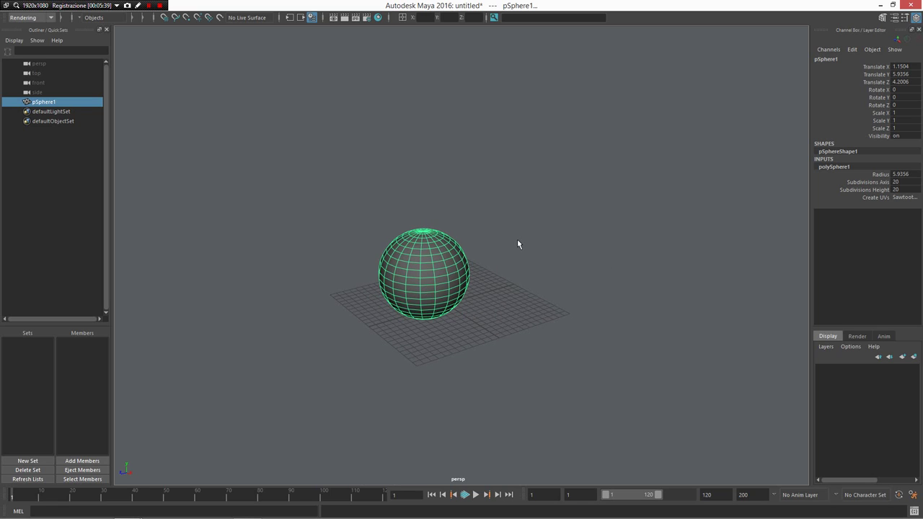
Set the manipulator to component axis orientation and show the sphere's attributes in the Attribute Editor.
{"action": "key", "text": "w"}
{"action": "key", "text": "ctrl+shift+a"}
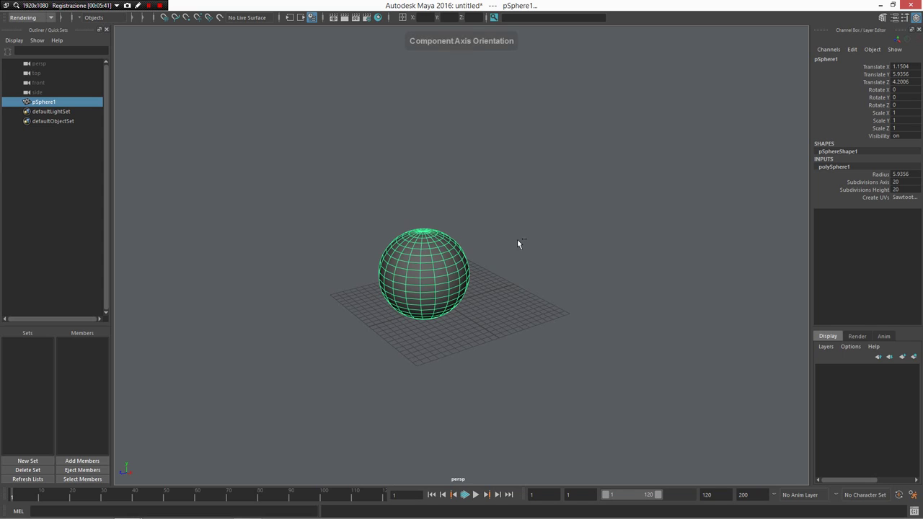
{"action": "key", "text": "ctrl+a"}
{"action": "left_click_drag", "start_coordinate": [517, 244], "coordinate": [437, 324]}
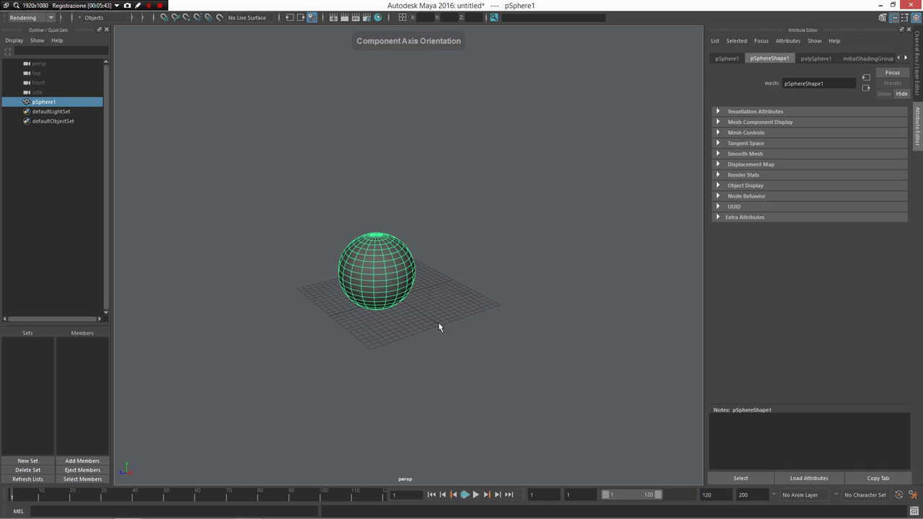
Show the sphere's last operation in the Attribute Editor and set Subdivisions Axis to 14 and Subdivisions Height to 15.
{"action": "key", "text": "t"}
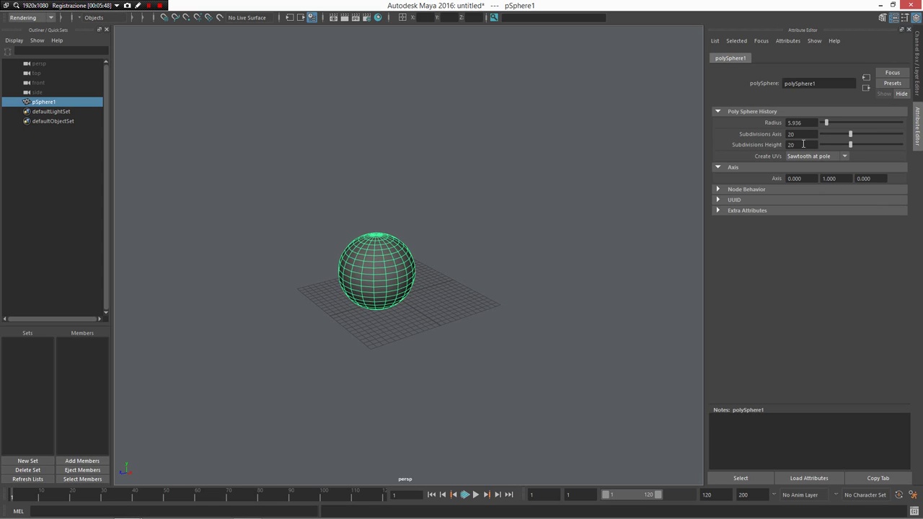
{"action": "left_click_drag", "start_coordinate": [850, 135], "coordinate": [841, 146]}
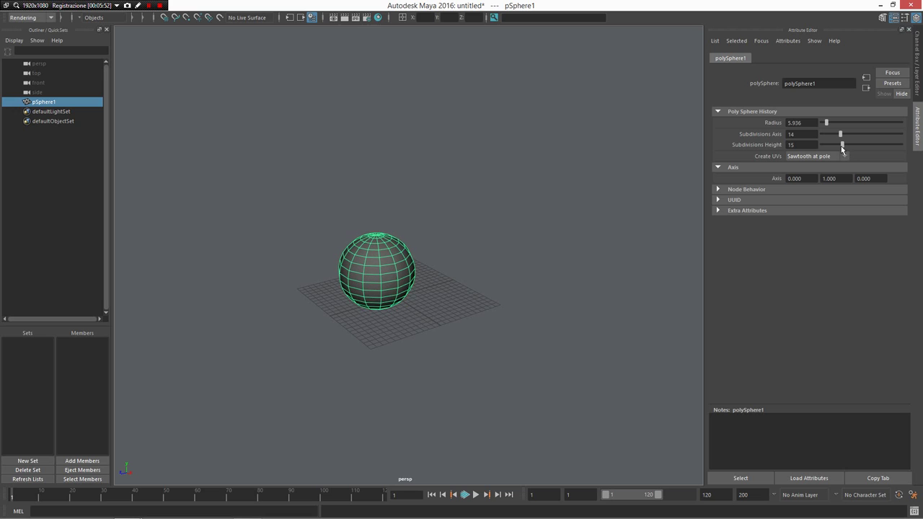
{"action": "left_click_drag", "start_coordinate": [568, 215], "coordinate": [292, 322]}
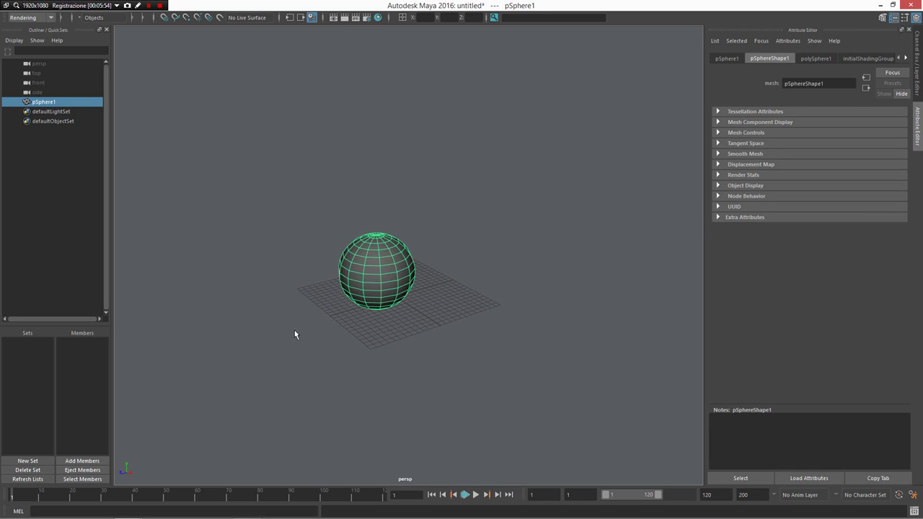
Extrude a single face on the sphere's upper side outward by about 5.07 units.
{"action": "key", "text": "r"}
{"action": "key", "text": "q"}
{"action": "right_click_drag", "start_coordinate": [361, 261], "coordinate": [383, 289]}
{"action": "left_click", "coordinate": [399, 248]}
{"action": "key", "text": "ctrl+e"}
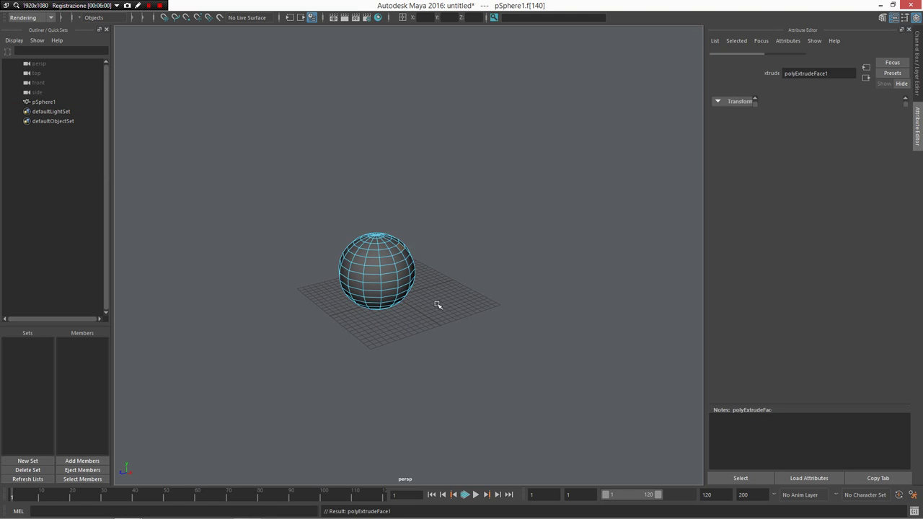
{"action": "scroll", "coordinate": [439, 271], "scroll_direction": "up", "scroll_amount": 5}
{"action": "left_click_drag", "start_coordinate": [416, 212], "coordinate": [453, 173]}
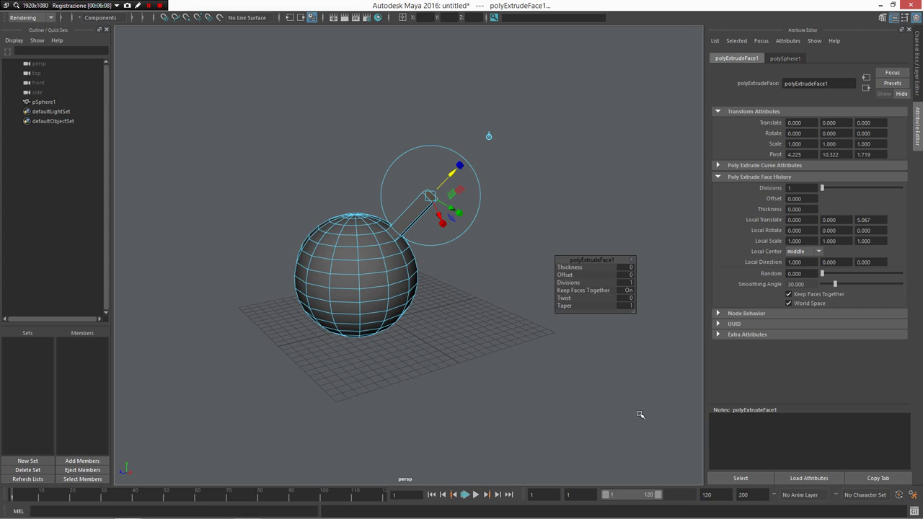
{"action": "left_click_drag", "start_coordinate": [586, 267], "coordinate": [549, 291], "text": "alt"}
{"action": "middle_click_drag", "start_coordinate": [506, 289], "coordinate": [492, 308], "text": "alt"}
{"action": "right_click_drag", "start_coordinate": [476, 343], "coordinate": [560, 333], "text": "alt"}
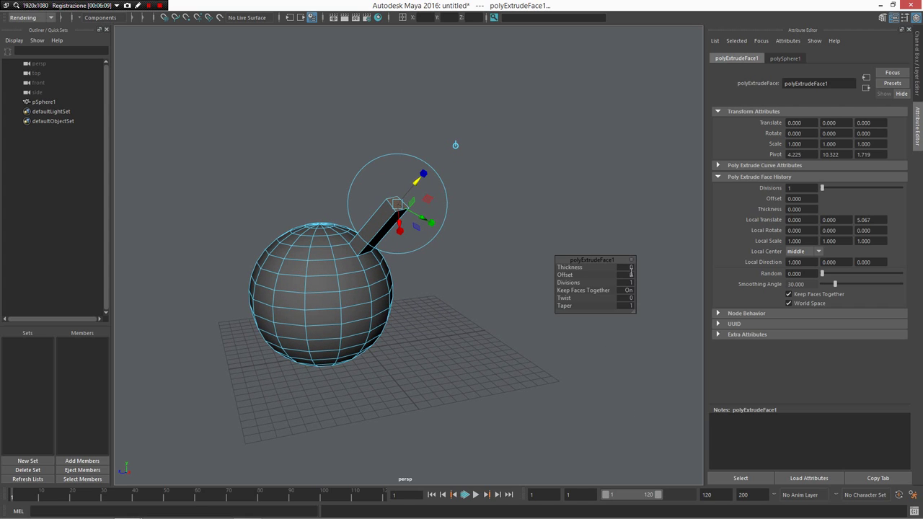
Check the Lazzo Tool hotkey in the readme and, back in Maya, lasso-select all faces of the sphere.
{"action": "key", "text": "alt+Tab"}
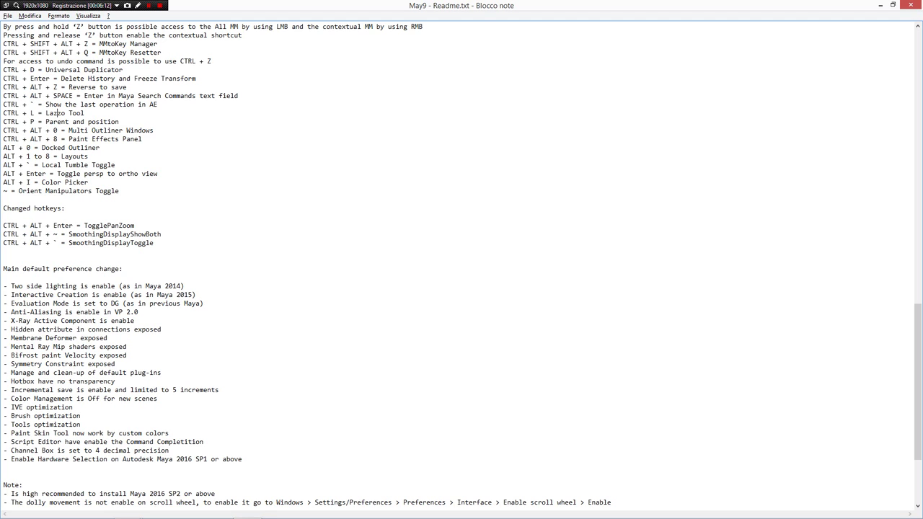
{"action": "scroll", "coordinate": [57, 164], "scroll_direction": "up", "scroll_amount": 2}
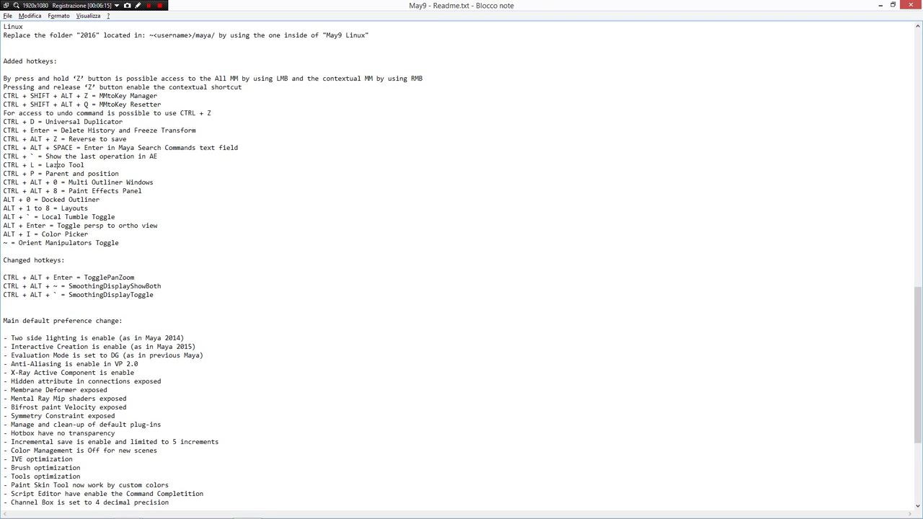
{"action": "key", "text": "alt+Tab"}
{"action": "key", "text": "ctrl+l"}
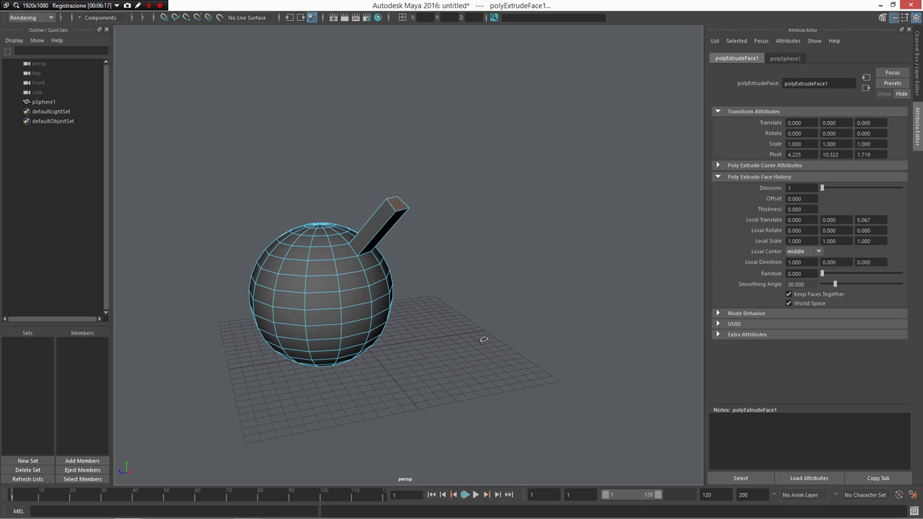
{"action": "mouse_move", "coordinate": [484, 339]}
{"action": "left_mouse_down"}
{"action": "mouse_move", "coordinate": [366, 89]}
{"action": "mouse_move", "coordinate": [382, 451]}
{"action": "left_mouse_up"}
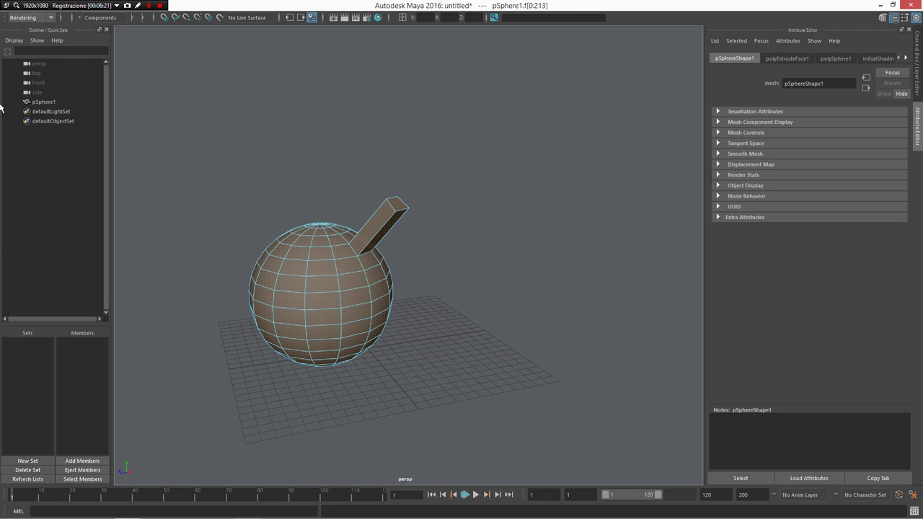
Display the Tool Box and select the whole sphere in object mode.
{"action": "right_click", "coordinate": [5, 22]}
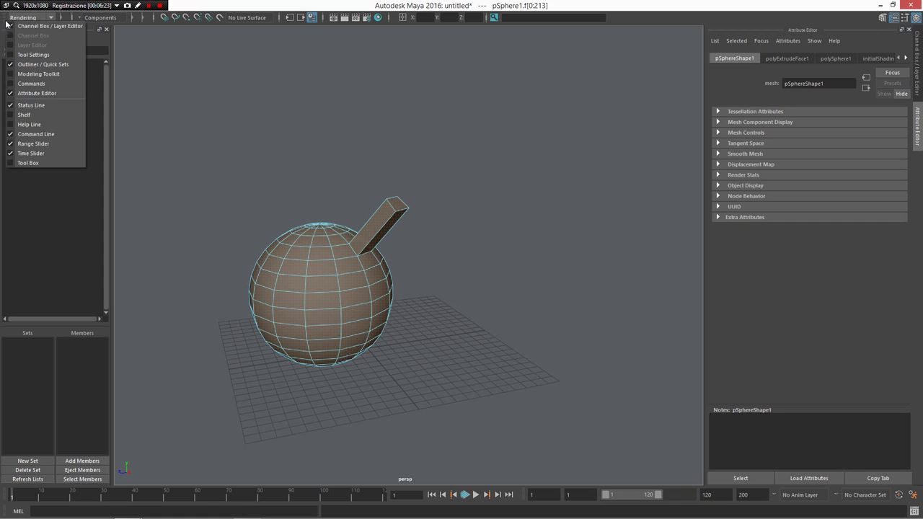
{"action": "left_click", "coordinate": [28, 165]}
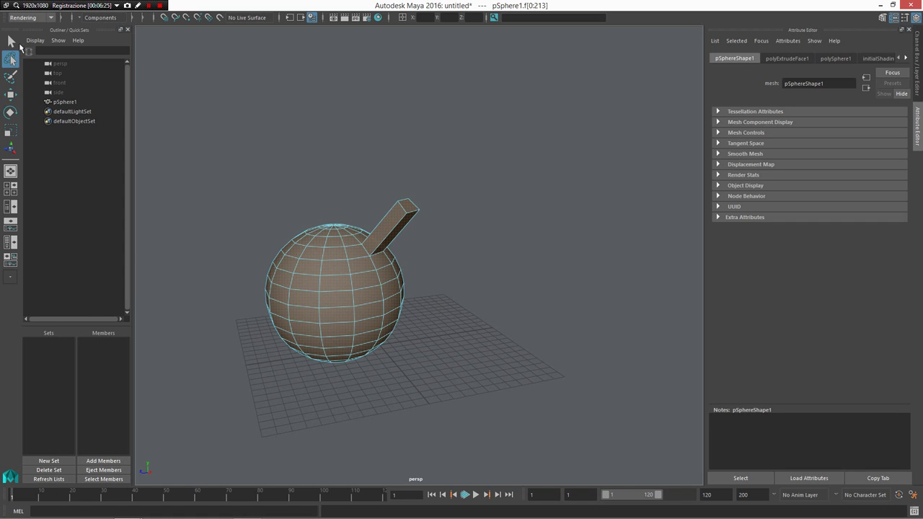
{"action": "right_click_drag", "start_coordinate": [346, 254], "coordinate": [491, 169]}
{"action": "key", "text": "q"}
{"action": "left_click", "coordinate": [346, 340]}
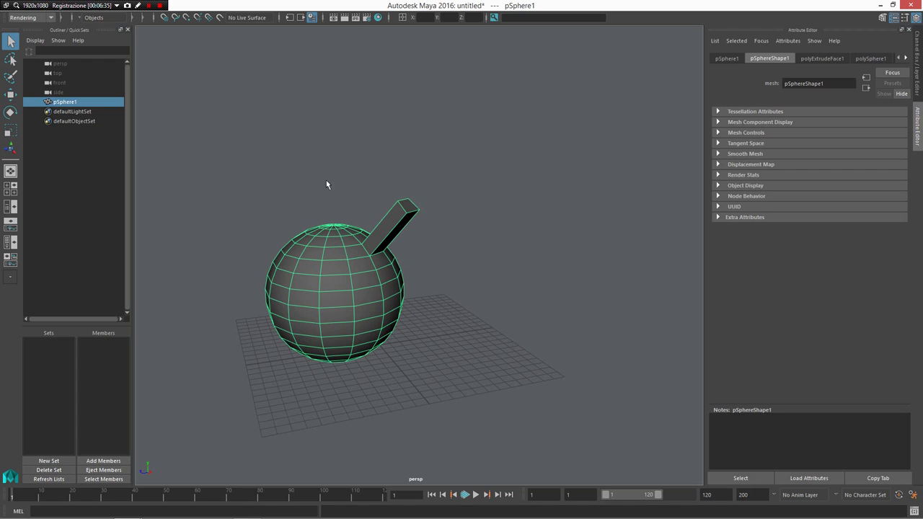
Cycle through the transform tools on the sphere to compare their highlighting in the Tool Box.
{"action": "key", "text": "w"}
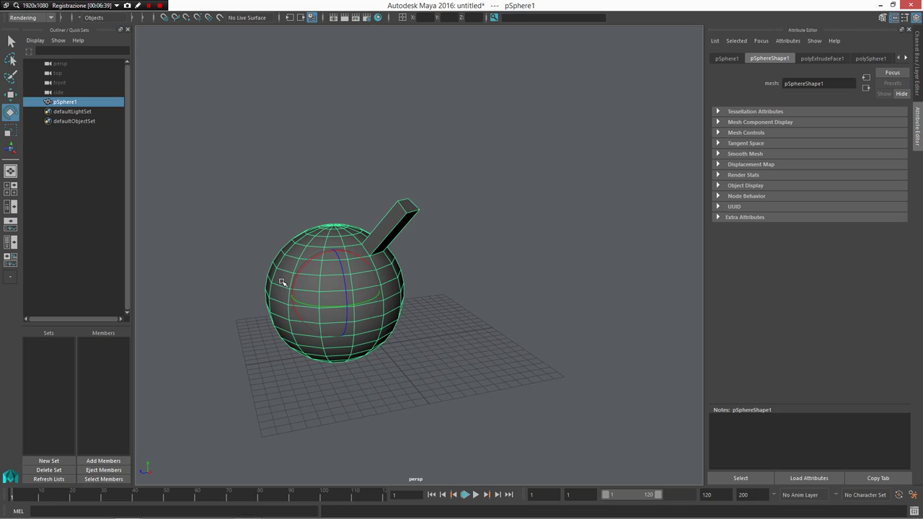
{"action": "key", "text": "r"}
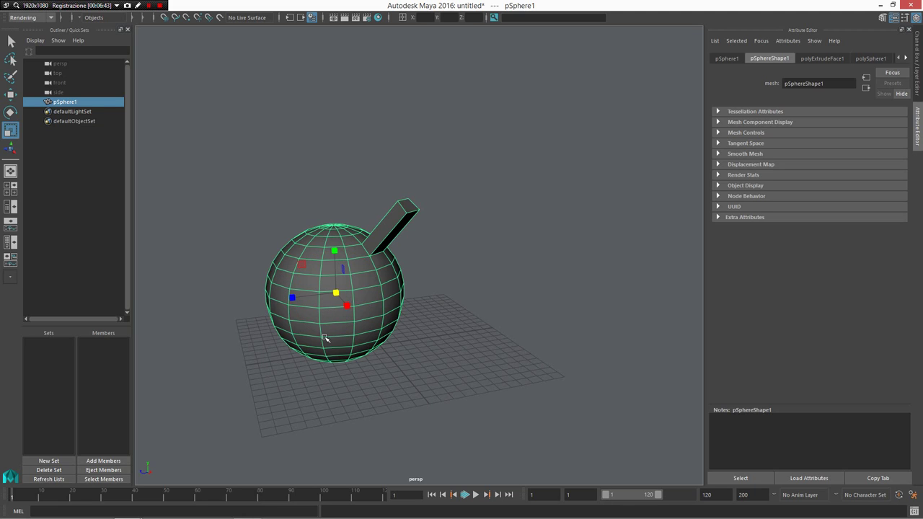
{"action": "key", "text": "t"}
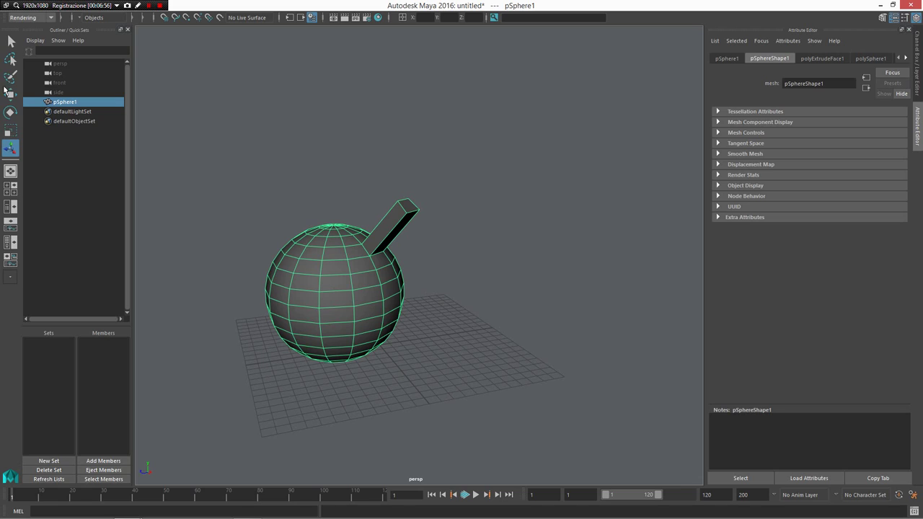
Hide the Tool Box and select the sphere with the lasso.
{"action": "left_click", "coordinate": [254, 135]}
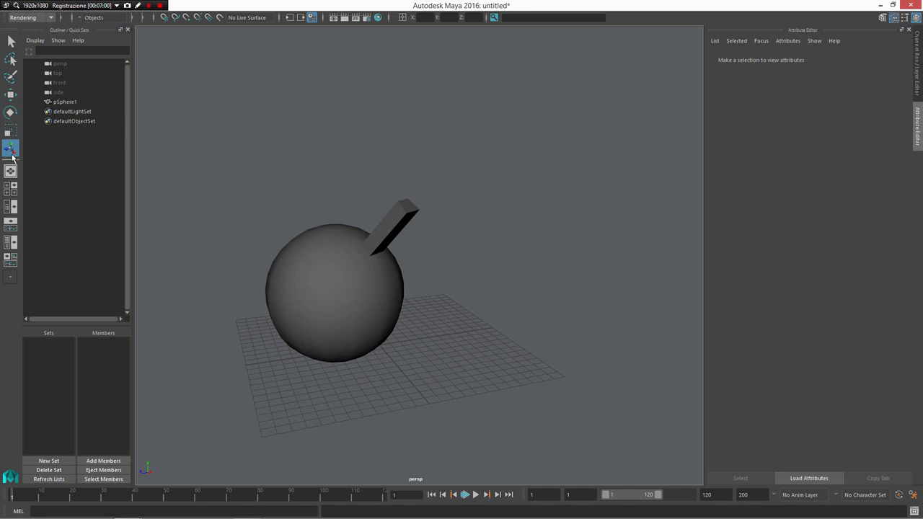
{"action": "right_click", "coordinate": [13, 28]}
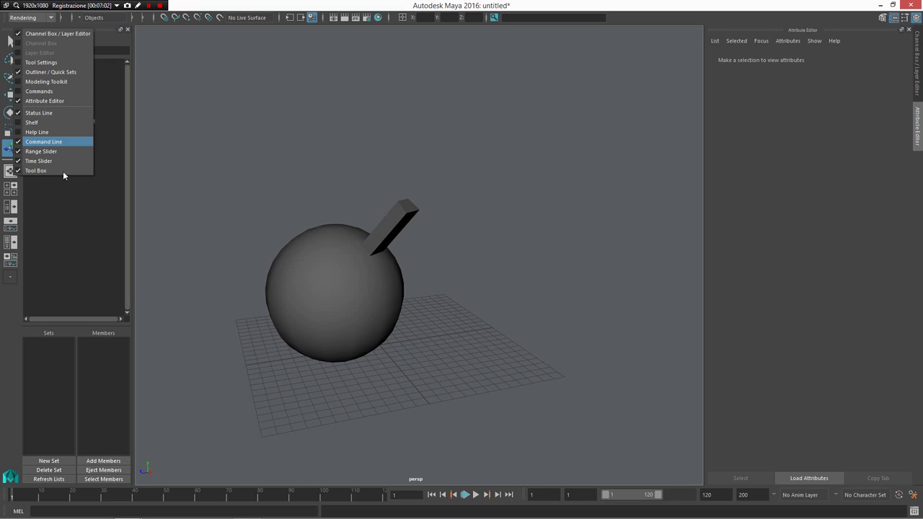
{"action": "left_click", "coordinate": [52, 174]}
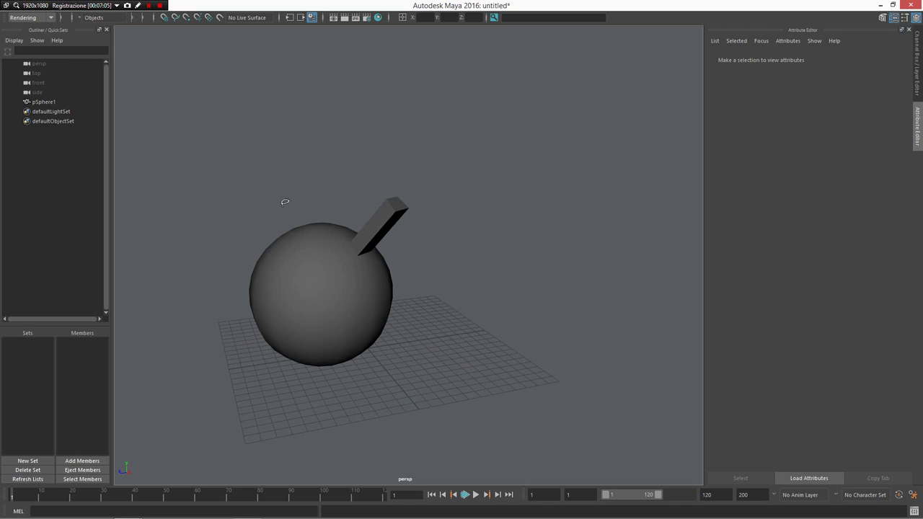
{"action": "mouse_move", "coordinate": [285, 202]}
{"action": "left_mouse_down"}
{"action": "mouse_move", "coordinate": [319, 58]}
{"action": "mouse_move", "coordinate": [127, 216]}
{"action": "left_mouse_up"}
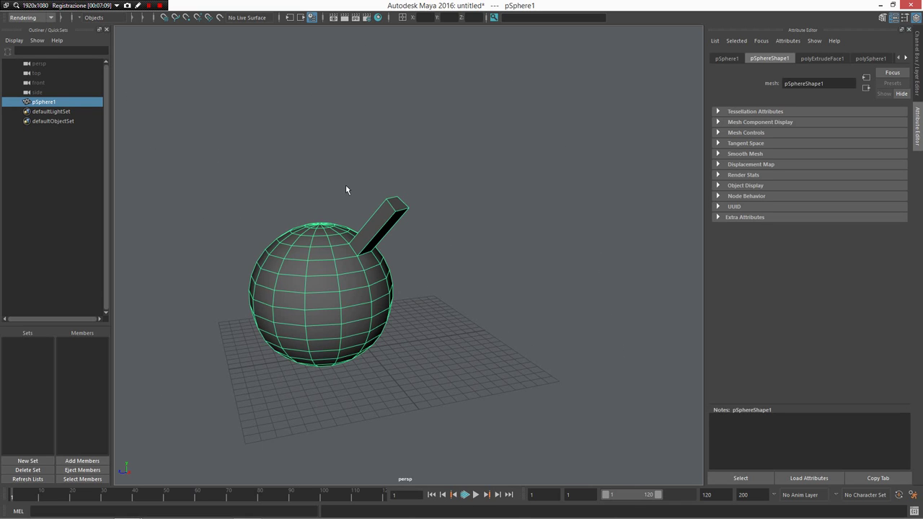
Examine the readme's hotkey list from the Lazzo Tool to the Parent and position entry and return to Maya.
{"action": "key", "text": "alt+Tab"}
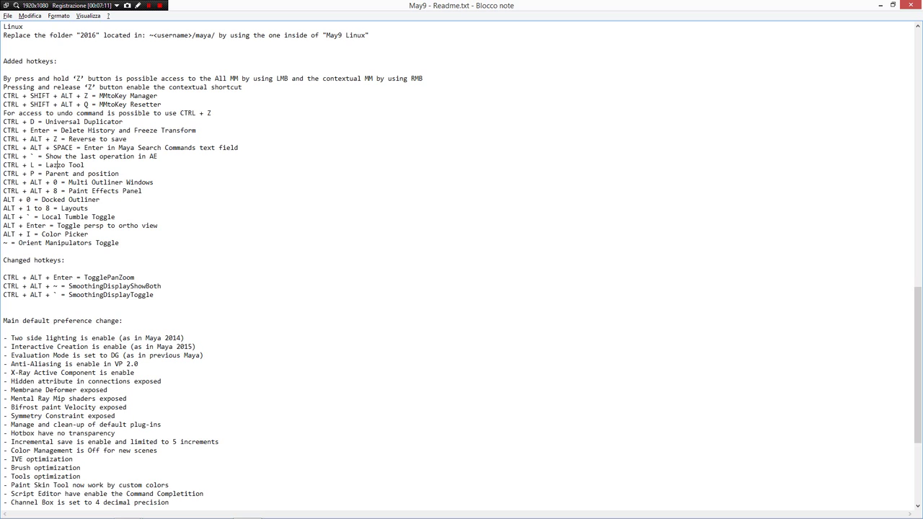
{"action": "scroll", "coordinate": [56, 138], "scroll_direction": "down", "scroll_amount": 1}
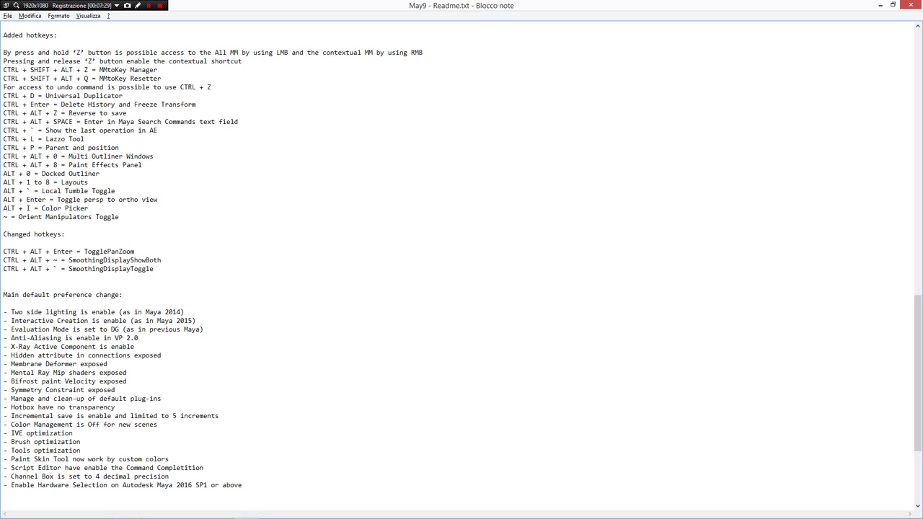
{"action": "key", "text": "alt+Tab"}
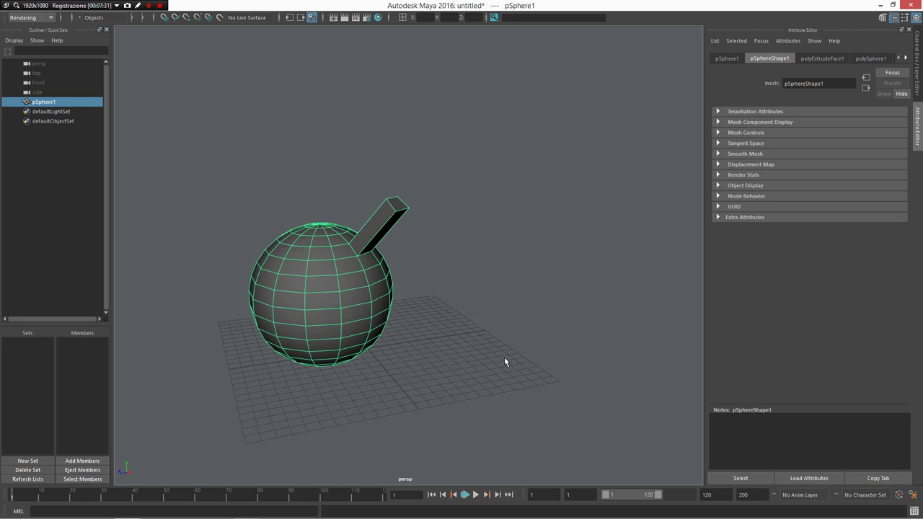
Delete the extruded sphere and interactively create a new polygon sphere on the grid.
{"action": "key", "text": "Delete"}
{"action": "left_click_drag", "start_coordinate": [414, 303], "coordinate": [399, 327], "text": "alt"}
{"action": "right_click_drag", "start_coordinate": [409, 324], "coordinate": [320, 263]}
{"action": "left_click_drag", "start_coordinate": [323, 327], "coordinate": [408, 336], "text": "alt"}
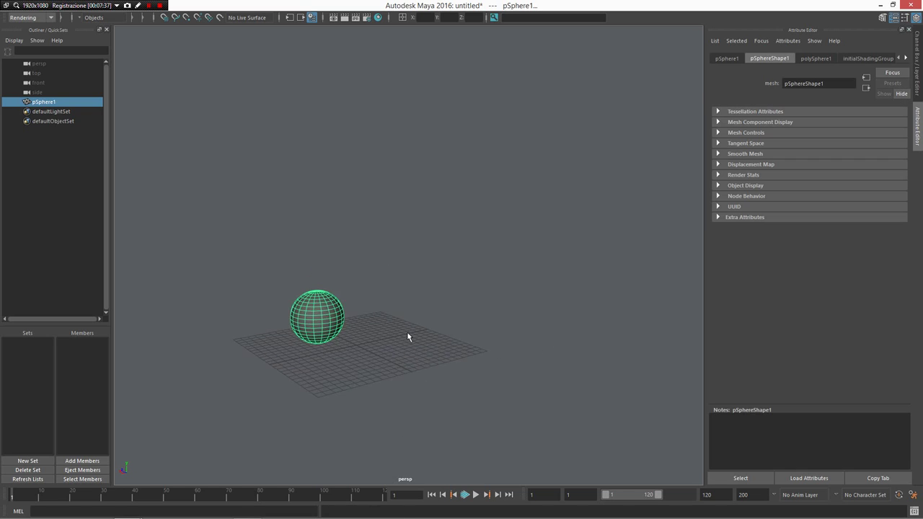
Interactively create a polygon cube with sides of about 9.95 units beside the sphere.
{"action": "right_click_drag", "start_coordinate": [418, 336], "coordinate": [457, 288], "text": "shift"}
{"action": "left_click_drag", "start_coordinate": [497, 354], "coordinate": [501, 356], "text": "alt"}
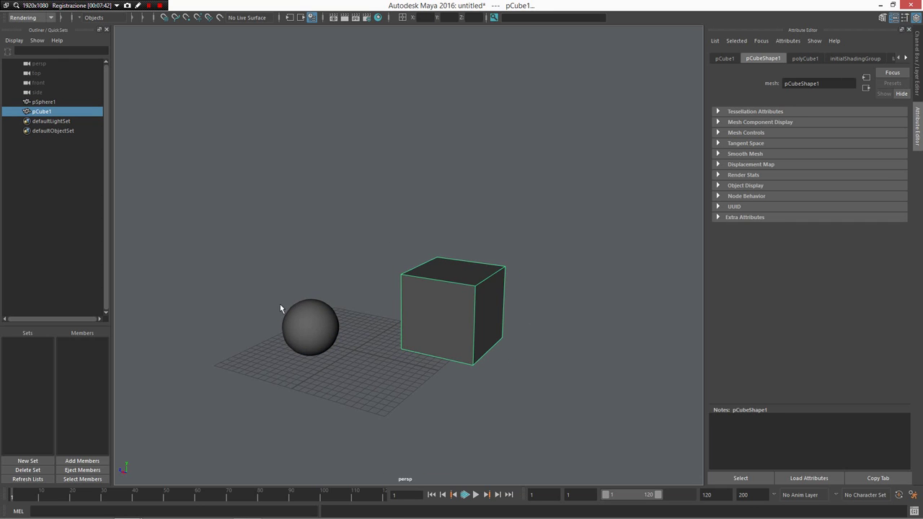
{"action": "left_click_drag", "start_coordinate": [281, 309], "coordinate": [251, 368], "text": "alt"}
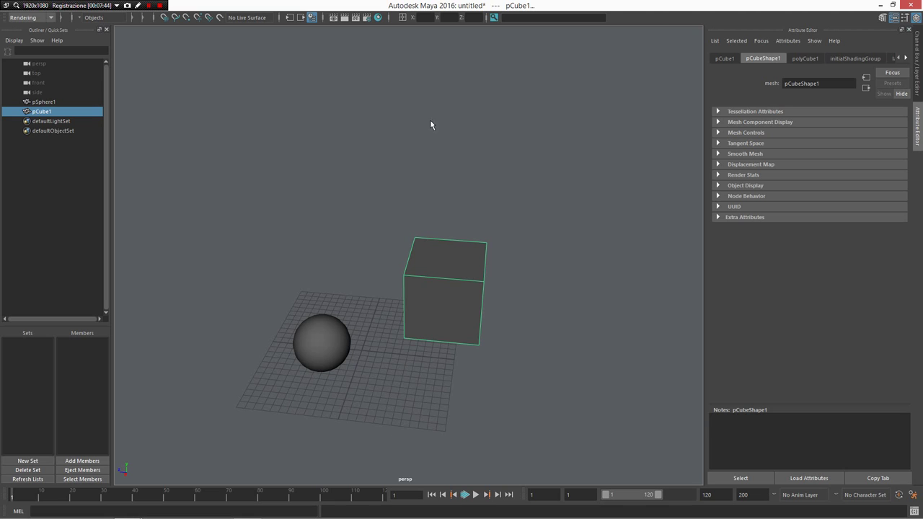
Compare the transform values of the cube and the sphere in the Channel Box.
{"action": "left_click", "coordinate": [918, 85]}
{"action": "left_click_drag", "start_coordinate": [547, 316], "coordinate": [530, 315], "text": "alt"}
{"action": "middle_click_drag", "start_coordinate": [530, 315], "coordinate": [566, 281], "text": "alt"}
{"action": "right_click_drag", "start_coordinate": [461, 314], "coordinate": [499, 322], "text": "alt"}
{"action": "middle_click_drag", "start_coordinate": [499, 322], "coordinate": [501, 300], "text": "alt"}
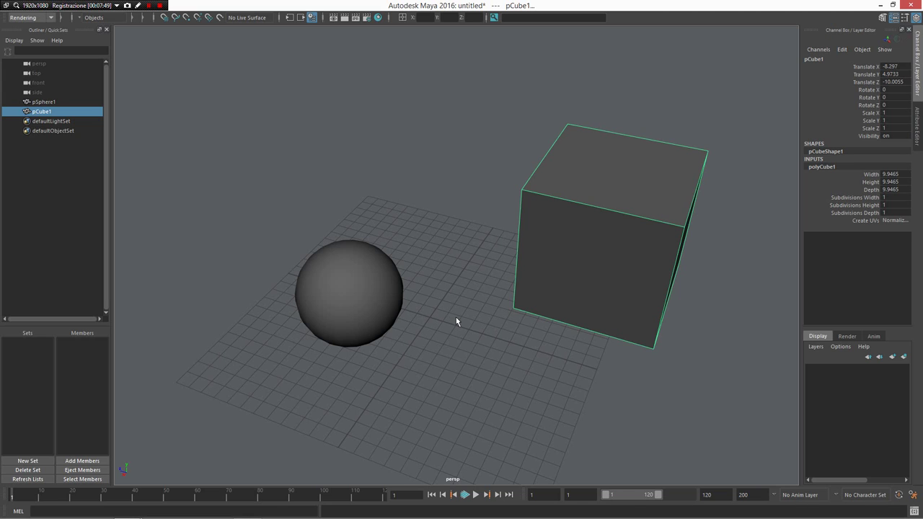
{"action": "left_click_drag", "start_coordinate": [552, 342], "coordinate": [569, 161], "text": "alt"}
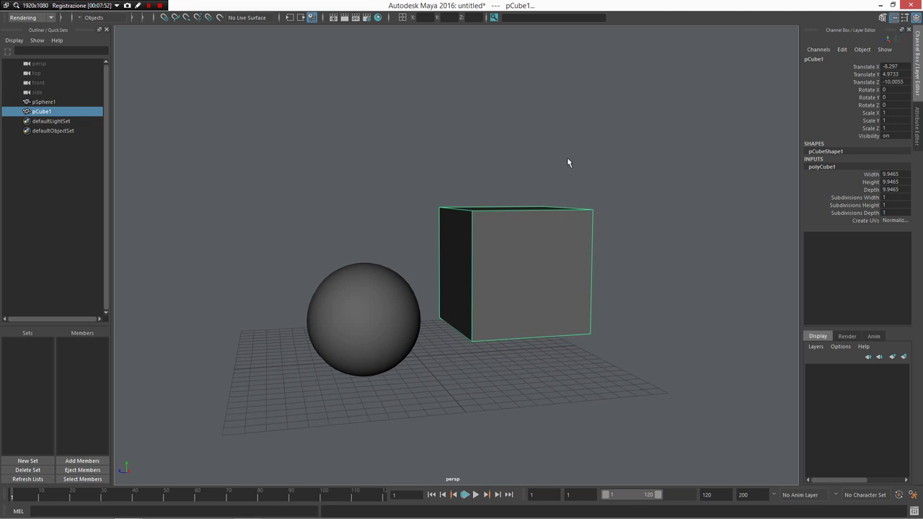
{"action": "left_click", "coordinate": [392, 357]}
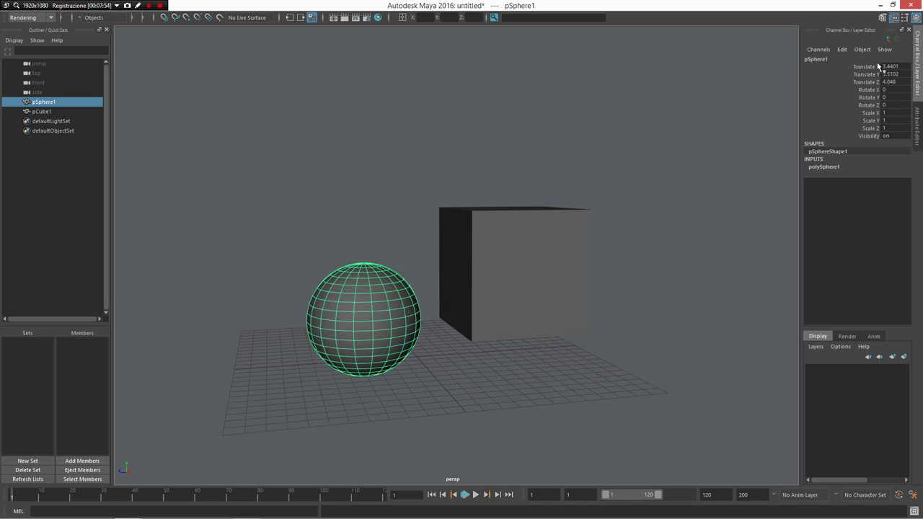
{"action": "left_click", "coordinate": [515, 333]}
{"action": "left_click_drag", "start_coordinate": [377, 362], "coordinate": [447, 325], "text": "alt"}
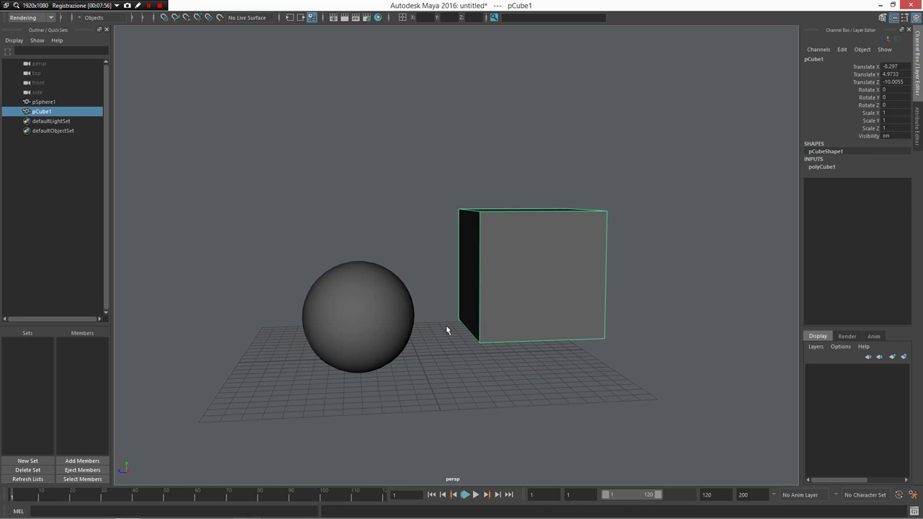
Rotate the sphere freehand to about X -53.12, Y 27.06, Z -30.63 and set the manipulator to object axis orientation.
{"action": "left_click_drag", "start_coordinate": [347, 443], "coordinate": [249, 262]}
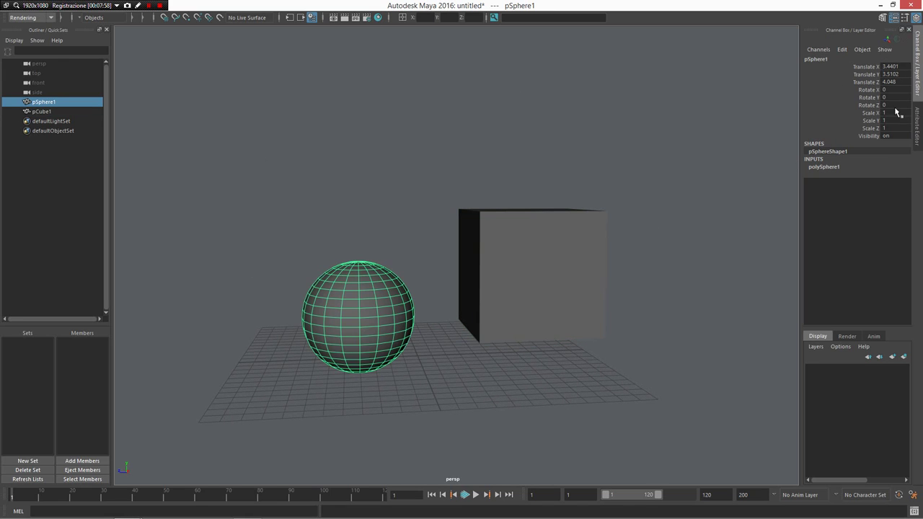
{"action": "key", "text": "e"}
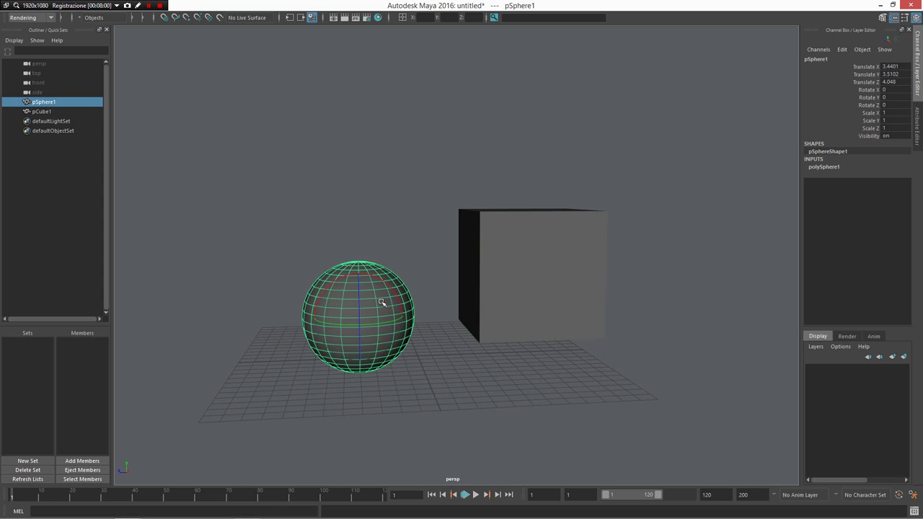
{"action": "left_click_drag", "start_coordinate": [383, 334], "coordinate": [402, 296]}
{"action": "key", "text": "ctrl+a"}
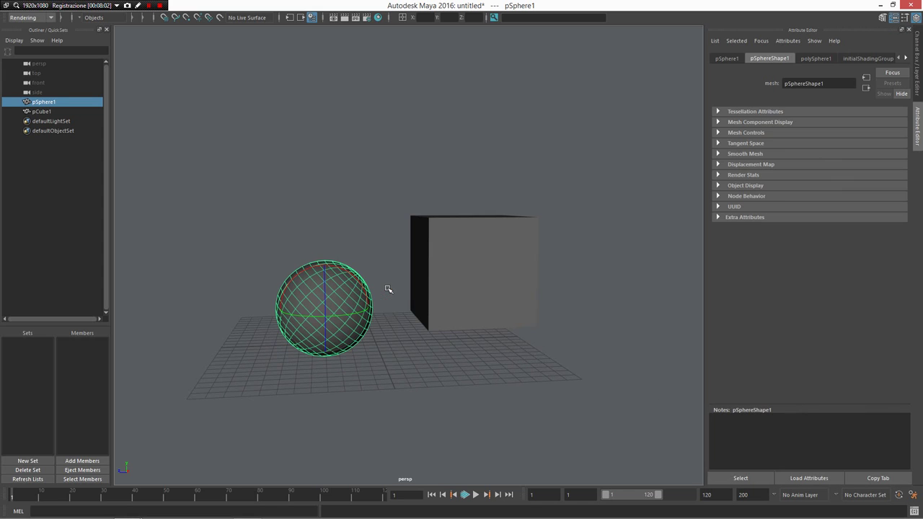
{"action": "left_click", "coordinate": [908, 30]}
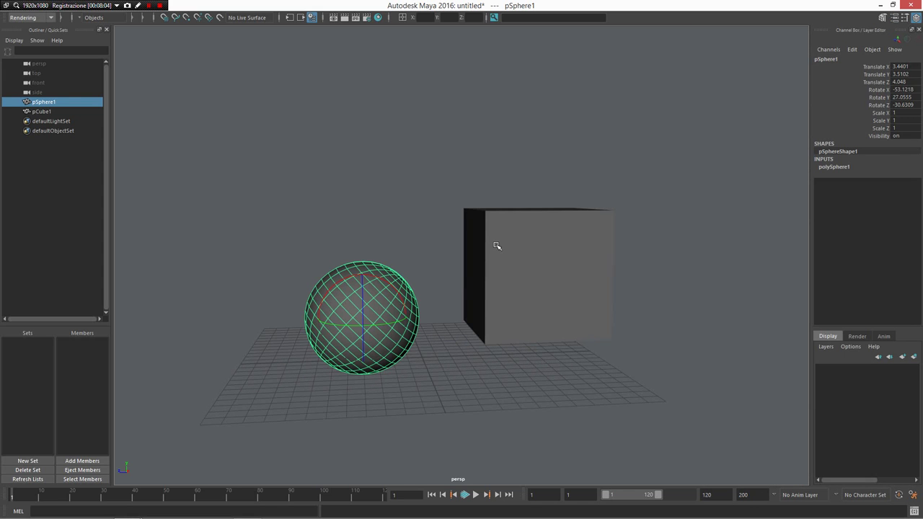
{"action": "key", "text": "e"}
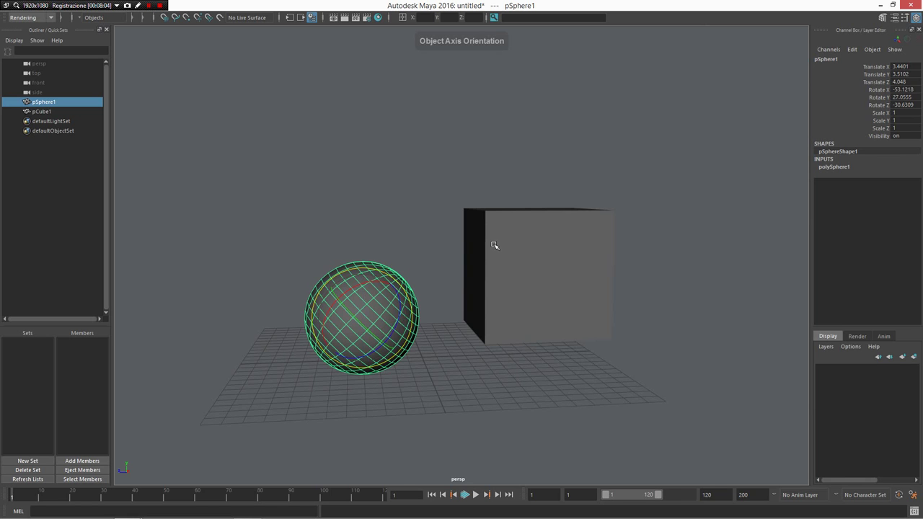
Parent the cube to the sphere and expand the sphere's hierarchy in the Outliner.
{"action": "left_click_drag", "start_coordinate": [496, 245], "coordinate": [366, 305], "text": "alt"}
{"action": "left_click_drag", "start_coordinate": [465, 252], "coordinate": [434, 272], "text": "alt"}
{"action": "left_click", "coordinate": [424, 336]}
{"action": "key", "text": "ctrl+z"}
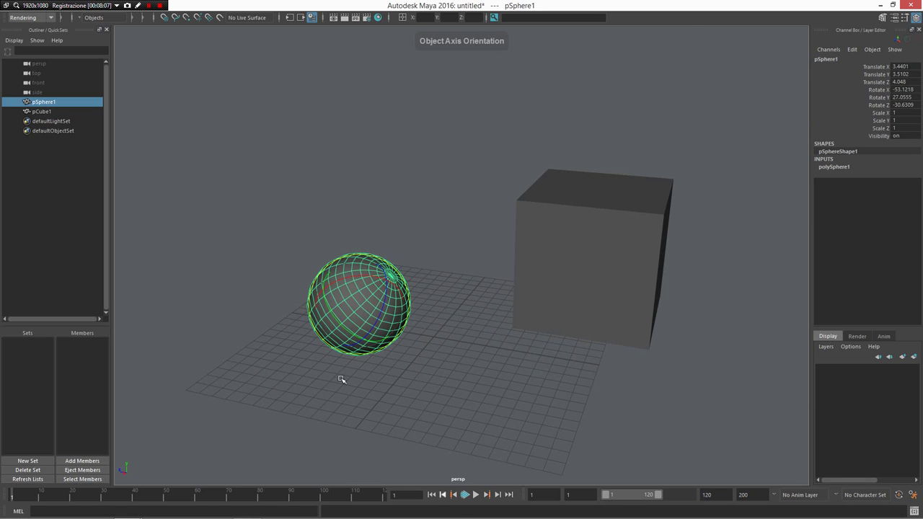
{"action": "left_click_drag", "start_coordinate": [341, 379], "coordinate": [431, 305], "text": "alt"}
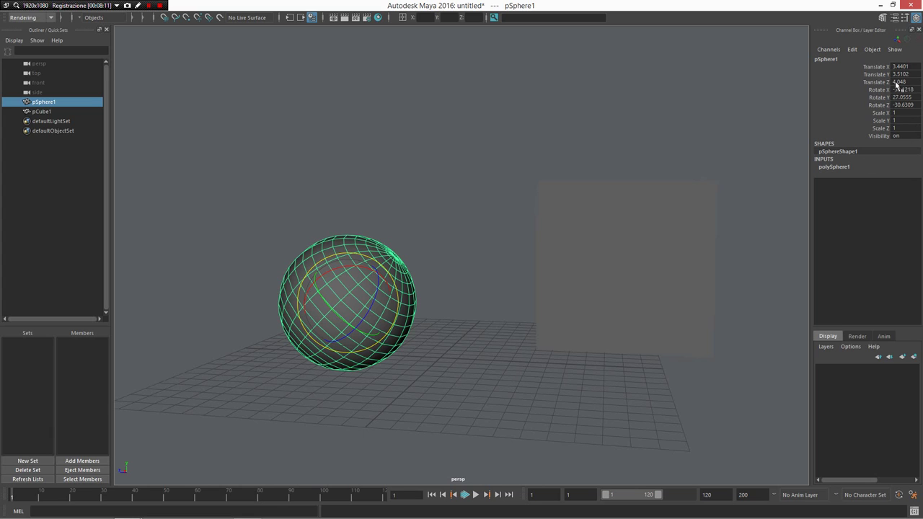
{"action": "left_click_drag", "start_coordinate": [472, 278], "coordinate": [517, 313], "text": "alt"}
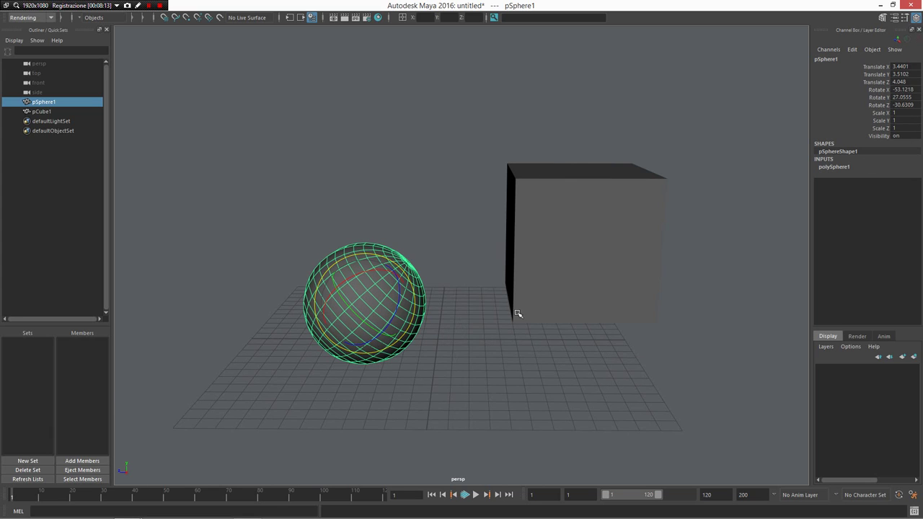
{"action": "left_click", "coordinate": [616, 252]}
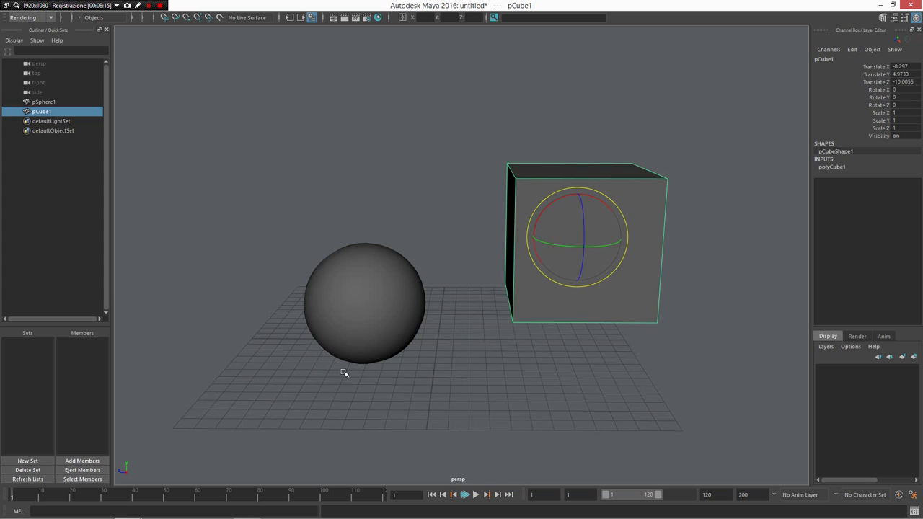
{"action": "left_click", "coordinate": [304, 298], "text": "shift"}
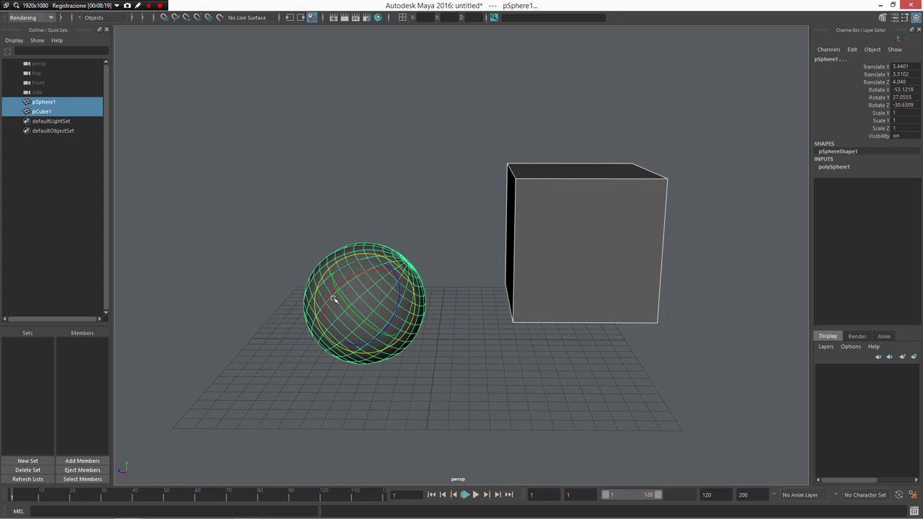
{"action": "key", "text": "p"}
{"action": "left_click", "coordinate": [14, 102]}
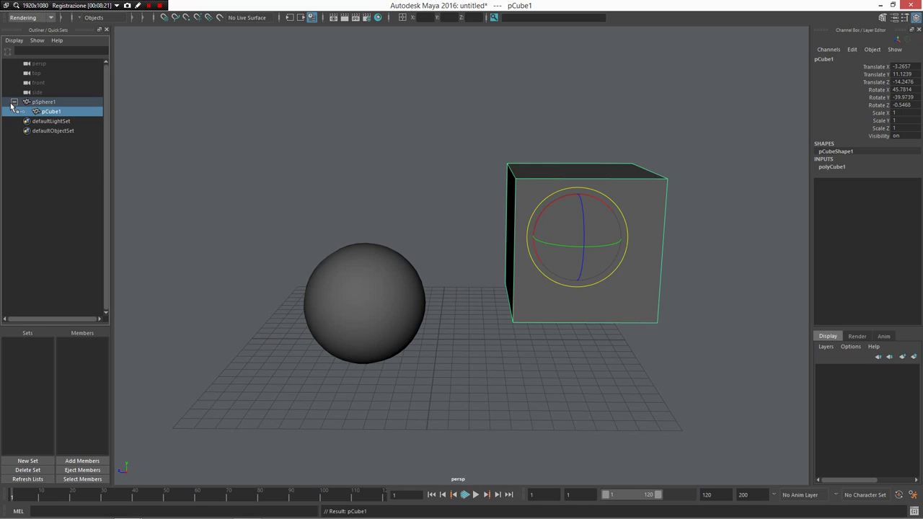
Undo the parenting and reparent the cube under the sphere directly in the Outliner.
{"action": "left_click", "coordinate": [383, 322]}
{"action": "left_click", "coordinate": [352, 186]}
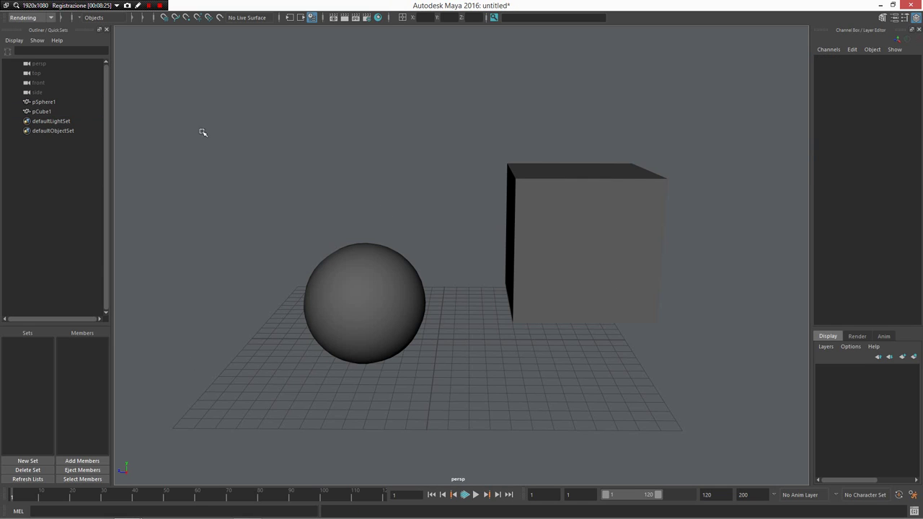
{"action": "left_click", "coordinate": [41, 112]}
{"action": "middle_click_drag", "start_coordinate": [40, 117], "coordinate": [60, 103]}
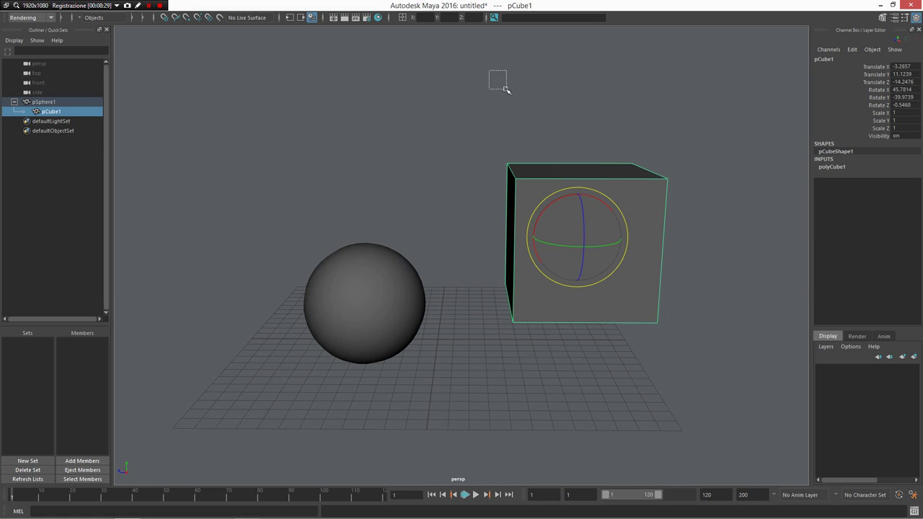
{"action": "left_click_drag", "start_coordinate": [543, 120], "coordinate": [565, 282]}
{"action": "left_click_drag", "start_coordinate": [401, 305], "coordinate": [369, 274], "text": "alt"}
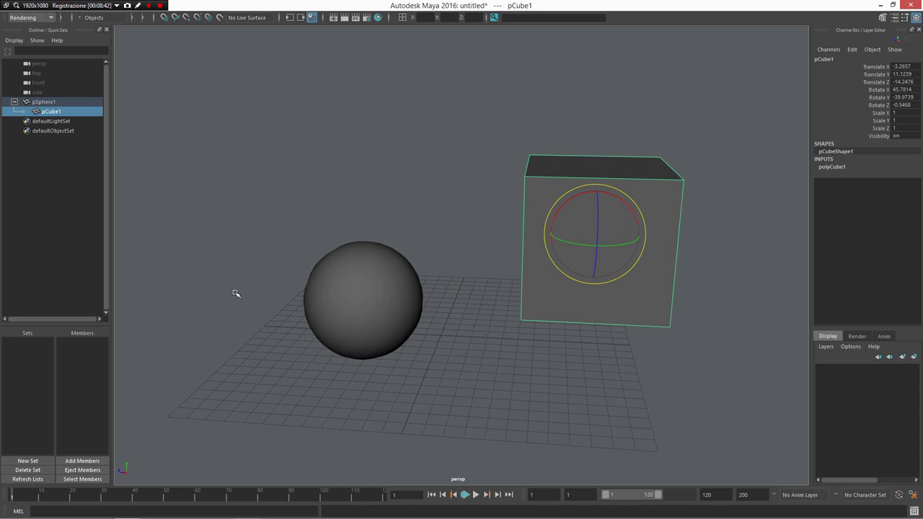
Set the parented cube's Translate and Rotate X, Y and Z values to 0.
{"action": "left_click_drag", "start_coordinate": [901, 66], "coordinate": [903, 105]}
{"action": "type", "text": "0"}
{"action": "key", "text": "Return"}
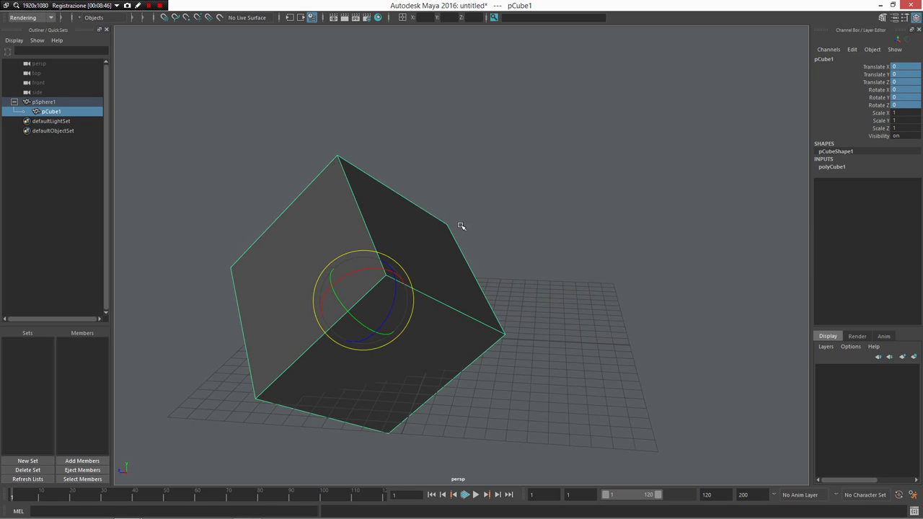
Rotate the cube freehand about its X axis and its parent sphere to about X -142.41, Y -40.94, Z -123.01.
{"action": "left_click_drag", "start_coordinate": [457, 216], "coordinate": [556, 200], "text": "alt"}
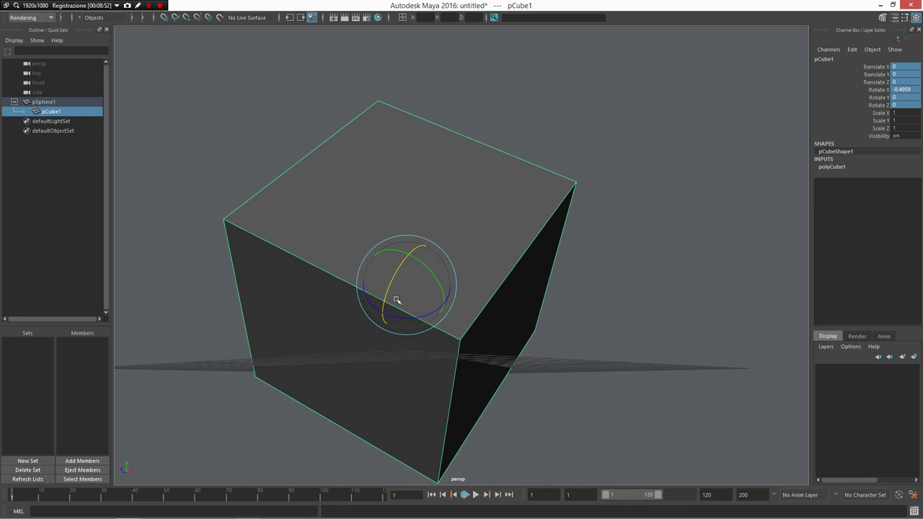
{"action": "left_click_drag", "start_coordinate": [396, 305], "coordinate": [347, 240]}
{"action": "key", "text": "Up"}
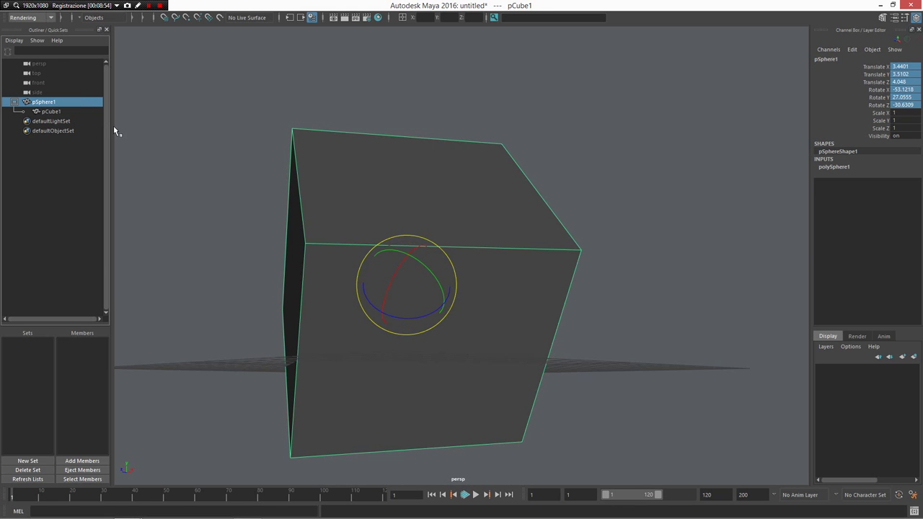
{"action": "left_click_drag", "start_coordinate": [415, 298], "coordinate": [192, 206]}
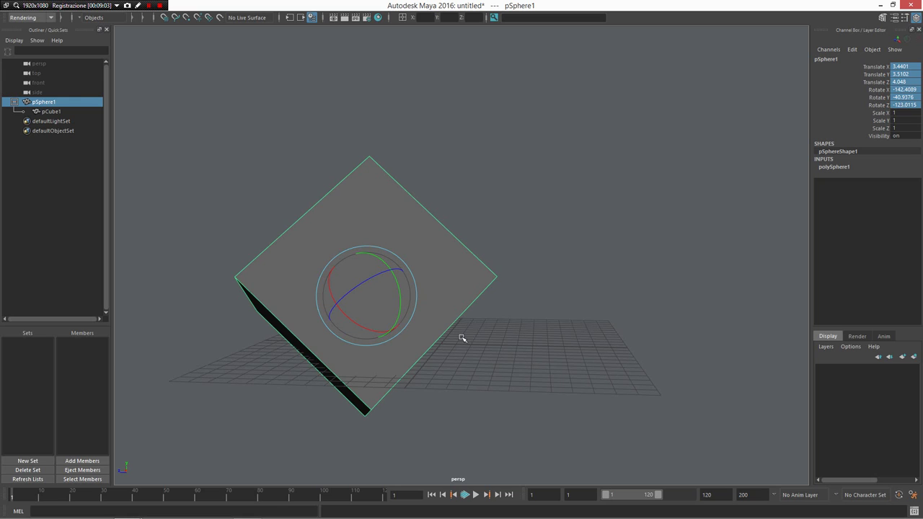
Undo the rotations, the zeroed transforms and the parenting of the cube under the sphere.
{"action": "key", "text": "ctrl+z"}
{"action": "key", "text": "ctrl+z"}
{"action": "key", "text": "ctrl+z"}
{"action": "key", "text": "ctrl+z"}
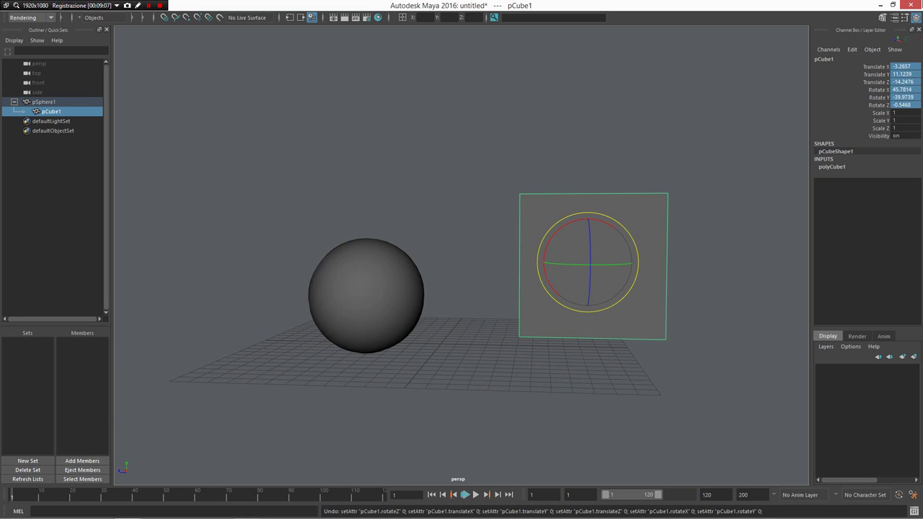
{"action": "key", "text": "ctrl+z"}
{"action": "key", "text": "ctrl+z"}
{"action": "key", "text": "ctrl+z"}
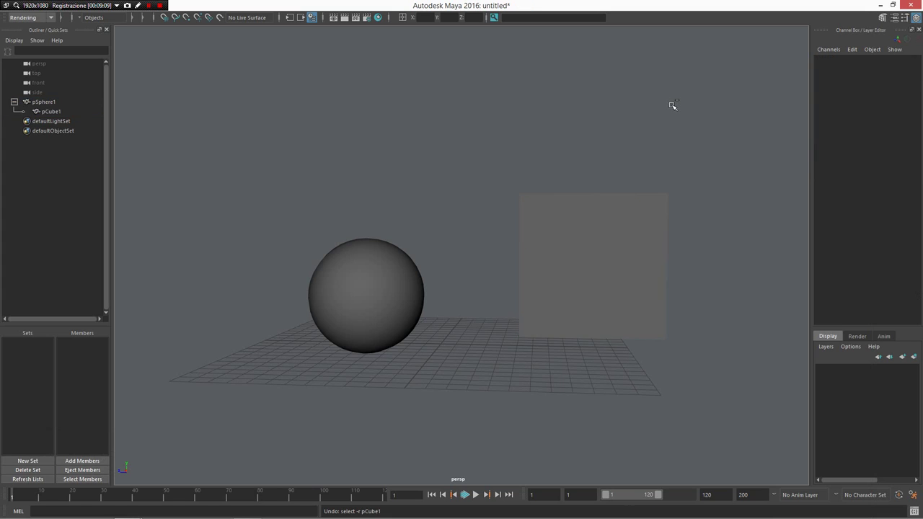
{"action": "left_click", "coordinate": [670, 110]}
Scale the cube uniformly to about 1.2371 and clear the selection.
{"action": "left_click", "coordinate": [625, 328]}
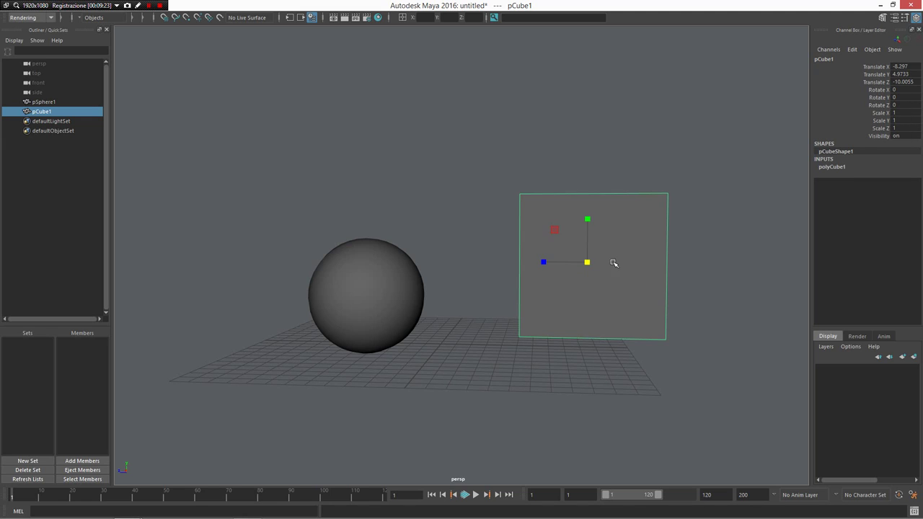
{"action": "key", "text": "r"}
{"action": "left_click_drag", "start_coordinate": [588, 261], "coordinate": [611, 134]}
{"action": "key", "text": "alt+space"}
{"action": "left_click", "coordinate": [620, 82]}
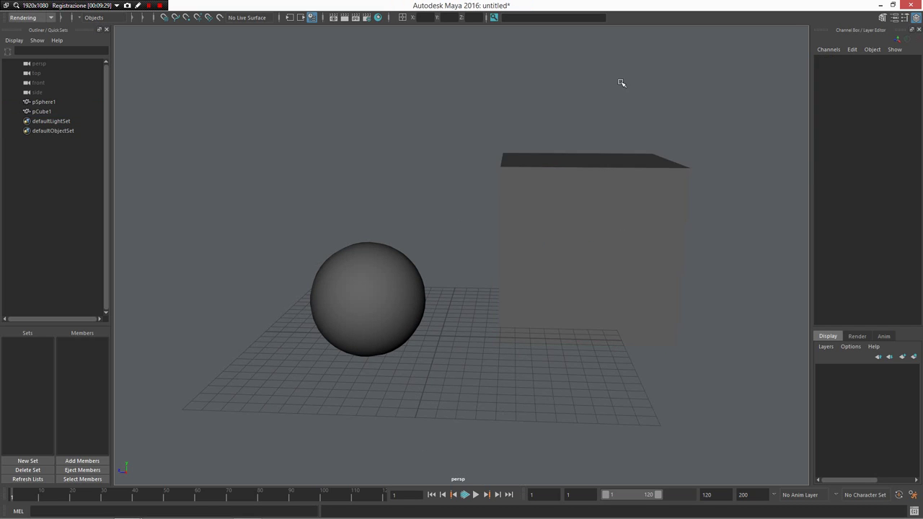
Parent the cube to the sphere with Parent and position so that it matches the sphere's position and rotation.
{"action": "left_click", "coordinate": [582, 206]}
{"action": "left_click", "coordinate": [348, 344], "text": "shift"}
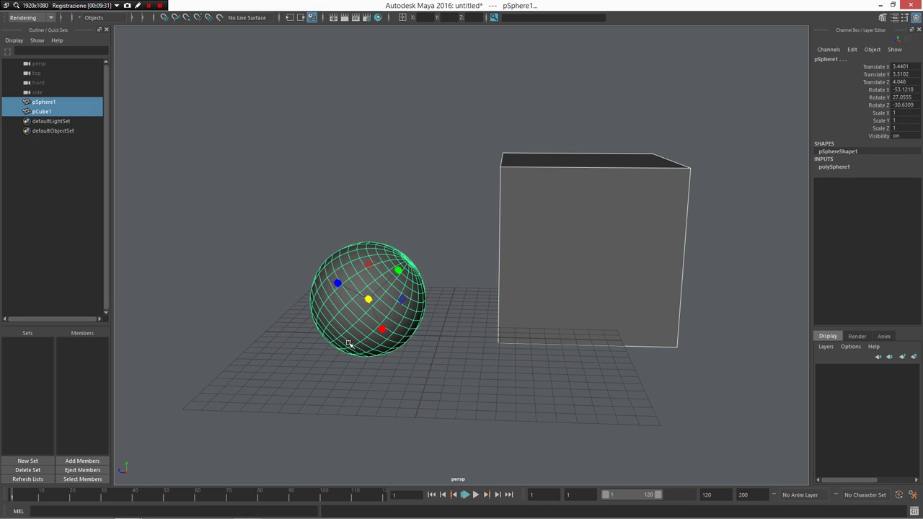
{"action": "key", "text": "p"}
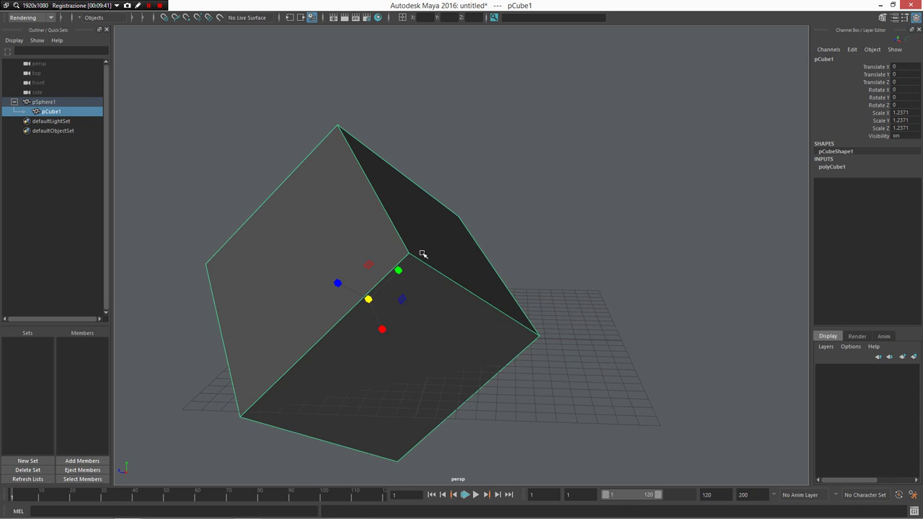
{"action": "left_click_drag", "start_coordinate": [423, 252], "coordinate": [429, 331], "text": "alt"}
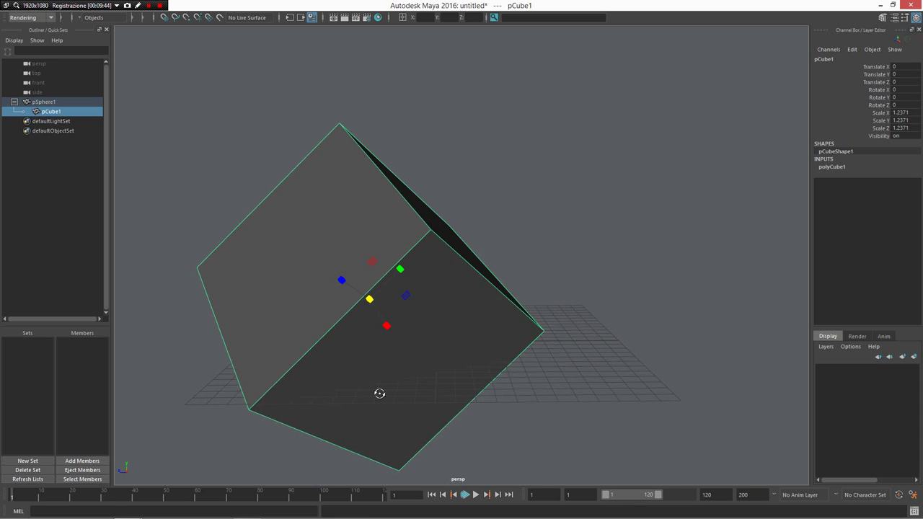
{"action": "left_click_drag", "start_coordinate": [379, 392], "coordinate": [449, 391], "text": "alt"}
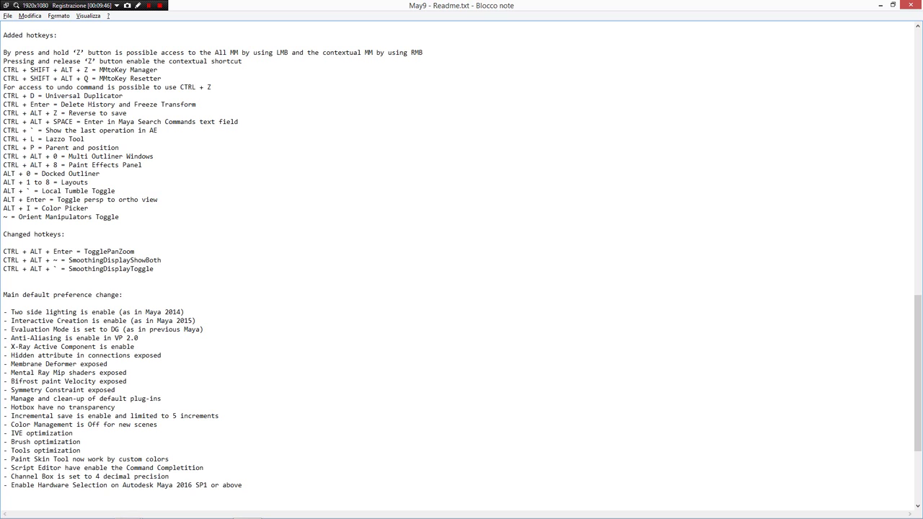
Switch to the May9 readme in Notepad and highlight the Multi Outliner Windows line among the added hotkeys.
{"action": "scroll", "coordinate": [461, 267], "scroll_direction": "down", "scroll_amount": 2}
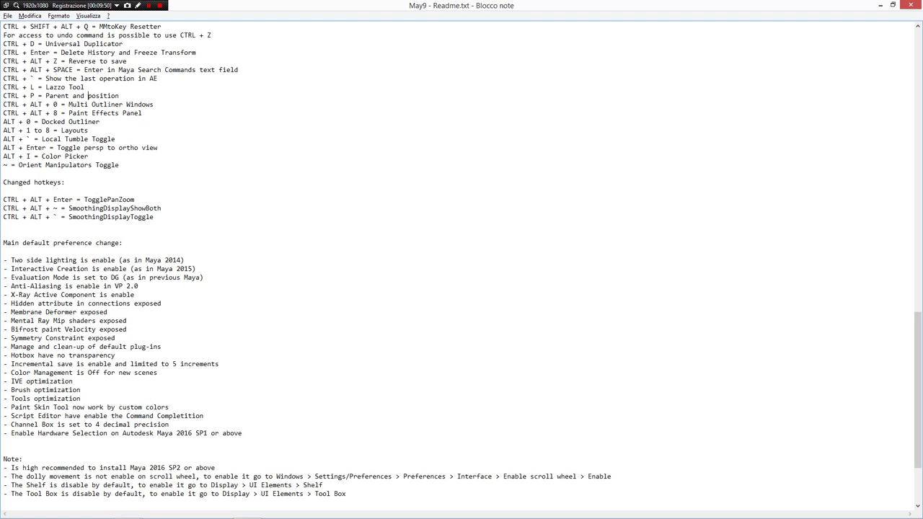
{"action": "key", "text": "alt+Tab"}
{"action": "key", "text": "alt+Tab"}
{"action": "left_click_drag", "start_coordinate": [154, 103], "coordinate": [2, 103]}
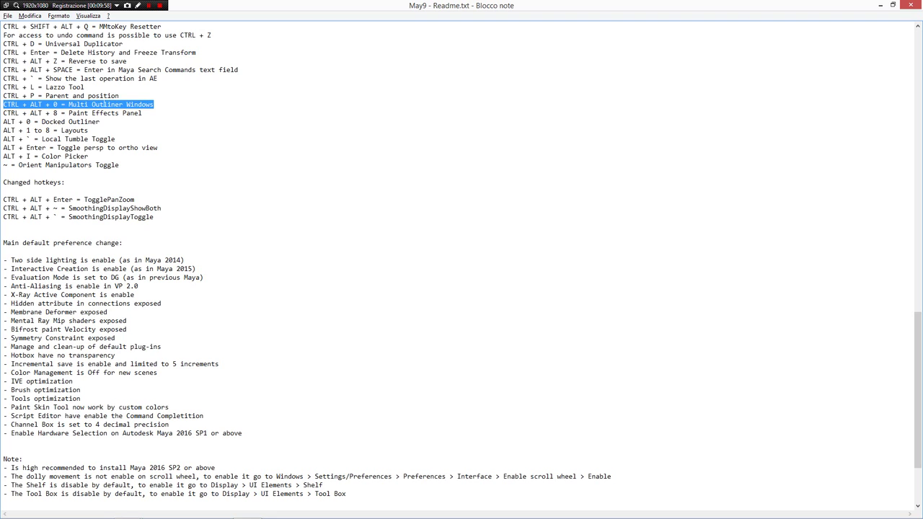
{"action": "scroll", "coordinate": [461, 267], "scroll_direction": "up", "scroll_amount": 2}
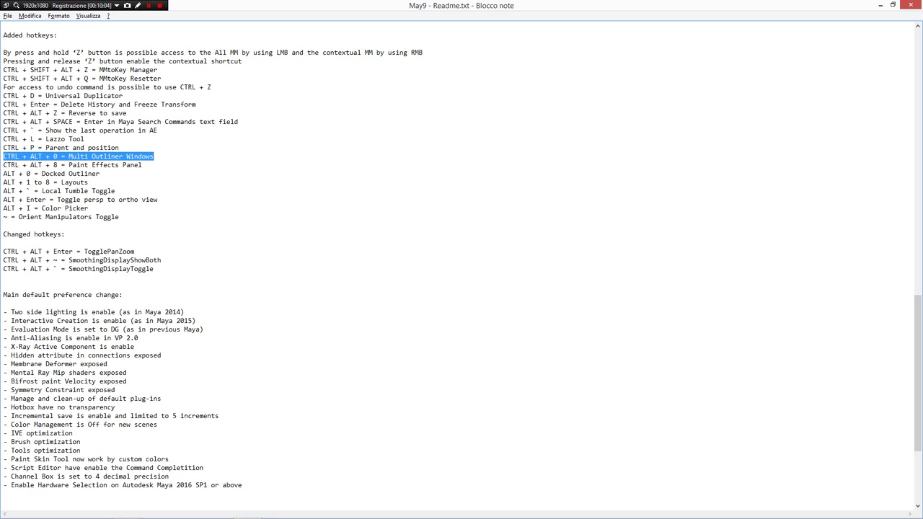
Switch back to Maya, open a floating Outliner window and place it beside the cube.
{"action": "key", "text": "alt+Tab"}
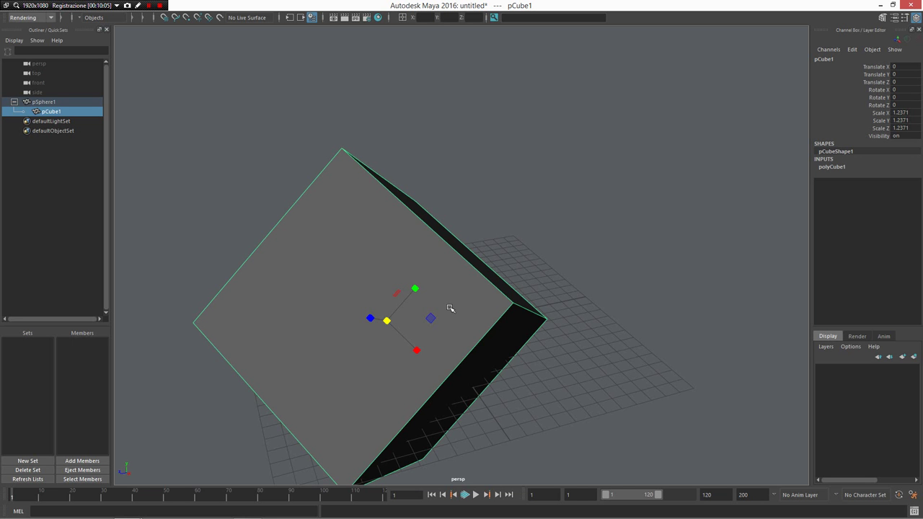
{"action": "key", "text": "ctrl+o"}
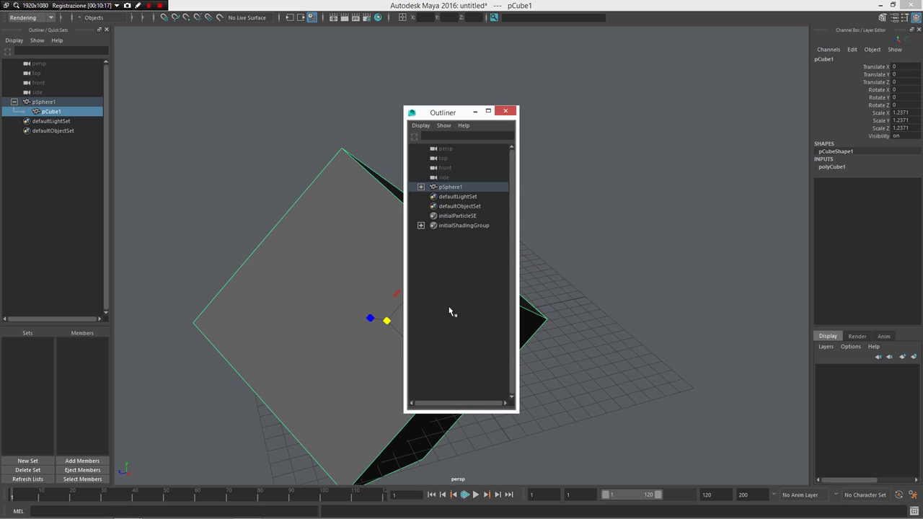
{"action": "left_click_drag", "start_coordinate": [459, 112], "coordinate": [663, 161]}
Delete the parent sphere together with its child cube.
{"action": "scroll", "coordinate": [463, 195], "scroll_direction": "down", "scroll_amount": 3}
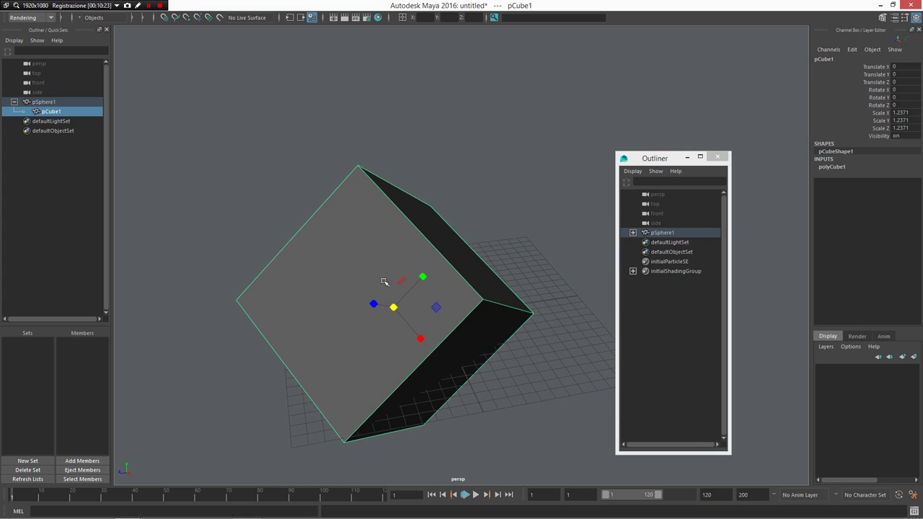
{"action": "key", "text": "Up"}
{"action": "key", "text": "Delete"}
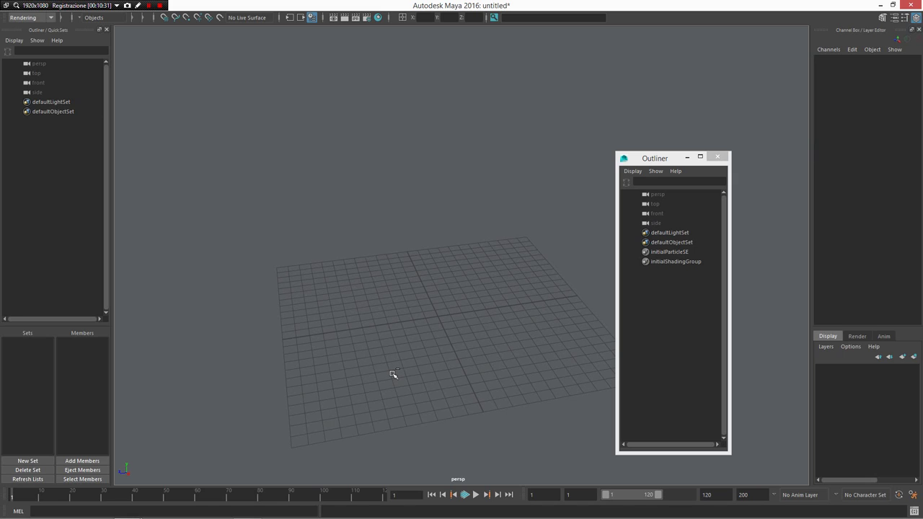
Open two more floating Outliner windows and spread them out beside the first one.
{"action": "key", "text": "ctrl+o"}
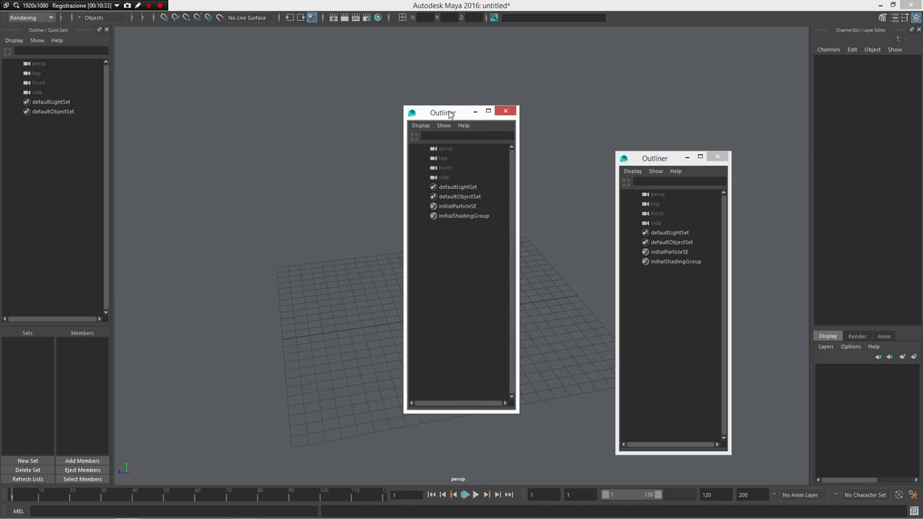
{"action": "left_click_drag", "start_coordinate": [449, 114], "coordinate": [287, 101]}
{"action": "key", "text": "shift+o"}
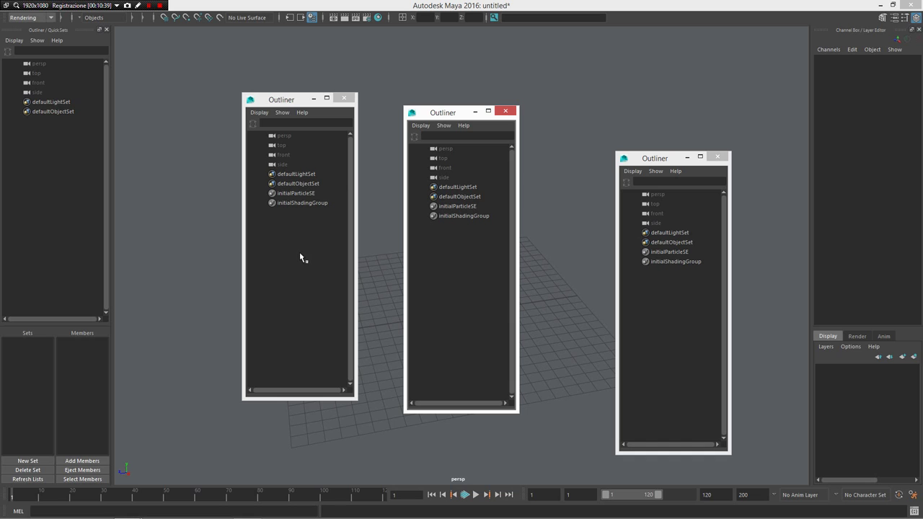
Close all three floating Outliner windows.
{"action": "left_click", "coordinate": [353, 101]}
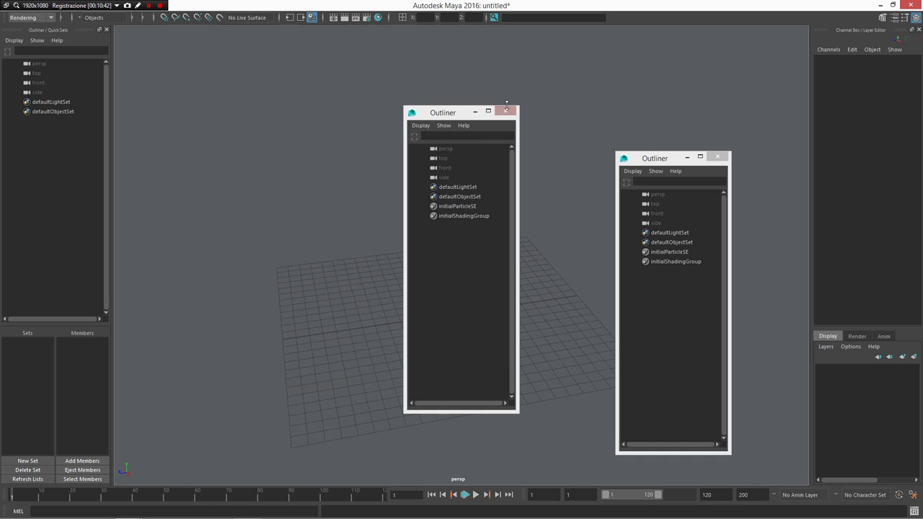
{"action": "left_click", "coordinate": [505, 111]}
{"action": "left_click", "coordinate": [724, 157]}
Switch to the May9 readme in Notepad and review the hotkeys listed after Multi Outliner Windows.
{"action": "key", "text": "alt+Tab"}
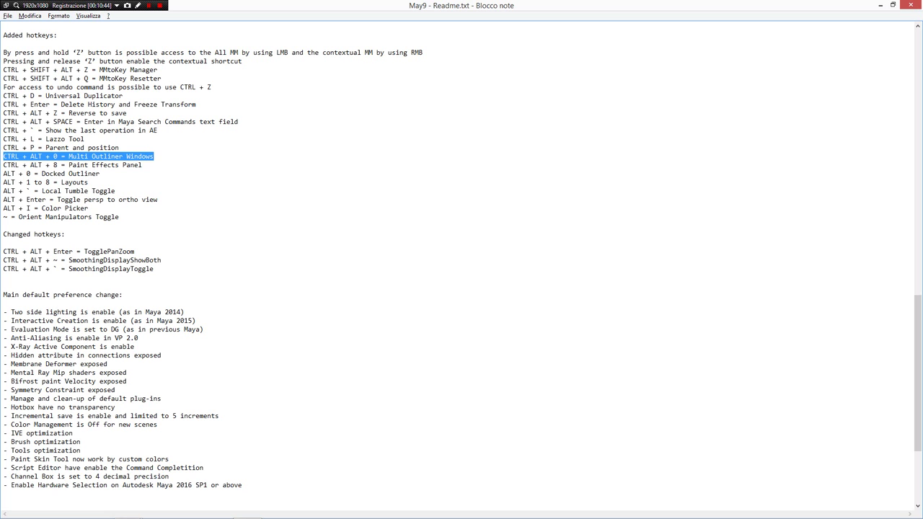
{"action": "scroll", "coordinate": [461, 265], "scroll_direction": "down", "scroll_amount": 1}
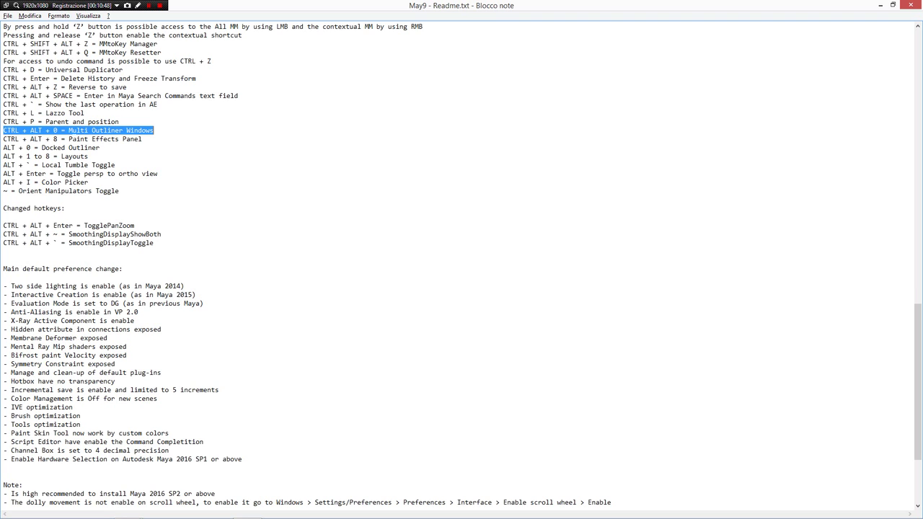
{"action": "key", "text": "alt+Tab"}
{"action": "key", "text": "alt+Tab"}
{"action": "key", "text": "alt+Tab"}
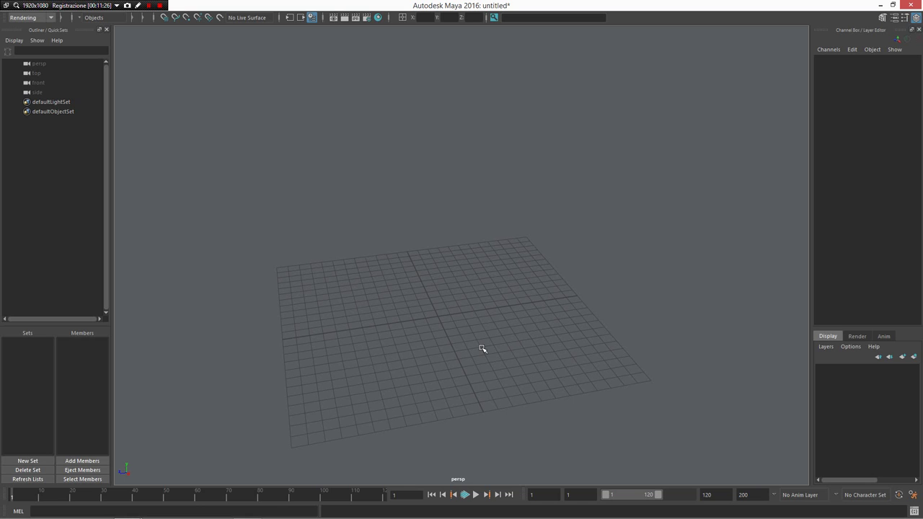
{"action": "key", "text": "alt+Tab"}
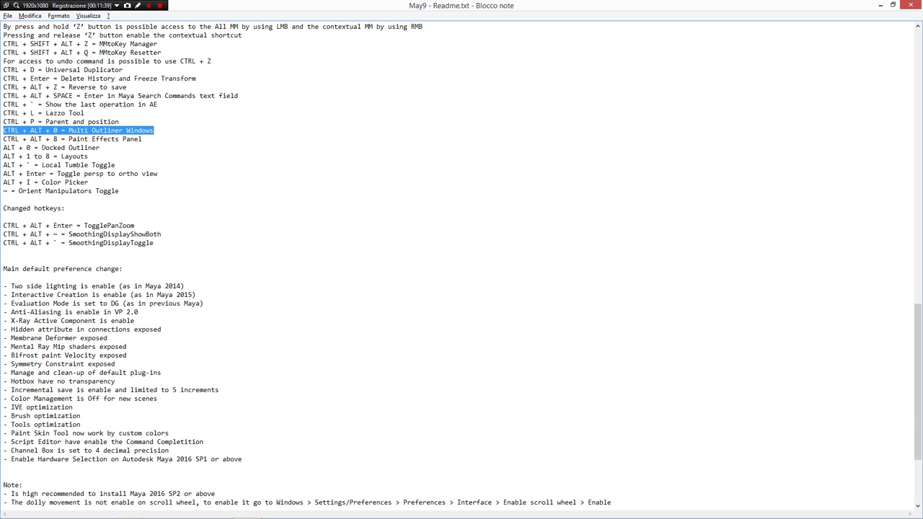
Switch to Maya, turn on the Paint Effects panel and open the Visor.
{"action": "key", "text": "alt+Tab"}
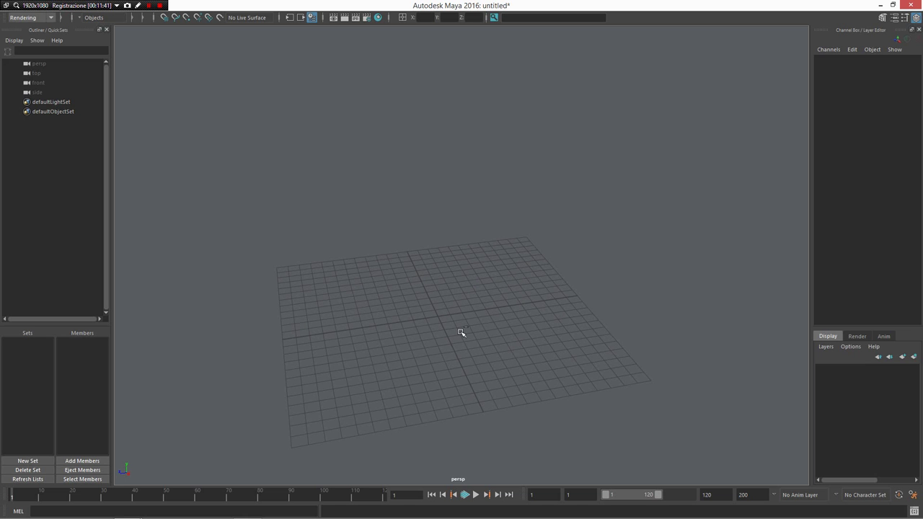
{"action": "key", "text": "8"}
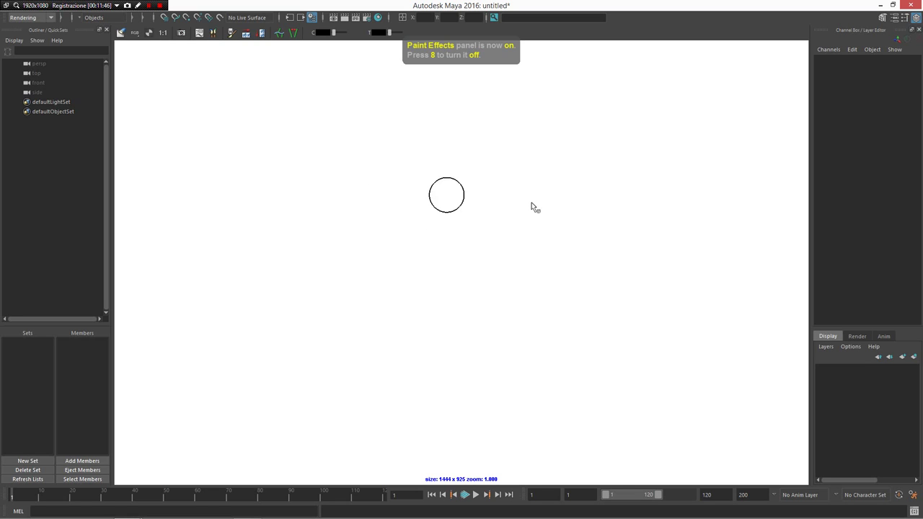
{"action": "key", "text": "space"}
{"action": "left_click", "coordinate": [446, 188]}
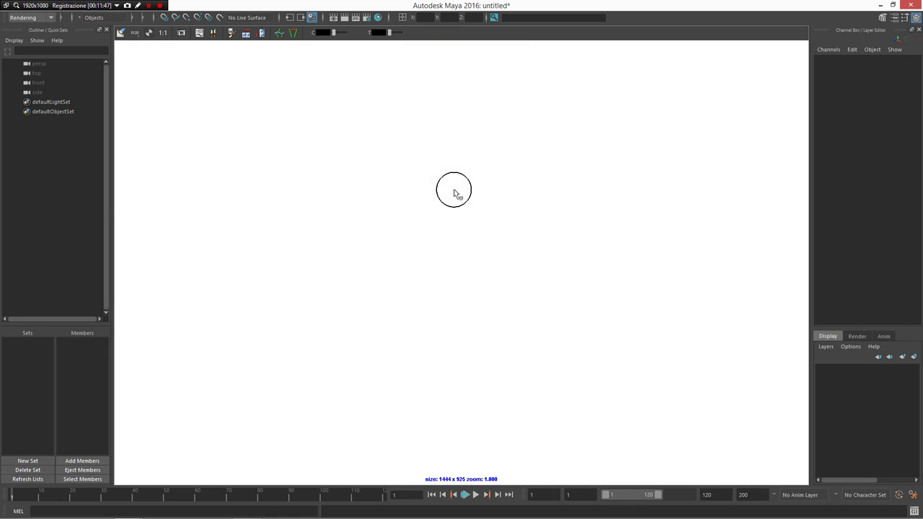
{"action": "key", "text": "space"}
{"action": "left_click", "coordinate": [440, 115]}
{"action": "mouse_move", "coordinate": [476, 151]}
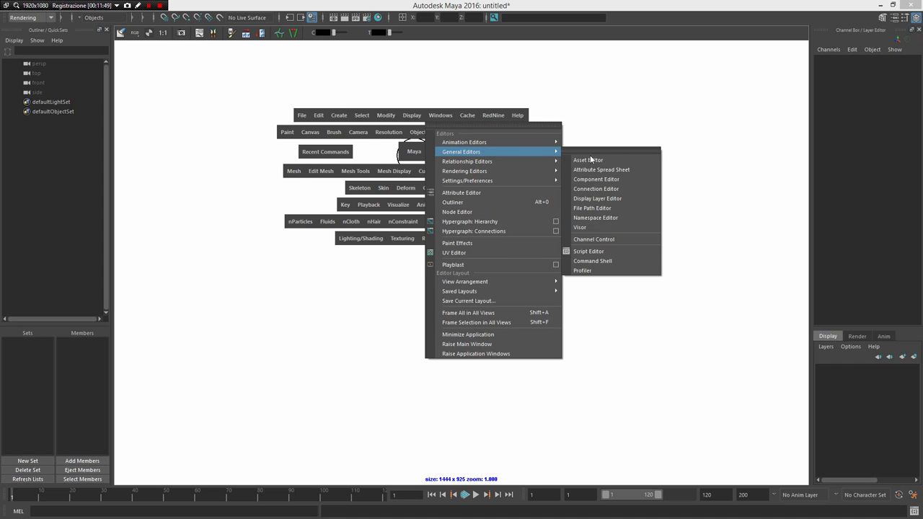
{"action": "left_click", "coordinate": [616, 228]}
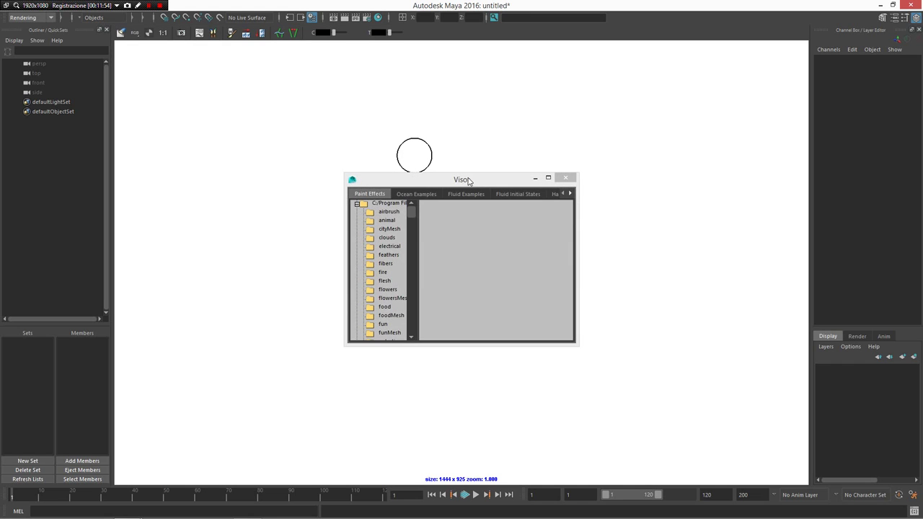
Paint a flame stroke on the canvas with the flameCoarse.mel brush from the Visor's fire folder.
{"action": "left_click", "coordinate": [668, 208]}
{"action": "left_click", "coordinate": [727, 172]}
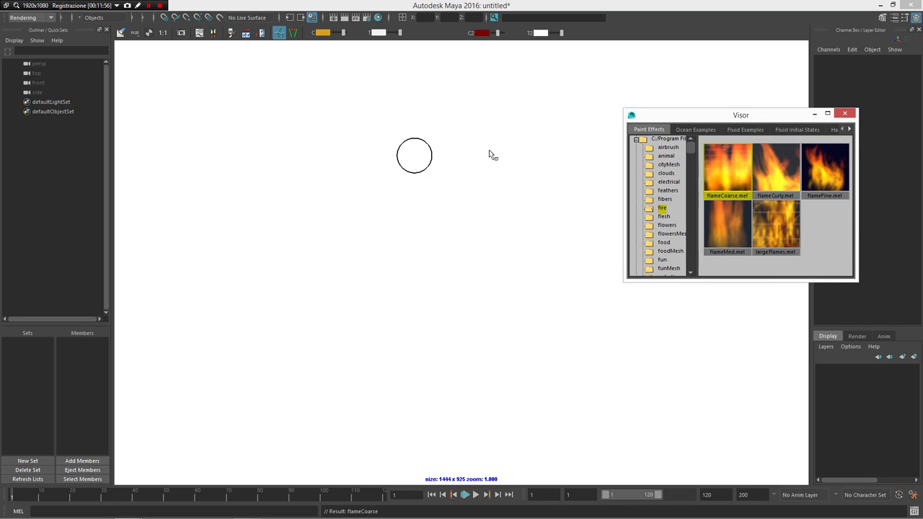
{"action": "left_click_drag", "start_coordinate": [488, 152], "coordinate": [469, 408]}
Paint a diagonal intestine-like mesh stroke across the canvas with the intestinal brush from the funMesh folder.
{"action": "scroll", "coordinate": [662, 235], "scroll_direction": "down", "scroll_amount": 4}
{"action": "scroll", "coordinate": [676, 236], "scroll_direction": "up", "scroll_amount": 1}
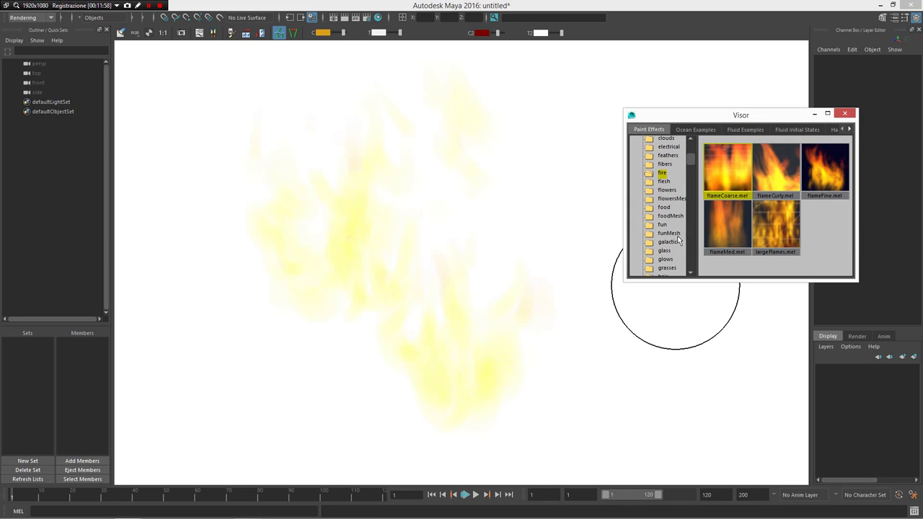
{"action": "left_click", "coordinate": [674, 235]}
{"action": "left_click", "coordinate": [717, 219]}
{"action": "mouse_move", "coordinate": [494, 129]}
{"action": "left_mouse_down"}
{"action": "mouse_move", "coordinate": [431, 160]}
{"action": "mouse_move", "coordinate": [155, 403]}
{"action": "left_mouse_up"}
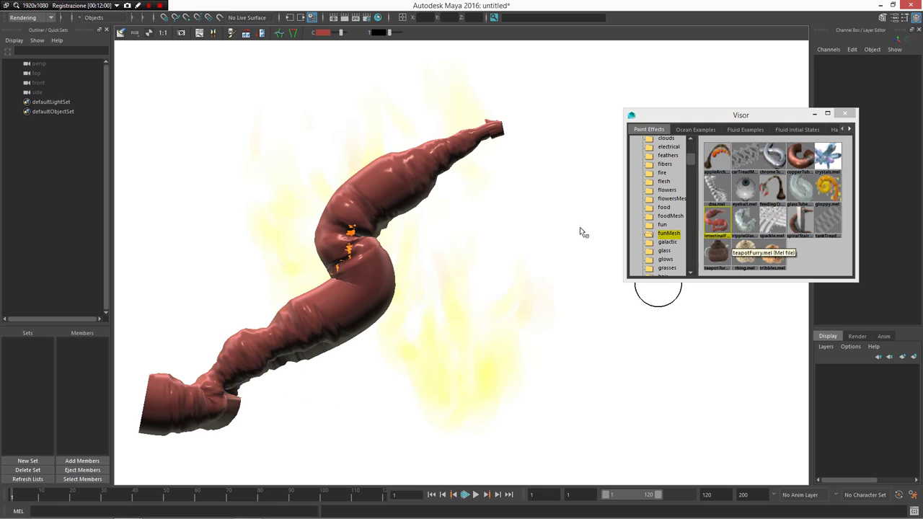
Paint a curved glowing yellow line over the mesh stroke with a brush from the glows folder.
{"action": "left_click", "coordinate": [664, 259]}
{"action": "left_click", "coordinate": [753, 230]}
{"action": "mouse_move", "coordinate": [513, 169]}
{"action": "left_mouse_down"}
{"action": "mouse_move", "coordinate": [219, 328]}
{"action": "mouse_move", "coordinate": [213, 205]}
{"action": "left_mouse_up"}
Browse the oils and electrical brush folders and paint leafy tree branches with a brush from the trees folder.
{"action": "scroll", "coordinate": [682, 219], "scroll_direction": "down", "scroll_amount": 4}
{"action": "left_click", "coordinate": [676, 259]}
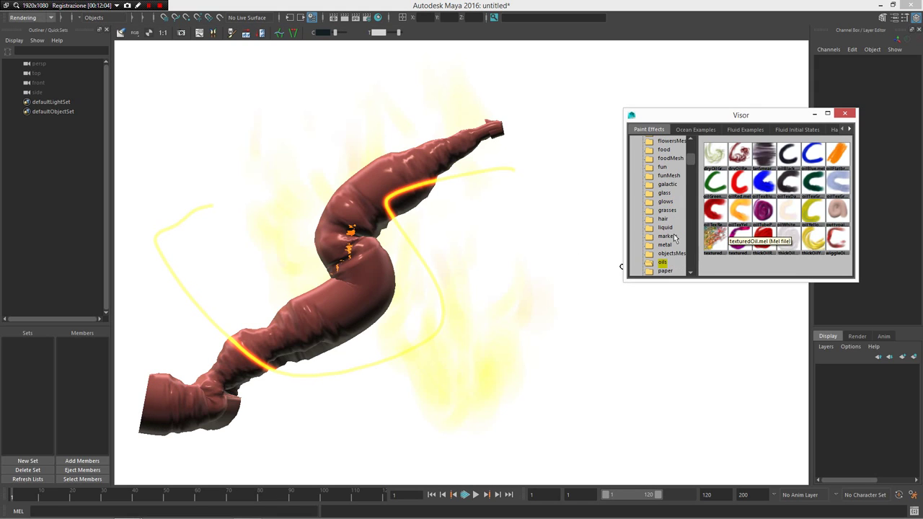
{"action": "scroll", "coordinate": [673, 238], "scroll_direction": "up", "scroll_amount": 7}
{"action": "left_click", "coordinate": [663, 207]}
{"action": "left_click", "coordinate": [670, 181]}
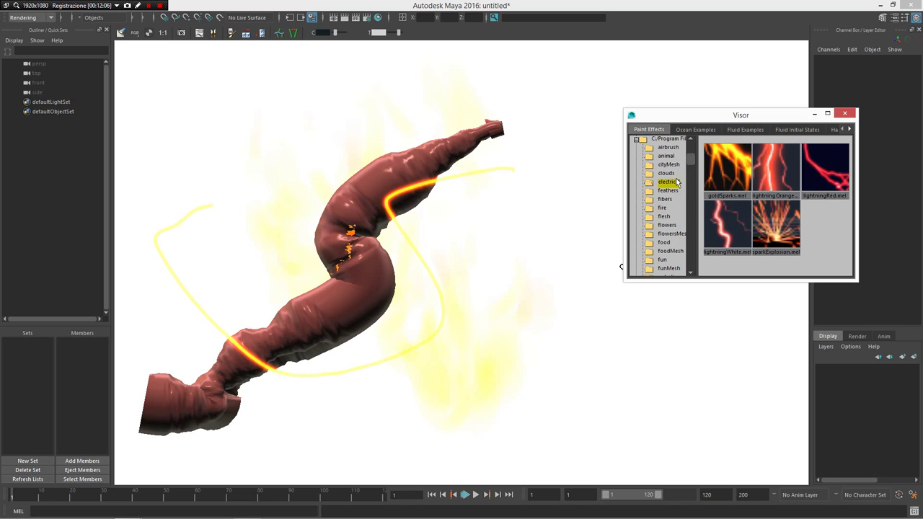
{"action": "scroll", "coordinate": [668, 216], "scroll_direction": "down", "scroll_amount": 4}
{"action": "scroll", "coordinate": [674, 230], "scroll_direction": "down", "scroll_amount": 5}
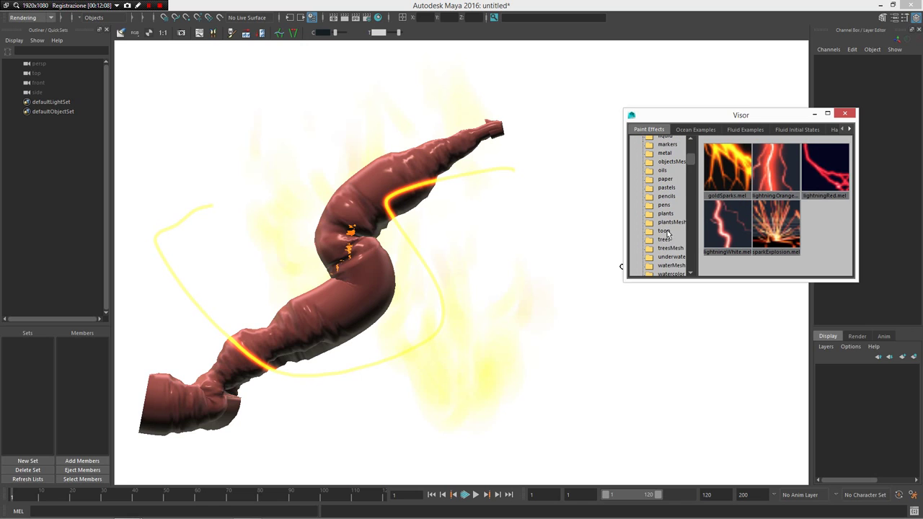
{"action": "left_click", "coordinate": [670, 214]}
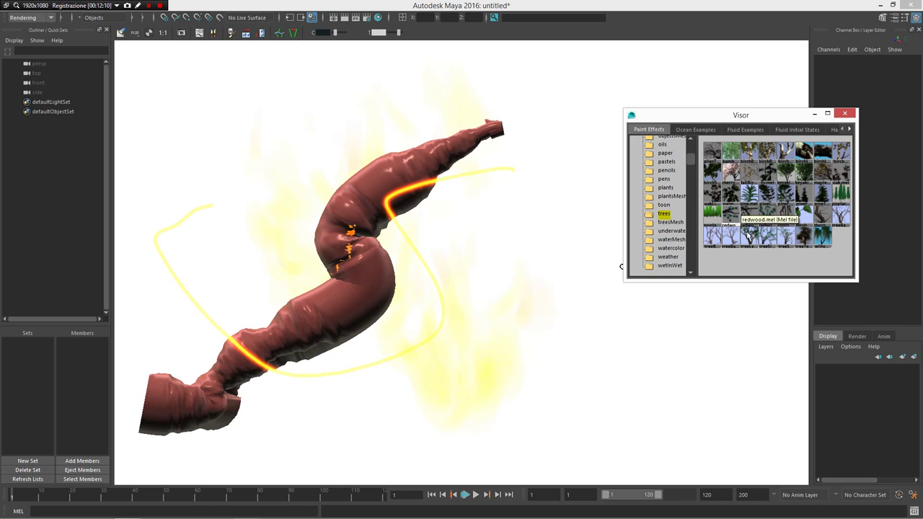
{"action": "left_click", "coordinate": [749, 237]}
{"action": "left_click_drag", "start_coordinate": [577, 280], "coordinate": [586, 290]}
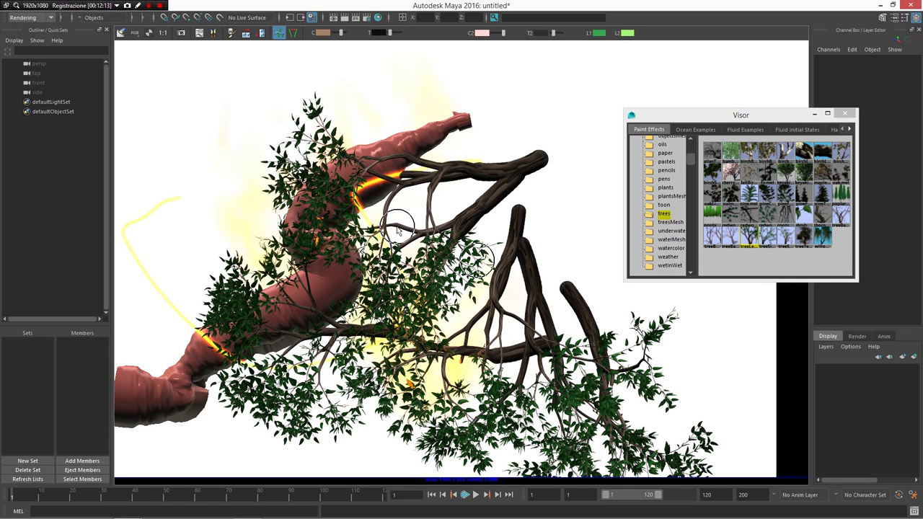
{"action": "middle_click_drag", "start_coordinate": [423, 239], "coordinate": [430, 230], "text": "alt"}
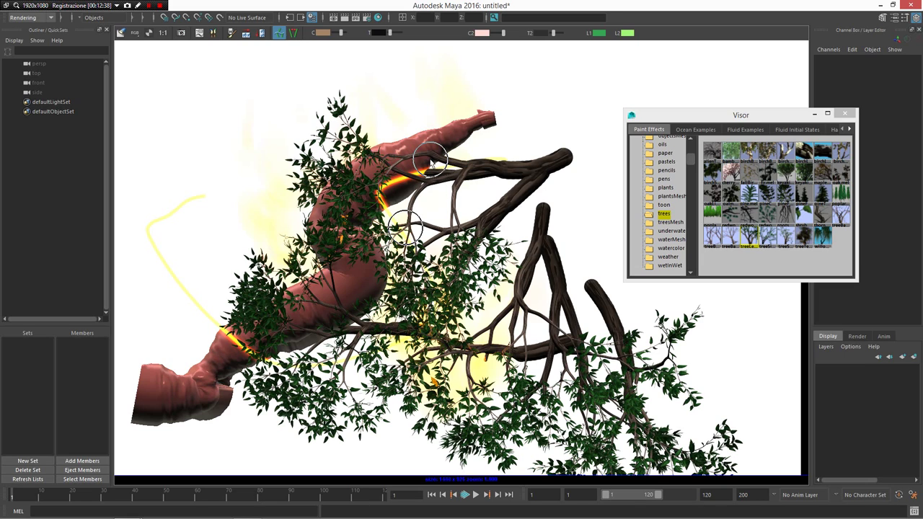
Turn off the Paint Effects panel and mark the Docked Outliner hotkey entry in the May9 readme.
{"action": "key", "text": "8"}
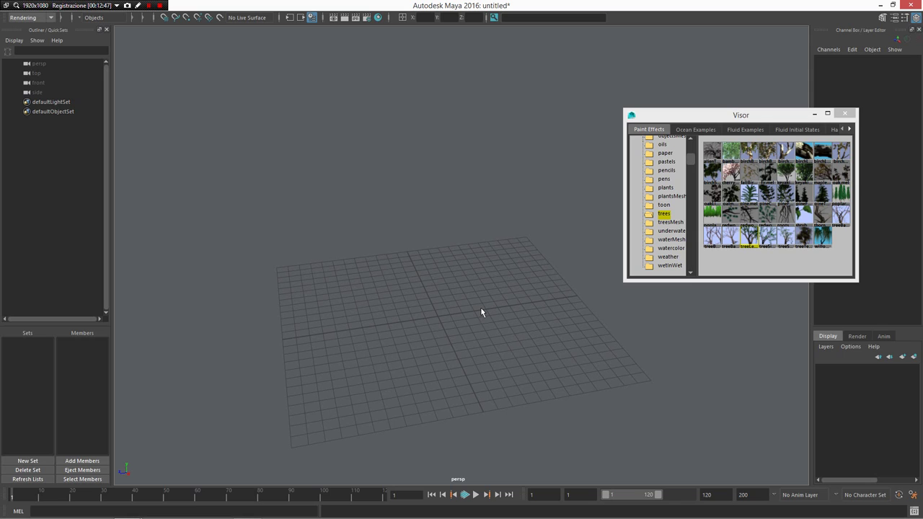
{"action": "key", "text": "alt+Tab"}
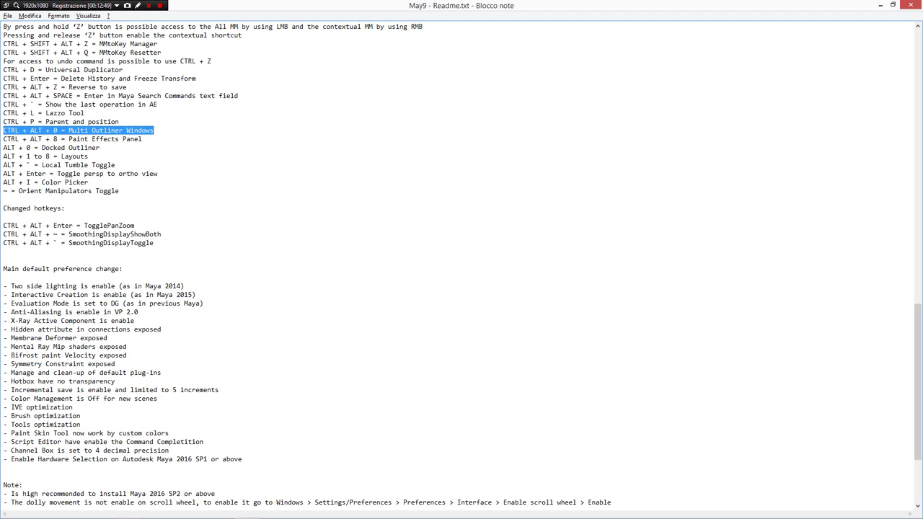
{"action": "scroll", "coordinate": [70, 112], "scroll_direction": "down", "scroll_amount": 1}
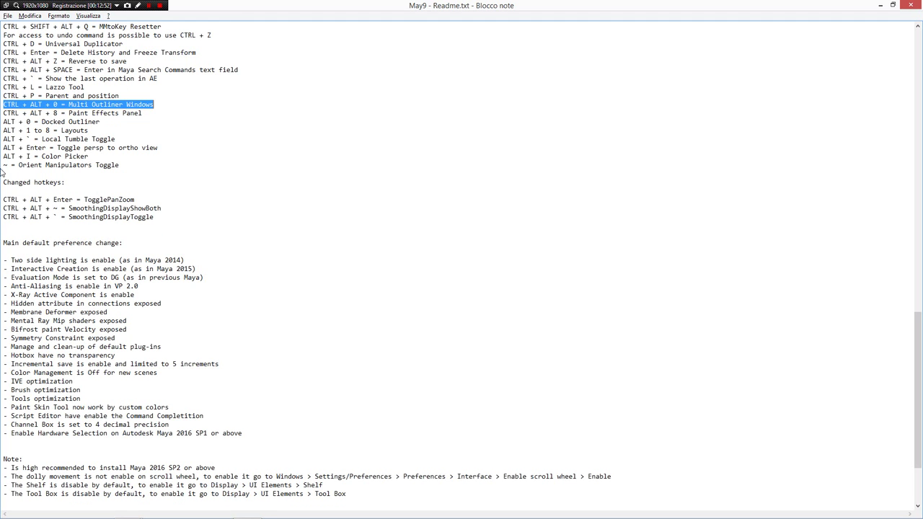
{"action": "left_click", "coordinate": [70, 112]}
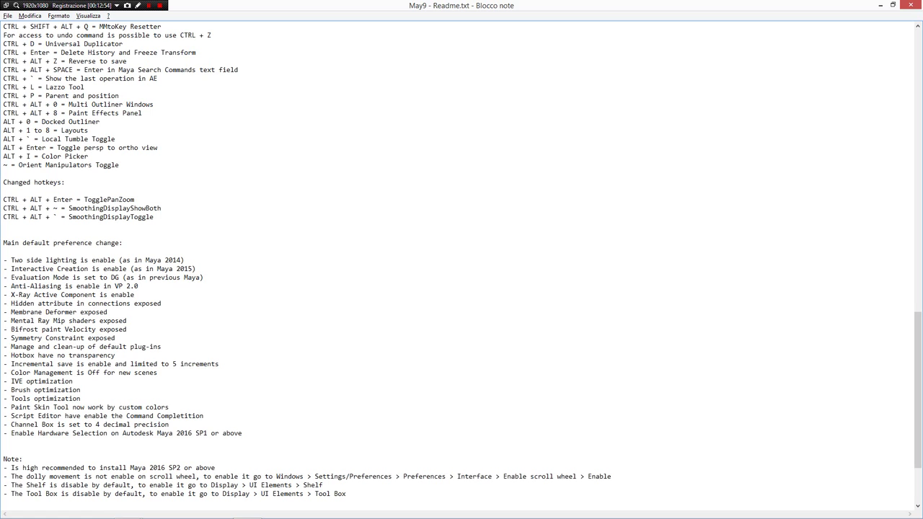
{"action": "double_click", "coordinate": [83, 121]}
Return to Maya, toggle the docked Outliner off and on again, and close the Visor.
{"action": "key", "text": "alt+Tab"}
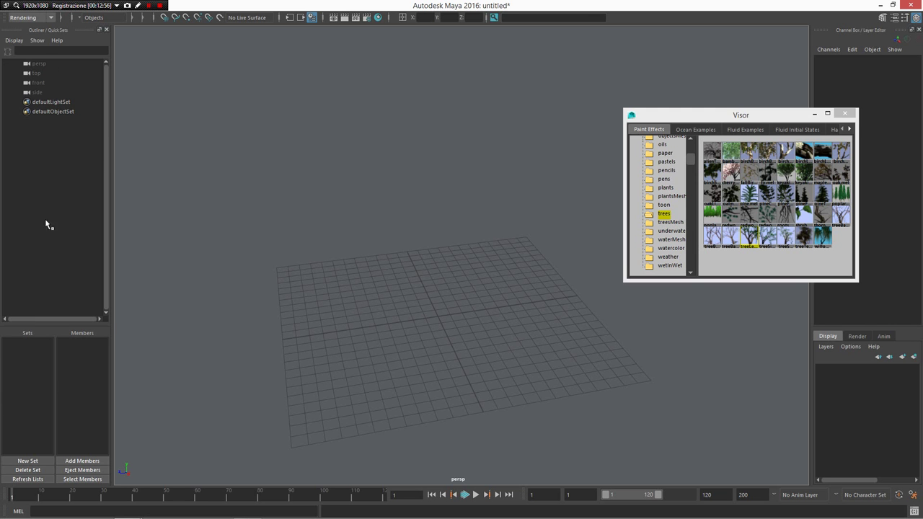
{"action": "key", "text": "alt+Tab"}
{"action": "key", "text": "alt+Tab"}
{"action": "key", "text": "alt+0"}
{"action": "key", "text": "alt+0"}
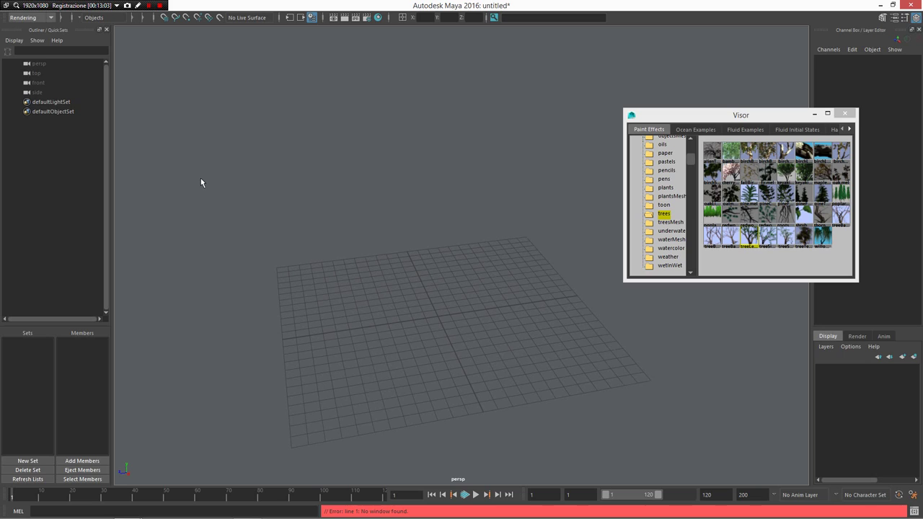
{"action": "left_click", "coordinate": [844, 113]}
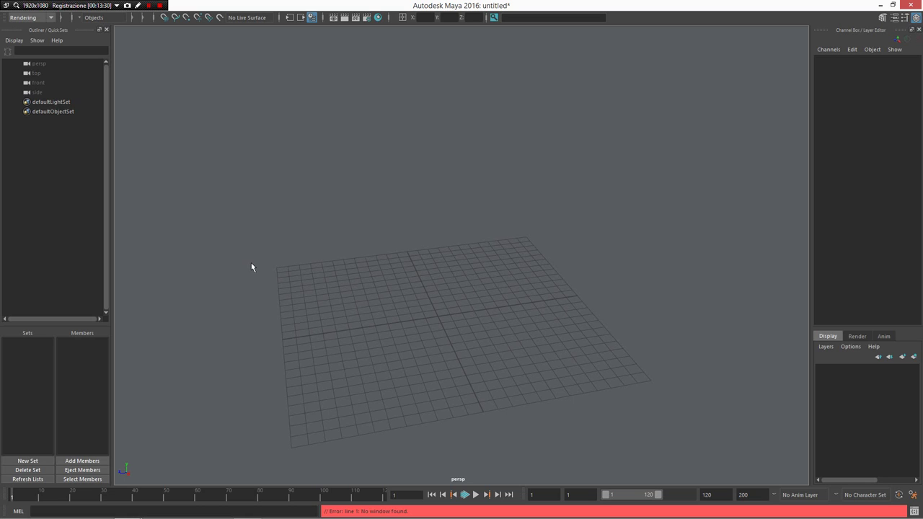
Check the Layouts hotkey entry in the readme and examine the list of layouts available in Maya's viewport.
{"action": "key", "text": "alt+Tab"}
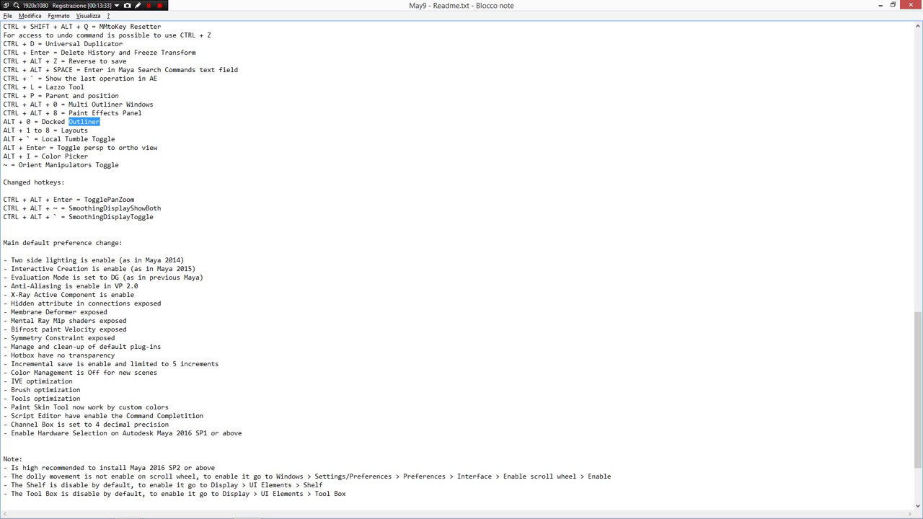
{"action": "key", "text": "alt+Tab"}
{"action": "right_click_drag", "start_coordinate": [521, 243], "coordinate": [521, 266]}
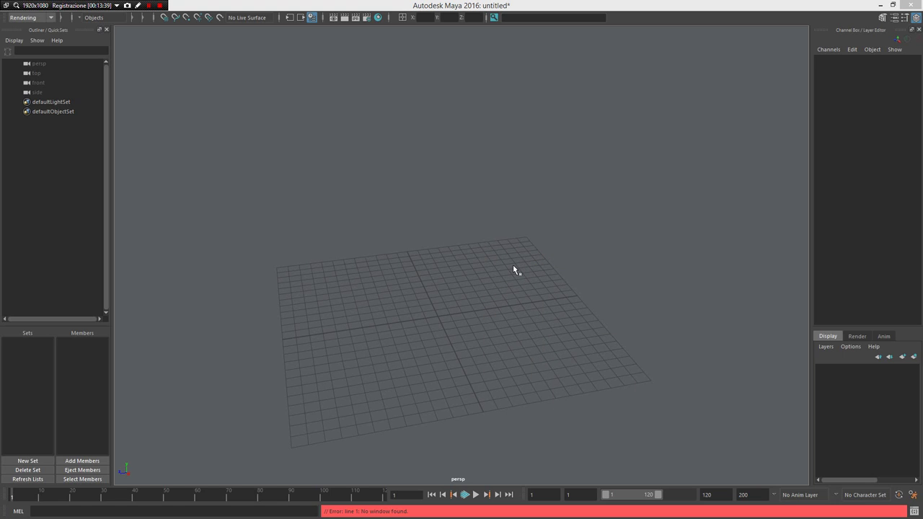
{"action": "left_click", "coordinate": [512, 265]}
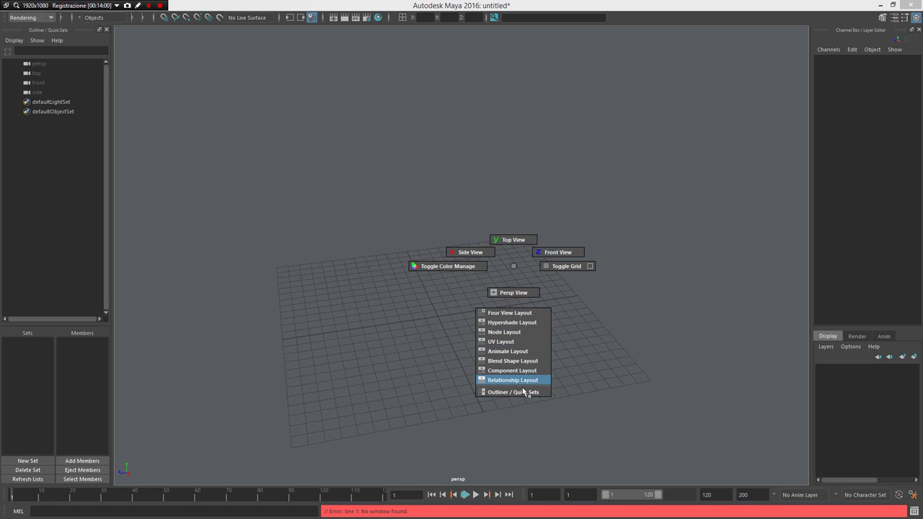
{"action": "left_click", "coordinate": [685, 364]}
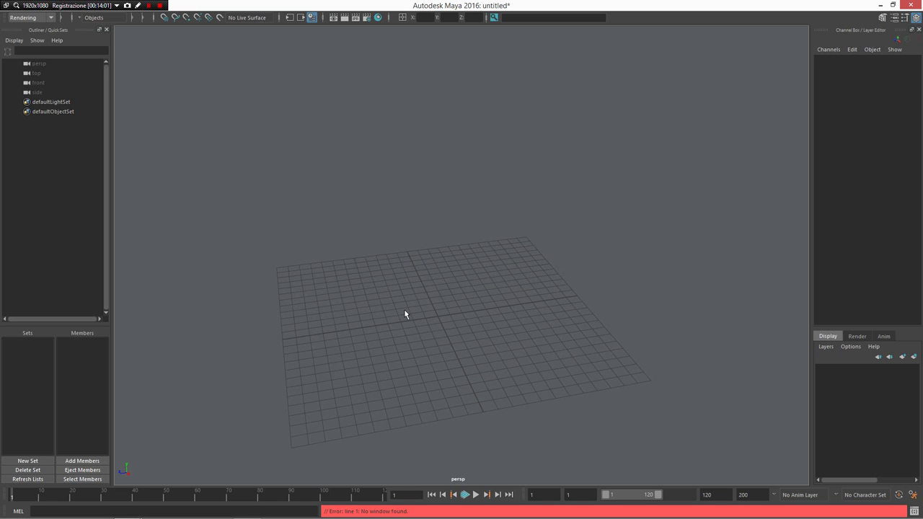
Cycle the viewport through the panel layouts, including Four View, single perspective, UV Editor, Component Editor and Relationship.
{"action": "key", "text": "space"}
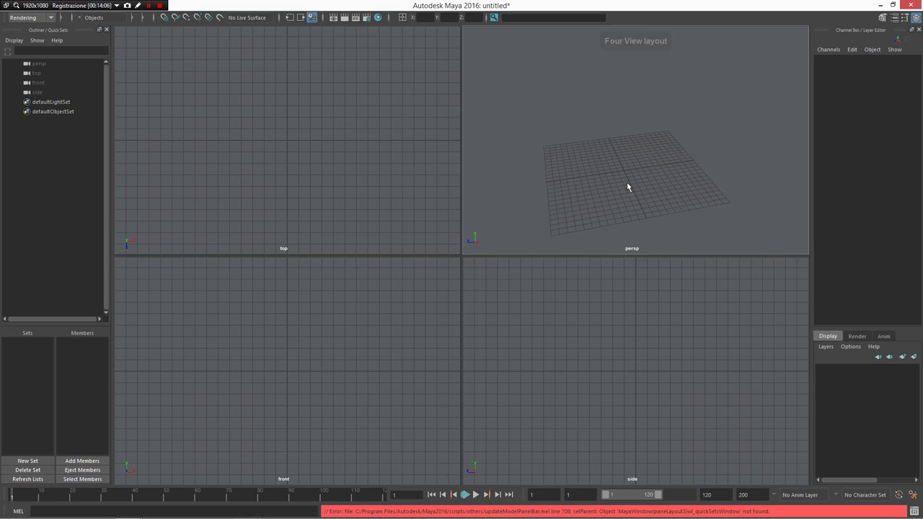
{"action": "key", "text": "space"}
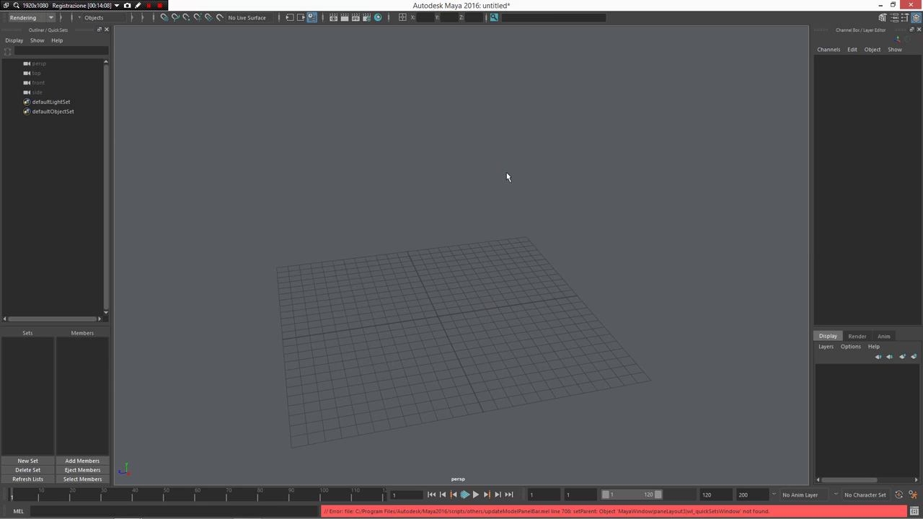
{"action": "key", "text": "shift+bracketright"}
{"action": "key", "text": "shift+bracketright"}
{"action": "key", "text": "shift+bracketright"}
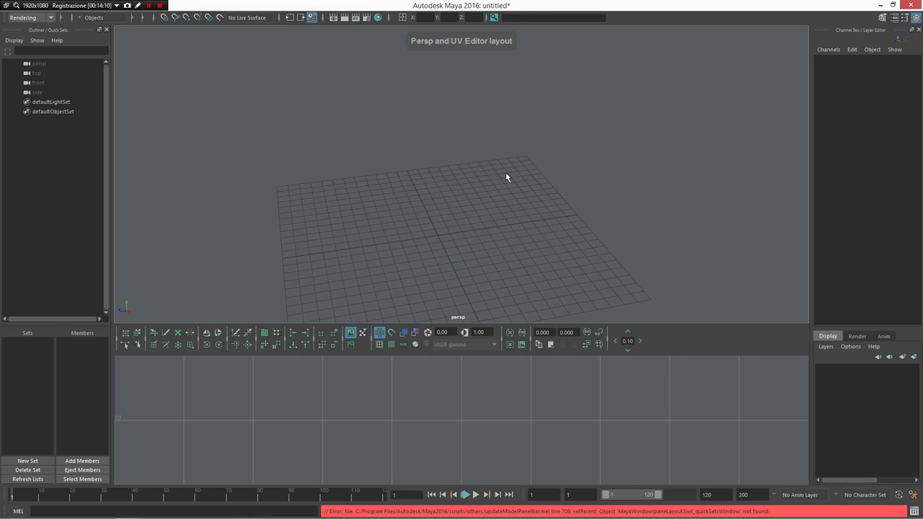
{"action": "key", "text": "ctrl+Right"}
{"action": "key", "text": "ctrl+Right"}
{"action": "key", "text": "ctrl+Right"}
{"action": "key", "text": "ctrl+Right"}
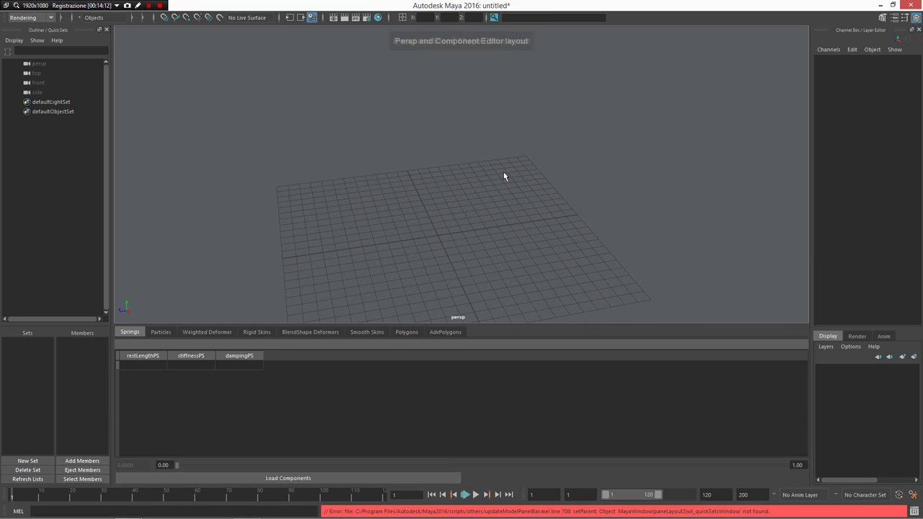
{"action": "key", "text": "ctrl+Right"}
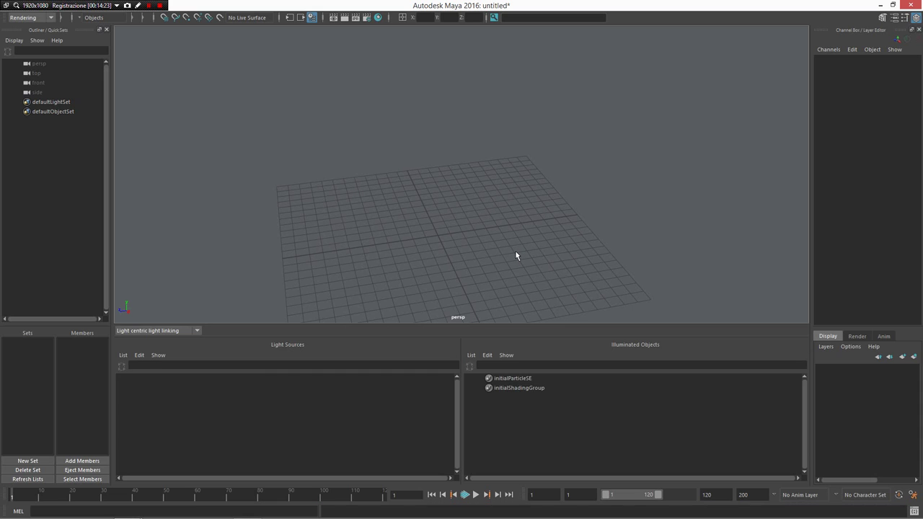
Switch to the Persp and UV Editor layout and create a polygon sphere with a radius of about 14.5.
{"action": "key", "text": "alt+n"}
{"action": "key", "text": "alt+u"}
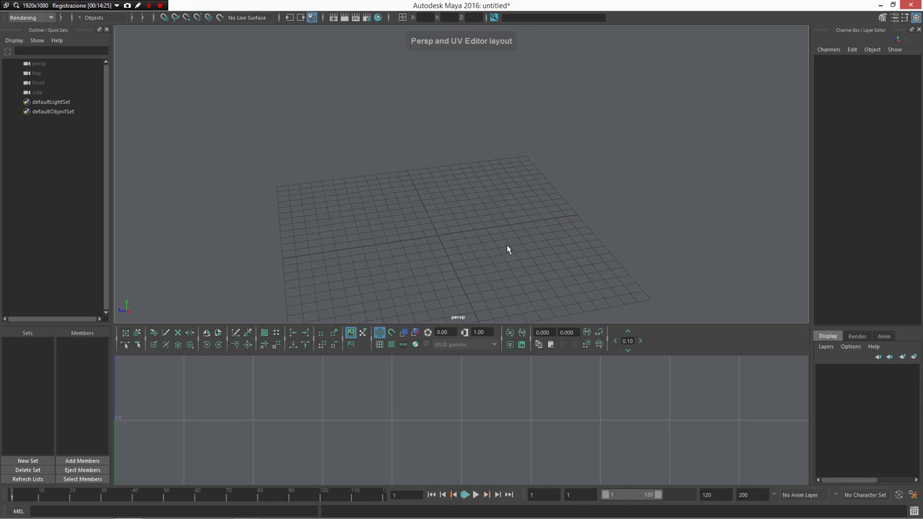
{"action": "scroll", "coordinate": [484, 178], "scroll_direction": "down", "scroll_amount": 4}
{"action": "right_click_drag", "start_coordinate": [484, 218], "coordinate": [433, 174]}
{"action": "left_click_drag", "start_coordinate": [513, 163], "coordinate": [538, 193]}
{"action": "scroll", "coordinate": [537, 194], "scroll_direction": "down", "scroll_amount": 1}
{"action": "middle_click_drag", "start_coordinate": [537, 194], "coordinate": [528, 216], "text": "alt"}
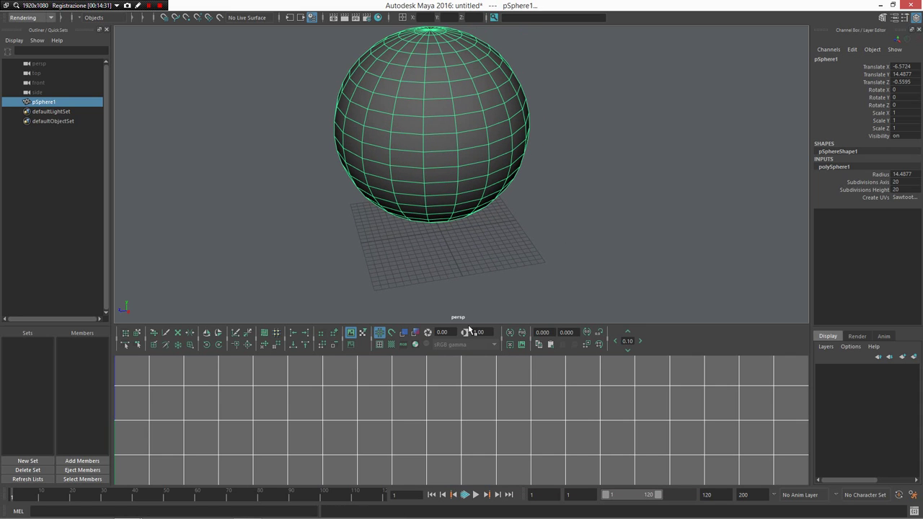
Enlarge the UV Editor pane below the perspective view and turn on UV distortion shading for the sphere.
{"action": "left_click", "coordinate": [468, 321]}
{"action": "left_click_drag", "start_coordinate": [470, 324], "coordinate": [472, 201]}
{"action": "left_click", "coordinate": [498, 116]}
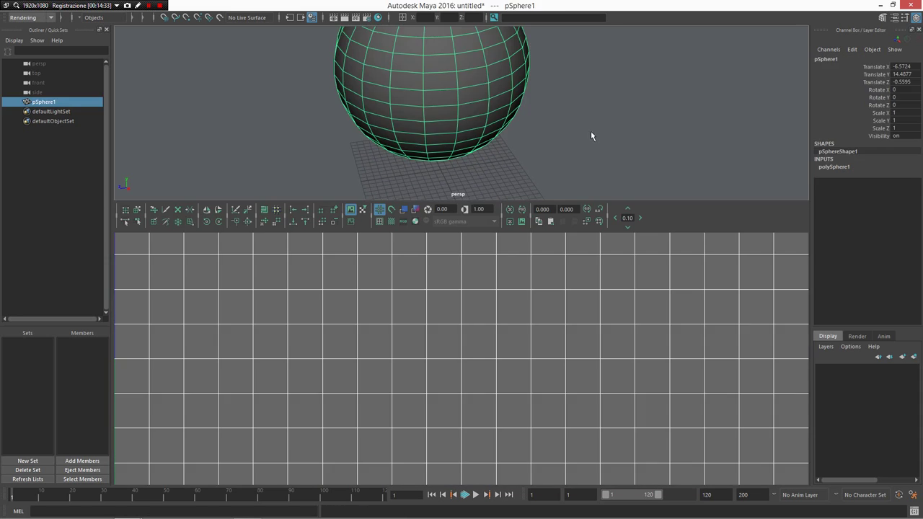
{"action": "scroll", "coordinate": [590, 133], "scroll_direction": "down", "scroll_amount": 2}
{"action": "middle_click_drag", "start_coordinate": [549, 104], "coordinate": [541, 146], "text": "alt"}
{"action": "scroll", "coordinate": [533, 130], "scroll_direction": "down", "scroll_amount": 2}
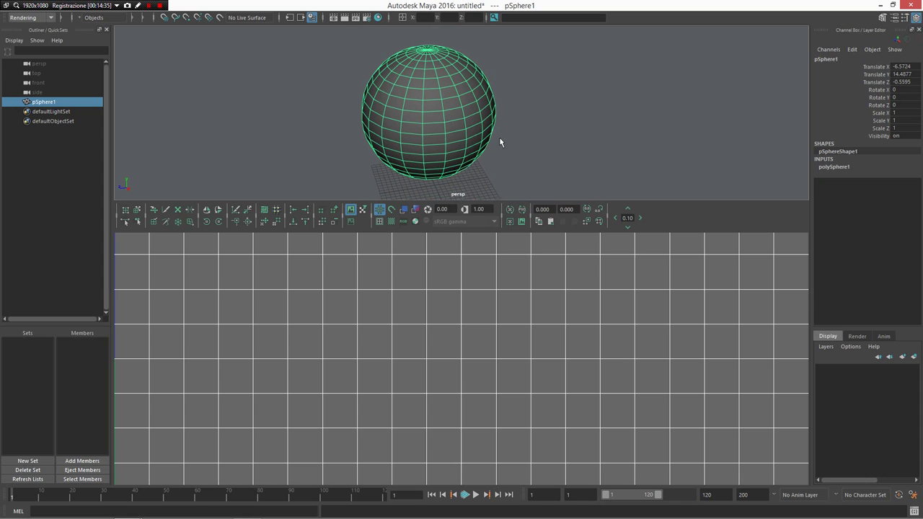
{"action": "left_click", "coordinate": [415, 209]}
{"action": "scroll", "coordinate": [499, 336], "scroll_direction": "down", "scroll_amount": 5}
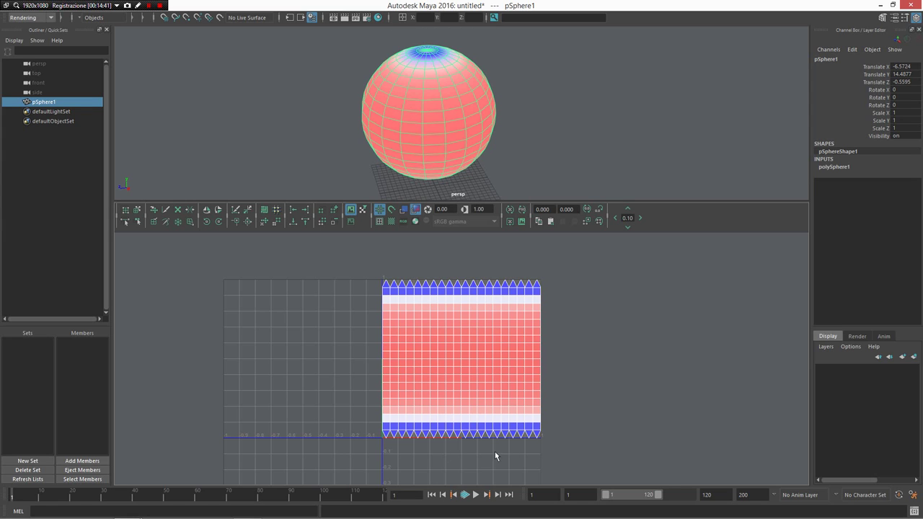
Switch to the Persp and Animate layout, enlarge the Graph Editor pane and examine its marking menu.
{"action": "left_click_drag", "start_coordinate": [579, 153], "coordinate": [518, 109], "text": "alt"}
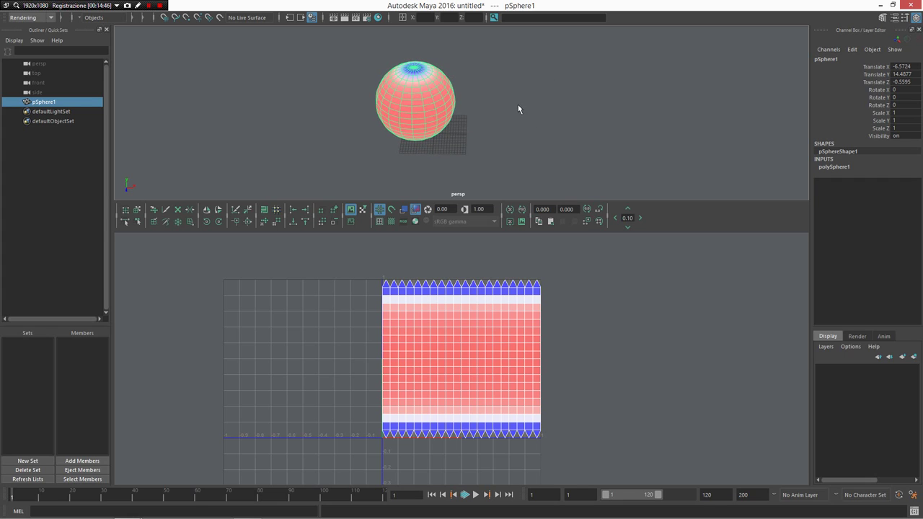
{"action": "key", "text": "shift+bracketright"}
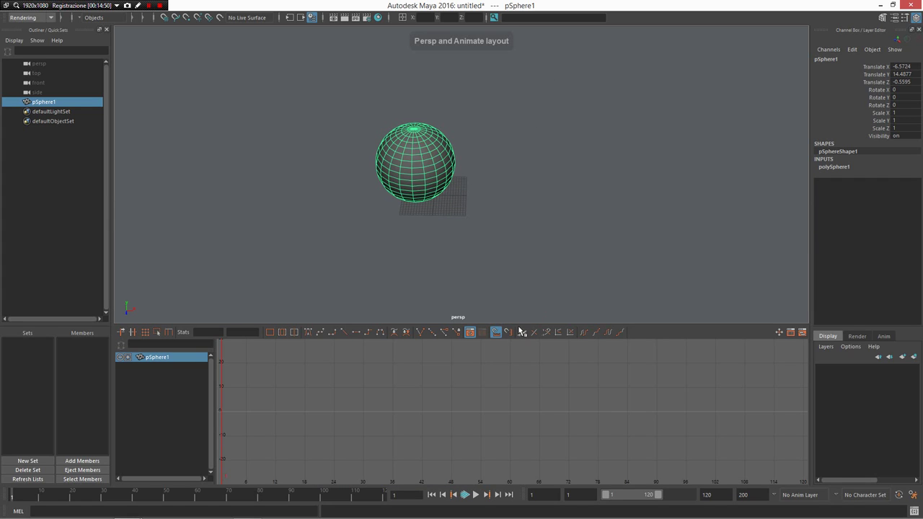
{"action": "left_click_drag", "start_coordinate": [520, 325], "coordinate": [532, 245]}
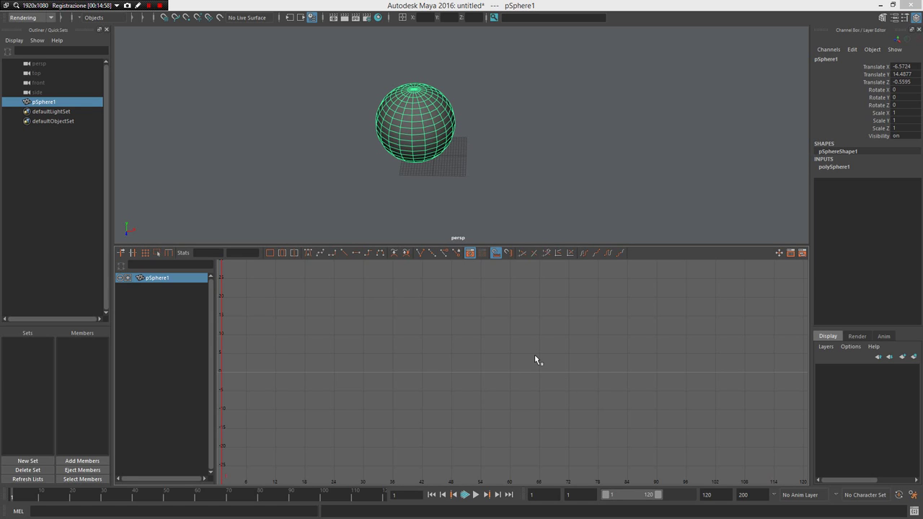
{"action": "mouse_move", "coordinate": [535, 359]}
{"action": "right_mouse_down"}
{"action": "mouse_move", "coordinate": [596, 165]}
{"action": "mouse_move", "coordinate": [495, 442]}
{"action": "mouse_move", "coordinate": [545, 331]}
{"action": "mouse_move", "coordinate": [535, 359]}
{"action": "right_mouse_up"}
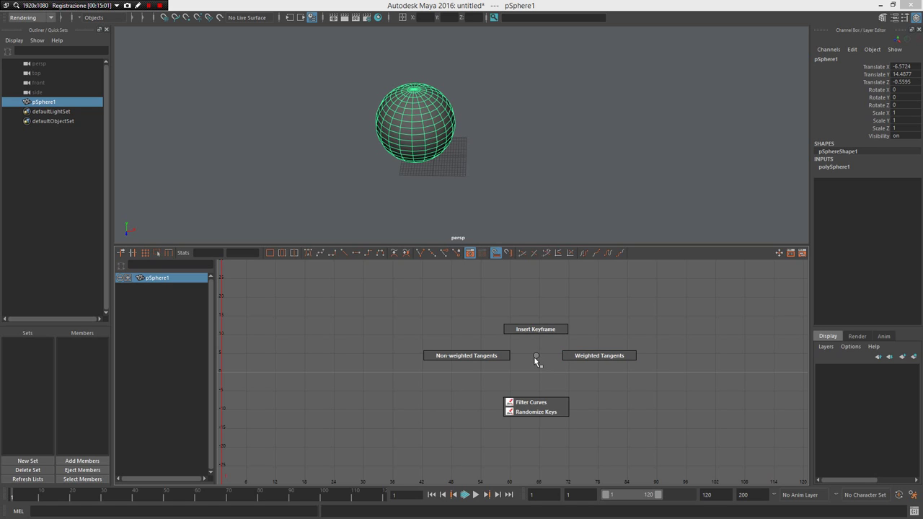
{"action": "right_click_drag", "start_coordinate": [535, 361], "coordinate": [432, 312]}
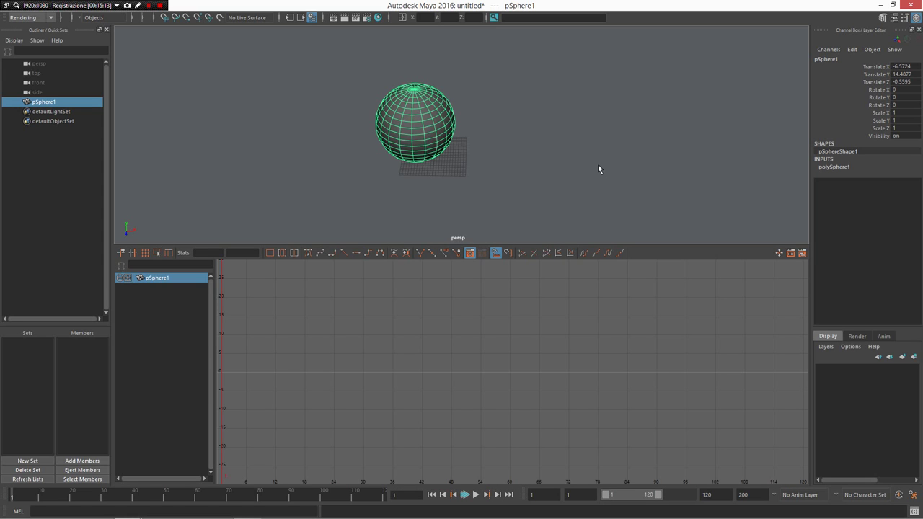
Check the Local Tumble Toggle hotkey entry in the readme and return to Maya.
{"action": "key", "text": "alt+Tab"}
{"action": "scroll", "coordinate": [461, 259], "scroll_direction": "down", "scroll_amount": 1}
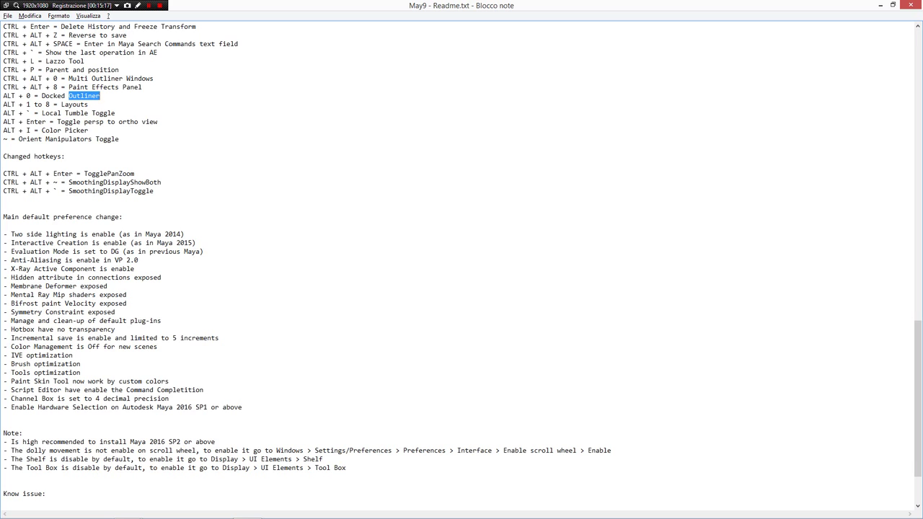
{"action": "key", "text": "alt+Tab"}
Put the sphere in vertex component mode and select a patch of vertices on its side.
{"action": "right_click_drag", "start_coordinate": [465, 122], "coordinate": [561, 217], "text": "alt"}
{"action": "middle_click_drag", "start_coordinate": [513, 145], "coordinate": [548, 188], "text": "alt"}
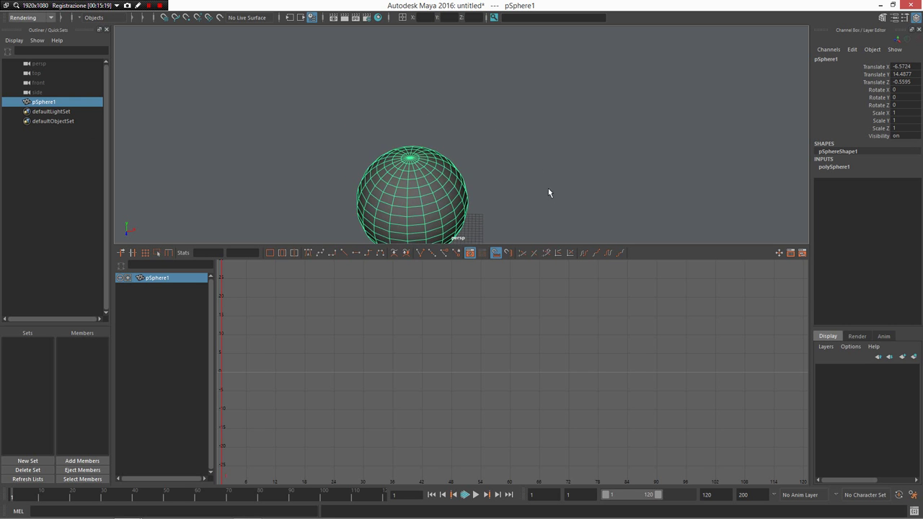
{"action": "left_click_drag", "start_coordinate": [510, 149], "coordinate": [470, 111], "text": "alt"}
{"action": "right_click_drag", "start_coordinate": [420, 129], "coordinate": [365, 132]}
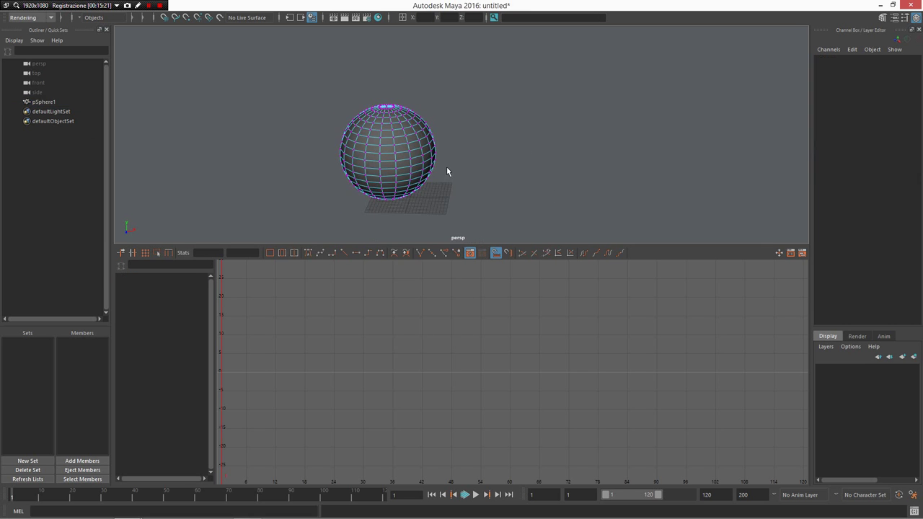
{"action": "left_click_drag", "start_coordinate": [447, 170], "coordinate": [423, 121]}
Recheck the Local Tumble Toggle hotkey in the readme, try it on the selected vertices and clear the selection.
{"action": "key", "text": "alt+Tab"}
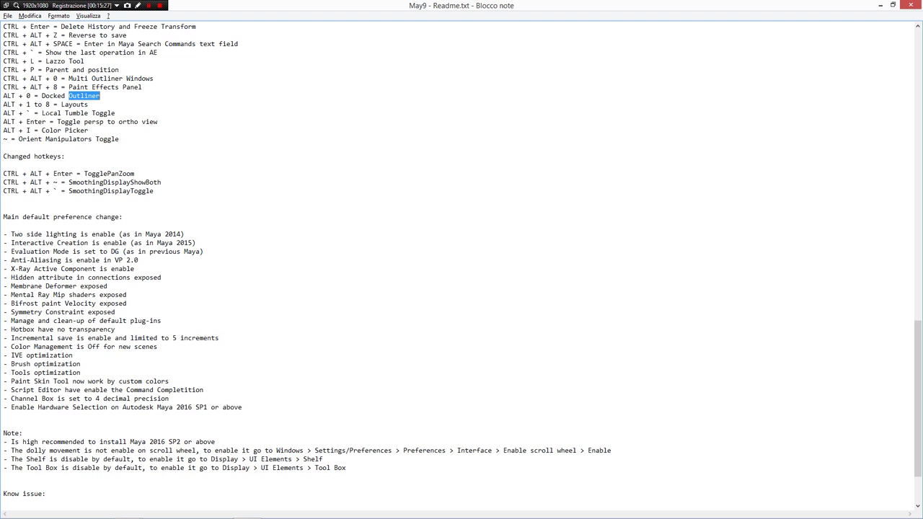
{"action": "key", "text": "alt+Tab"}
{"action": "key", "text": "alt+Tab"}
{"action": "key", "text": "alt+Tab"}
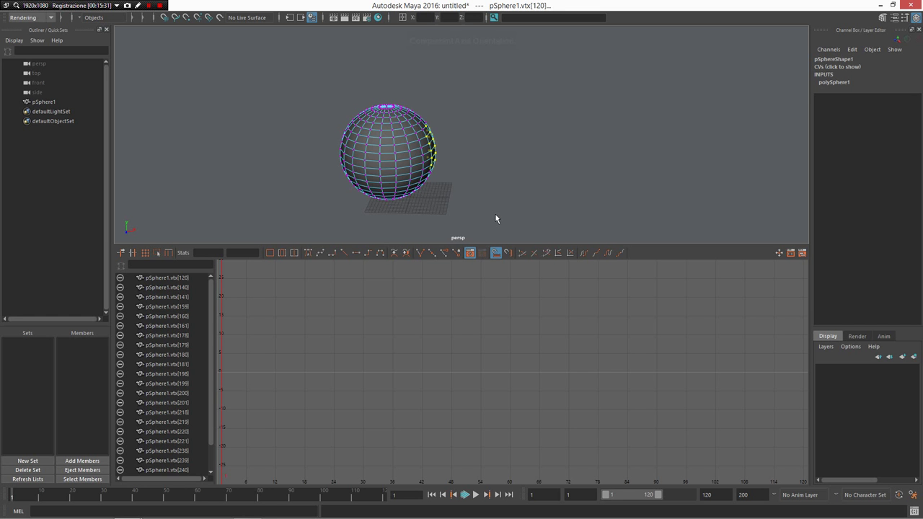
{"action": "left_click_drag", "start_coordinate": [509, 130], "coordinate": [437, 132], "text": "alt"}
{"action": "right_click_drag", "start_coordinate": [437, 132], "coordinate": [547, 194], "text": "alt"}
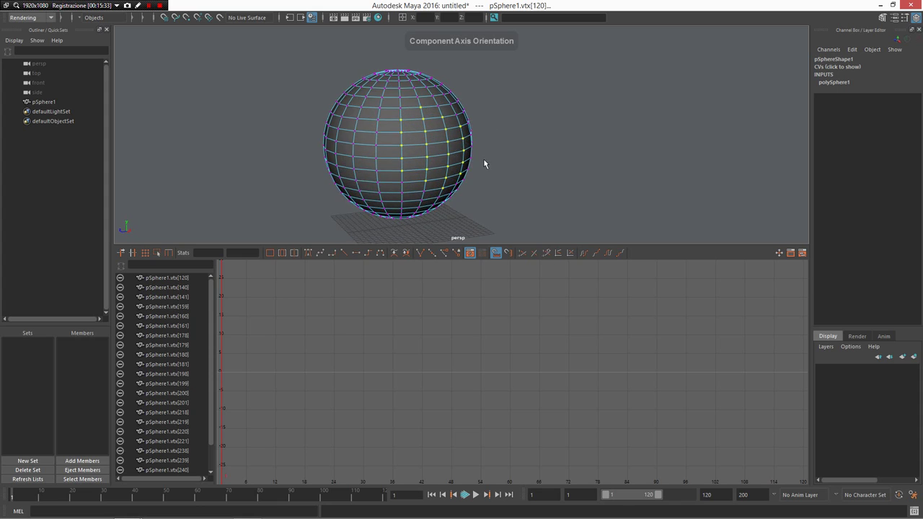
{"action": "left_click_drag", "start_coordinate": [485, 161], "coordinate": [515, 156], "text": "alt"}
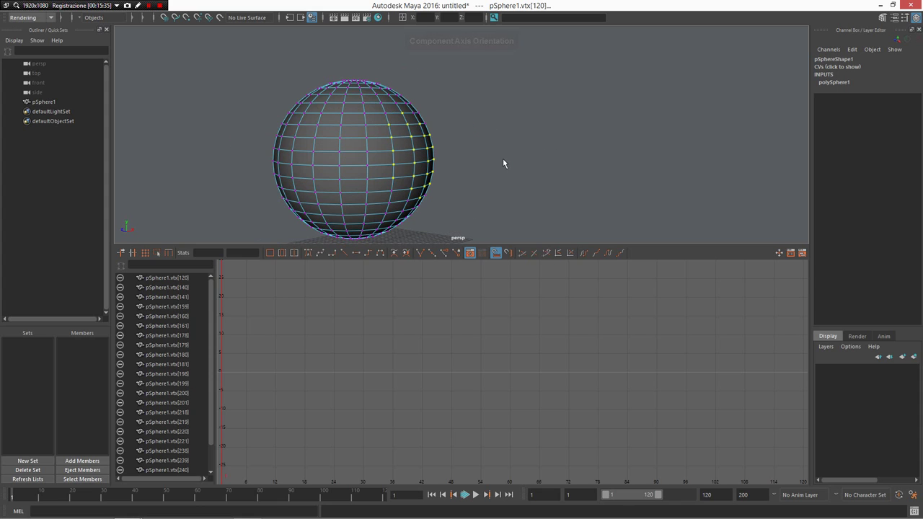
{"action": "left_click", "coordinate": [486, 154]}
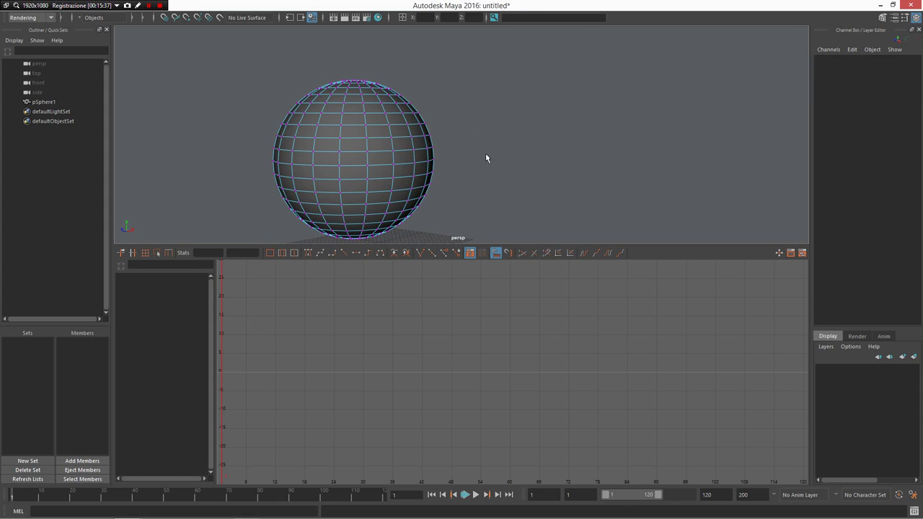
Select a patch of side vertices, maximize the perspective view and tumble around them with Local Tumble on.
{"action": "left_click_drag", "start_coordinate": [486, 152], "coordinate": [334, 172]}
{"action": "left_click_drag", "start_coordinate": [550, 175], "coordinate": [381, 114]}
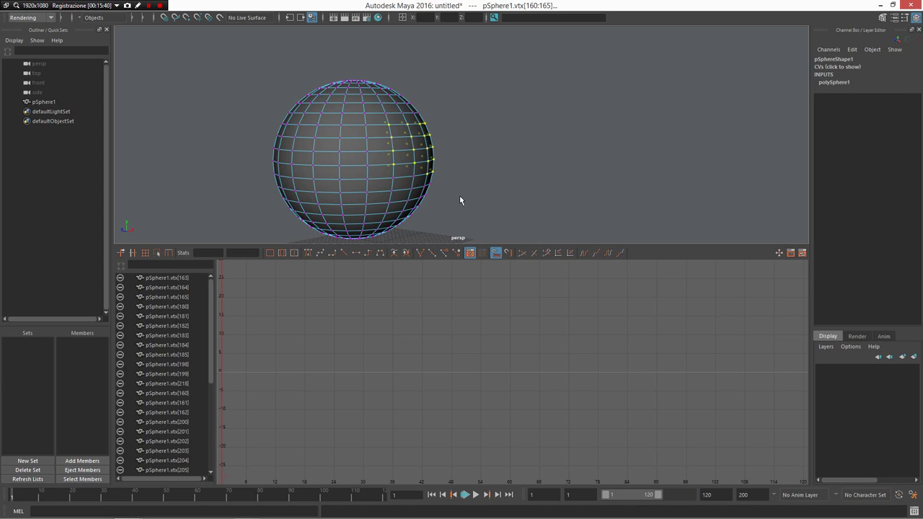
{"action": "key", "text": "space"}
{"action": "left_click_drag", "start_coordinate": [466, 219], "coordinate": [500, 306], "text": "alt"}
{"action": "right_click_drag", "start_coordinate": [500, 305], "coordinate": [567, 356], "text": "alt"}
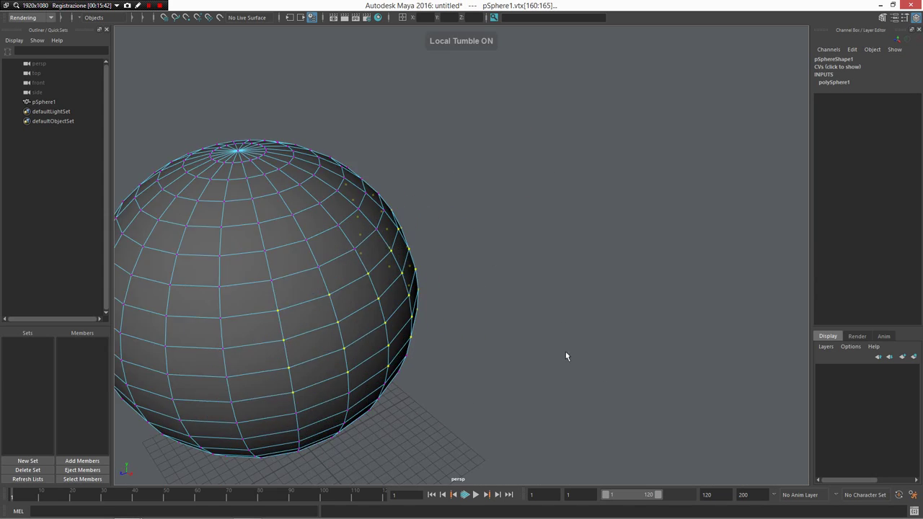
{"action": "left_click_drag", "start_coordinate": [566, 356], "coordinate": [353, 311], "text": "alt"}
{"action": "right_click_drag", "start_coordinate": [353, 311], "coordinate": [324, 264], "text": "alt"}
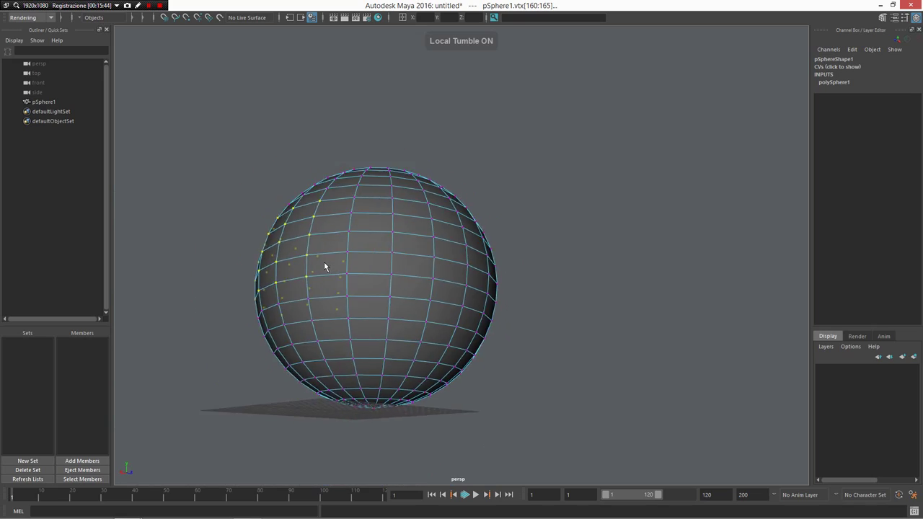
Select different vertex patches around the sphere's top and side, tumbling locally around each selection.
{"action": "left_click_drag", "start_coordinate": [324, 264], "coordinate": [454, 233], "text": "alt"}
{"action": "left_click_drag", "start_coordinate": [335, 136], "coordinate": [332, 134]}
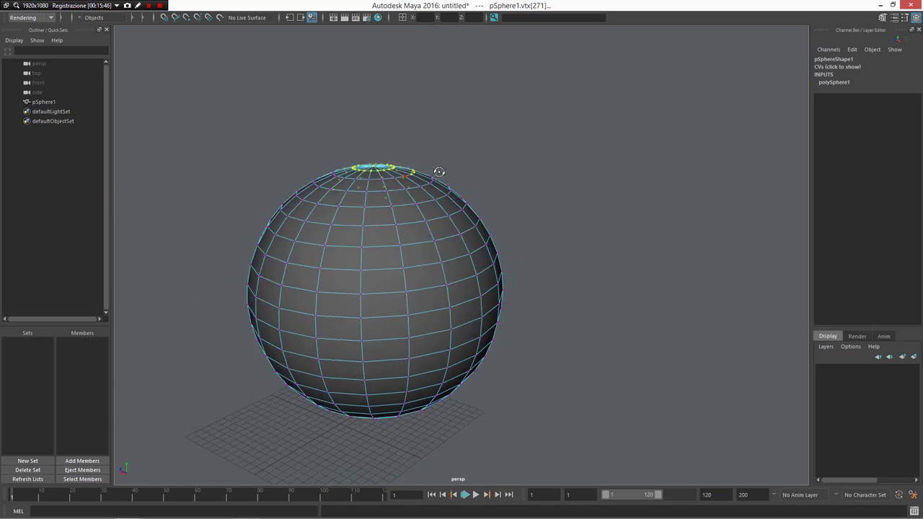
{"action": "left_click_drag", "start_coordinate": [438, 172], "coordinate": [476, 254], "text": "alt"}
{"action": "left_click_drag", "start_coordinate": [412, 163], "coordinate": [438, 172]}
{"action": "left_click_drag", "start_coordinate": [476, 254], "coordinate": [470, 205], "text": "alt"}
{"action": "right_click_drag", "start_coordinate": [470, 205], "coordinate": [479, 251], "text": "alt"}
{"action": "right_click_drag", "start_coordinate": [532, 279], "coordinate": [509, 247], "text": "alt"}
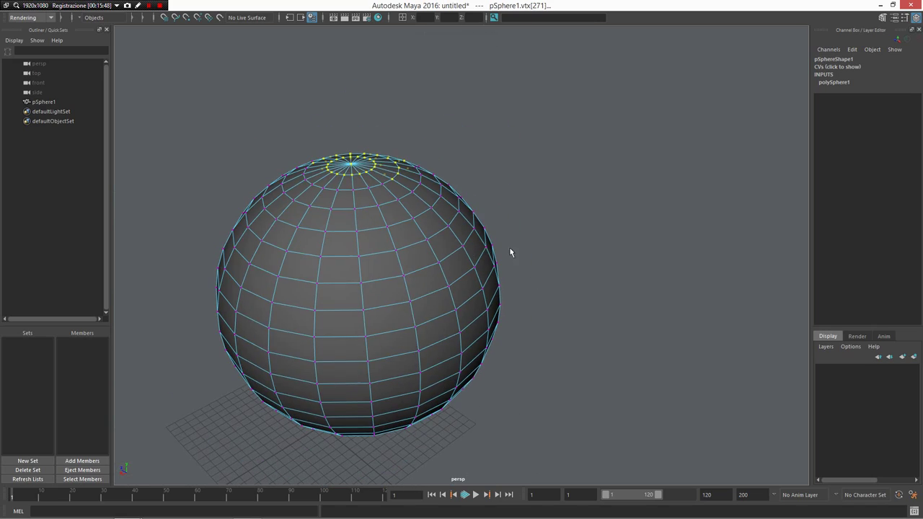
{"action": "left_click_drag", "start_coordinate": [497, 230], "coordinate": [357, 216], "text": "alt"}
{"action": "middle_click_drag", "start_coordinate": [440, 260], "coordinate": [435, 343], "text": "alt"}
{"action": "right_click_drag", "start_coordinate": [436, 342], "coordinate": [444, 277], "text": "alt"}
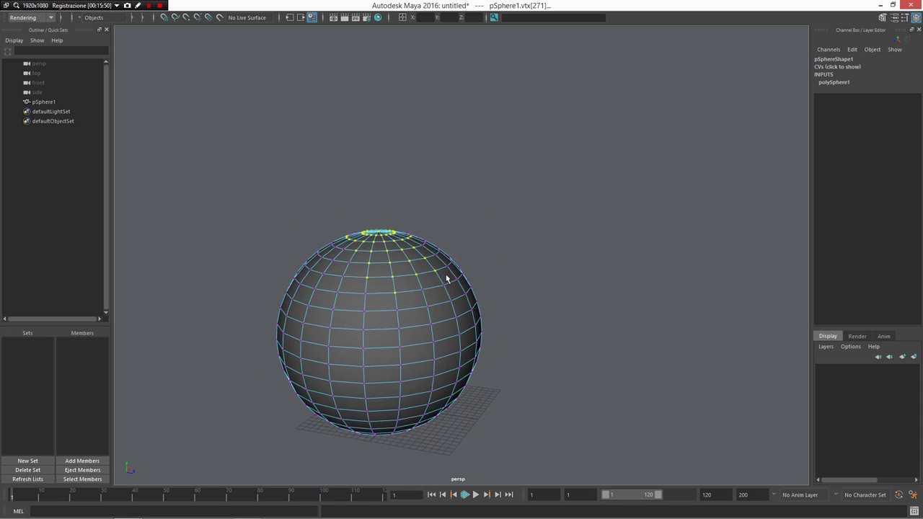
{"action": "left_click_drag", "start_coordinate": [445, 277], "coordinate": [444, 252], "text": "alt"}
{"action": "left_click_drag", "start_coordinate": [446, 285], "coordinate": [441, 351]}
Check the Toggle persp to ortho view hotkey entry in the readme and return to Maya.
{"action": "key", "text": "alt+Tab"}
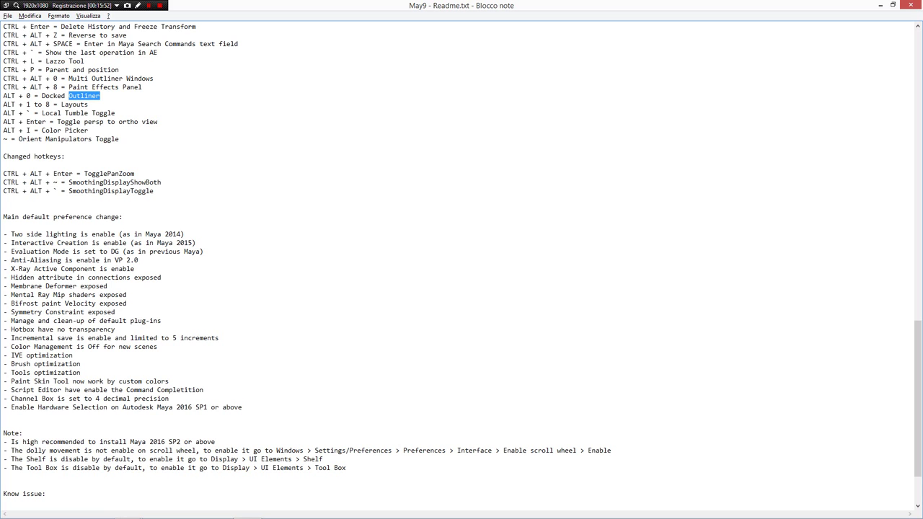
{"action": "scroll", "coordinate": [458, 265], "scroll_direction": "down", "scroll_amount": 1}
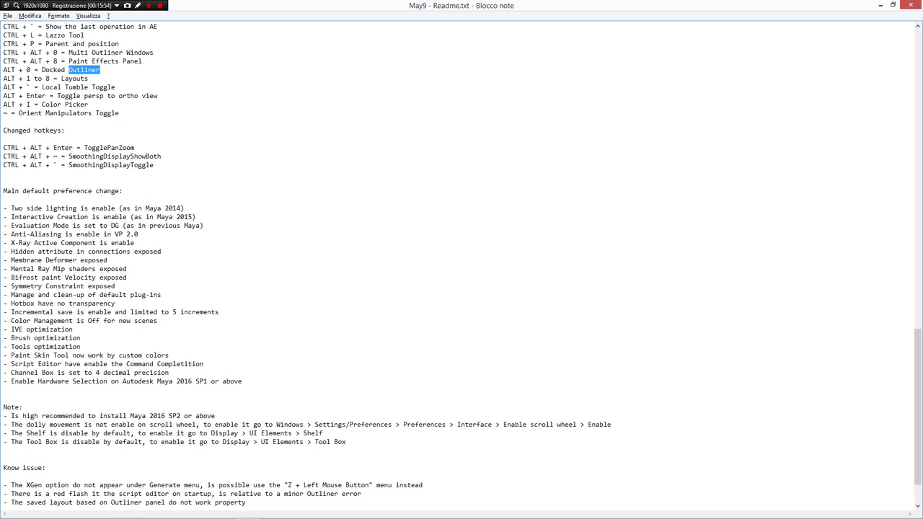
{"action": "left_click_drag", "start_coordinate": [65, 96], "coordinate": [137, 96]}
{"action": "left_click", "coordinate": [138, 96]}
{"action": "key", "text": "alt+Tab"}
Toggle the sphere's view between perspective and left orthographic, and select all of its vertices.
{"action": "left_click_drag", "start_coordinate": [410, 302], "coordinate": [461, 309], "text": "alt"}
{"action": "right_click_drag", "start_coordinate": [462, 309], "coordinate": [389, 278], "text": "alt"}
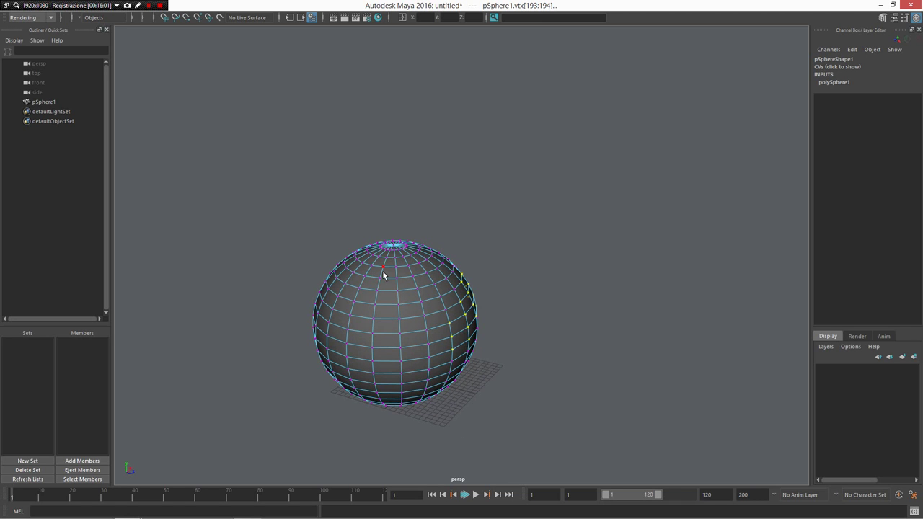
{"action": "key", "text": "alt+Return"}
{"action": "key", "text": "alt+Return"}
{"action": "key", "text": "alt+Return"}
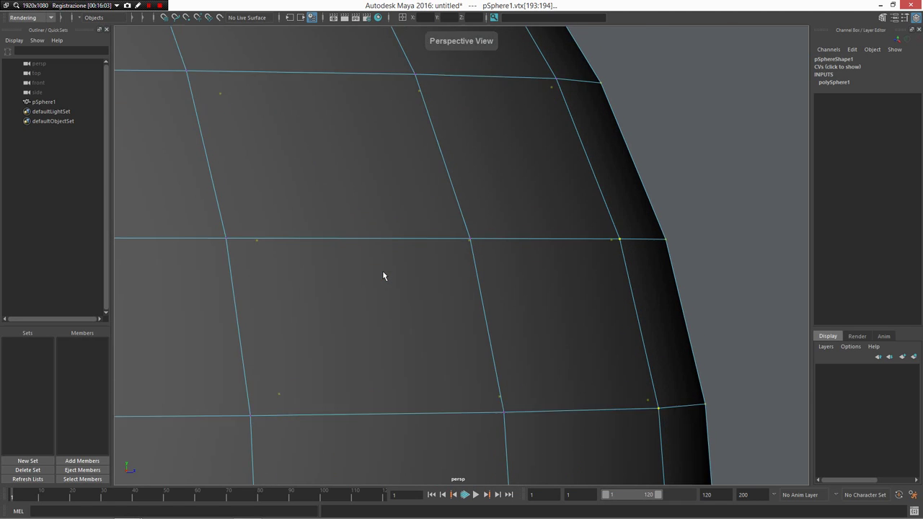
{"action": "right_click_drag", "start_coordinate": [680, 354], "coordinate": [274, 173], "text": "alt"}
{"action": "left_click_drag", "start_coordinate": [242, 155], "coordinate": [496, 437]}
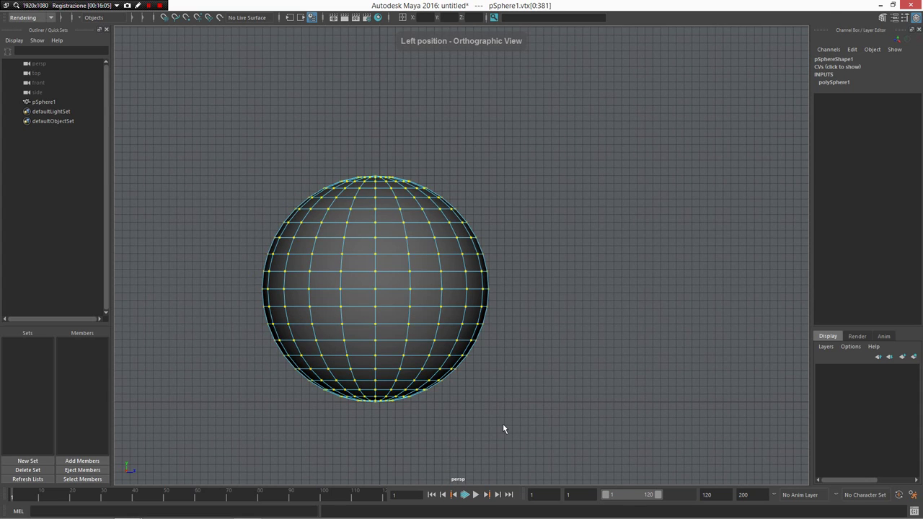
Toggle repeatedly between perspective and orthographic views of the sphere, from both the left and the front.
{"action": "key", "text": "alt+Return"}
{"action": "key", "text": "alt+Return"}
{"action": "key", "text": "alt+Return"}
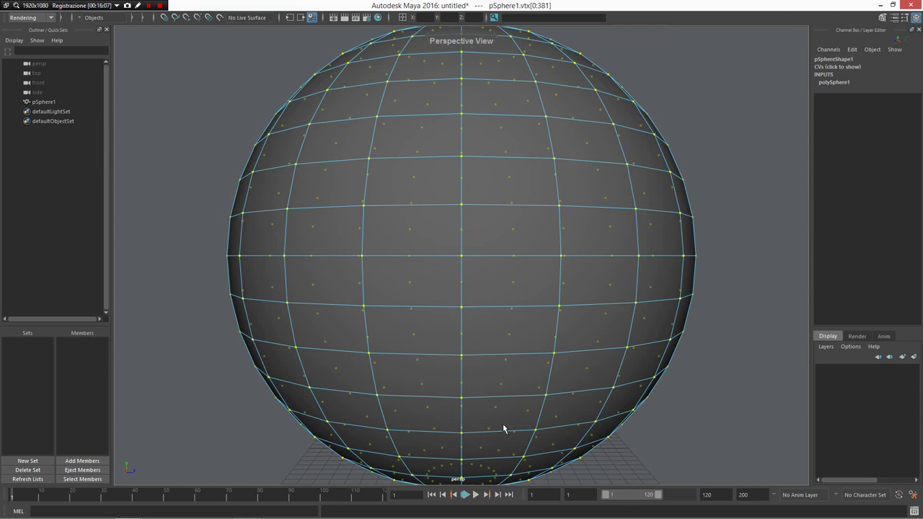
{"action": "right_click_drag", "start_coordinate": [502, 423], "coordinate": [393, 147], "text": "alt"}
{"action": "left_click_drag", "start_coordinate": [393, 146], "coordinate": [329, 232], "text": "alt"}
{"action": "key", "text": "alt+Return"}
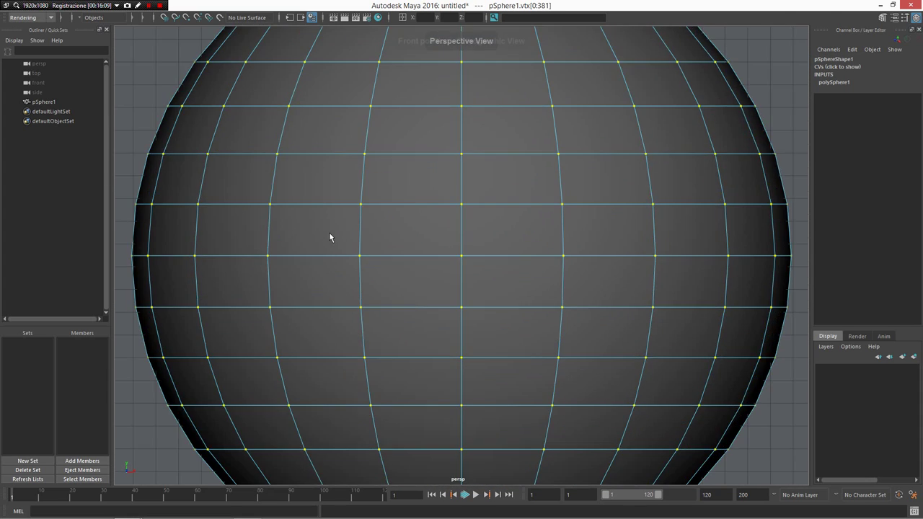
{"action": "key", "text": "alt+Return"}
{"action": "key", "text": "alt+Return"}
Check the Color Picker hotkey entry in the readme and return to Maya.
{"action": "key", "text": "alt+Tab"}
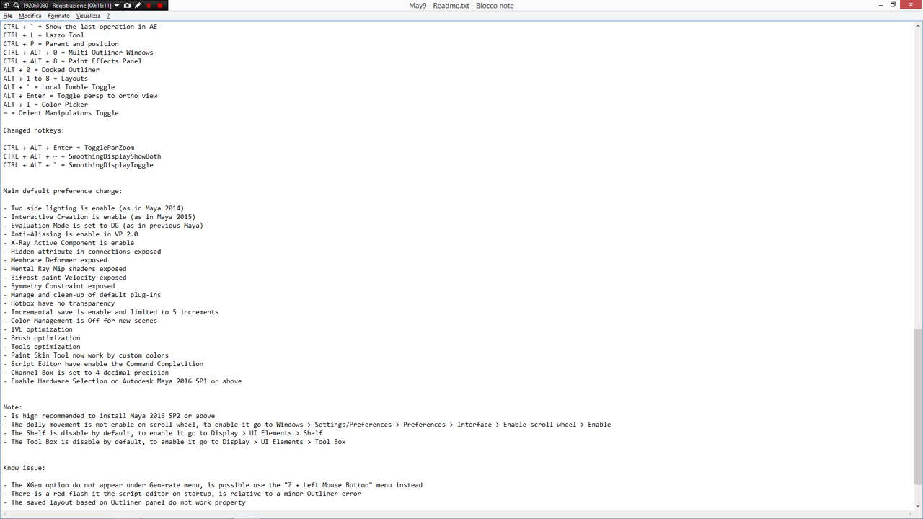
{"action": "scroll", "coordinate": [461, 265], "scroll_direction": "down", "scroll_amount": 1}
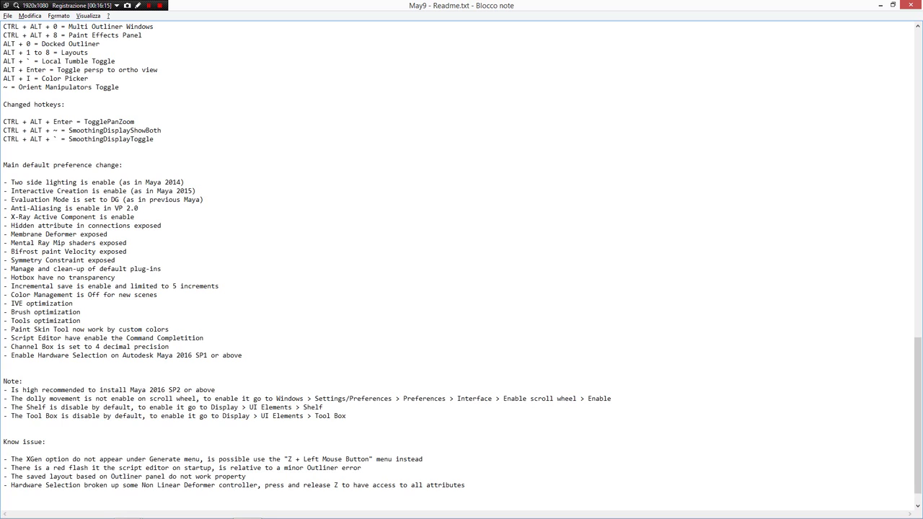
{"action": "key", "text": "alt+Tab"}
Delete the existing sphere and create a new polygon sphere with a radius of about 13.1.
{"action": "key", "text": "f"}
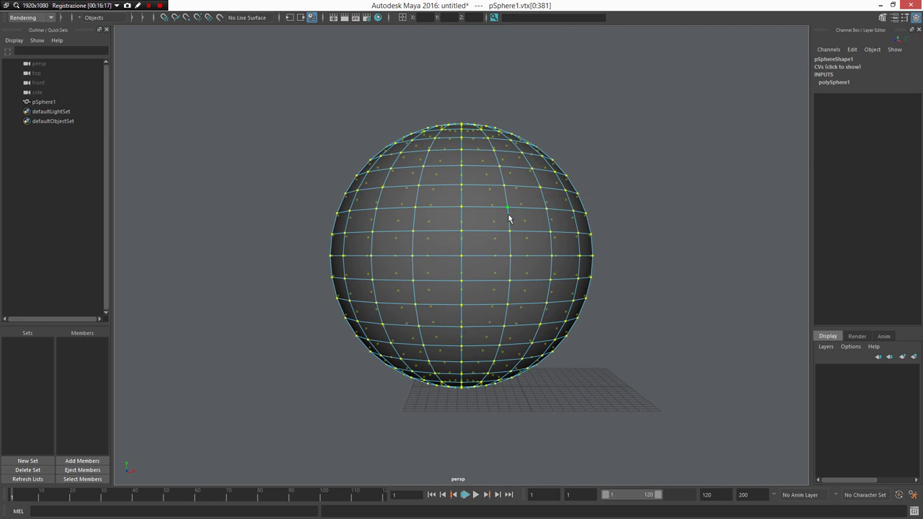
{"action": "right_click_drag", "start_coordinate": [509, 217], "coordinate": [567, 204]}
{"action": "left_click", "coordinate": [559, 219]}
{"action": "key", "text": "Delete"}
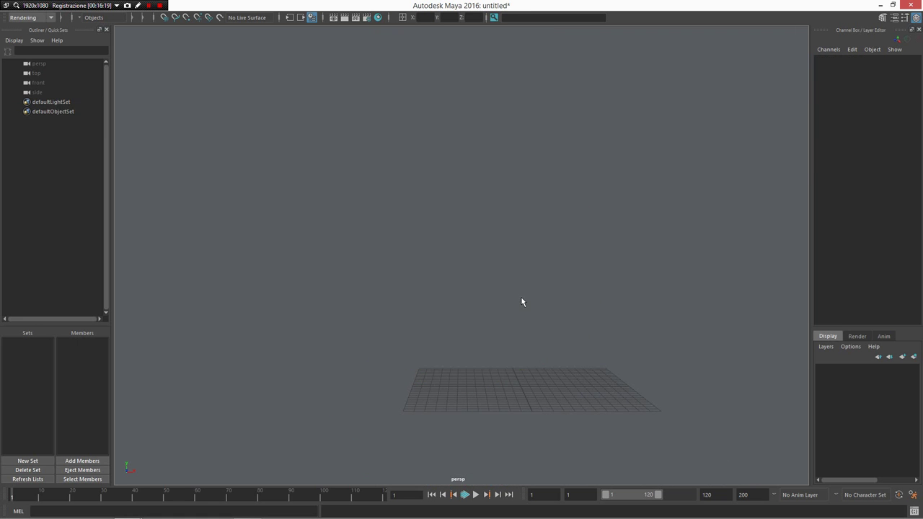
{"action": "left_click_drag", "start_coordinate": [522, 301], "coordinate": [544, 343], "text": "alt"}
{"action": "right_click_drag", "start_coordinate": [539, 342], "coordinate": [474, 271]}
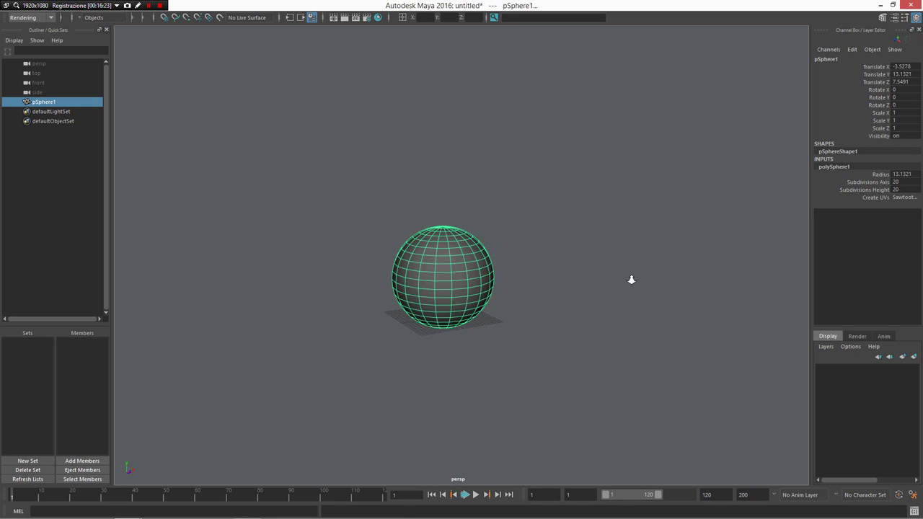
Create a directional light and rotate it to about -44, 50.2 and 16.5 degrees in X, Y and Z.
{"action": "scroll", "coordinate": [483, 238], "scroll_direction": "down", "scroll_amount": 3}
{"action": "right_click_drag", "start_coordinate": [555, 303], "coordinate": [552, 231]}
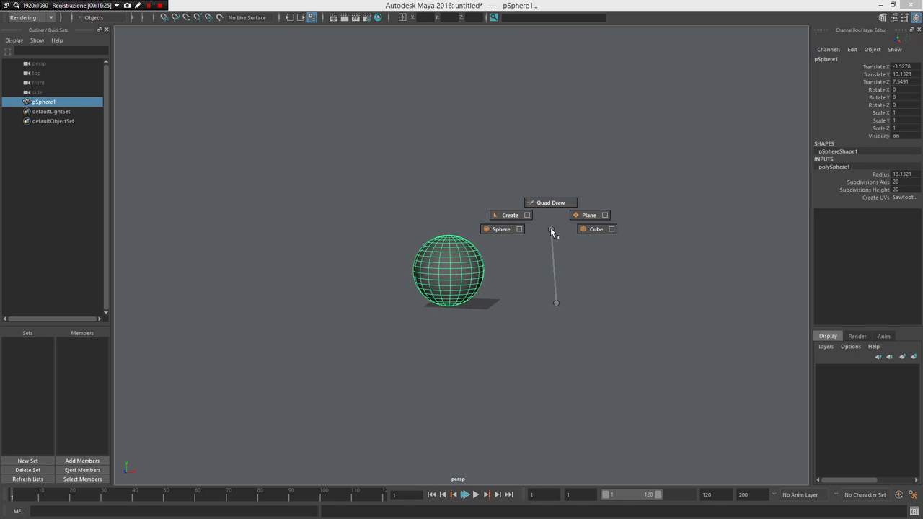
{"action": "right_click", "coordinate": [551, 230]}
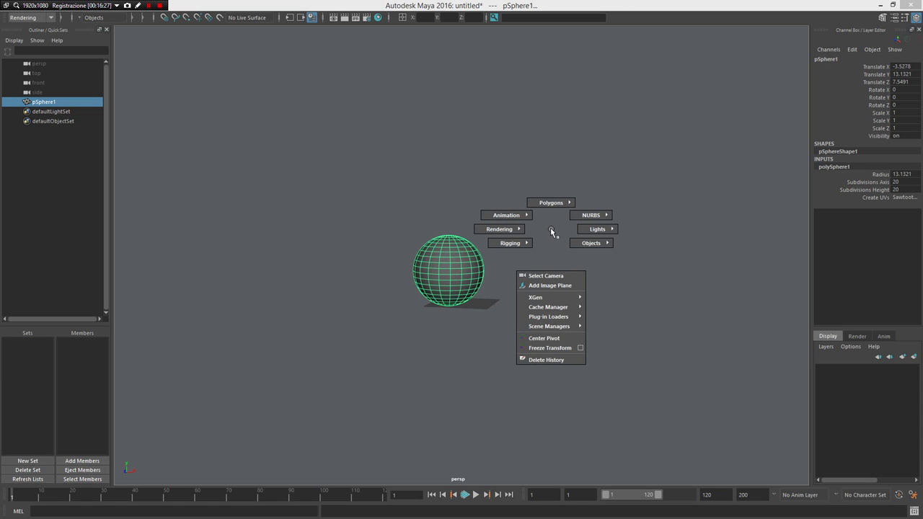
{"action": "right_click_drag", "start_coordinate": [551, 231], "coordinate": [718, 264]}
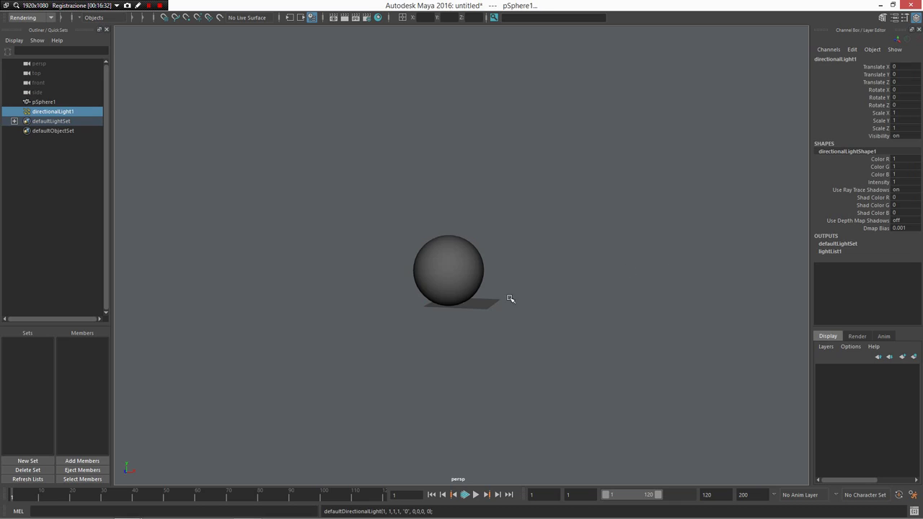
{"action": "key", "text": "e"}
{"action": "left_click_drag", "start_coordinate": [486, 294], "coordinate": [532, 294]}
{"action": "left_click_drag", "start_coordinate": [532, 294], "coordinate": [492, 282], "text": "alt"}
{"action": "right_click_drag", "start_coordinate": [493, 282], "coordinate": [494, 293], "text": "alt"}
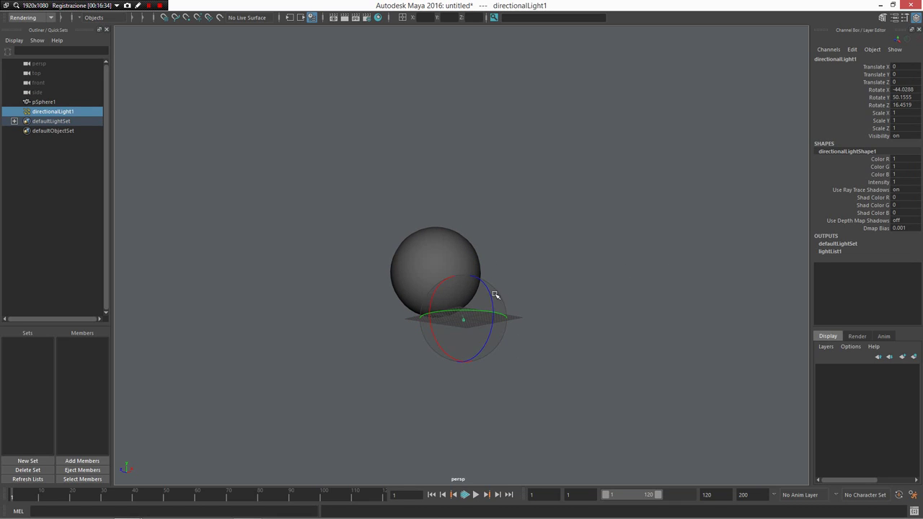
Rotate the directional light to about -17.6, 50.5 and 69.2 degrees, render the view, and move the Render View clear of the sphere.
{"action": "left_click_drag", "start_coordinate": [500, 311], "coordinate": [566, 312]}
{"action": "right_click_drag", "start_coordinate": [565, 313], "coordinate": [631, 354], "text": "alt"}
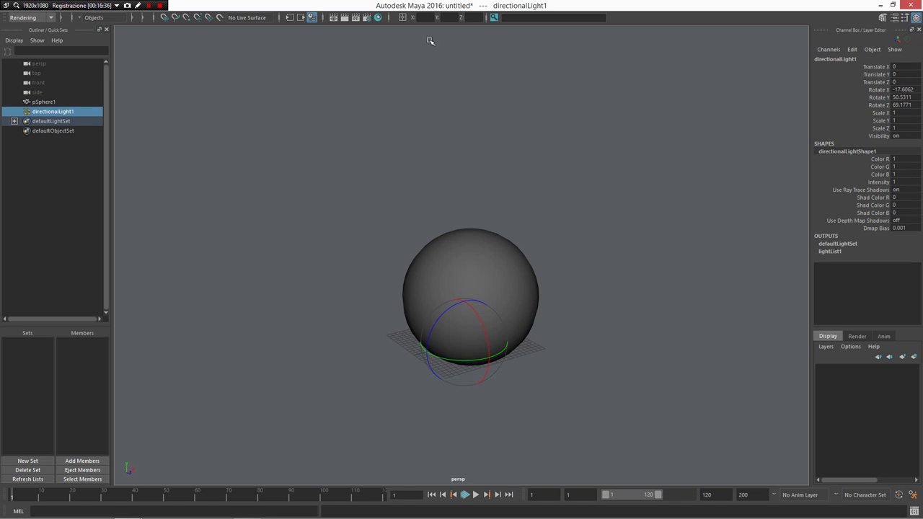
{"action": "left_click", "coordinate": [345, 17]}
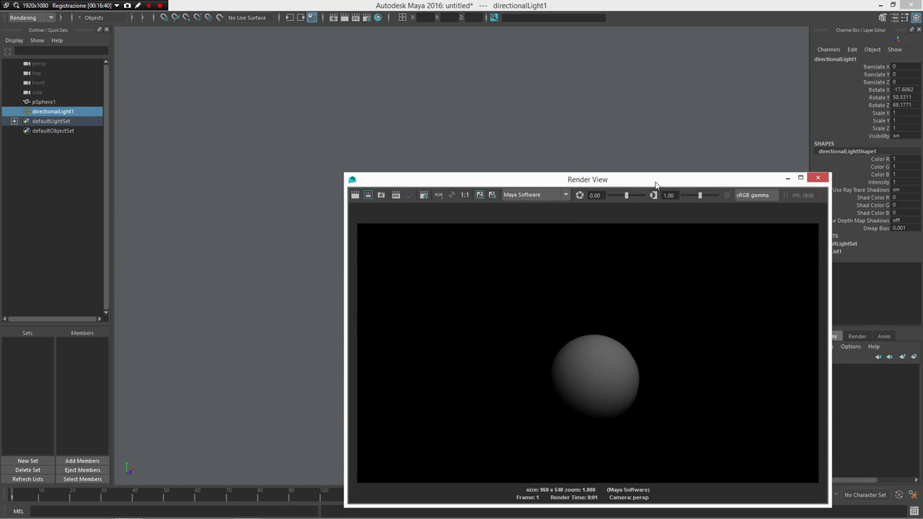
{"action": "left_click_drag", "start_coordinate": [658, 186], "coordinate": [358, 126]}
{"action": "left_click_drag", "start_coordinate": [453, 123], "coordinate": [371, 105]}
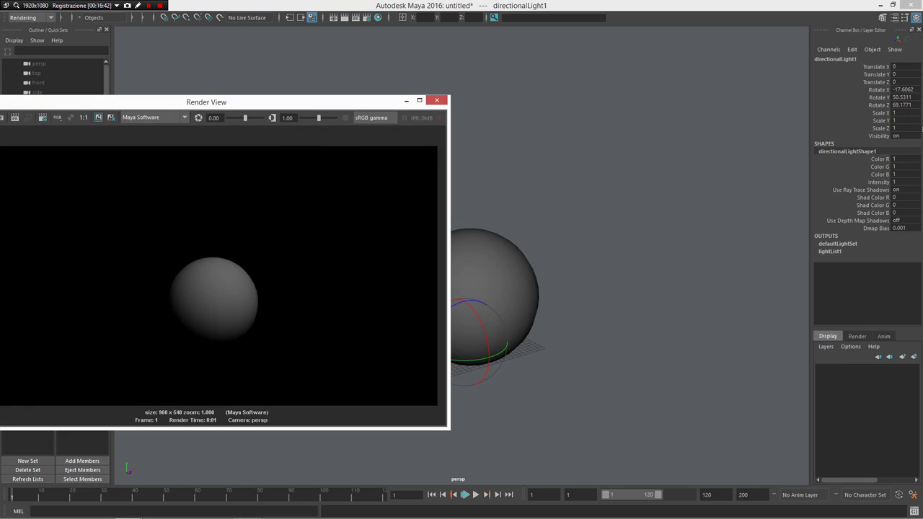
Select the sphere and open the attributes of its lambert1 material.
{"action": "left_click", "coordinate": [521, 307]}
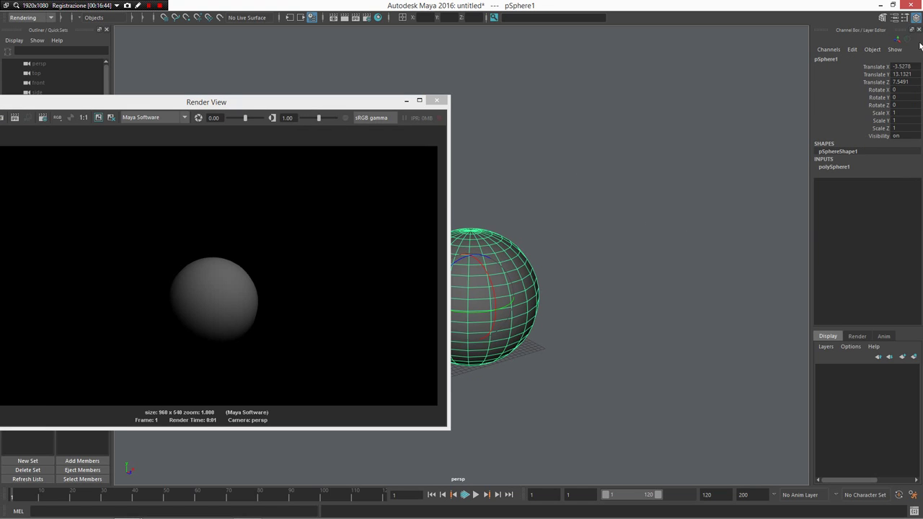
{"action": "key", "text": "ctrl+a"}
{"action": "left_click", "coordinate": [860, 58]}
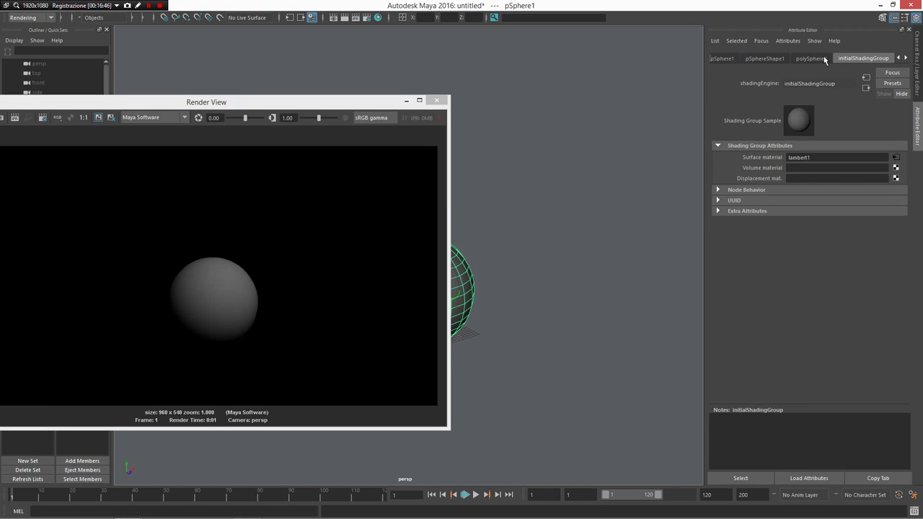
{"action": "left_click", "coordinate": [825, 60]}
{"action": "left_click", "coordinate": [863, 62]}
{"action": "left_click", "coordinate": [815, 60]}
{"action": "left_click", "coordinate": [906, 59]}
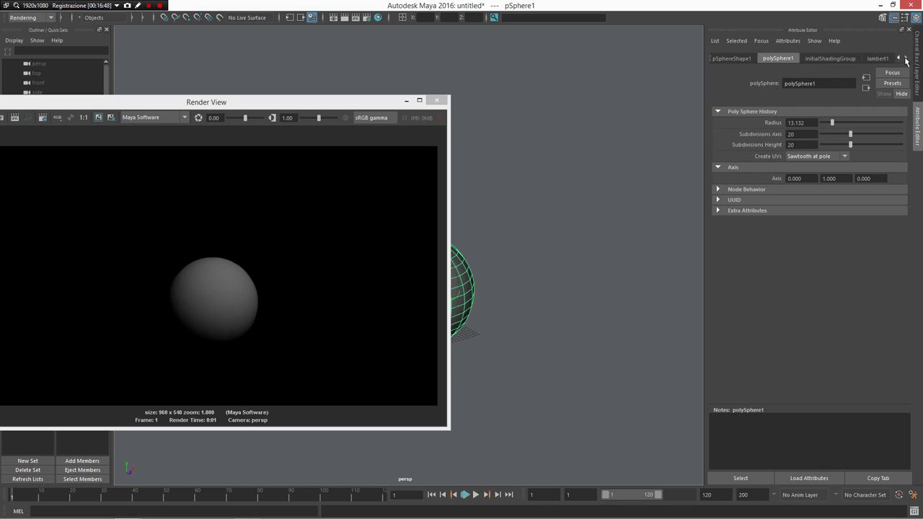
{"action": "left_click", "coordinate": [868, 59]}
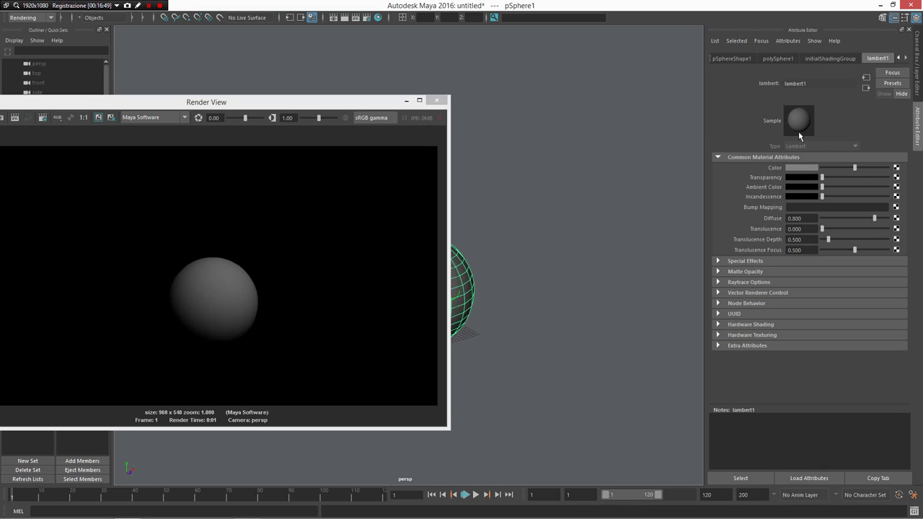
Sample the near-white colour of the Render View title bar into lambert1's Color, undo the change, and deselect the sphere.
{"action": "left_click", "coordinate": [811, 168]}
{"action": "left_click", "coordinate": [760, 148]}
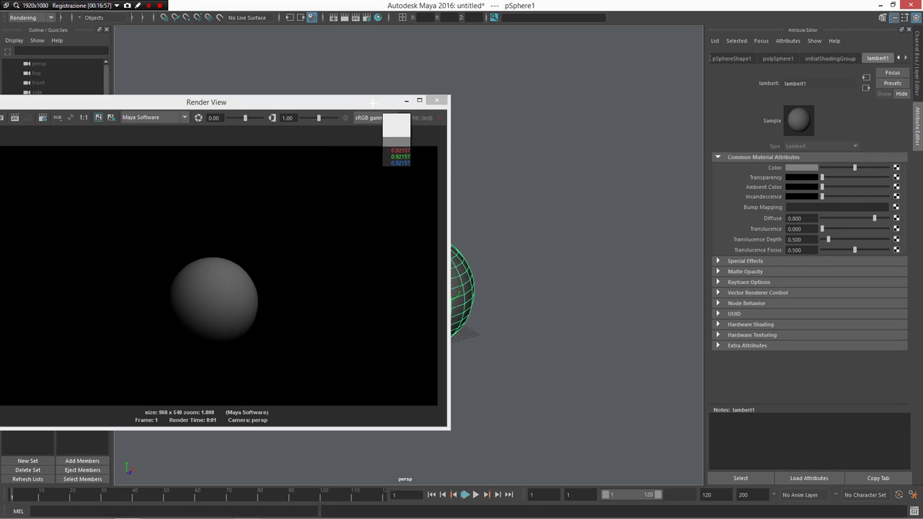
{"action": "left_click", "coordinate": [427, 100]}
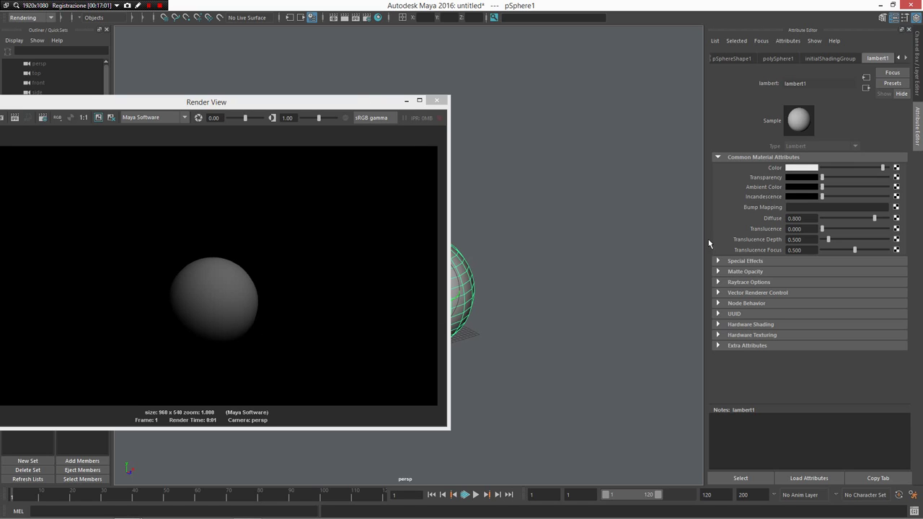
{"action": "key", "text": "ctrl+z"}
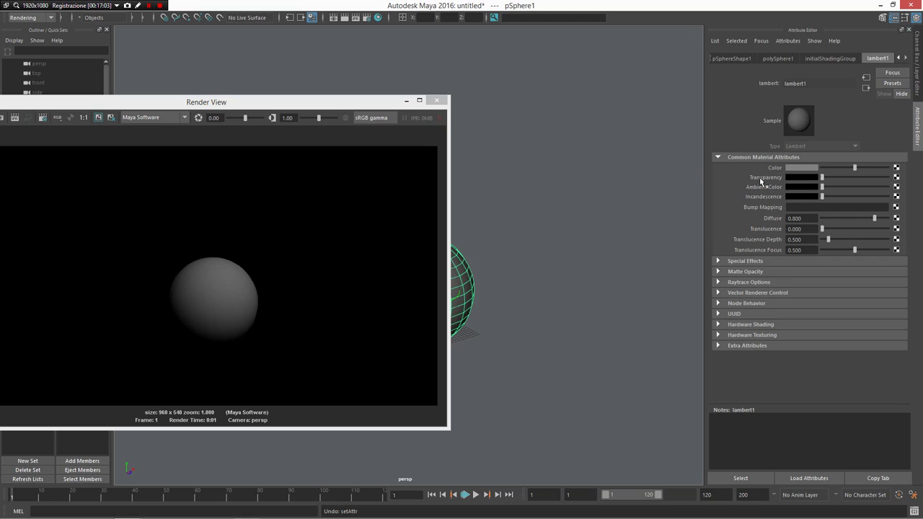
{"action": "left_click", "coordinate": [797, 168]}
{"action": "left_click", "coordinate": [651, 137]}
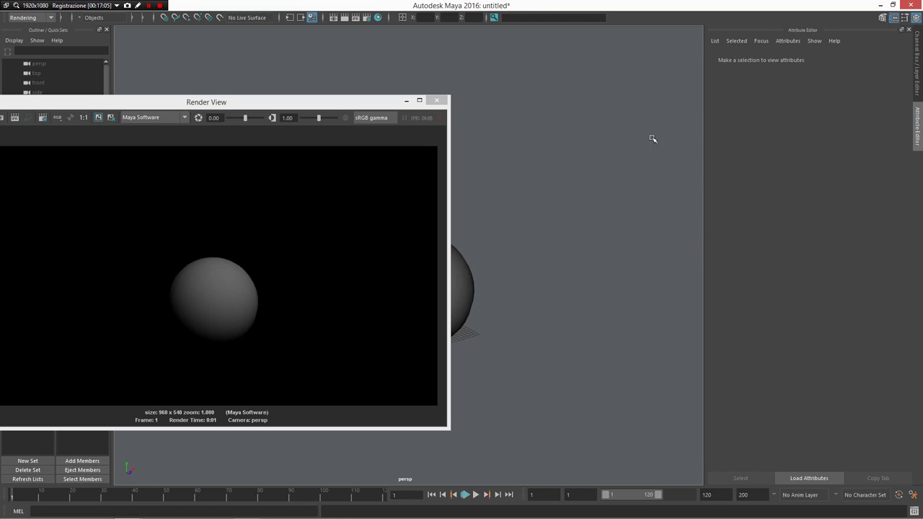
Look up the Color Picker hotkey in the readme and return to Maya.
{"action": "key", "text": "alt+Tab"}
{"action": "scroll", "coordinate": [462, 267], "scroll_direction": "up", "scroll_amount": 2}
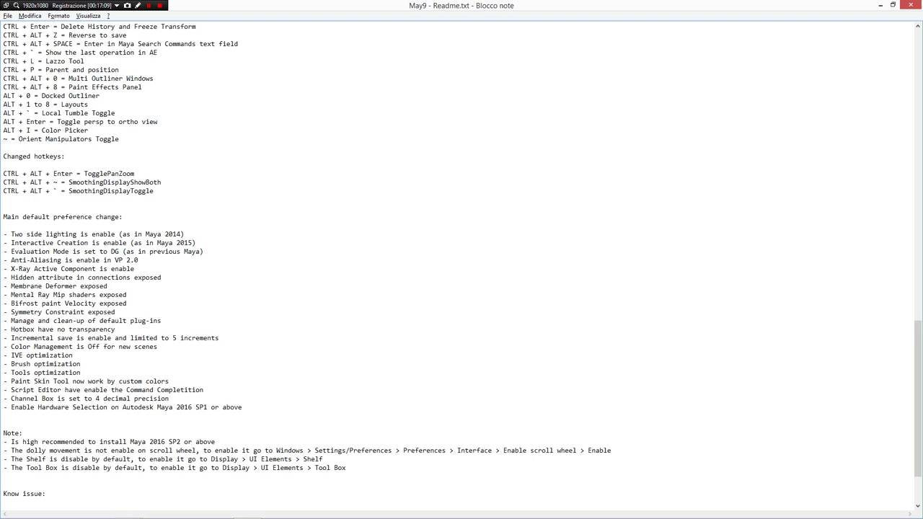
{"action": "key", "text": "alt+Tab"}
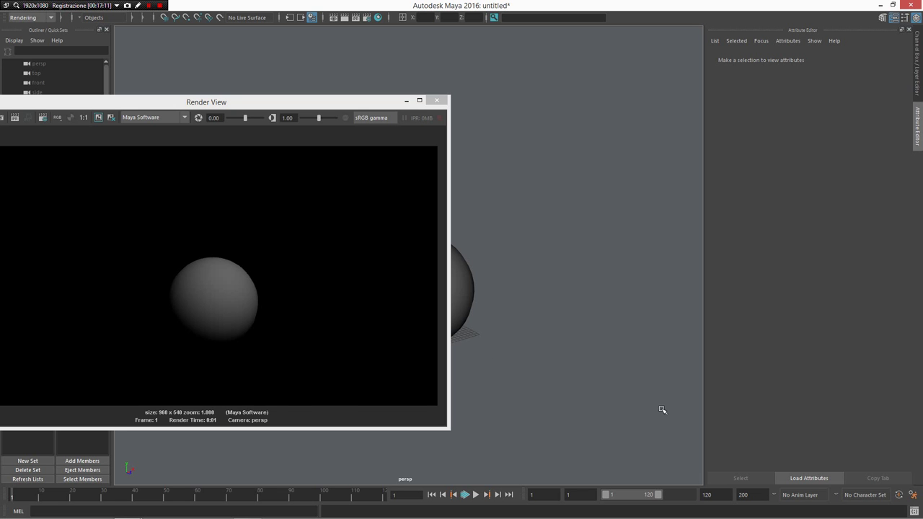
Open the standalone Color Picker, sample a dark grey with value 0.267 from the screen, and close the picker and the Attribute Editor.
{"action": "key", "text": "ctrl+b"}
{"action": "left_click_drag", "start_coordinate": [290, 163], "coordinate": [614, 99]}
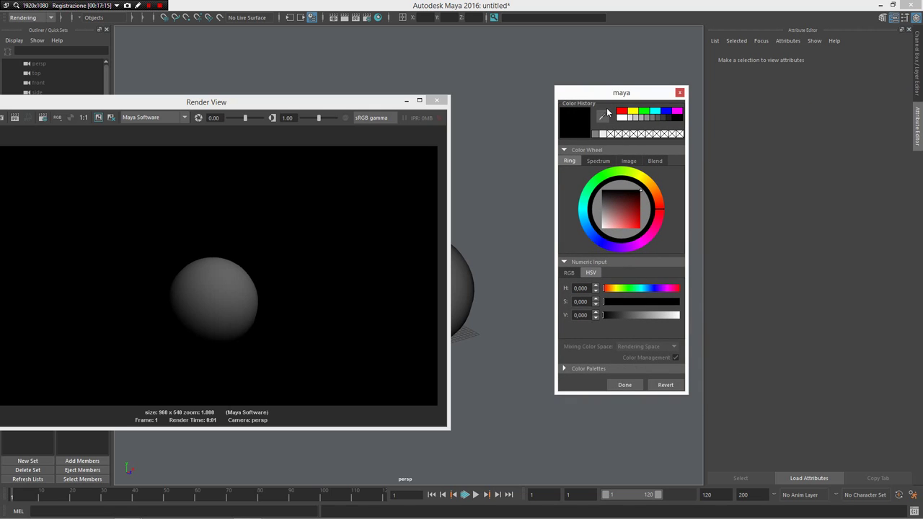
{"action": "left_click", "coordinate": [601, 116]}
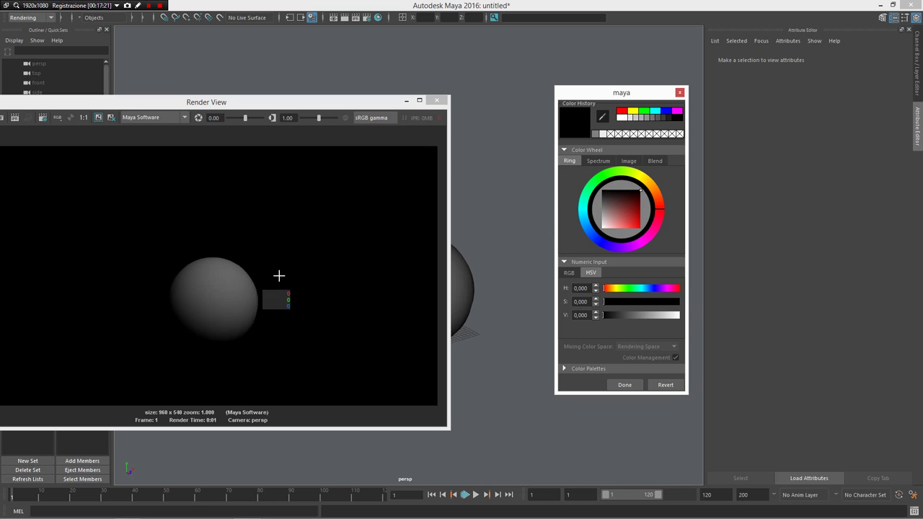
{"action": "left_click", "coordinate": [911, 33]}
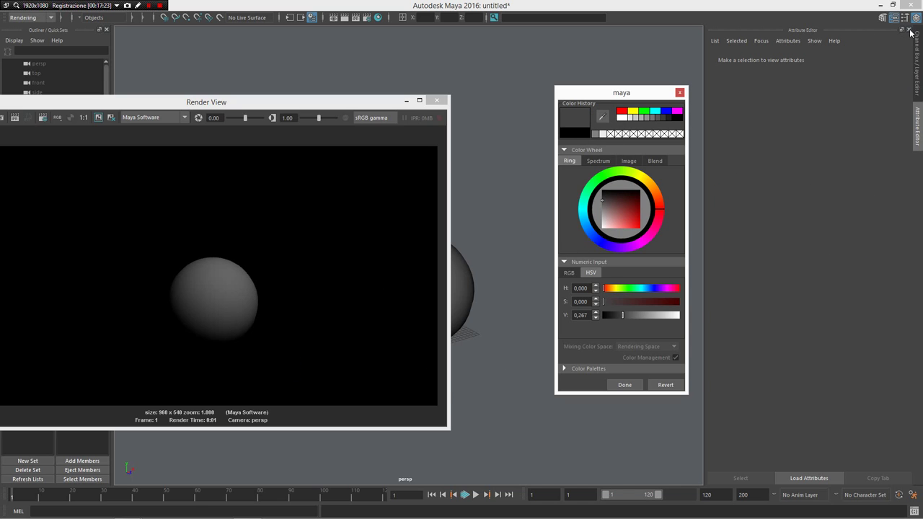
{"action": "left_click", "coordinate": [679, 92]}
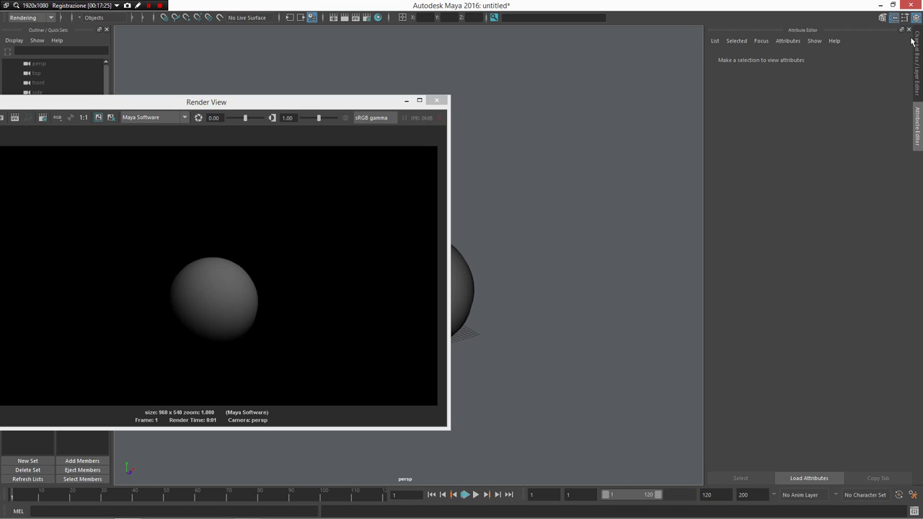
{"action": "left_click", "coordinate": [908, 30]}
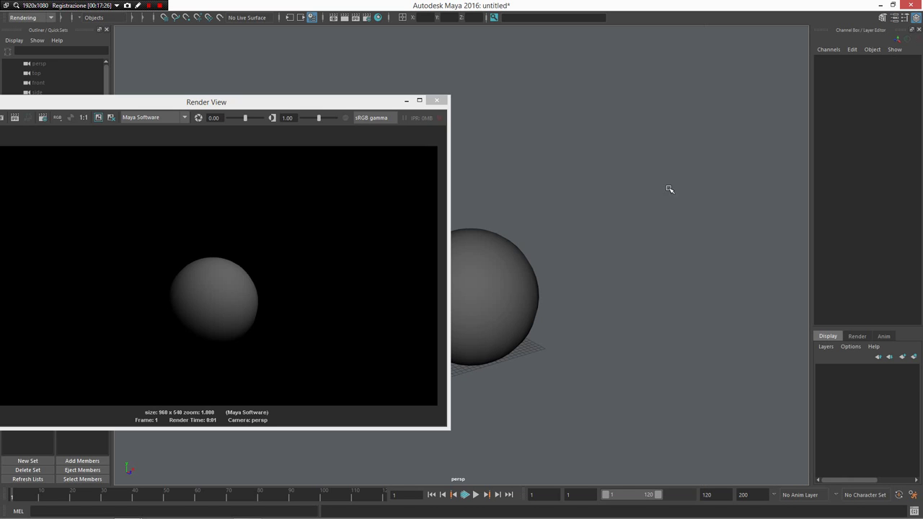
Select the sphere and check the Orient Manipulators Toggle entry in the readme before returning to Maya.
{"action": "left_click", "coordinate": [520, 242]}
{"action": "key", "text": "alt+Tab"}
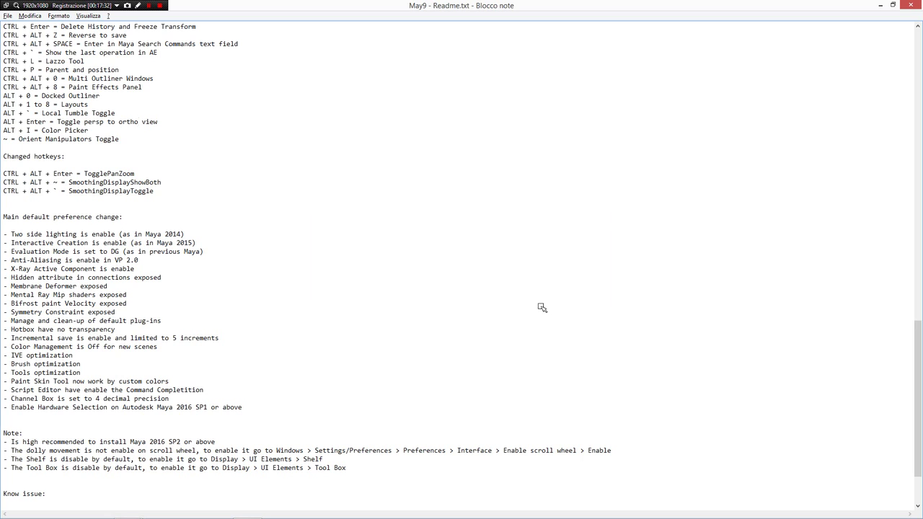
{"action": "key", "text": "alt+Tab"}
Switch the sphere to face selection, pick a face on its upper side, and activate the Move tool.
{"action": "left_click_drag", "start_coordinate": [542, 307], "coordinate": [634, 215], "text": "alt"}
{"action": "right_click_drag", "start_coordinate": [635, 215], "coordinate": [651, 341], "text": "alt"}
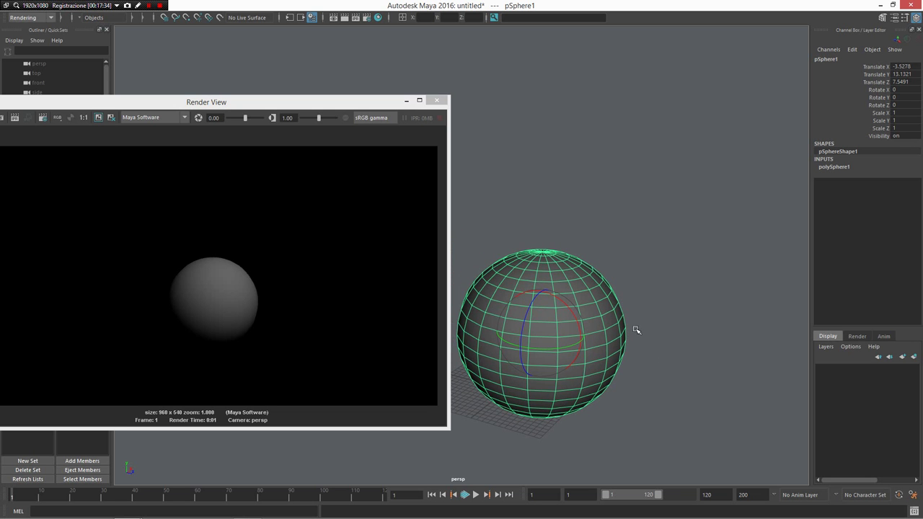
{"action": "right_click_drag", "start_coordinate": [612, 254], "coordinate": [694, 278]}
{"action": "left_click", "coordinate": [602, 313]}
{"action": "middle_click_drag", "start_coordinate": [694, 278], "coordinate": [672, 263], "text": "alt"}
{"action": "key", "text": "w"}
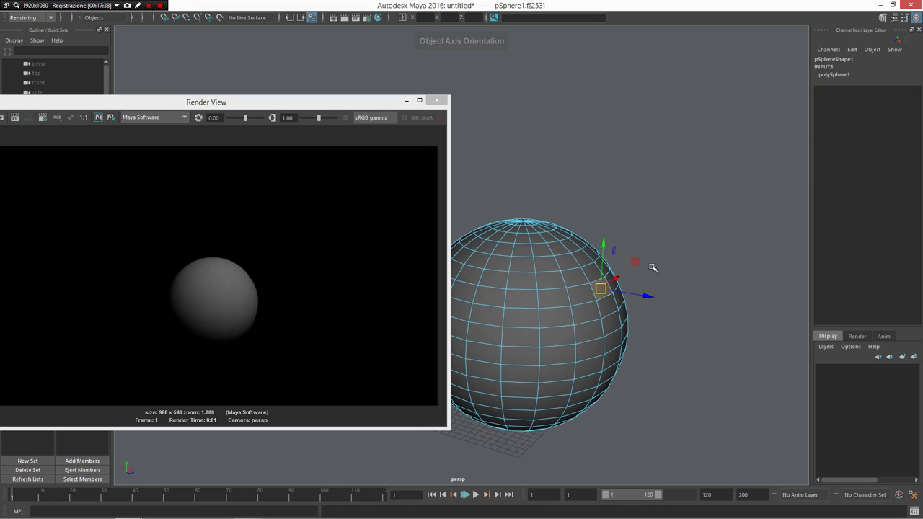
{"action": "left_click_drag", "start_coordinate": [651, 264], "coordinate": [649, 281], "text": "alt"}
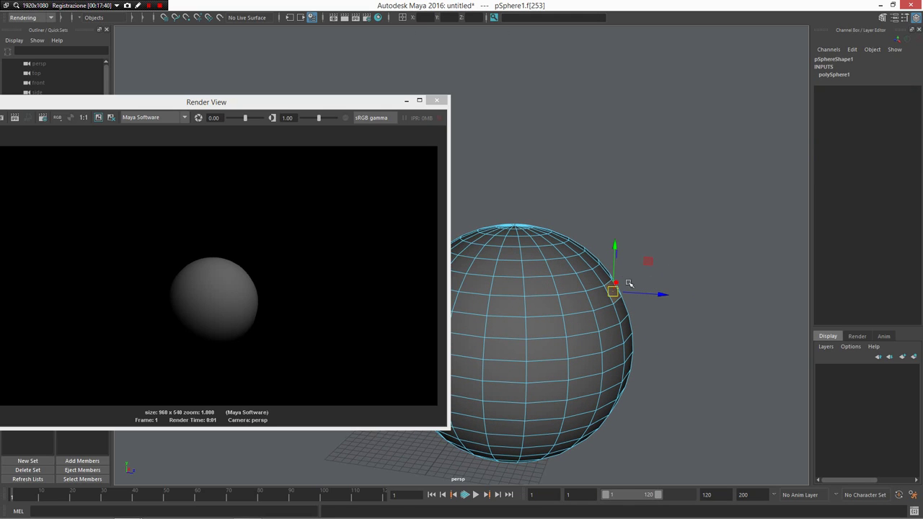
Toggle the face's manipulator repeatedly between Component Axis Orientation and Object Axis Orientation.
{"action": "key", "text": "semicolon"}
{"action": "key", "text": "semicolon"}
{"action": "key", "text": "semicolon"}
{"action": "key", "text": "semicolon"}
{"action": "key", "text": "semicolon"}
{"action": "key", "text": "semicolon"}
{"action": "key", "text": "semicolon"}
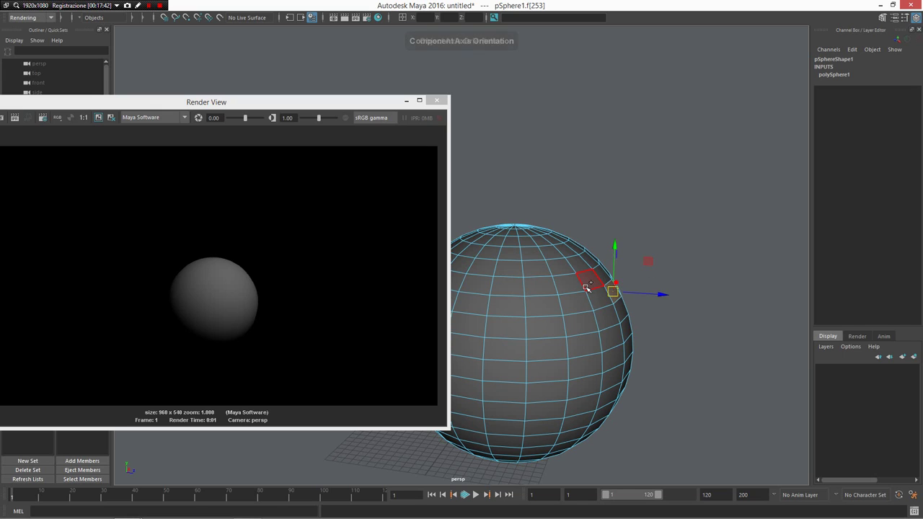
{"action": "key", "text": "semicolon"}
{"action": "key", "text": "semicolon"}
{"action": "key", "text": "semicolon"}
{"action": "key", "text": "semicolon"}
{"action": "key", "text": "semicolon"}
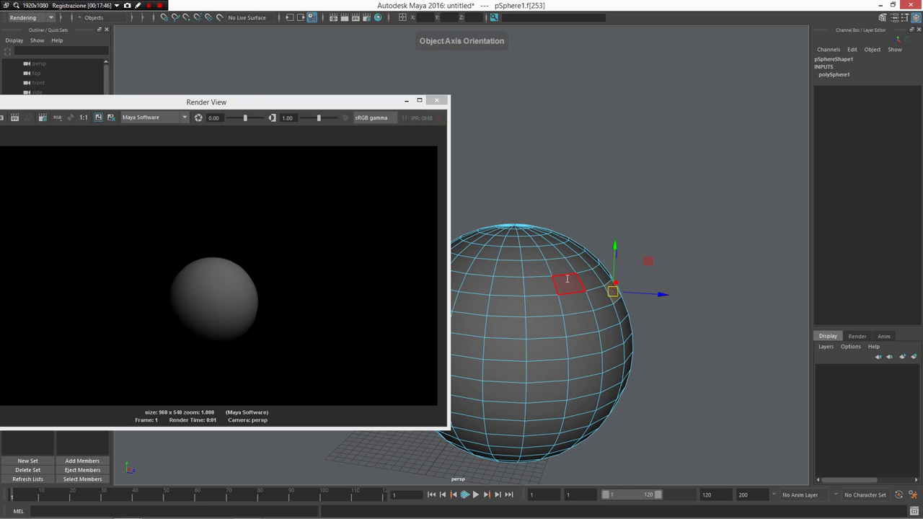
Review the added and changed hotkeys in the readme and highlight the SmoothingDisplayShowBoth and SmoothingDisplayToggle entries.
{"action": "key", "text": "alt+Tab"}
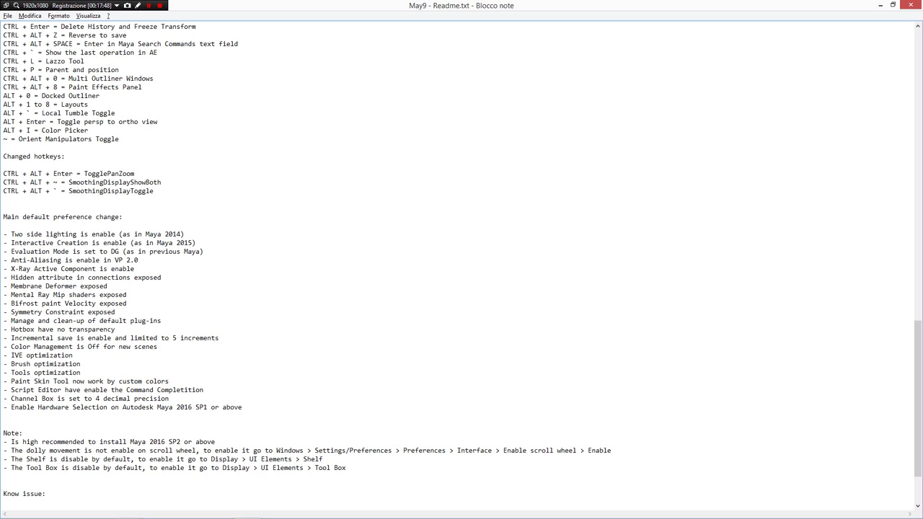
{"action": "scroll", "coordinate": [461, 267], "scroll_direction": "up", "scroll_amount": 2}
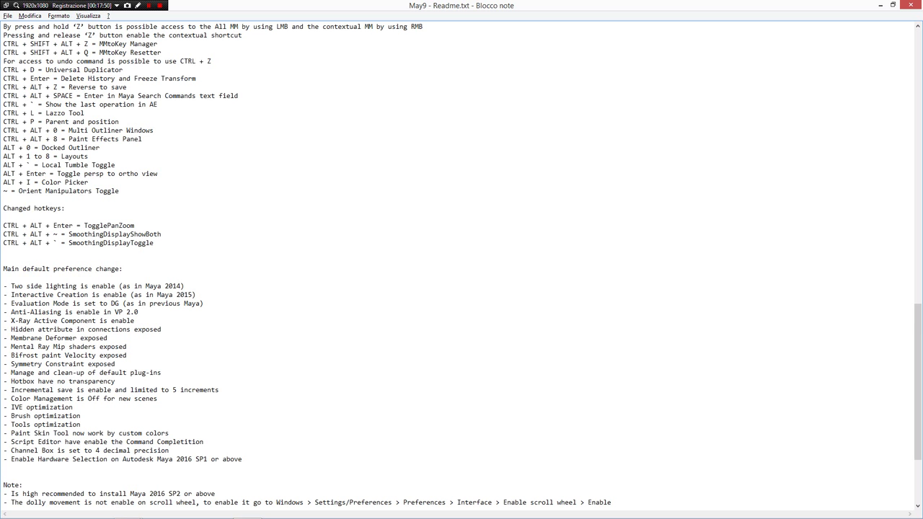
{"action": "scroll", "coordinate": [461, 267], "scroll_direction": "up", "scroll_amount": 3}
{"action": "scroll", "coordinate": [461, 267], "scroll_direction": "down", "scroll_amount": 1}
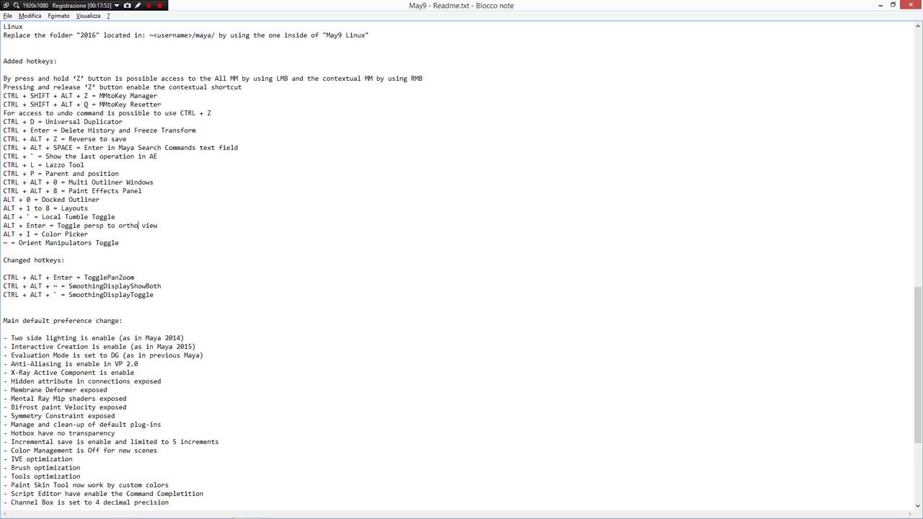
{"action": "scroll", "coordinate": [462, 267], "scroll_direction": "down", "scroll_amount": 1}
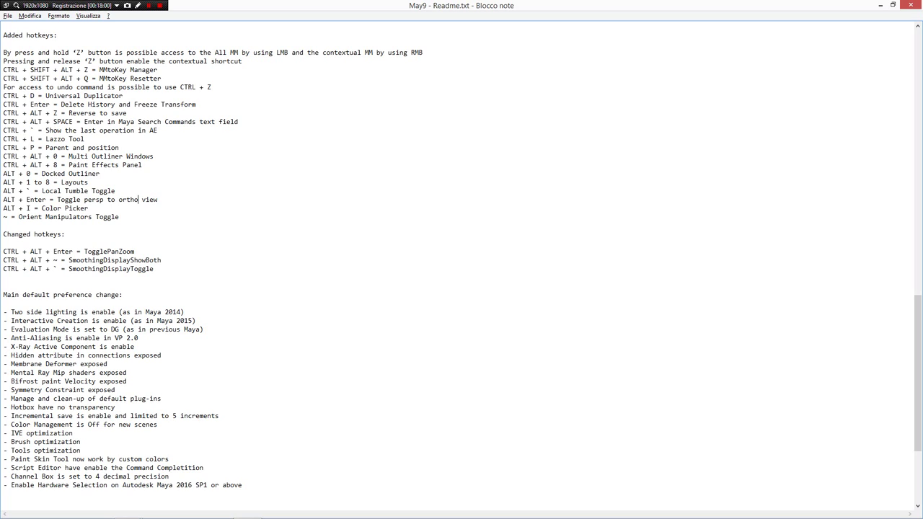
{"action": "scroll", "coordinate": [461, 267], "scroll_direction": "down", "scroll_amount": 4}
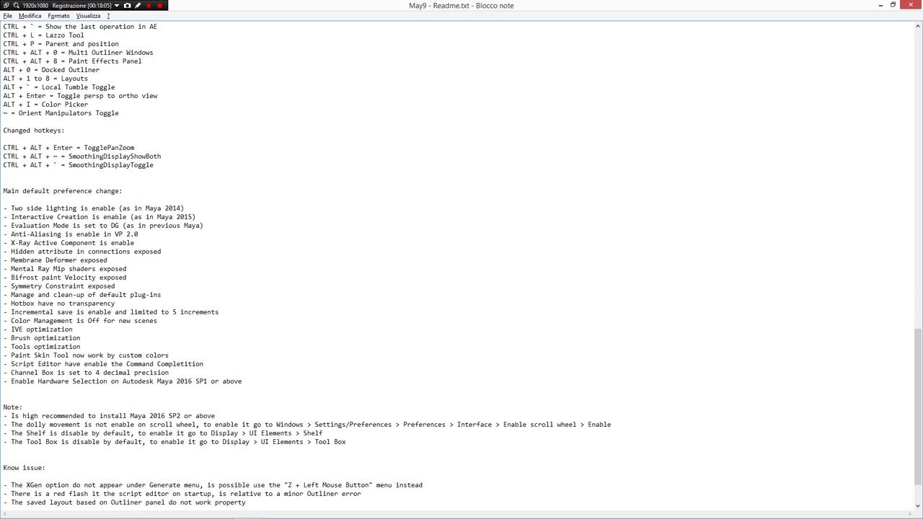
{"action": "left_click", "coordinate": [138, 96]}
{"action": "left_click_drag", "start_coordinate": [154, 165], "coordinate": [4, 156]}
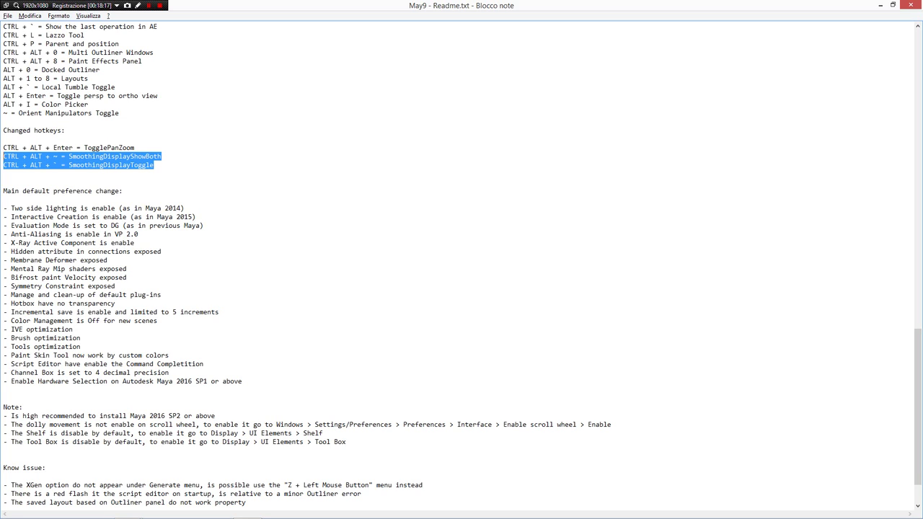
Return to Maya, delete the sphere, and create a polygon cube with sides of about 28.3 units.
{"action": "key", "text": "alt+Tab"}
{"action": "left_click_drag", "start_coordinate": [569, 305], "coordinate": [550, 270], "text": "alt"}
{"action": "right_click_drag", "start_coordinate": [550, 259], "coordinate": [603, 224]}
{"action": "left_click", "coordinate": [543, 329]}
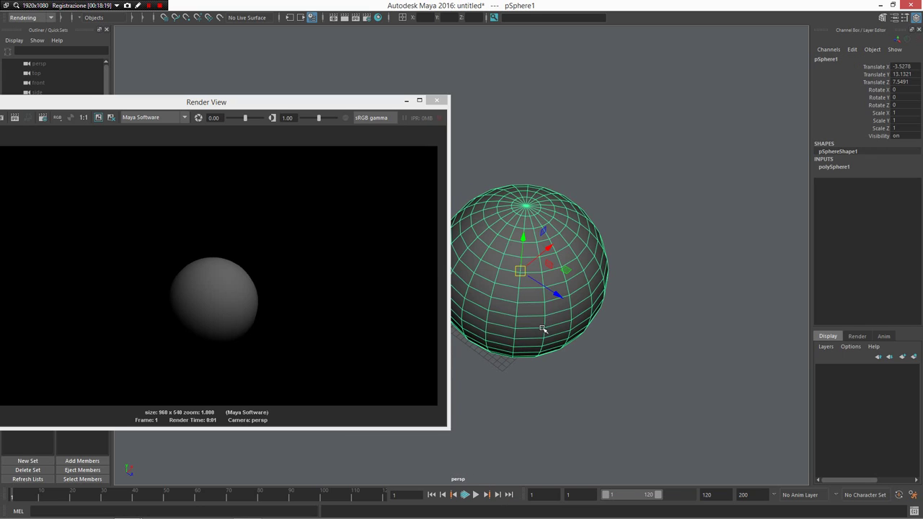
{"action": "key", "text": "Delete"}
{"action": "mouse_move", "coordinate": [579, 330]}
{"action": "right_mouse_down", "text": "alt"}
{"action": "mouse_move", "coordinate": [581, 313]}
{"action": "mouse_move", "coordinate": [514, 240]}
{"action": "mouse_move", "coordinate": [640, 248]}
{"action": "mouse_move", "coordinate": [631, 245]}
{"action": "right_mouse_up", "text": "alt"}
{"action": "left_click_drag", "start_coordinate": [571, 332], "coordinate": [626, 308], "text": "shift"}
Check the smoothing display hotkeys in the readme and turn on smooth mesh preview for the cube.
{"action": "key", "text": "alt+Tab"}
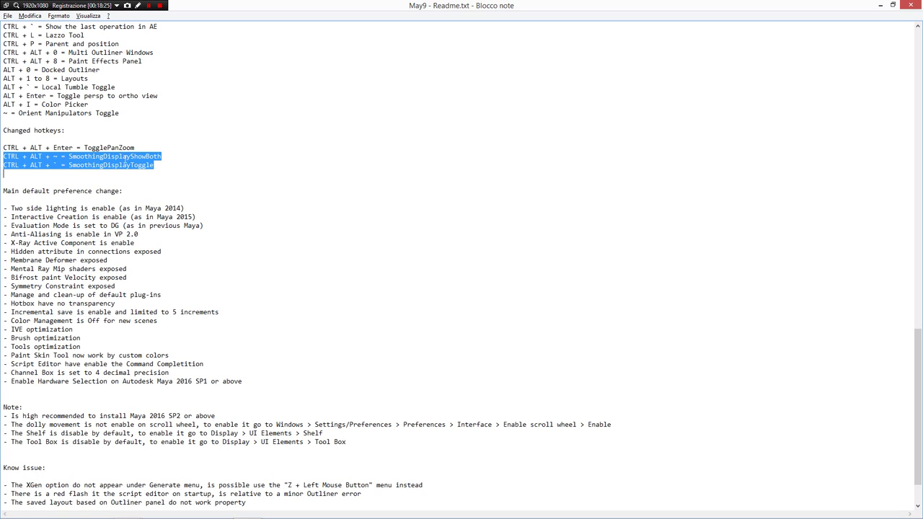
{"action": "key", "text": "alt+Tab"}
{"action": "mouse_move", "coordinate": [560, 298]}
{"action": "left_mouse_down", "text": "alt"}
{"action": "mouse_move", "coordinate": [521, 296]}
{"action": "mouse_move", "coordinate": [564, 302]}
{"action": "left_mouse_up", "text": "alt"}
{"action": "key", "text": "3"}
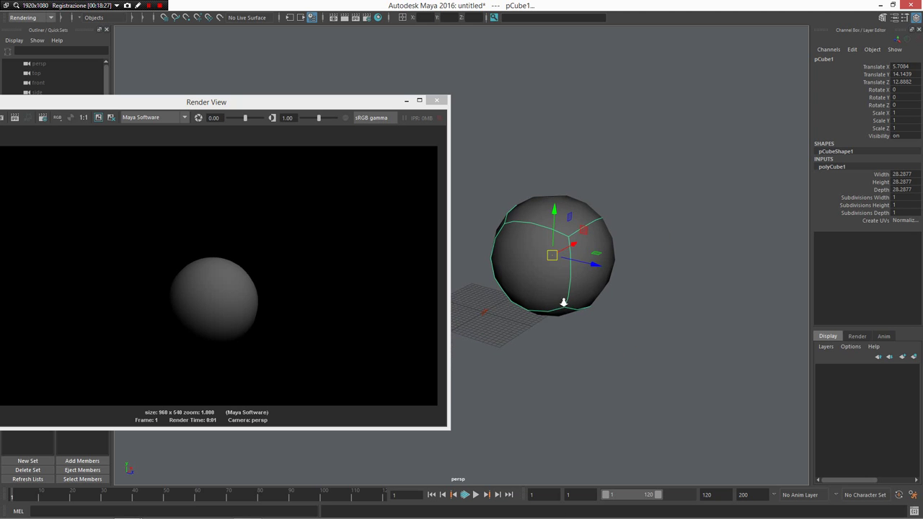
{"action": "scroll", "coordinate": [564, 303], "scroll_direction": "up", "scroll_amount": 1}
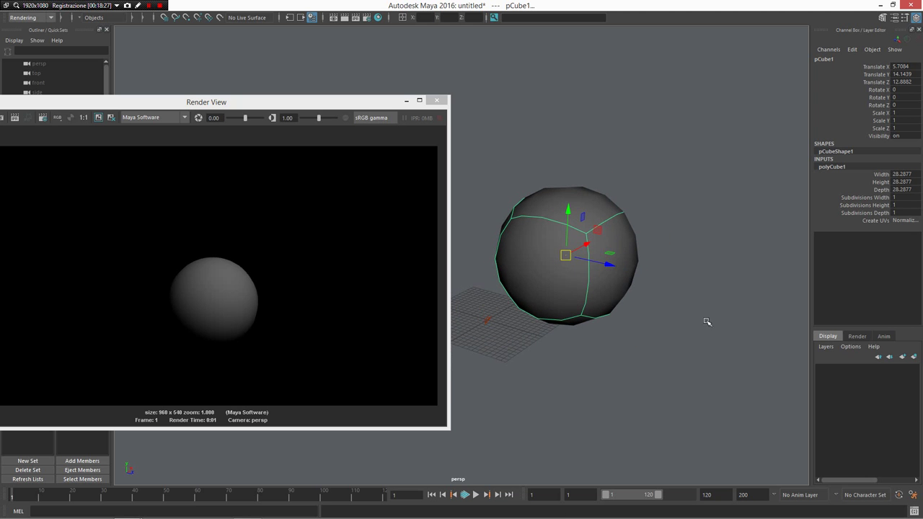
Close the Render View and centre the smoothed cube in the viewport.
{"action": "left_click", "coordinate": [438, 101]}
{"action": "middle_click_drag", "start_coordinate": [603, 250], "coordinate": [532, 253], "text": "alt"}
{"action": "scroll", "coordinate": [532, 253], "scroll_direction": "up", "scroll_amount": 3}
{"action": "left_click_drag", "start_coordinate": [586, 268], "coordinate": [443, 297], "text": "alt"}
{"action": "scroll", "coordinate": [443, 297], "scroll_direction": "down", "scroll_amount": 3}
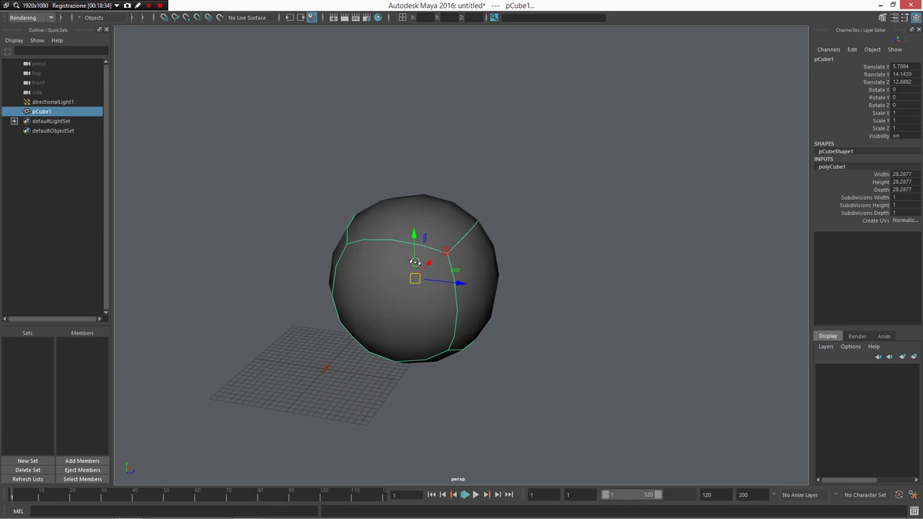
Delete the smoothed cube from the scene.
{"action": "left_click", "coordinate": [495, 252]}
{"action": "left_click", "coordinate": [472, 279]}
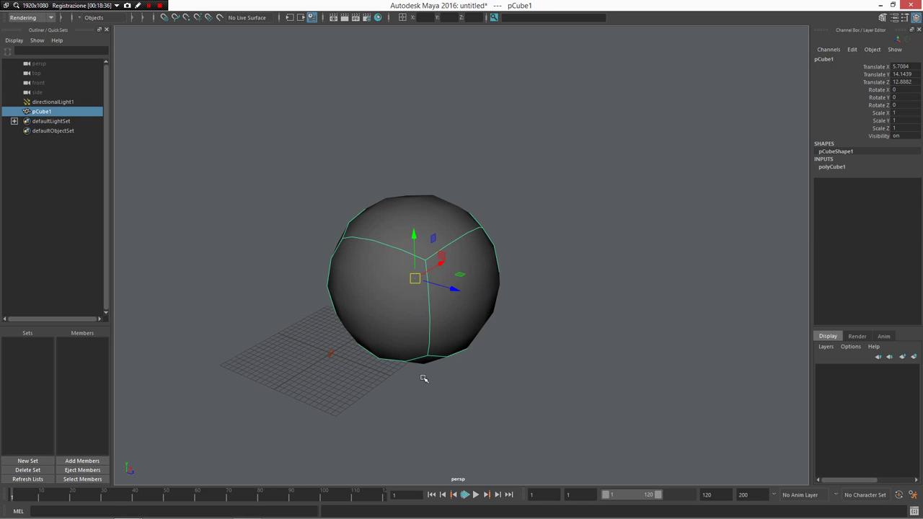
{"action": "key", "text": "Delete"}
Review the hotkeys, main default preference changes, notes and known issues in the May9 readme.
{"action": "key", "text": "alt+Tab"}
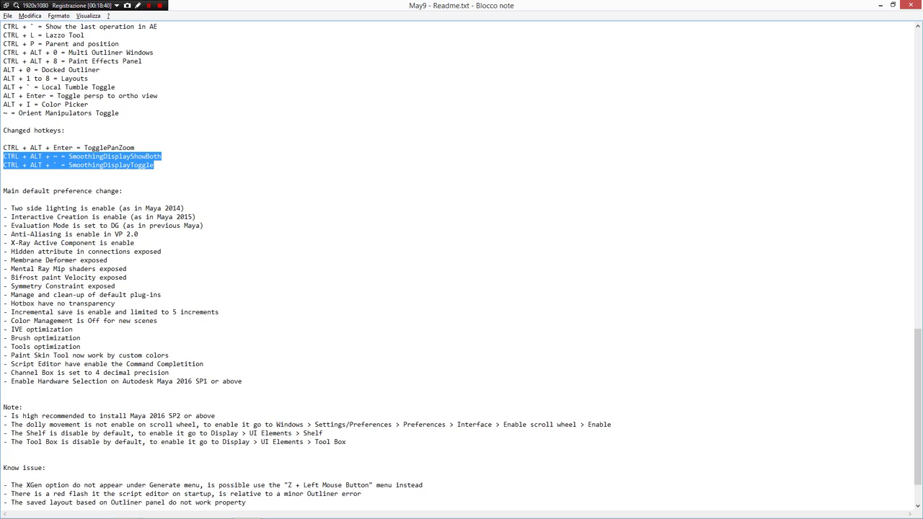
{"action": "scroll", "coordinate": [462, 265], "scroll_direction": "down", "scroll_amount": 2}
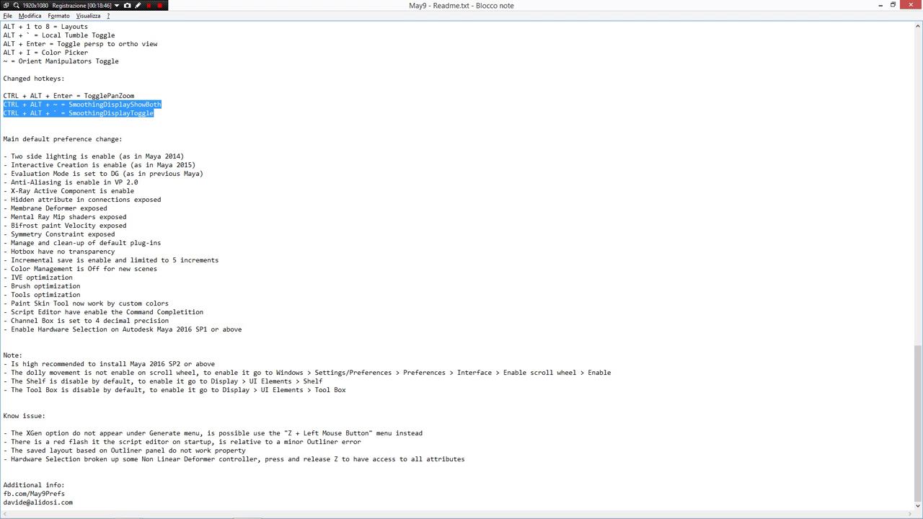
{"action": "scroll", "coordinate": [461, 264], "scroll_direction": "up", "scroll_amount": 9}
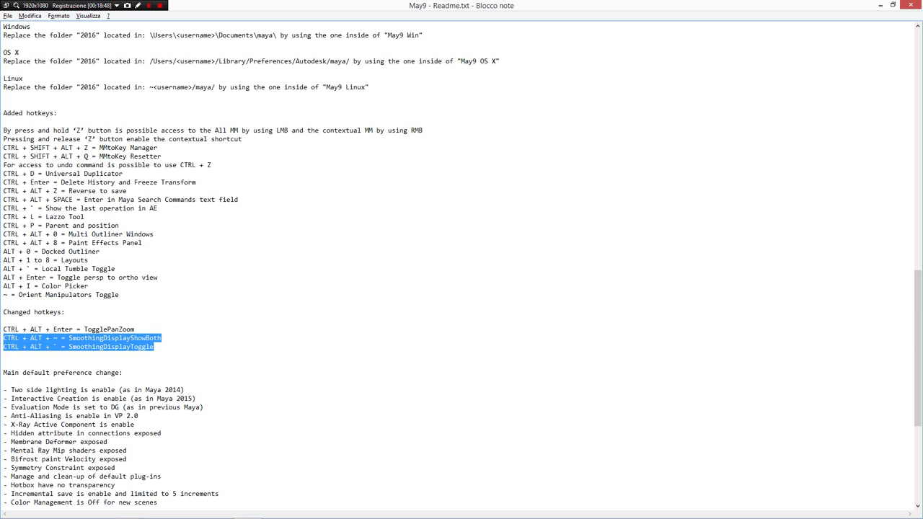
{"action": "left_click_drag", "start_coordinate": [4, 338], "coordinate": [11, 139]}
Return to Maya and delete the directional light at the centre of the grid.
{"action": "key", "text": "alt+Tab"}
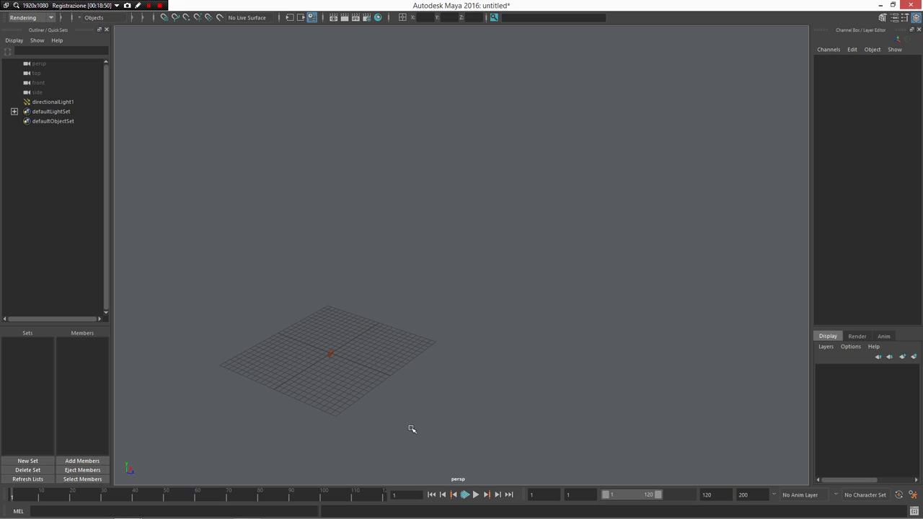
{"action": "right_click_drag", "start_coordinate": [397, 334], "coordinate": [490, 325], "text": "alt"}
{"action": "middle_click_drag", "start_coordinate": [490, 325], "coordinate": [575, 298], "text": "alt"}
{"action": "left_click_drag", "start_coordinate": [461, 310], "coordinate": [292, 399]}
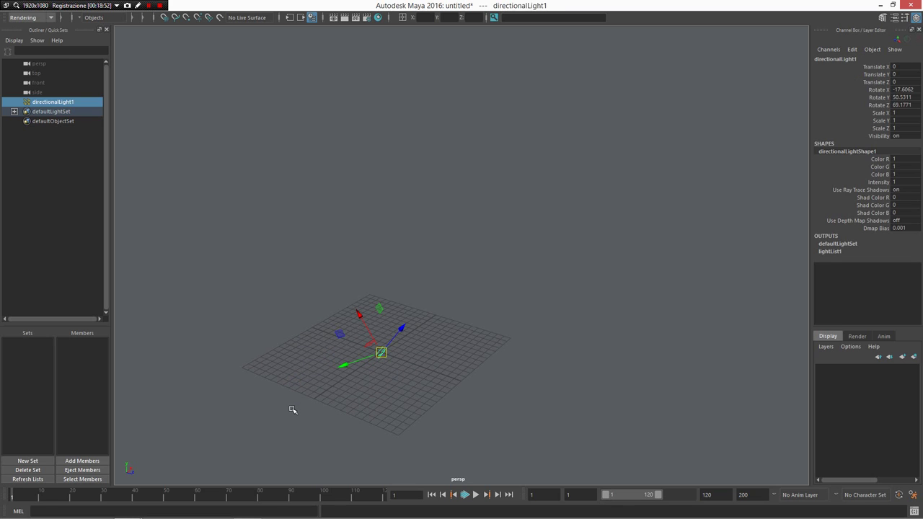
{"action": "key", "text": "Delete"}
{"action": "right_click_drag", "start_coordinate": [404, 369], "coordinate": [500, 336], "text": "alt"}
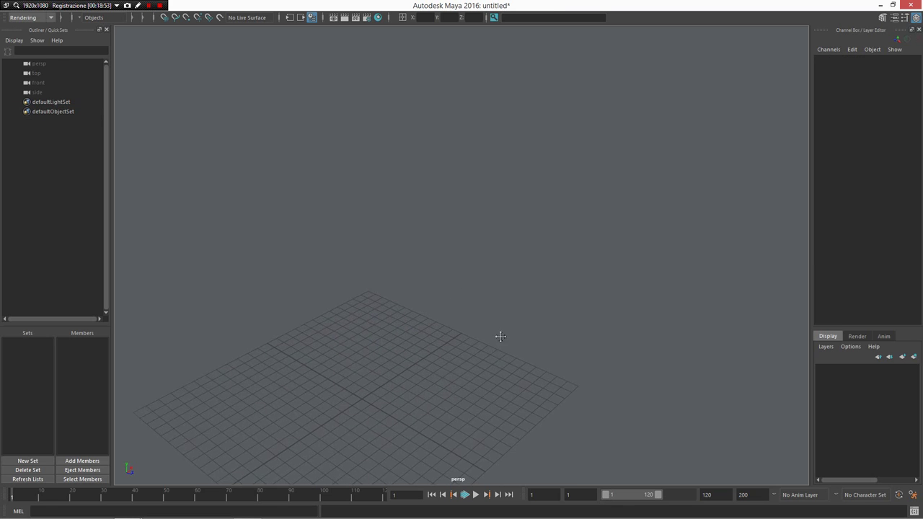
{"action": "middle_click_drag", "start_coordinate": [500, 336], "coordinate": [583, 280], "text": "alt"}
{"action": "right_click_drag", "start_coordinate": [584, 279], "coordinate": [447, 305], "text": "alt"}
{"action": "left_click_drag", "start_coordinate": [447, 305], "coordinate": [442, 298], "text": "alt"}
{"action": "right_click_drag", "start_coordinate": [443, 298], "coordinate": [295, 281], "text": "alt"}
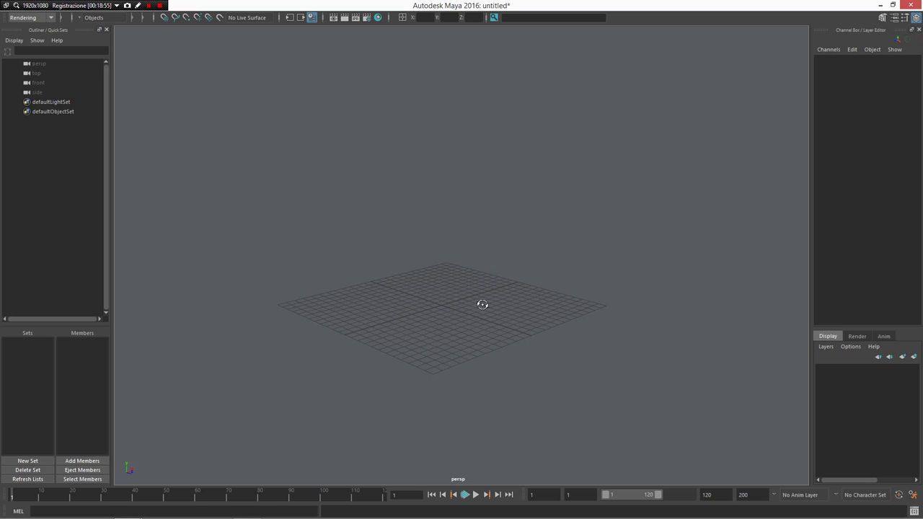
{"action": "left_click_drag", "start_coordinate": [482, 304], "coordinate": [490, 314], "text": "alt"}
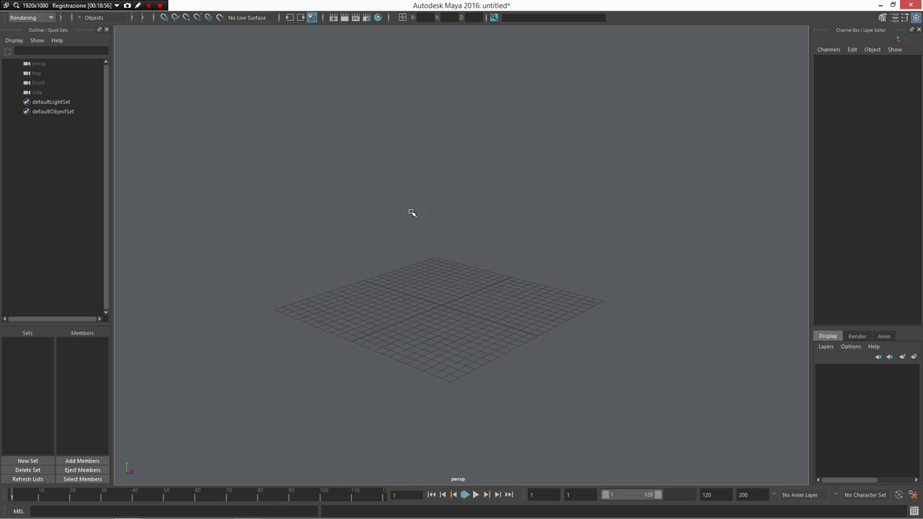
Select the persp camera with nothing else selected and clear the selection again.
{"action": "left_click", "coordinate": [400, 349]}
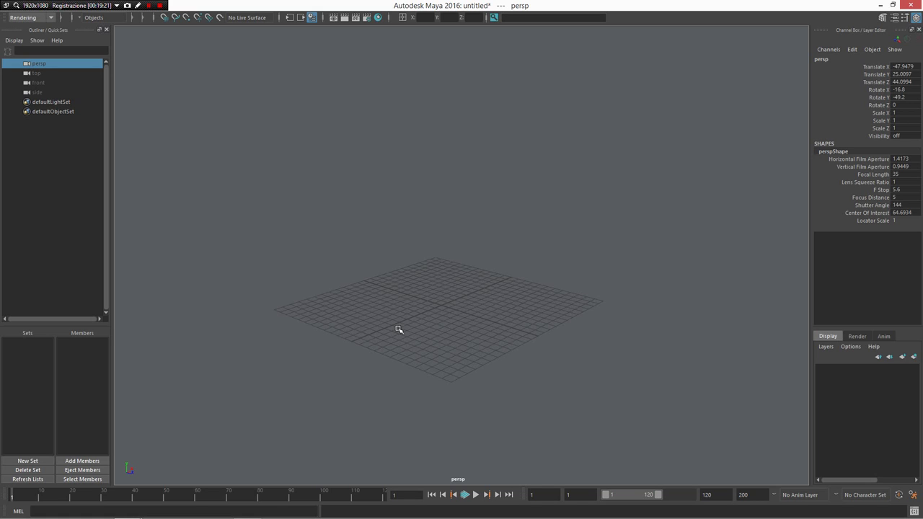
{"action": "left_click", "coordinate": [438, 300]}
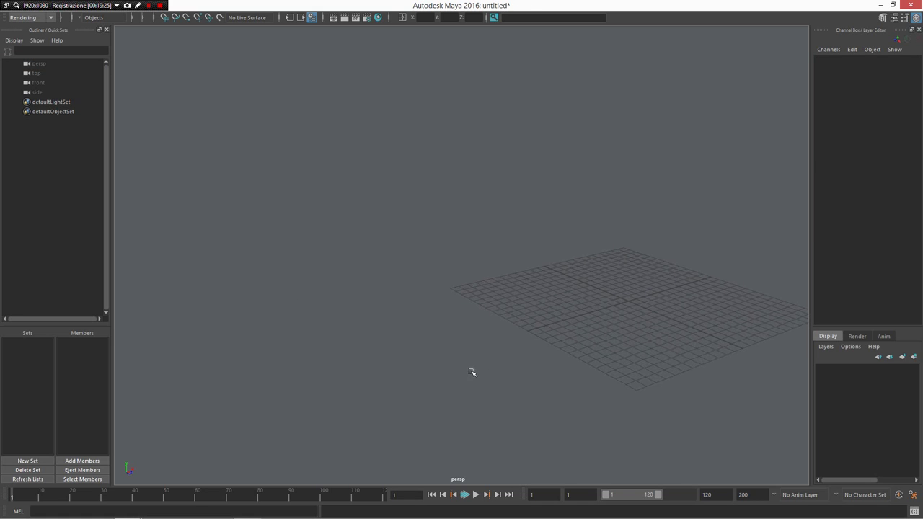
{"action": "left_click_drag", "start_coordinate": [472, 372], "coordinate": [478, 330], "text": "alt"}
{"action": "middle_click_drag", "start_coordinate": [547, 315], "coordinate": [562, 360], "text": "alt"}
{"action": "left_click_drag", "start_coordinate": [560, 358], "coordinate": [502, 274], "text": "alt"}
Select the persp camera, set its focal length to about 59.37 in the Attribute Editor and close the editor.
{"action": "key", "text": "ctrl+z"}
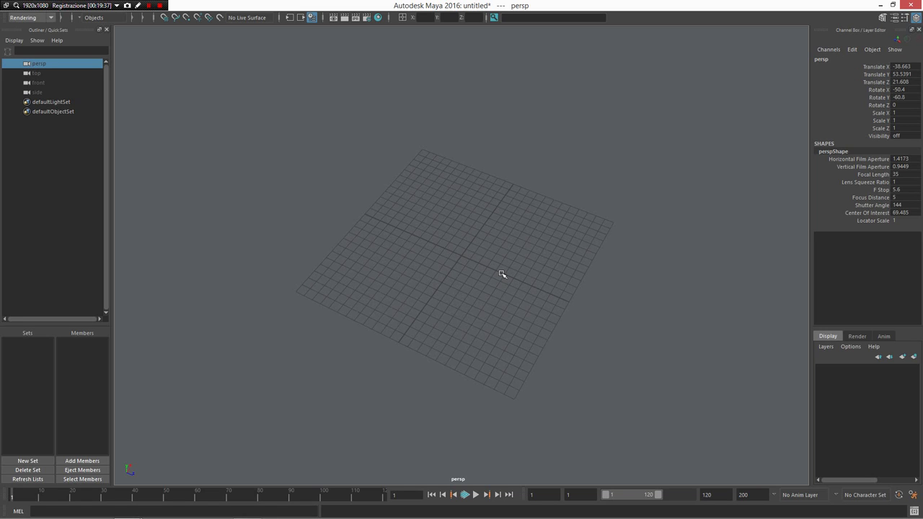
{"action": "key", "text": "ctrl+a"}
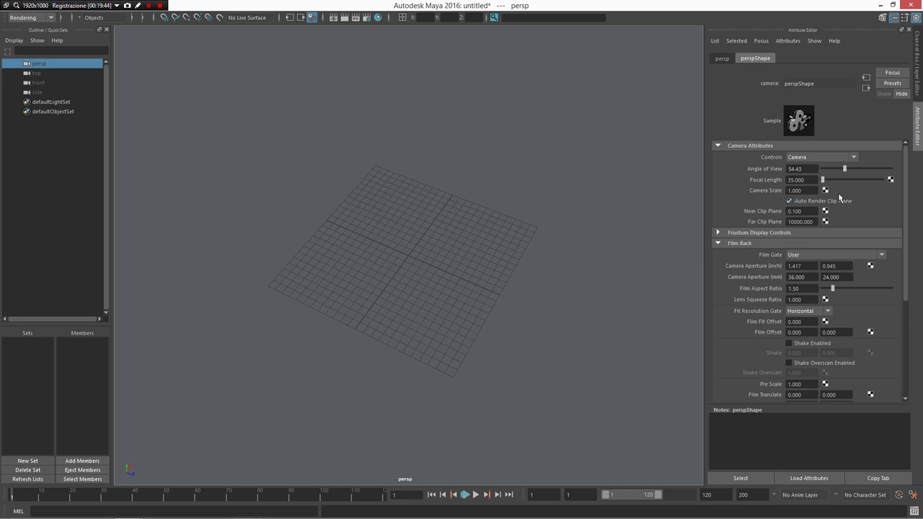
{"action": "left_click_drag", "start_coordinate": [844, 179], "coordinate": [824, 184]}
{"action": "scroll", "coordinate": [480, 219], "scroll_direction": "down", "scroll_amount": 5}
{"action": "left_click_drag", "start_coordinate": [478, 222], "coordinate": [443, 264], "text": "alt"}
{"action": "mouse_move", "coordinate": [491, 325]}
{"action": "middle_mouse_down", "text": "alt"}
{"action": "mouse_move", "coordinate": [457, 221]}
{"action": "mouse_move", "coordinate": [456, 152]}
{"action": "middle_mouse_up", "text": "alt"}
{"action": "middle_click_drag", "start_coordinate": [457, 316], "coordinate": [425, 266], "text": "alt"}
{"action": "left_click_drag", "start_coordinate": [426, 267], "coordinate": [429, 284], "text": "alt"}
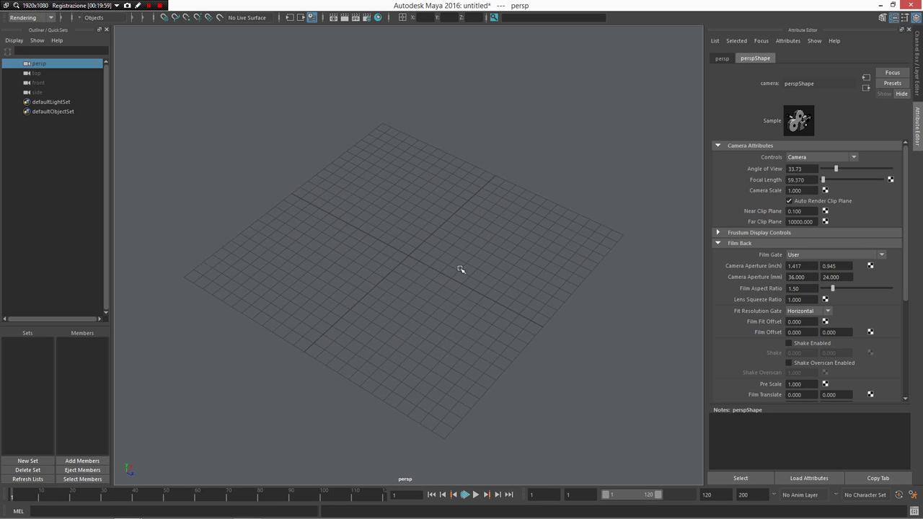
{"action": "left_click", "coordinate": [908, 31]}
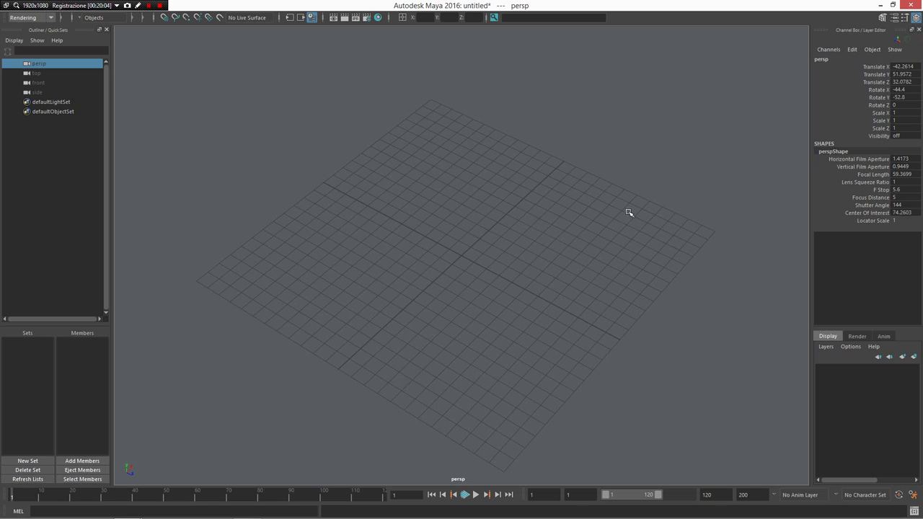
Create a polygon plane on the grid, about 6.46 by 14.7 units, with 5 by 7 subdivisions.
{"action": "right_click_drag", "start_coordinate": [608, 234], "coordinate": [658, 151]}
{"action": "left_click_drag", "start_coordinate": [401, 249], "coordinate": [619, 286]}
{"action": "left_click_drag", "start_coordinate": [635, 243], "coordinate": [668, 242]}
{"action": "left_click_drag", "start_coordinate": [667, 241], "coordinate": [670, 303], "text": "alt"}
Draw a chain of four joints lengthwise along the middle of the polygon plane.
{"action": "right_click", "coordinate": [483, 261]}
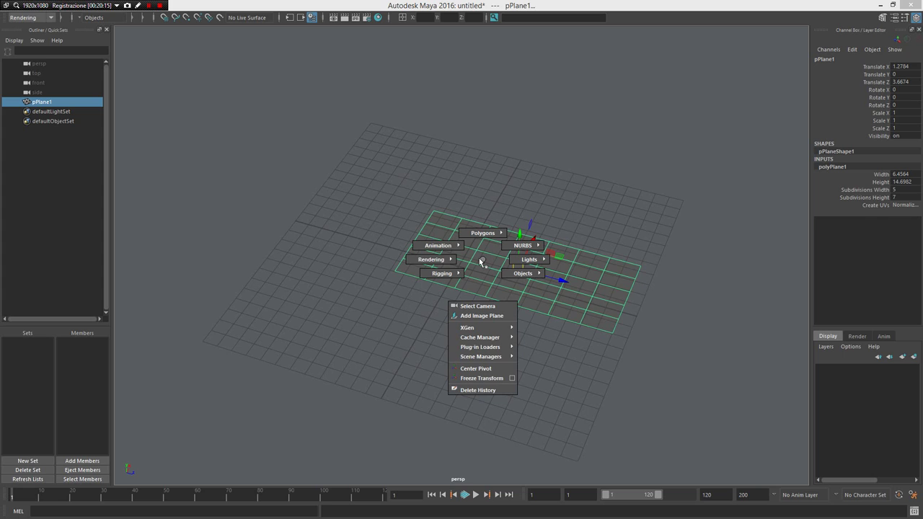
{"action": "right_click_drag", "start_coordinate": [482, 262], "coordinate": [369, 310]}
{"action": "left_click", "coordinate": [416, 239]}
{"action": "left_click_drag", "start_coordinate": [455, 253], "coordinate": [492, 260]}
{"action": "left_click_drag", "start_coordinate": [558, 278], "coordinate": [565, 280]}
{"action": "left_click", "coordinate": [625, 298]}
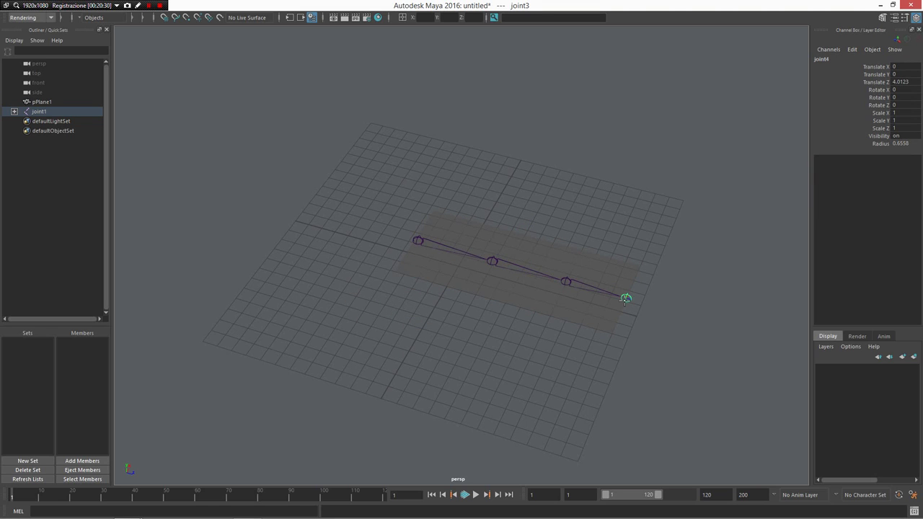
{"action": "key", "text": "Return"}
Select the plane together with the root joint and bind the plane's skin to the joint chain.
{"action": "left_click_drag", "start_coordinate": [489, 342], "coordinate": [521, 346], "text": "alt"}
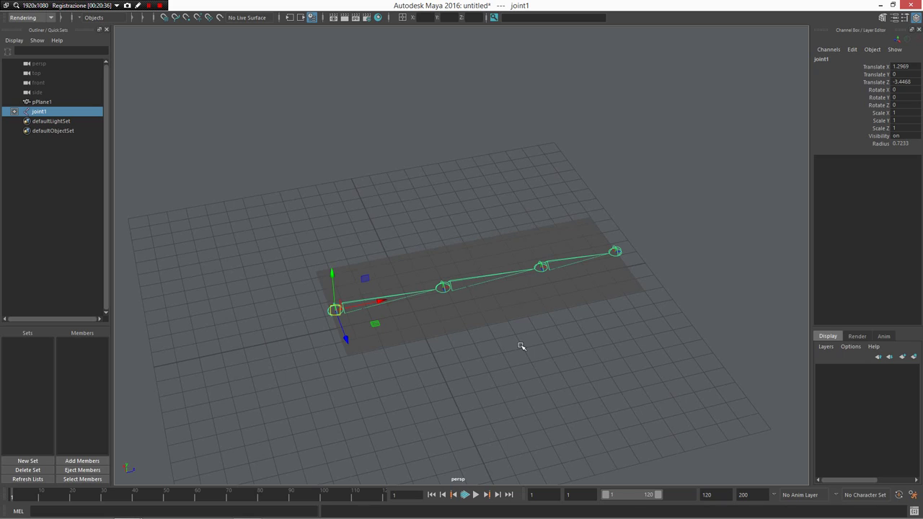
{"action": "left_click", "coordinate": [502, 323], "text": "shift"}
{"action": "left_click_drag", "start_coordinate": [569, 354], "coordinate": [546, 371], "text": "alt"}
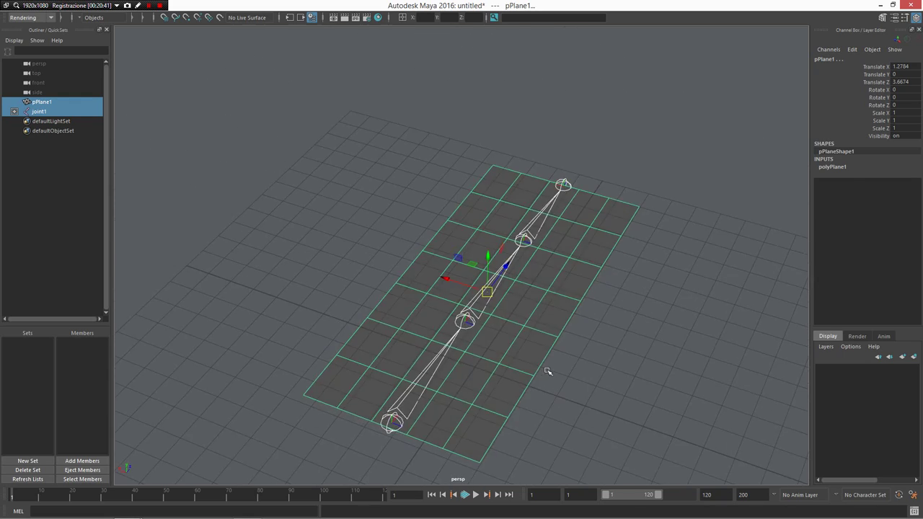
{"action": "key", "text": "g"}
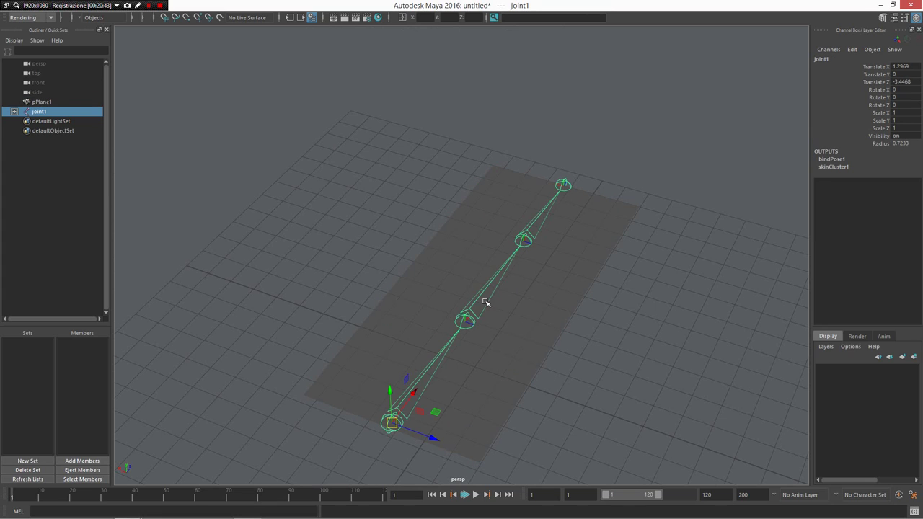
Select the root joint and the bound plane and inspect the contextual marking menu with the skin and influence commands.
{"action": "left_click", "coordinate": [485, 302]}
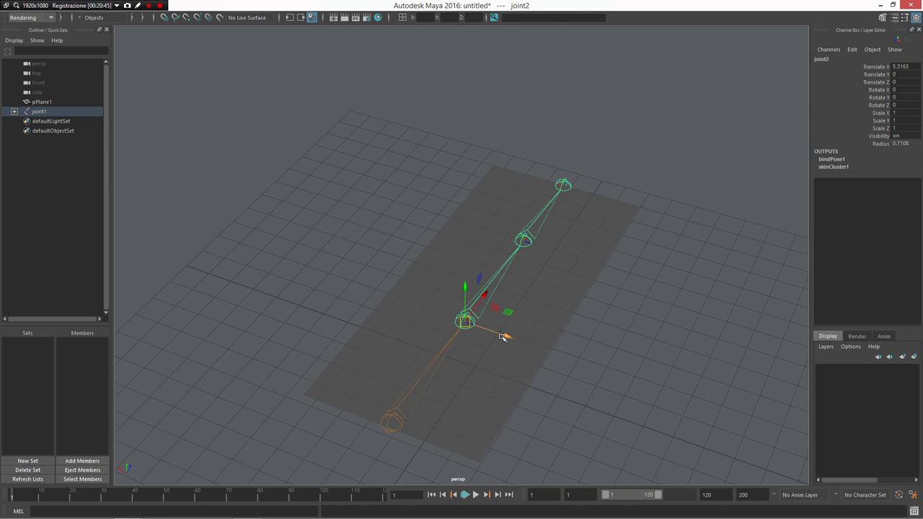
{"action": "left_click_drag", "start_coordinate": [621, 333], "coordinate": [597, 334], "text": "alt"}
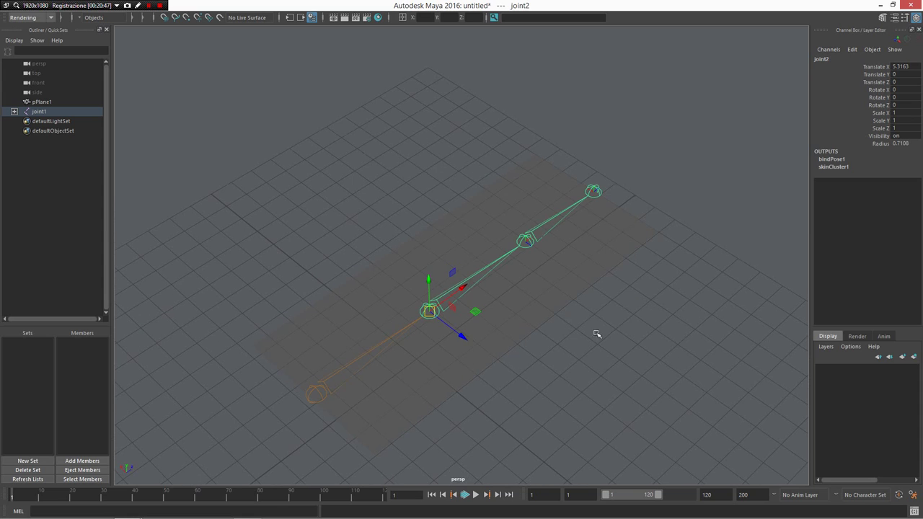
{"action": "left_click", "coordinate": [349, 367]}
{"action": "left_click", "coordinate": [518, 300], "text": "shift"}
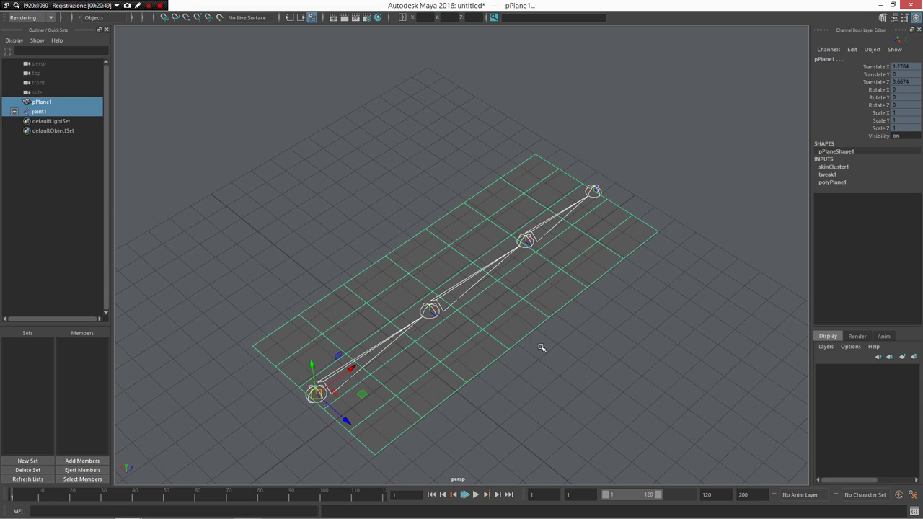
{"action": "mouse_move", "coordinate": [519, 295]}
{"action": "right_mouse_down", "text": "shift"}
{"action": "mouse_move", "coordinate": [527, 302]}
{"action": "mouse_move", "coordinate": [505, 272]}
{"action": "mouse_move", "coordinate": [531, 295]}
{"action": "mouse_move", "coordinate": [524, 306]}
{"action": "mouse_move", "coordinate": [520, 299]}
{"action": "right_mouse_up", "text": "shift"}
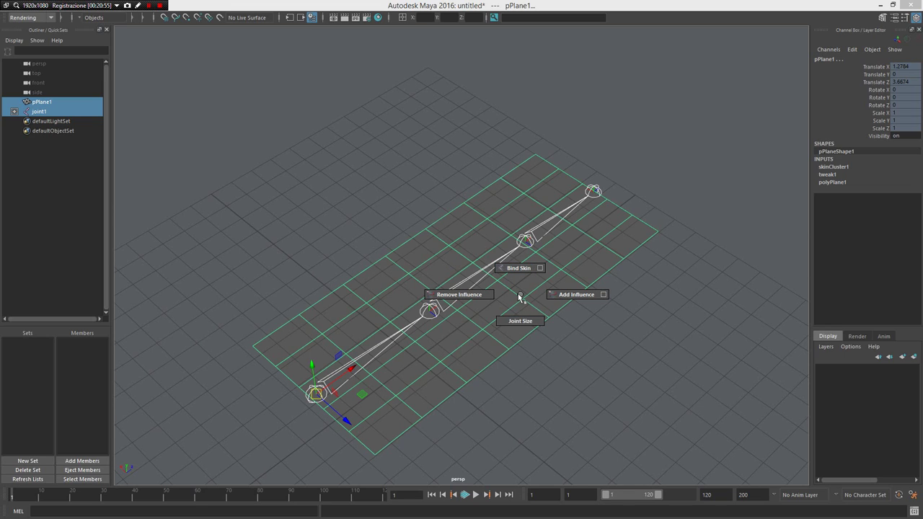
{"action": "right_click_drag", "start_coordinate": [519, 296], "coordinate": [518, 295], "text": "shift"}
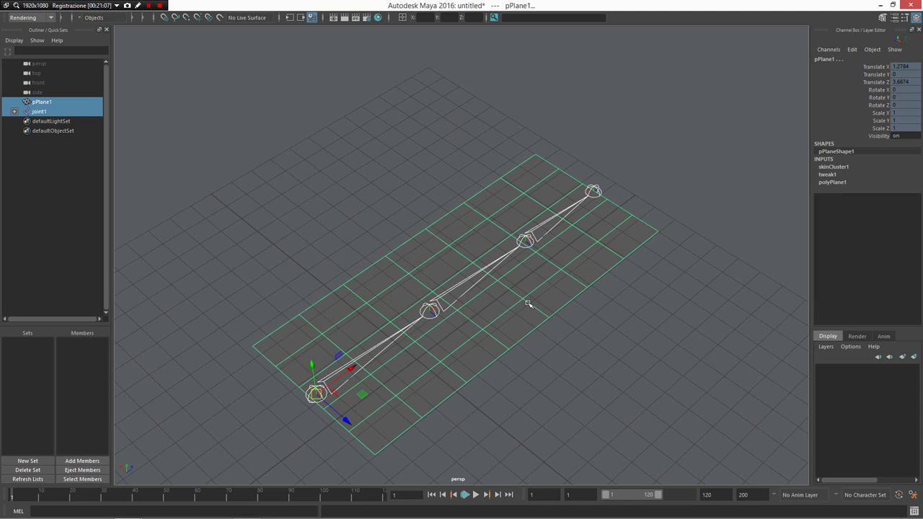
Open the MMtoKey manager and examine the marking menus assigned to the Polygon, NurbsCurves Locator and ControlVertices selections.
{"action": "key", "text": "ctrl+shift+m"}
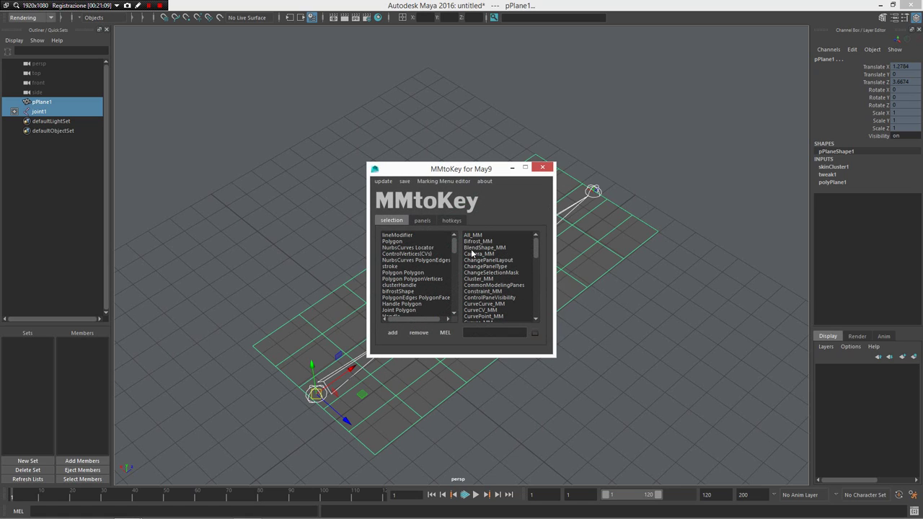
{"action": "left_click_drag", "start_coordinate": [483, 168], "coordinate": [344, 146]}
{"action": "left_click", "coordinate": [285, 213]}
{"action": "left_click", "coordinate": [285, 219]}
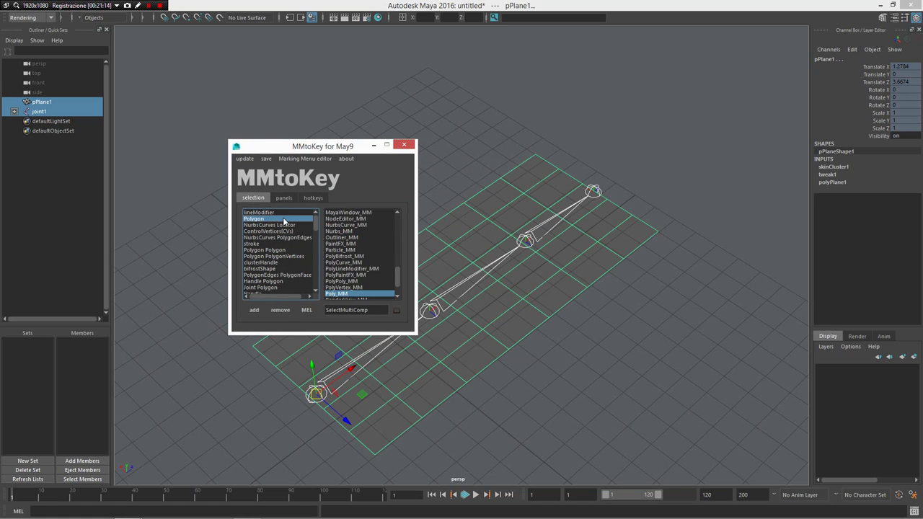
{"action": "left_click", "coordinate": [282, 231]}
{"action": "left_click", "coordinate": [283, 225]}
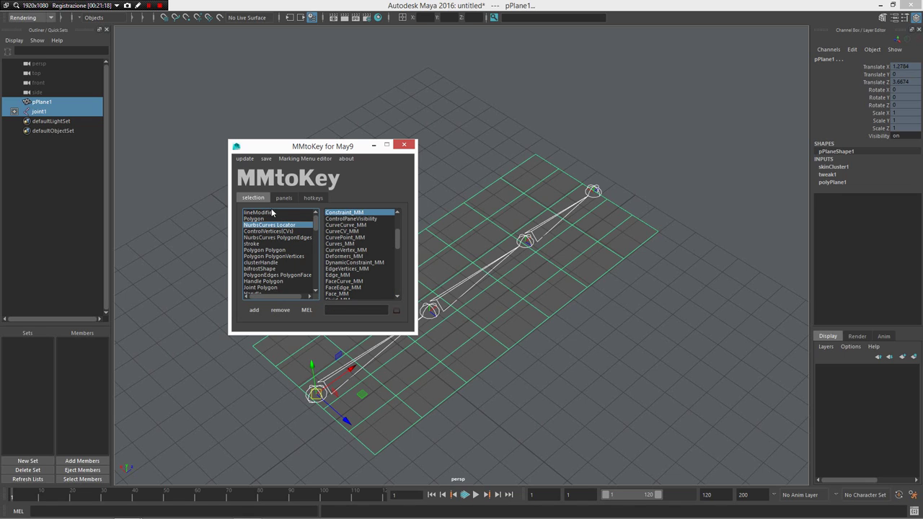
{"action": "left_click", "coordinate": [269, 231]}
{"action": "left_click", "coordinate": [268, 218]}
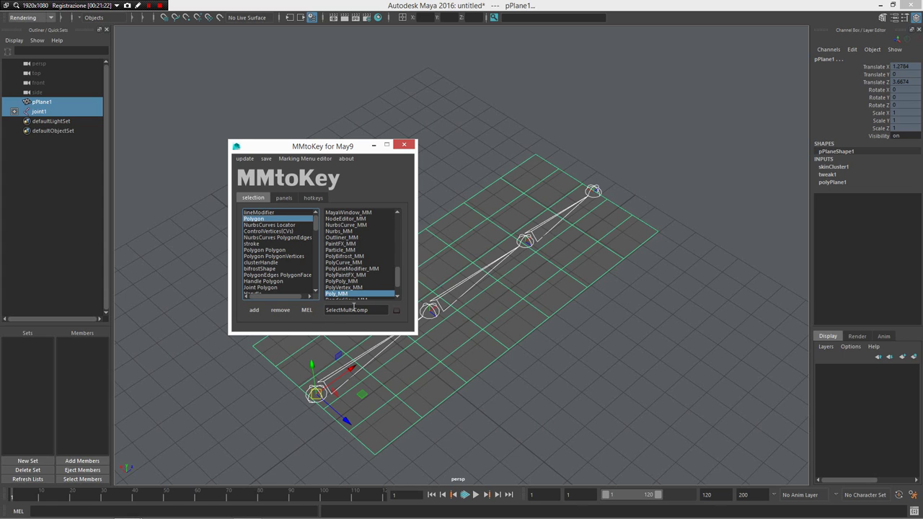
Create a polygon sphere with a radius of about 2.5 units beside the skinned plane.
{"action": "scroll", "coordinate": [548, 267], "scroll_direction": "down", "scroll_amount": 4}
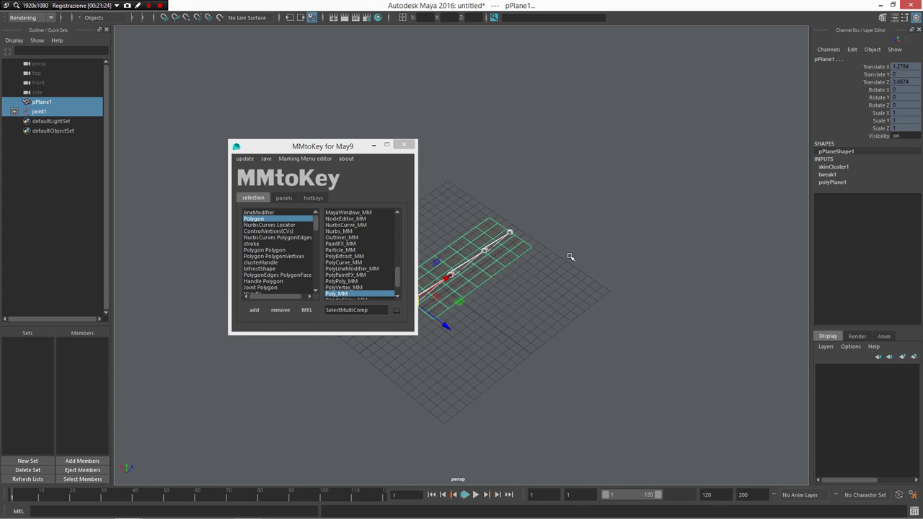
{"action": "left_click_drag", "start_coordinate": [570, 257], "coordinate": [576, 285], "text": "alt"}
{"action": "left_click", "coordinate": [599, 334]}
{"action": "left_click_drag", "start_coordinate": [655, 316], "coordinate": [569, 229]}
{"action": "left_click_drag", "start_coordinate": [579, 332], "coordinate": [617, 333]}
{"action": "scroll", "coordinate": [615, 331], "scroll_direction": "down", "scroll_amount": 1}
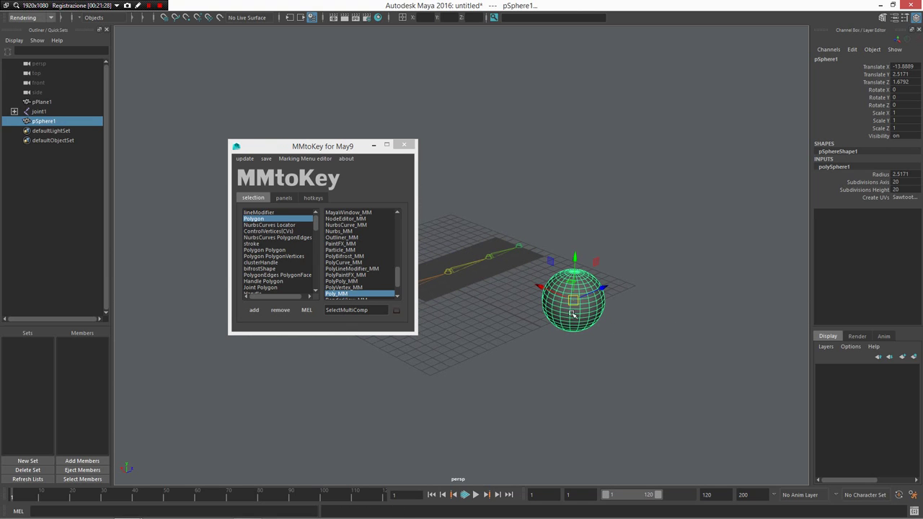
Highlight the SelectMultiComp command of the Polygon entry and select a face of the sphere in multi-component mode.
{"action": "double_click", "coordinate": [353, 310]}
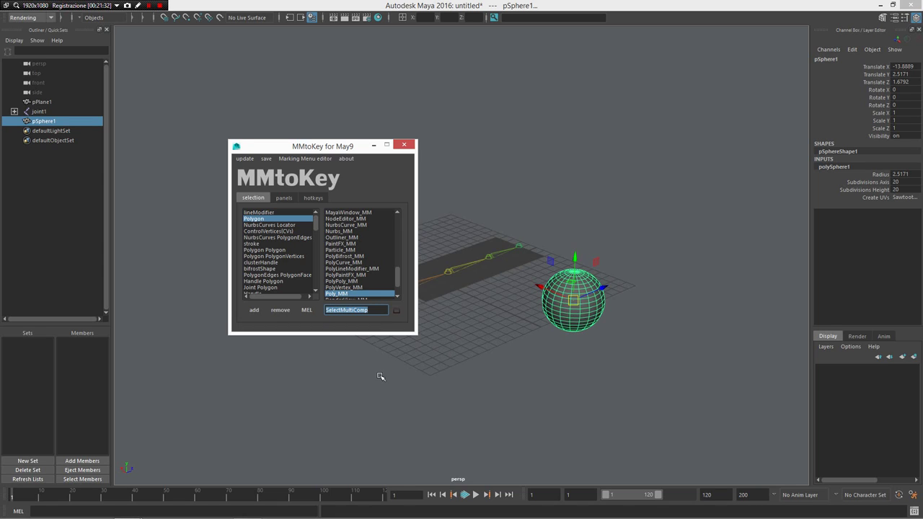
{"action": "left_click", "coordinate": [686, 354]}
{"action": "left_click", "coordinate": [585, 290]}
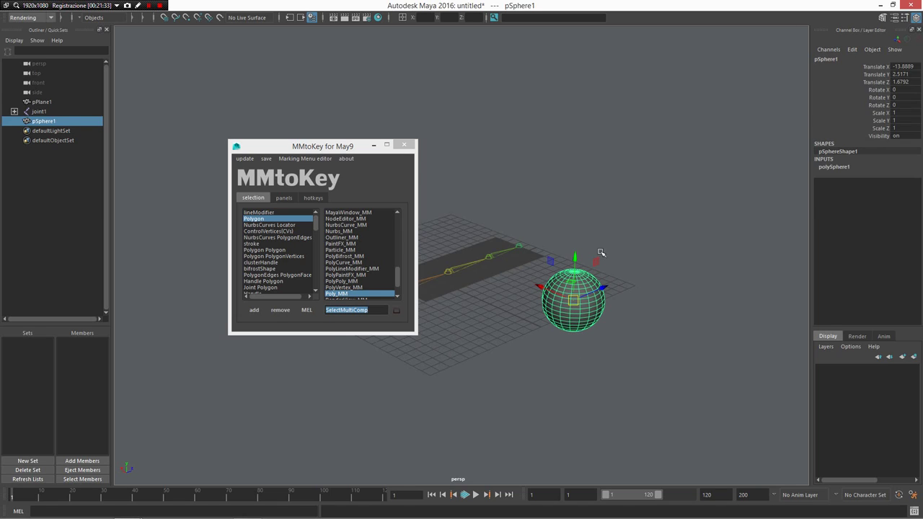
{"action": "key", "text": "F7"}
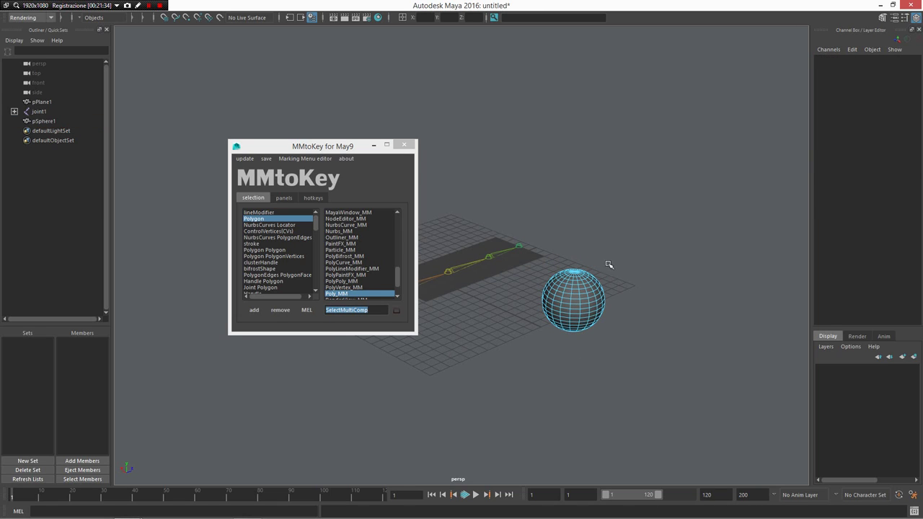
{"action": "left_click", "coordinate": [594, 299]}
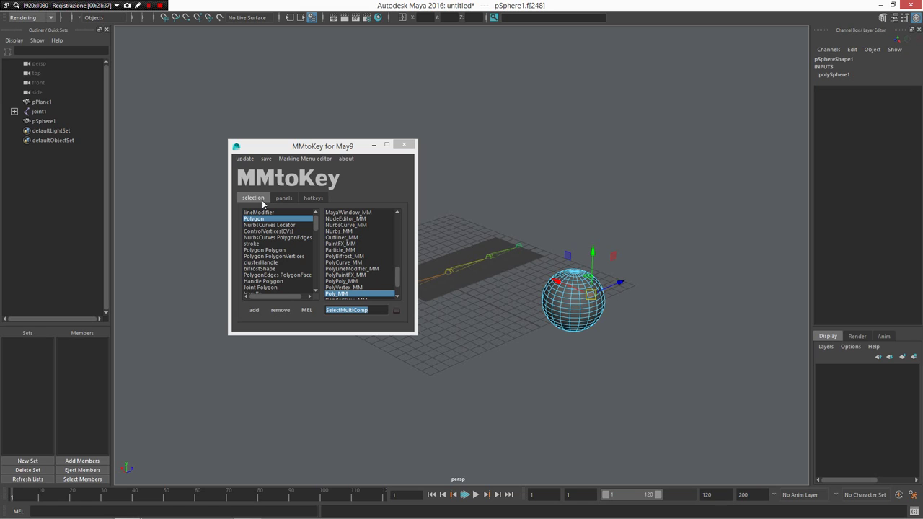
Highlight the NurbsCurves PolygonFace entry in the MMtoKey selection list and check its assigned marking menu and command.
{"action": "scroll", "coordinate": [269, 253], "scroll_direction": "down", "scroll_amount": 3}
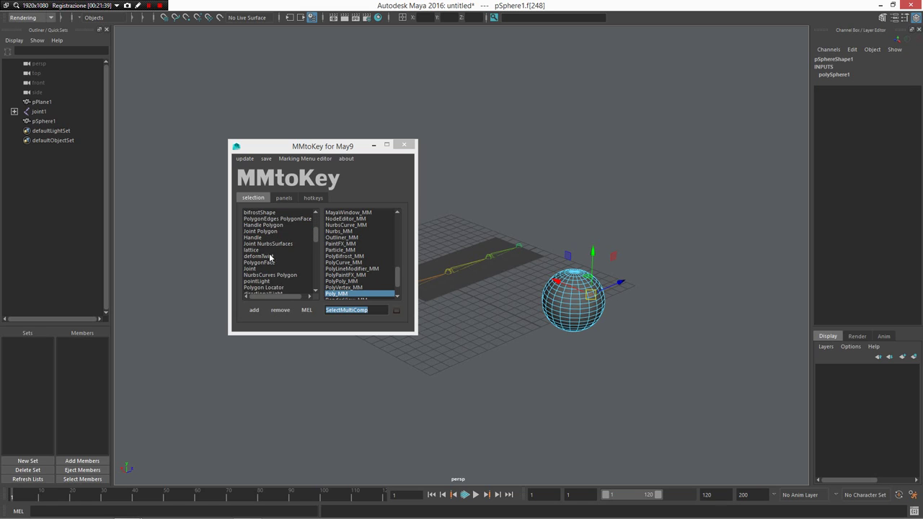
{"action": "scroll", "coordinate": [269, 253], "scroll_direction": "down", "scroll_amount": 4}
{"action": "left_click", "coordinate": [276, 237]}
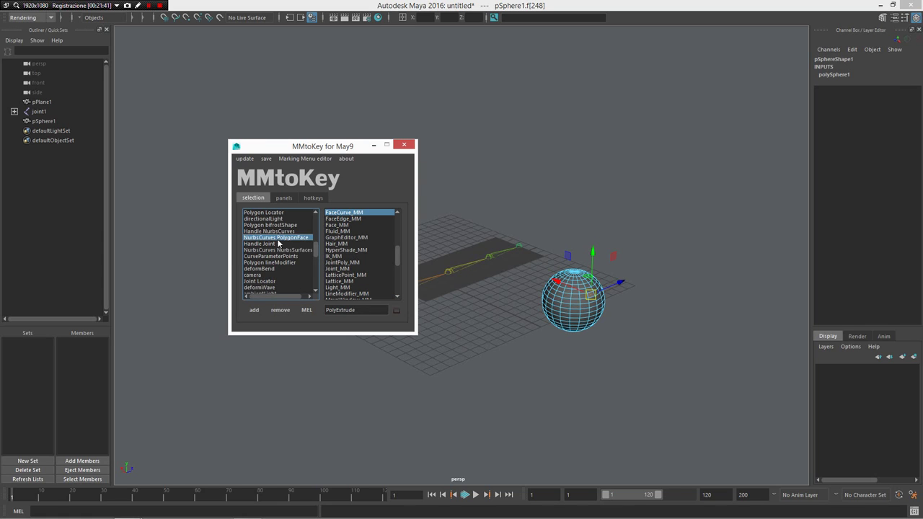
Browse the remaining selection types in MMtoKey and highlight the PolygonFace entry to check its marking menu and command.
{"action": "scroll", "coordinate": [277, 254], "scroll_direction": "down", "scroll_amount": 4}
{"action": "scroll", "coordinate": [274, 255], "scroll_direction": "up", "scroll_amount": 4}
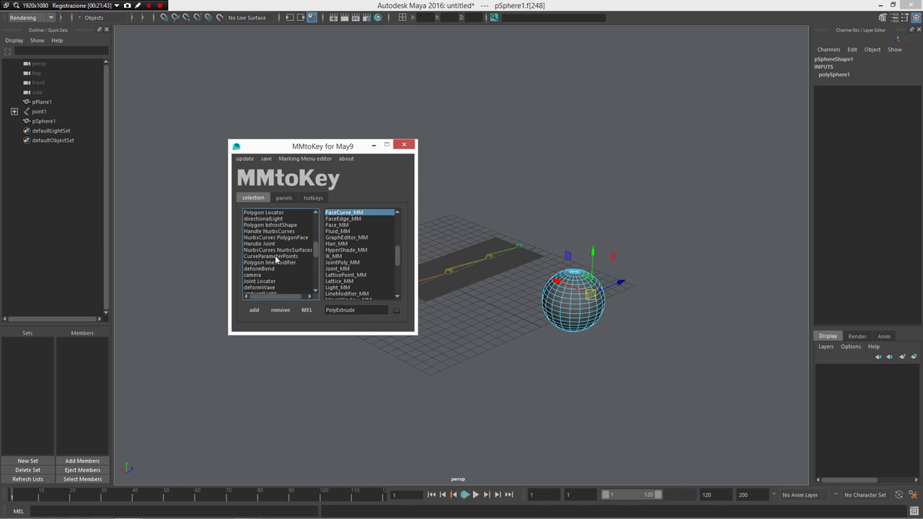
{"action": "scroll", "coordinate": [280, 262], "scroll_direction": "down", "scroll_amount": 5}
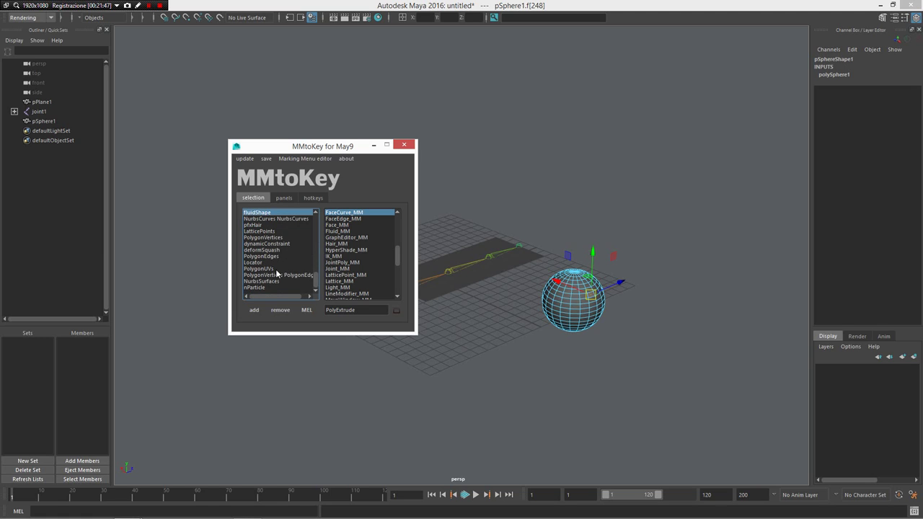
{"action": "scroll", "coordinate": [277, 259], "scroll_direction": "up", "scroll_amount": 2}
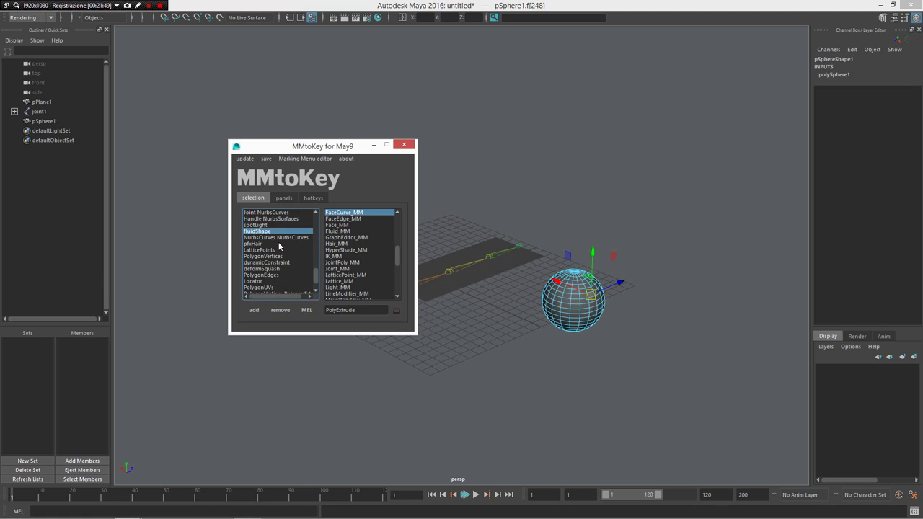
{"action": "scroll", "coordinate": [279, 246], "scroll_direction": "up", "scroll_amount": 2}
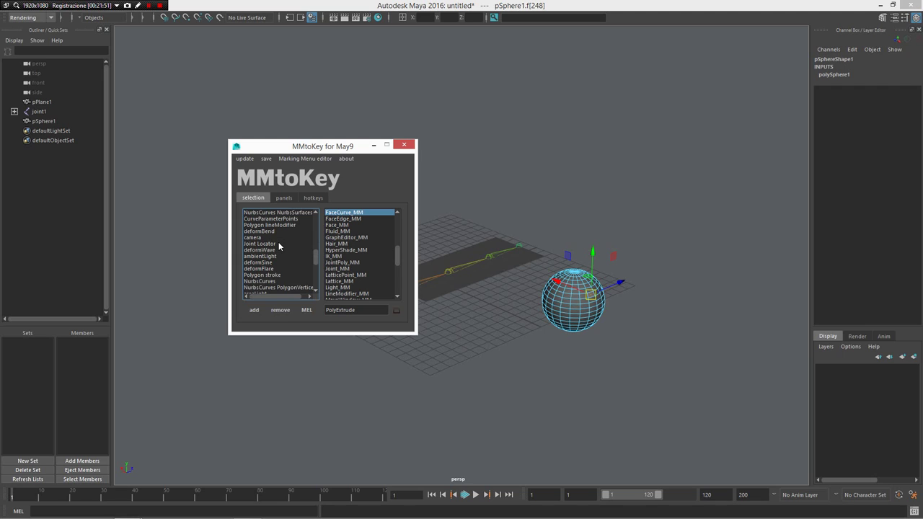
{"action": "scroll", "coordinate": [279, 245], "scroll_direction": "up", "scroll_amount": 1}
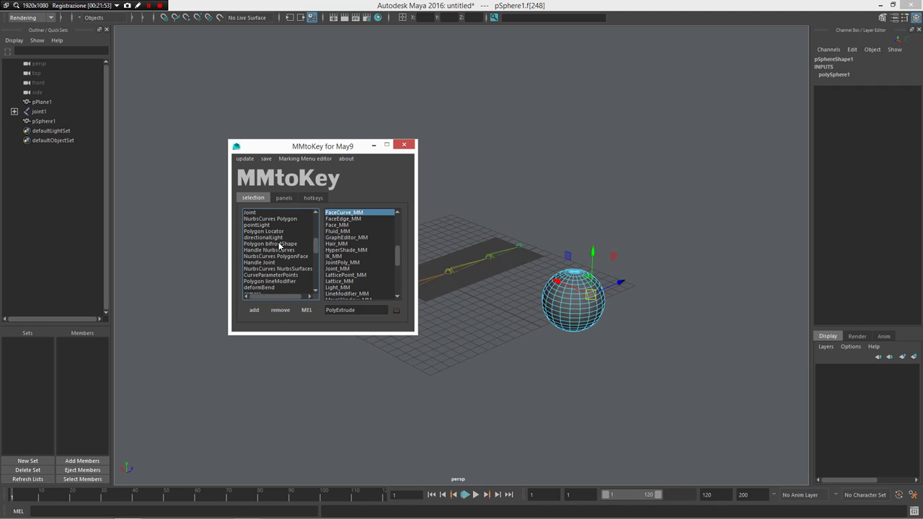
{"action": "scroll", "coordinate": [281, 246], "scroll_direction": "up", "scroll_amount": 1}
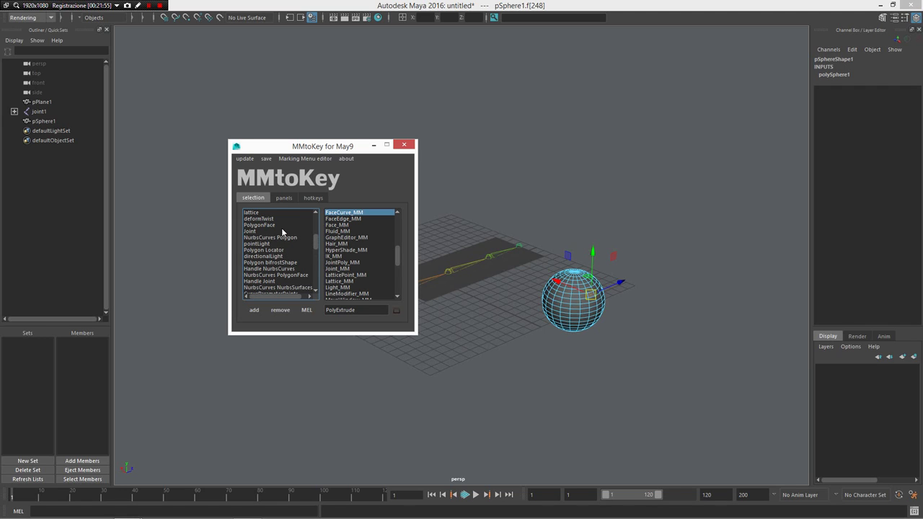
{"action": "left_click", "coordinate": [280, 225]}
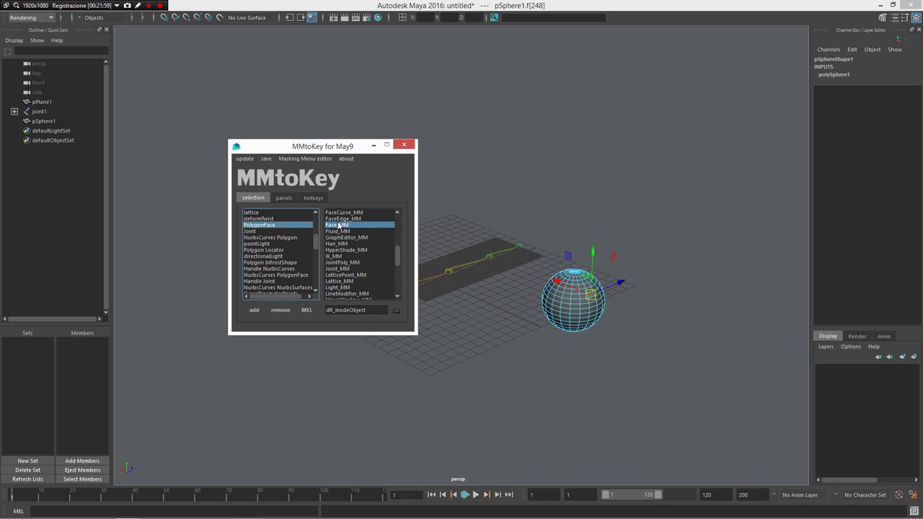
Open Face_MM in the Marking Menu editor, examine its commands, and close the editor without saving.
{"action": "left_click", "coordinate": [313, 160]}
{"action": "left_click", "coordinate": [250, 168]}
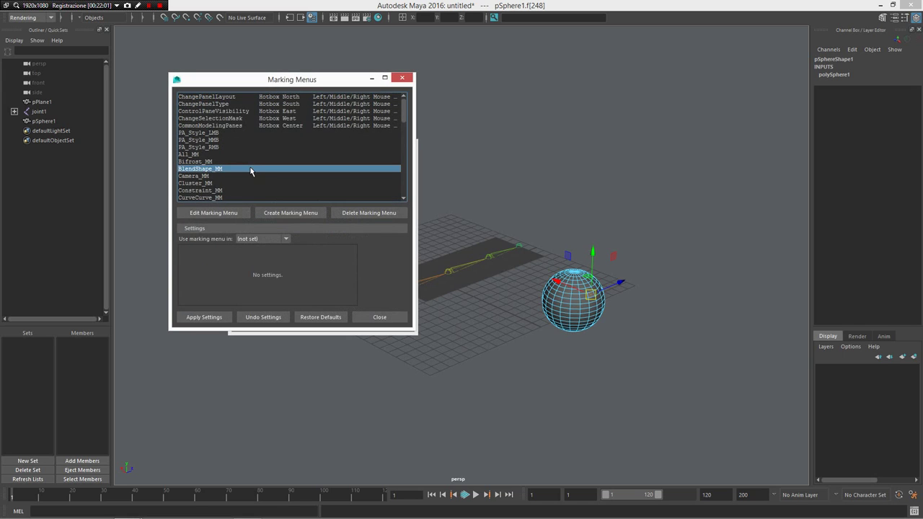
{"action": "key", "text": "f"}
{"action": "scroll", "coordinate": [204, 180], "scroll_direction": "down", "scroll_amount": 2}
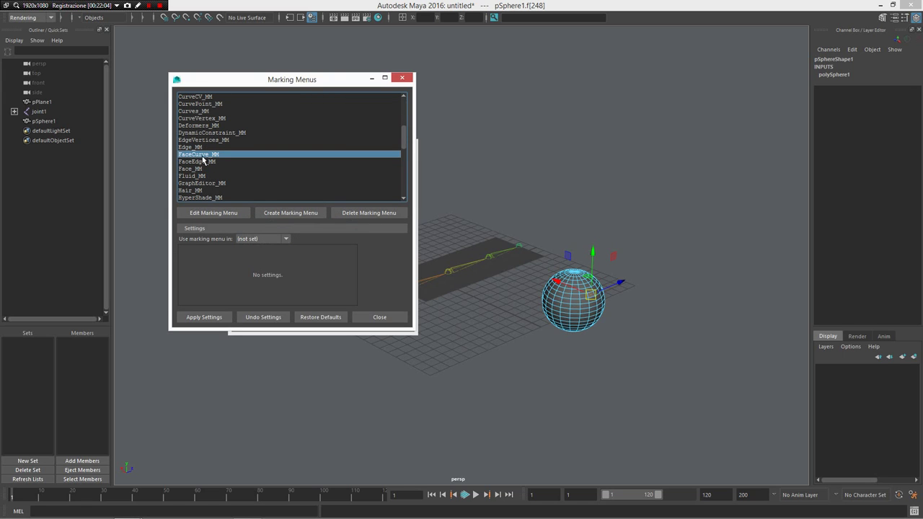
{"action": "double_click", "coordinate": [204, 170]}
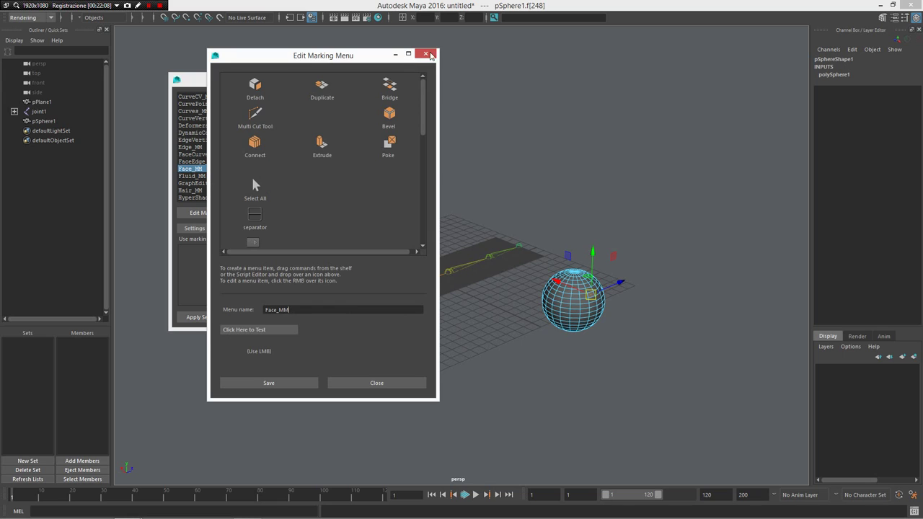
{"action": "left_click", "coordinate": [426, 54]}
{"action": "left_click", "coordinate": [405, 77]}
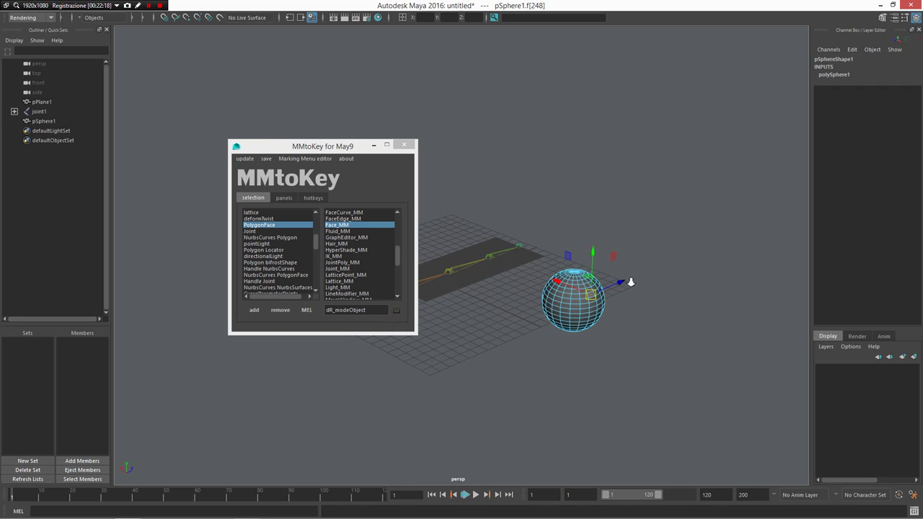
Switch the sphere from multi-component mode back to object mode with nothing selected.
{"action": "left_click_drag", "start_coordinate": [631, 282], "coordinate": [652, 331], "text": "alt"}
{"action": "middle_click_drag", "start_coordinate": [652, 331], "coordinate": [498, 256], "text": "alt"}
{"action": "right_click_drag", "start_coordinate": [497, 256], "coordinate": [612, 349], "text": "alt"}
{"action": "left_click_drag", "start_coordinate": [611, 350], "coordinate": [653, 350], "text": "alt"}
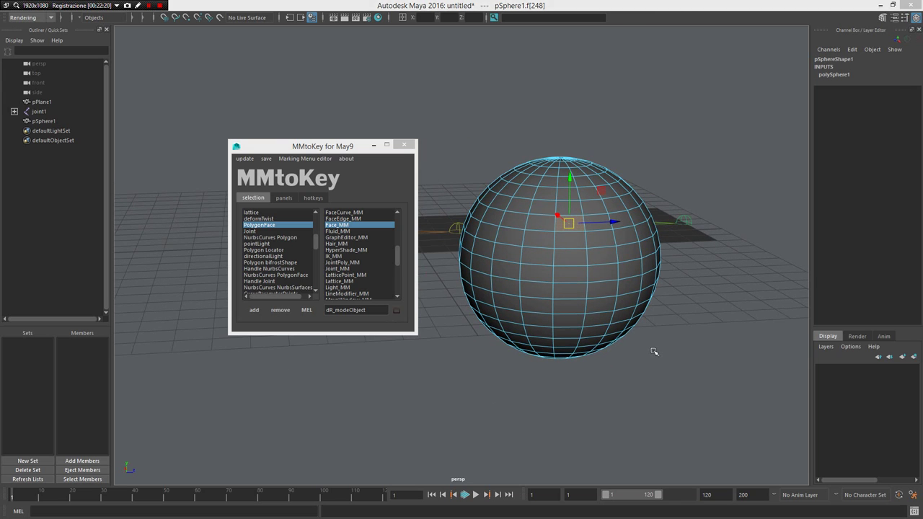
{"action": "key", "text": "F8"}
{"action": "left_click", "coordinate": [634, 305]}
{"action": "right_click_drag", "start_coordinate": [634, 305], "coordinate": [634, 315]}
{"action": "key", "text": "F8"}
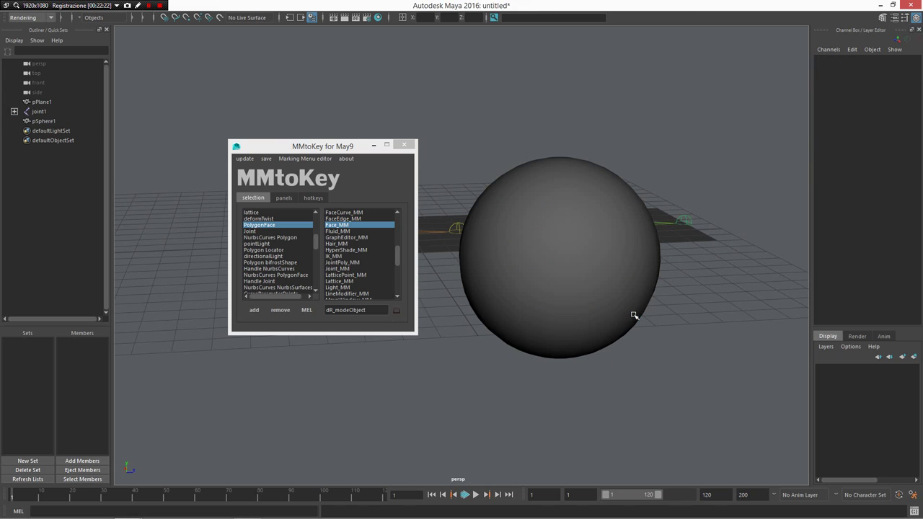
Toggle component mode on the sphere and select the whole sphere as an object.
{"action": "left_click", "coordinate": [634, 316]}
{"action": "key", "text": "F8"}
{"action": "key", "text": "F8"}
{"action": "left_click_drag", "start_coordinate": [631, 318], "coordinate": [596, 268], "text": "alt"}
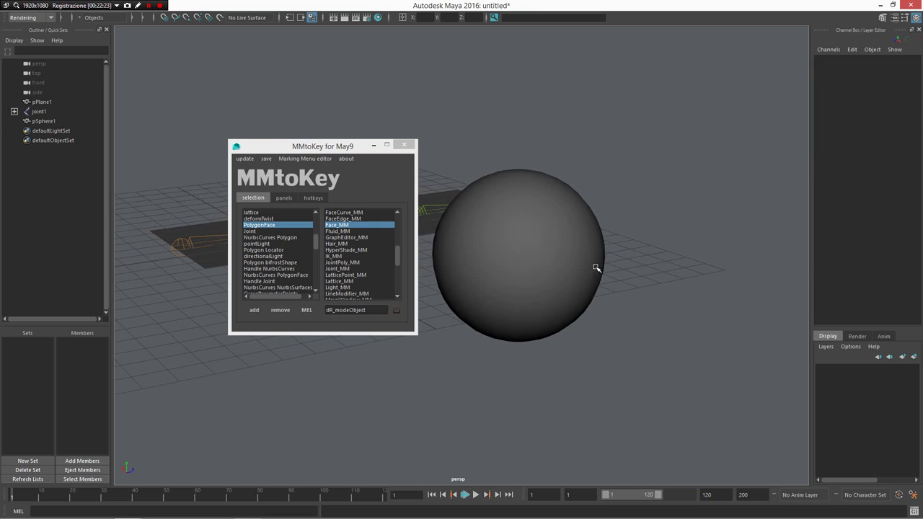
{"action": "left_click", "coordinate": [596, 268]}
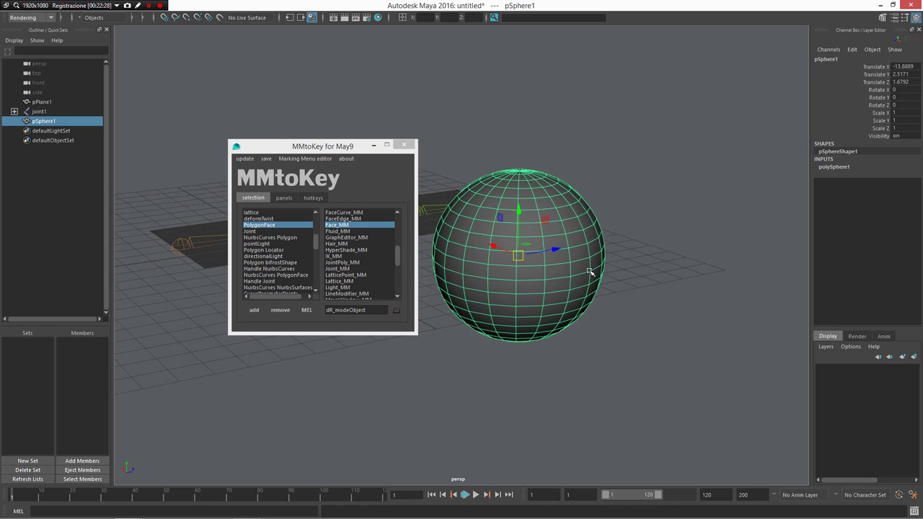
Highlight the ControlVertices(CVs) entry in MMtoKey and check the command executed when its marking menu is not opened.
{"action": "scroll", "coordinate": [263, 249], "scroll_direction": "down", "scroll_amount": 3}
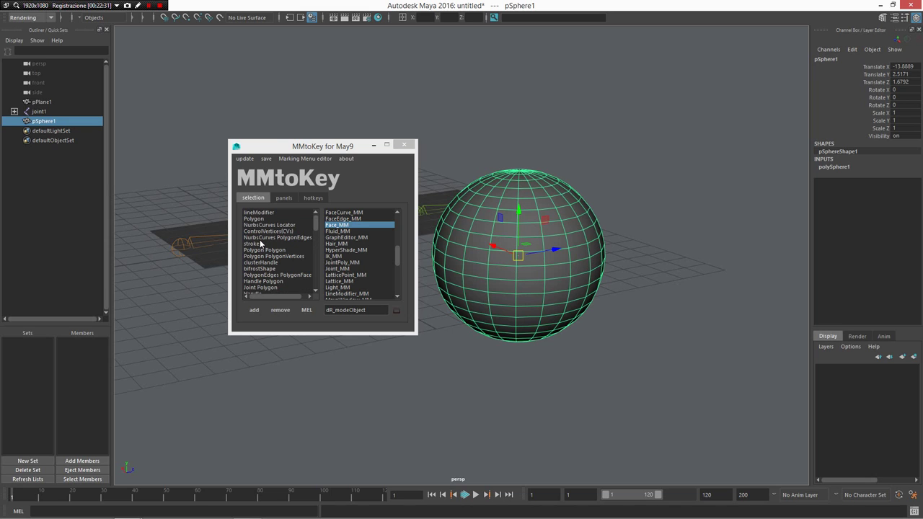
{"action": "left_click", "coordinate": [266, 230]}
{"action": "left_click", "coordinate": [266, 230]}
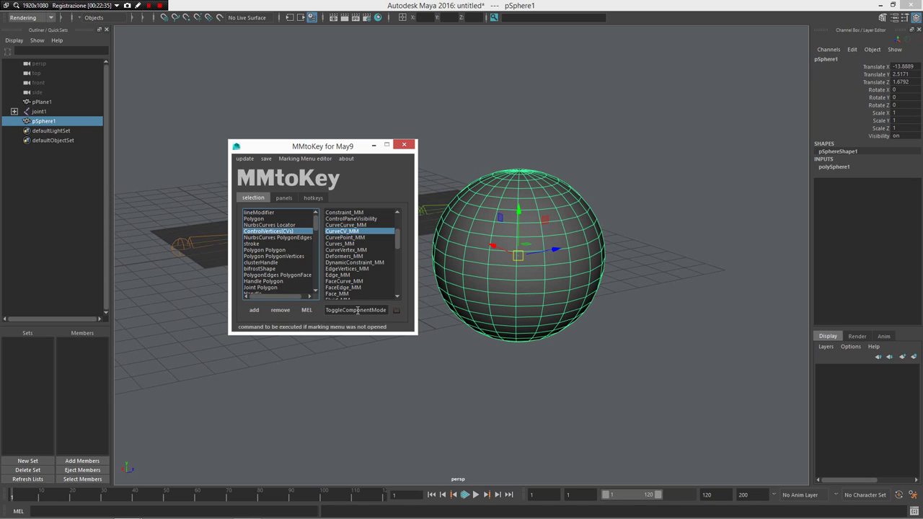
Review the marking menus and commands assigned to the NurbsCurves PolygonEdges and stroke selection types in MMtoKey.
{"action": "left_click", "coordinate": [294, 238]}
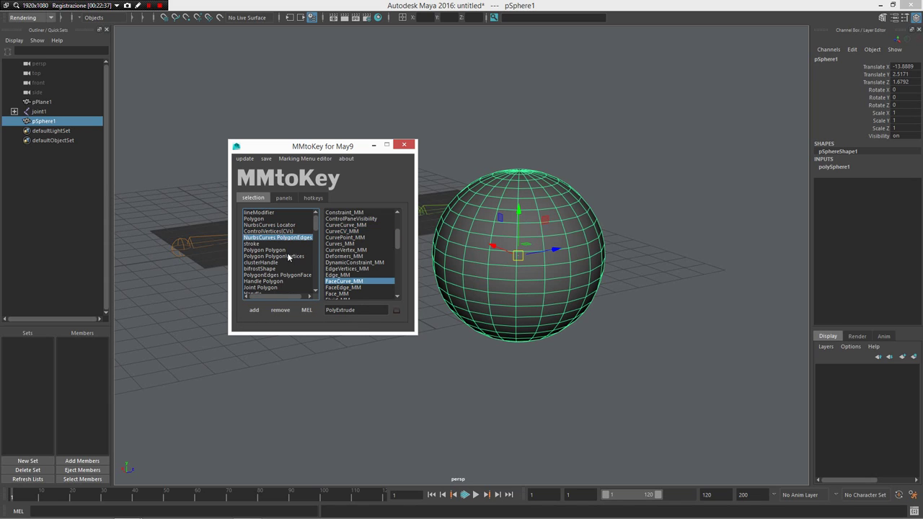
{"action": "left_click", "coordinate": [290, 244]}
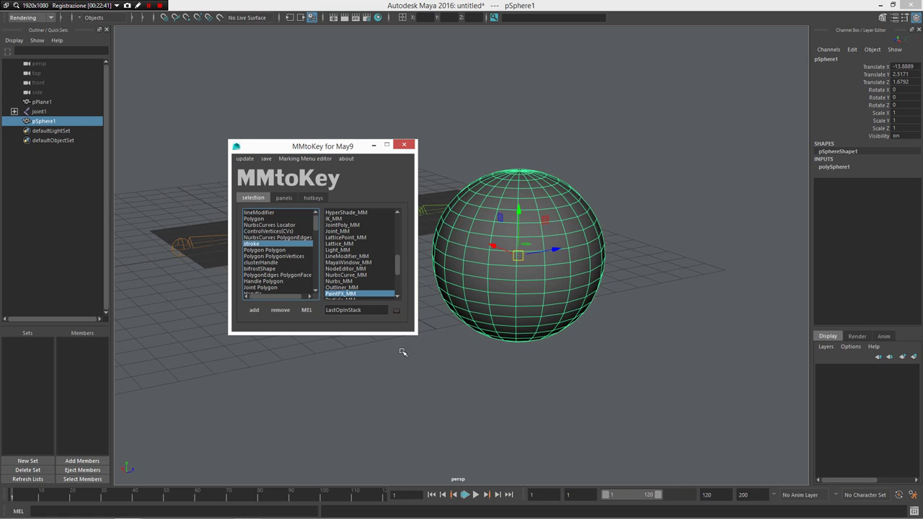
Delete the sphere and paint a leafy tree Paint Effects stroke in the empty space beside the grid.
{"action": "left_click_drag", "start_coordinate": [534, 373], "coordinate": [593, 319], "text": "alt"}
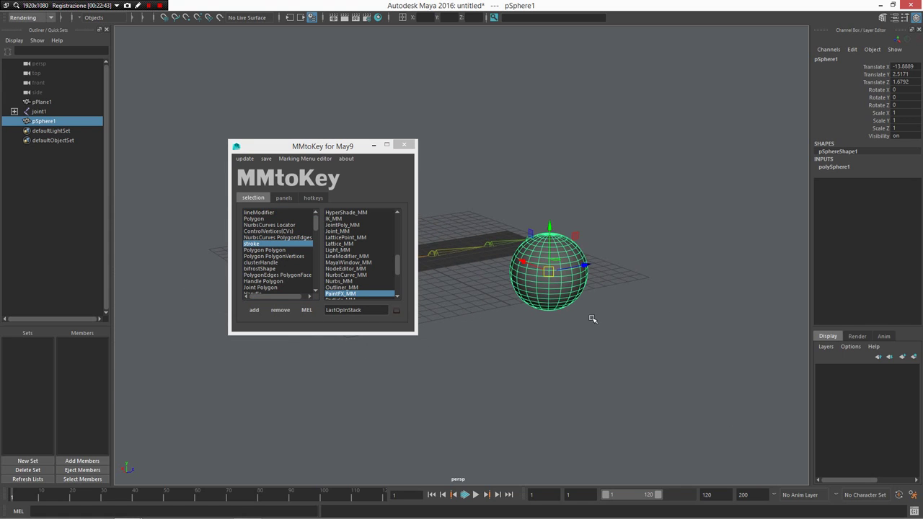
{"action": "key", "text": "Delete"}
{"action": "right_click", "coordinate": [655, 258]}
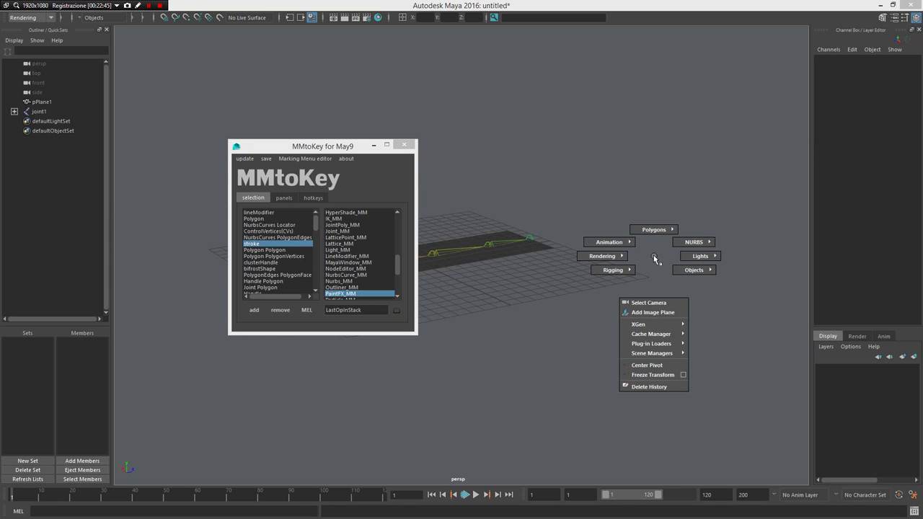
{"action": "mouse_move", "coordinate": [655, 258]}
{"action": "right_mouse_down"}
{"action": "mouse_move", "coordinate": [696, 282]}
{"action": "mouse_move", "coordinate": [622, 291]}
{"action": "mouse_move", "coordinate": [634, 293]}
{"action": "right_mouse_up"}
{"action": "left_click_drag", "start_coordinate": [755, 257], "coordinate": [758, 253]}
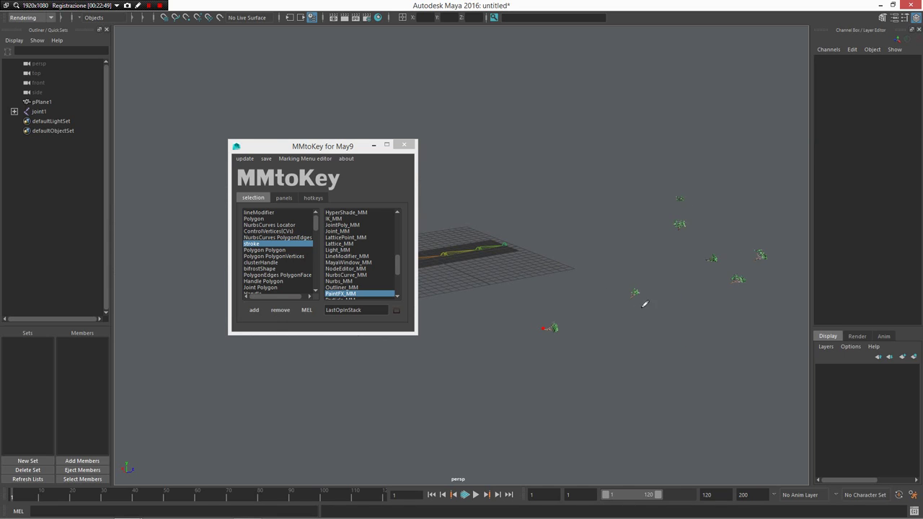
{"action": "mouse_move", "coordinate": [642, 305]}
{"action": "left_mouse_down", "text": "alt"}
{"action": "mouse_move", "coordinate": [627, 288]}
{"action": "mouse_move", "coordinate": [581, 347]}
{"action": "mouse_move", "coordinate": [641, 226]}
{"action": "mouse_move", "coordinate": [612, 264]}
{"action": "left_mouse_up", "text": "alt"}
{"action": "left_click_drag", "start_coordinate": [608, 232], "coordinate": [622, 221], "text": "alt"}
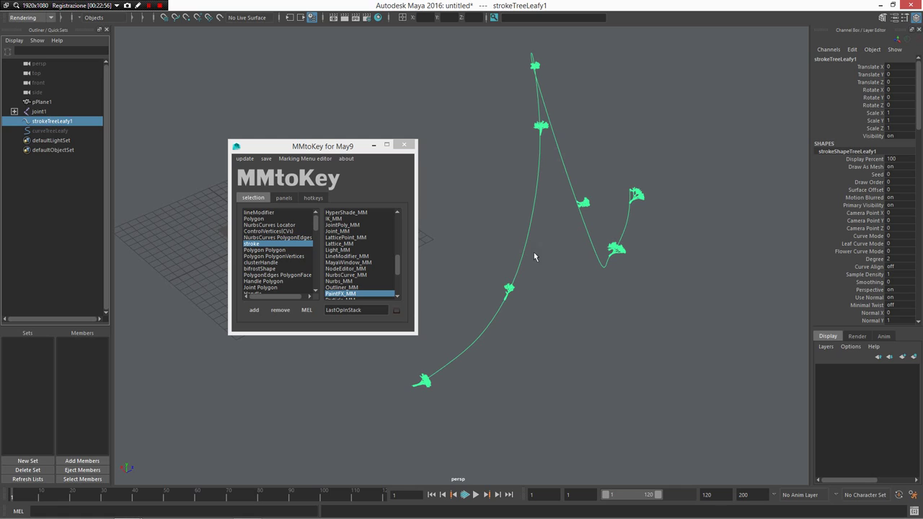
{"action": "left_click_drag", "start_coordinate": [612, 173], "coordinate": [653, 209]}
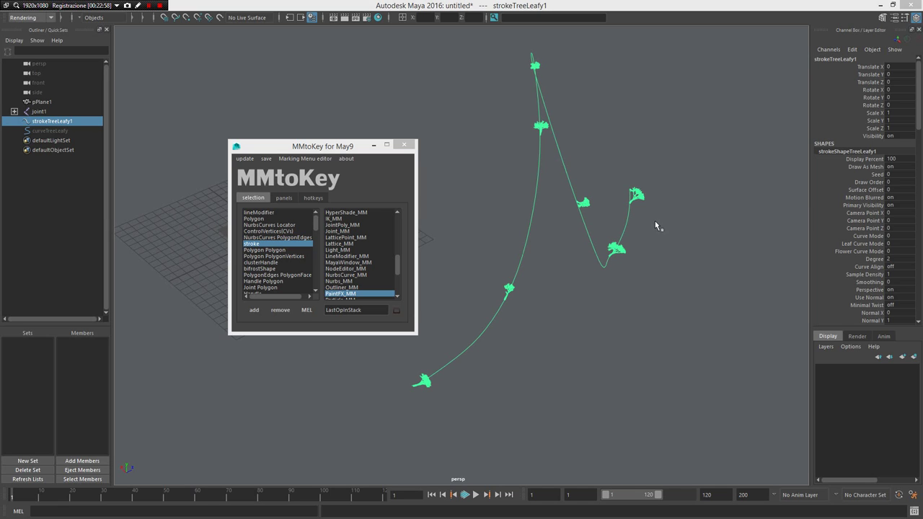
Open the attributes of the stroke's treeLeafy1 brush and examine the Brush Profile, Twist, Mesh, Texturing, Glow and Gaps sections.
{"action": "key", "text": "ctrl+a"}
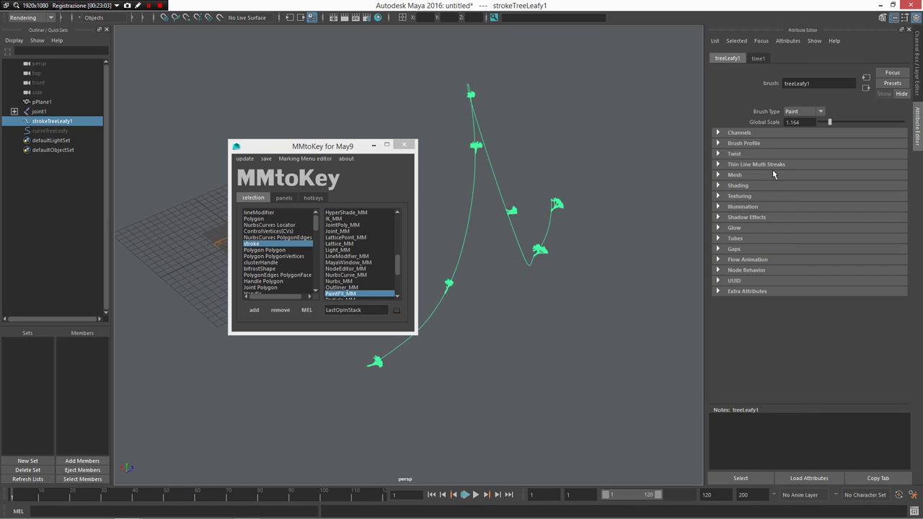
{"action": "left_click", "coordinate": [768, 137]}
{"action": "left_click", "coordinate": [768, 137]}
{"action": "left_click", "coordinate": [769, 142]}
{"action": "left_click", "coordinate": [769, 248]}
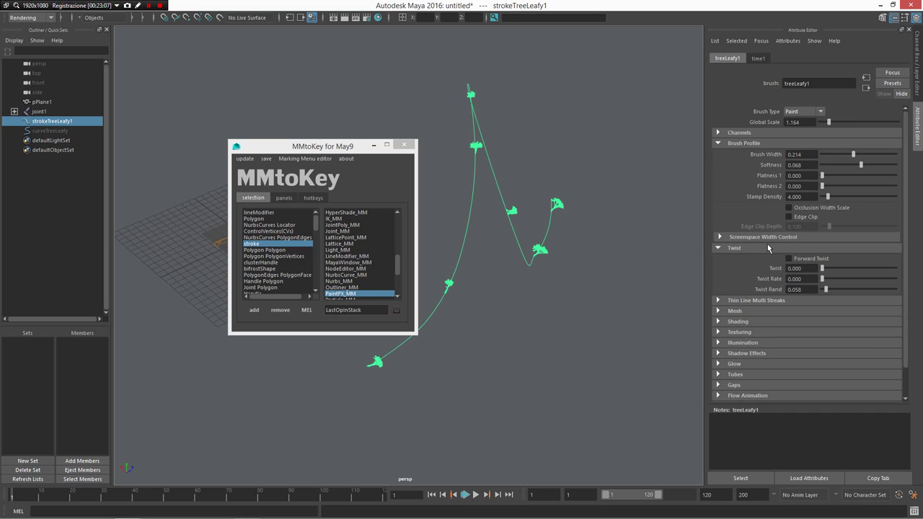
{"action": "left_click", "coordinate": [758, 312]}
{"action": "scroll", "coordinate": [756, 303], "scroll_direction": "down", "scroll_amount": 3}
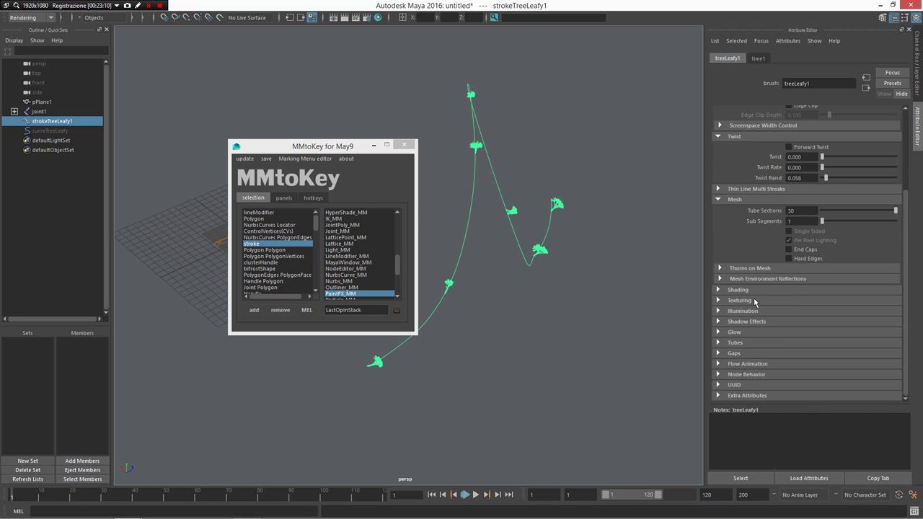
{"action": "left_click", "coordinate": [754, 301]}
{"action": "scroll", "coordinate": [754, 302], "scroll_direction": "down", "scroll_amount": 6}
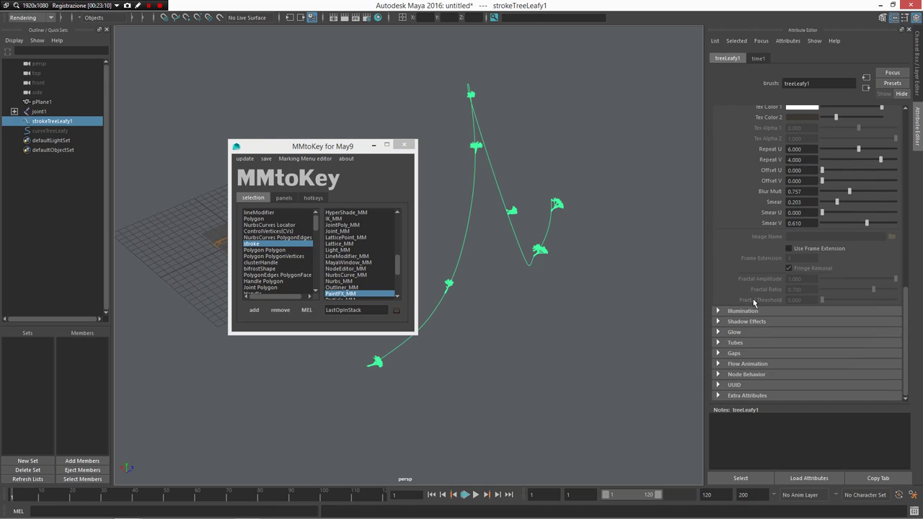
{"action": "left_click", "coordinate": [734, 331]}
{"action": "scroll", "coordinate": [751, 339], "scroll_direction": "down", "scroll_amount": 1}
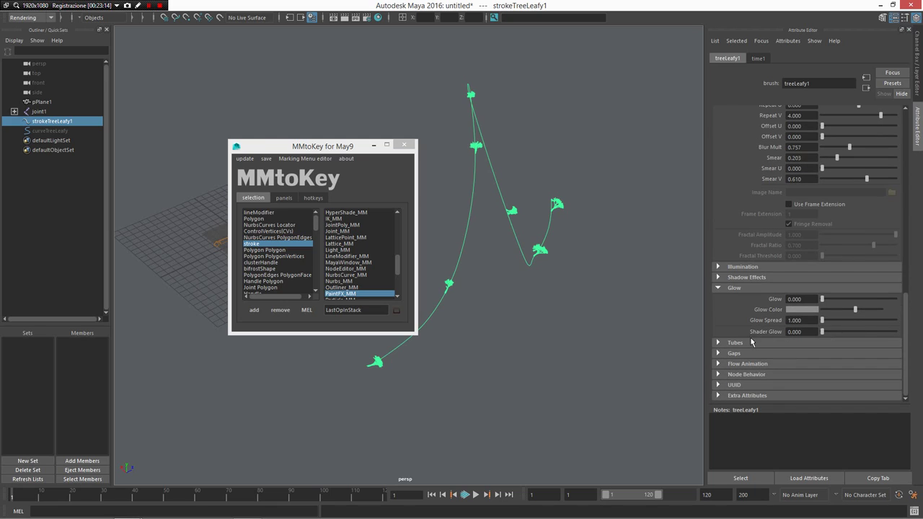
{"action": "left_click", "coordinate": [753, 353]}
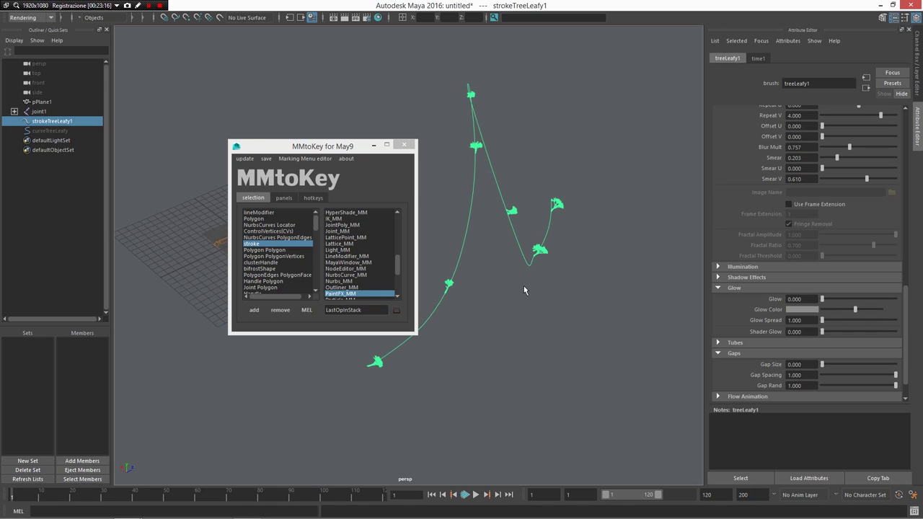
Review the marking menus assigned to Polygon Polygon, clusterHandle, bifrostShape and Handle, and close the MMtoKey window.
{"action": "left_click", "coordinate": [287, 251]}
{"action": "scroll", "coordinate": [282, 288], "scroll_direction": "down", "scroll_amount": 2}
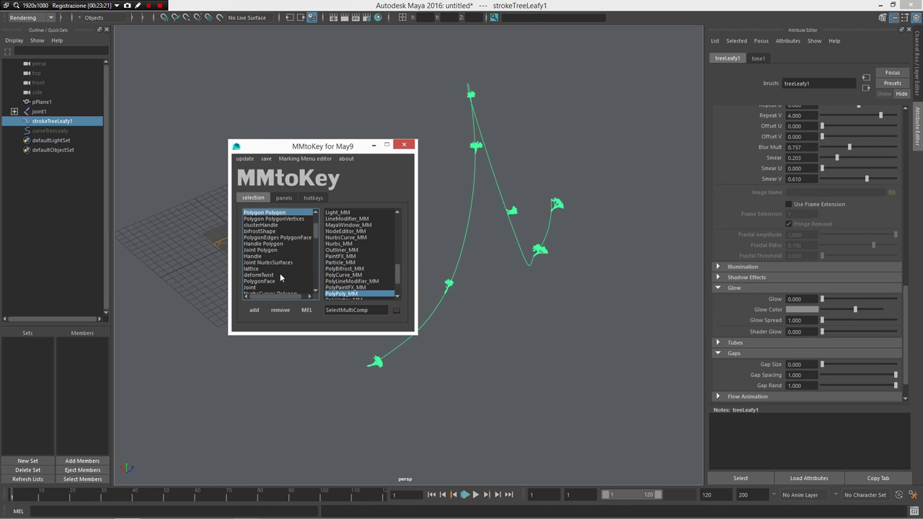
{"action": "left_click", "coordinate": [275, 225]}
{"action": "left_click", "coordinate": [276, 233]}
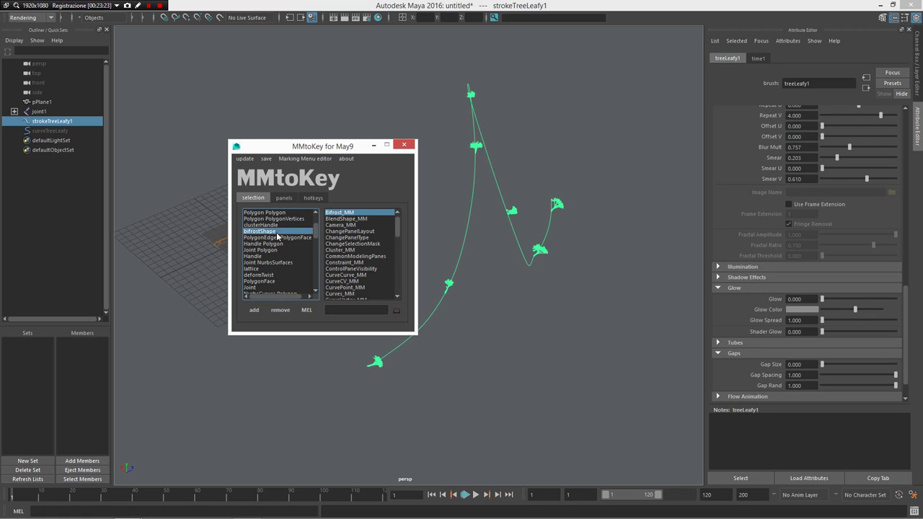
{"action": "left_click", "coordinate": [274, 256]}
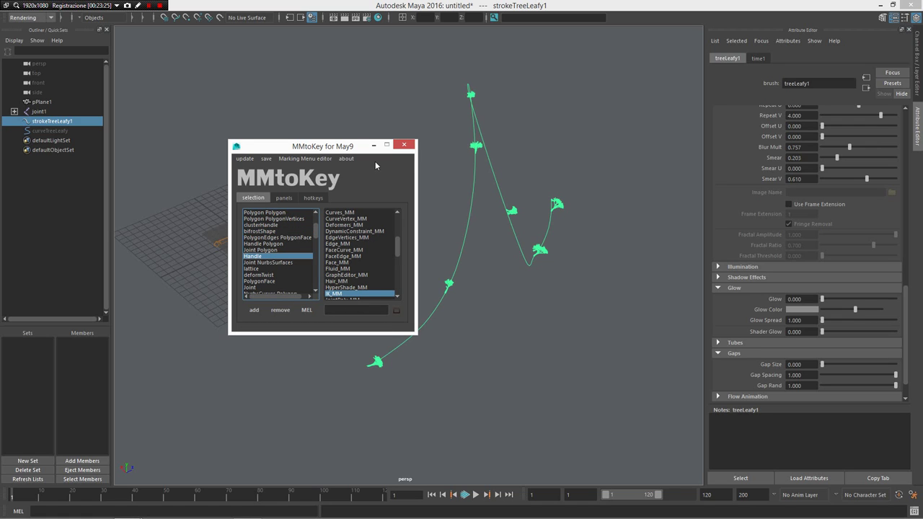
{"action": "left_click", "coordinate": [404, 145]}
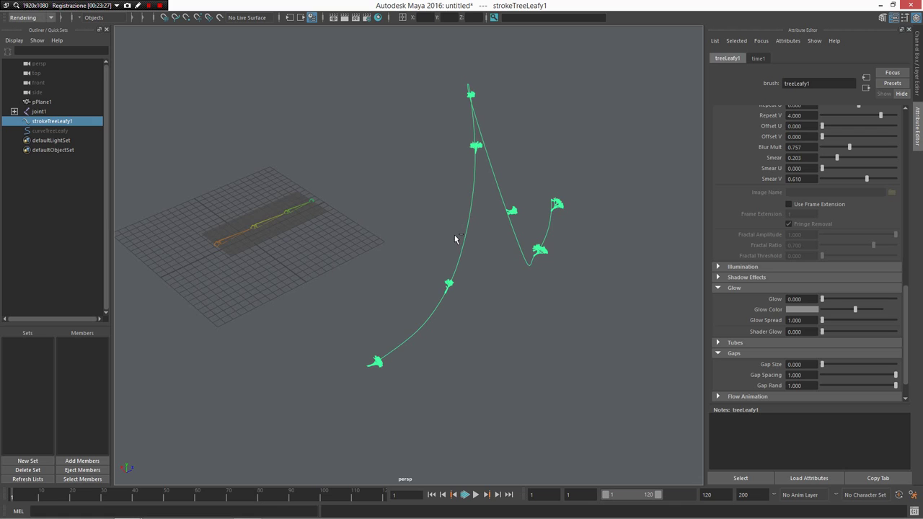
Create a new scene, discarding the current scene's changes and the unsaved Paint Effects image.
{"action": "key", "text": "ctrl+n"}
{"action": "left_click", "coordinate": [463, 269]}
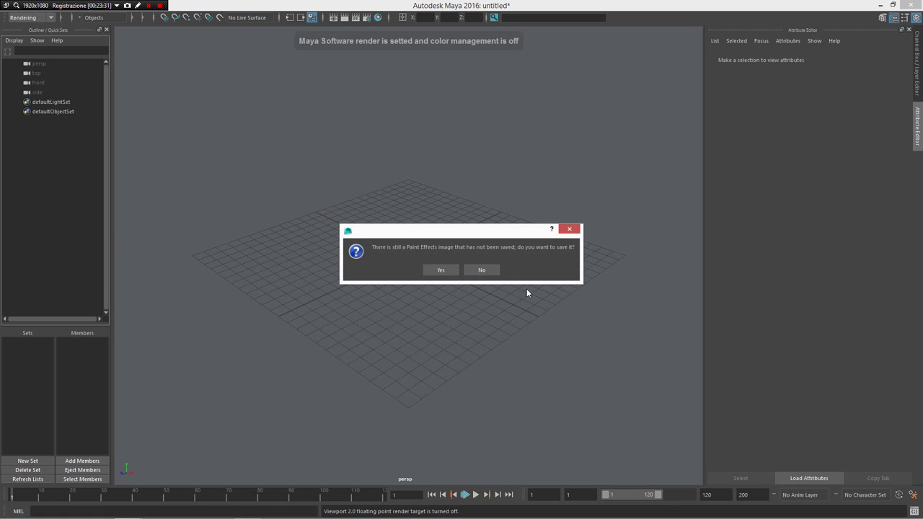
{"action": "left_click", "coordinate": [481, 269]}
Close the Tool Settings and hide the Channel Box, with the Outliner and Attribute Editor shown.
{"action": "left_click", "coordinate": [904, 19]}
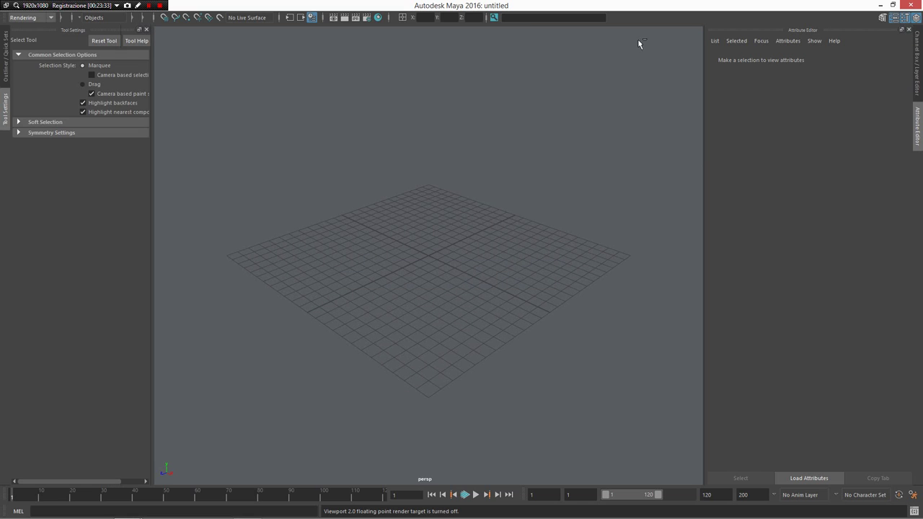
{"action": "left_click", "coordinate": [147, 30]}
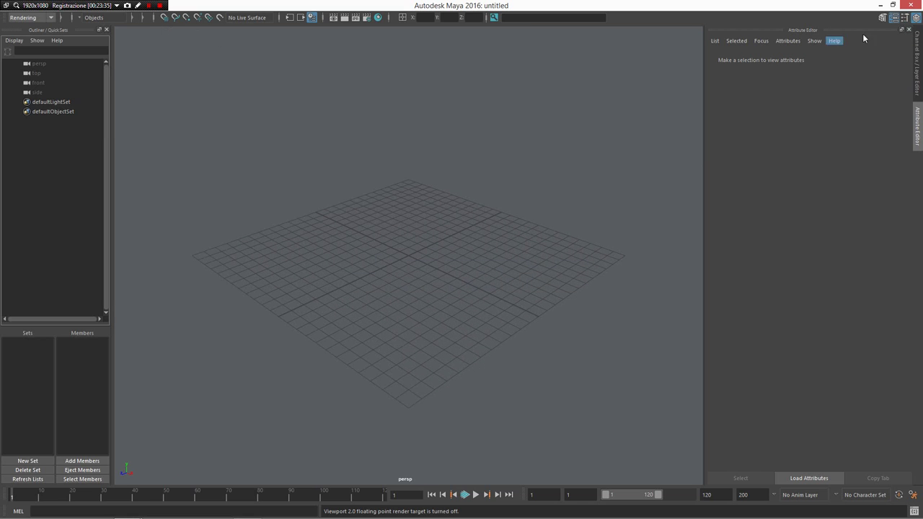
{"action": "left_click", "coordinate": [905, 19]}
{"action": "left_click", "coordinate": [908, 20]}
{"action": "left_click", "coordinate": [911, 20]}
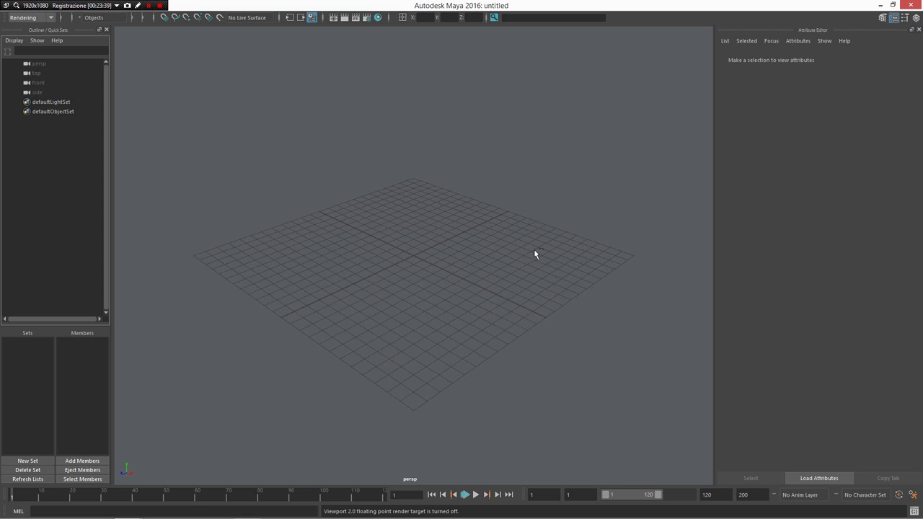
Create a polygon sphere with a radius of about 7.8 on the grid and assign it a new Anisotropic material.
{"action": "right_click", "coordinate": [517, 265]}
{"action": "right_click_drag", "start_coordinate": [516, 201], "coordinate": [390, 195]}
{"action": "left_click_drag", "start_coordinate": [385, 267], "coordinate": [476, 249]}
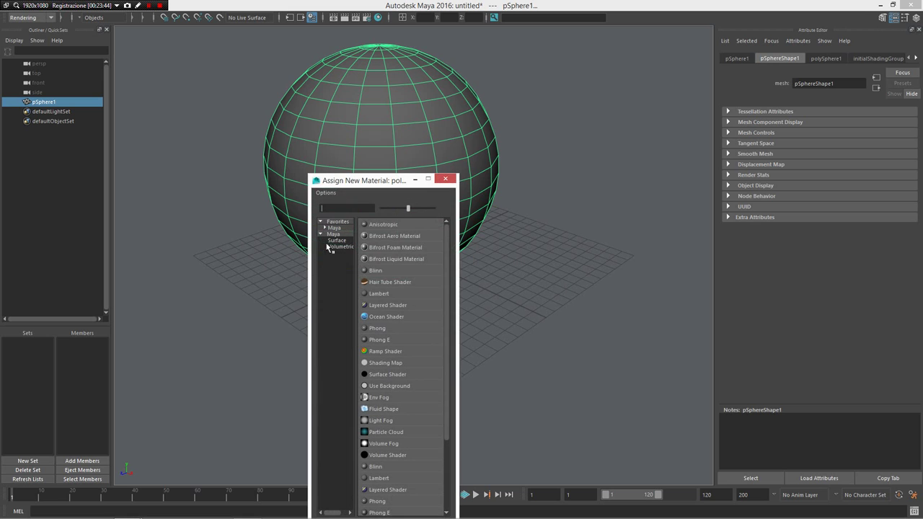
{"action": "left_click", "coordinate": [389, 226]}
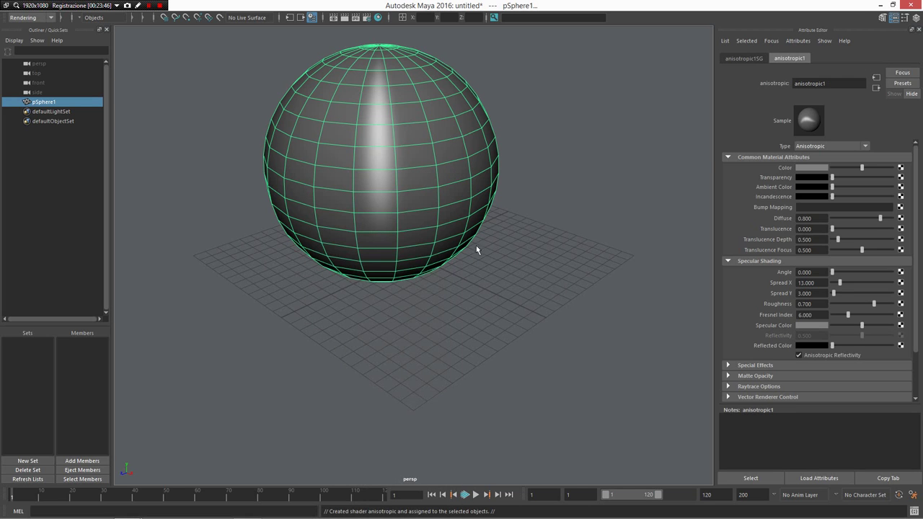
Switch the panel layout through Persp and Node Editor to Persp and Hypershade.
{"action": "left_click_drag", "start_coordinate": [468, 261], "coordinate": [484, 264], "text": "alt"}
{"action": "right_click_drag", "start_coordinate": [484, 264], "coordinate": [484, 239], "text": "alt"}
{"action": "left_click_drag", "start_coordinate": [484, 238], "coordinate": [477, 257], "text": "alt"}
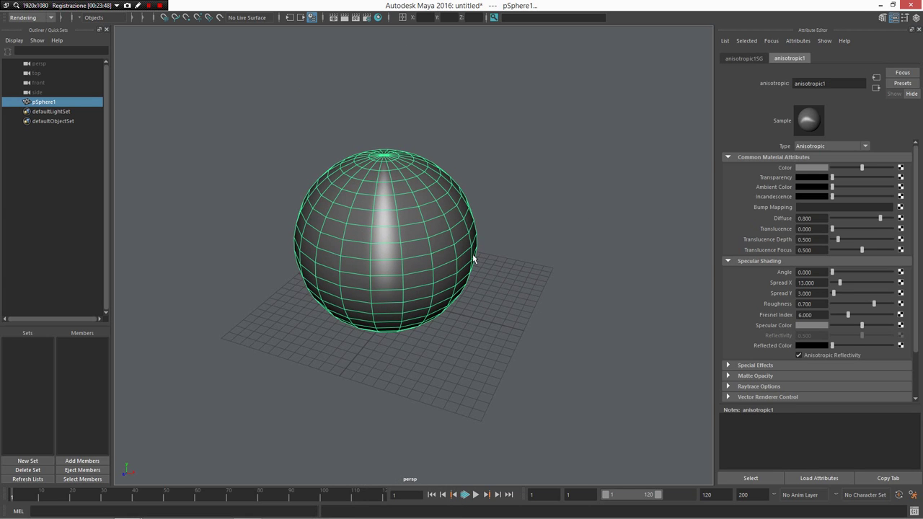
{"action": "key", "text": "space"}
{"action": "right_click_drag", "start_coordinate": [525, 437], "coordinate": [494, 428], "text": "alt"}
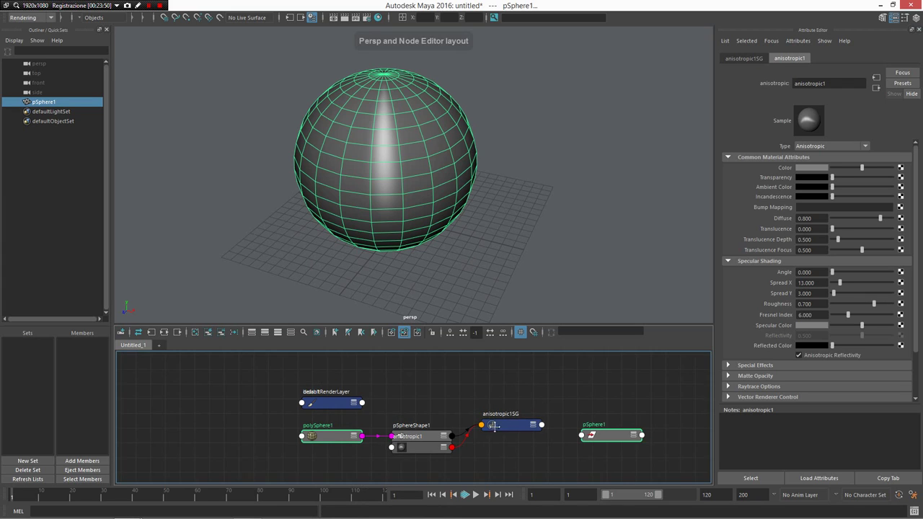
{"action": "middle_click_drag", "start_coordinate": [420, 424], "coordinate": [352, 418], "text": "alt"}
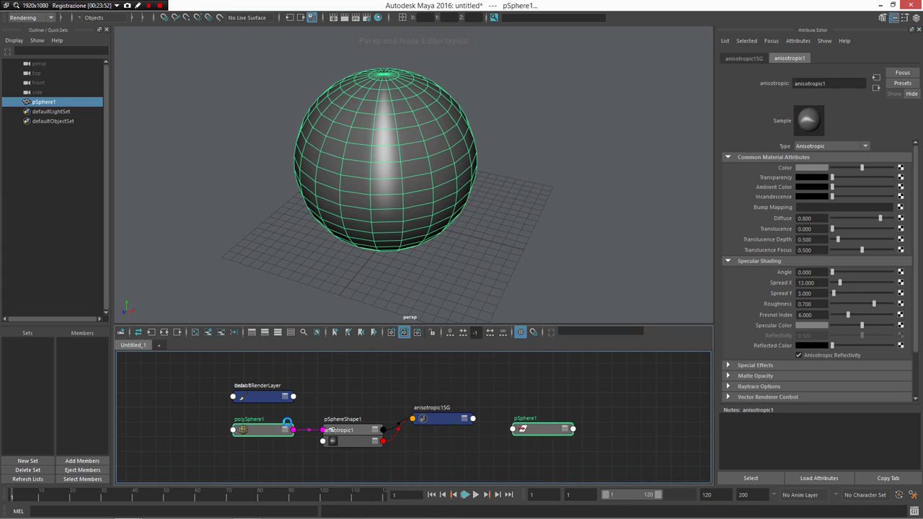
{"action": "key", "text": "shift+braceright"}
{"action": "right_click_drag", "start_coordinate": [492, 433], "coordinate": [248, 357], "text": "alt"}
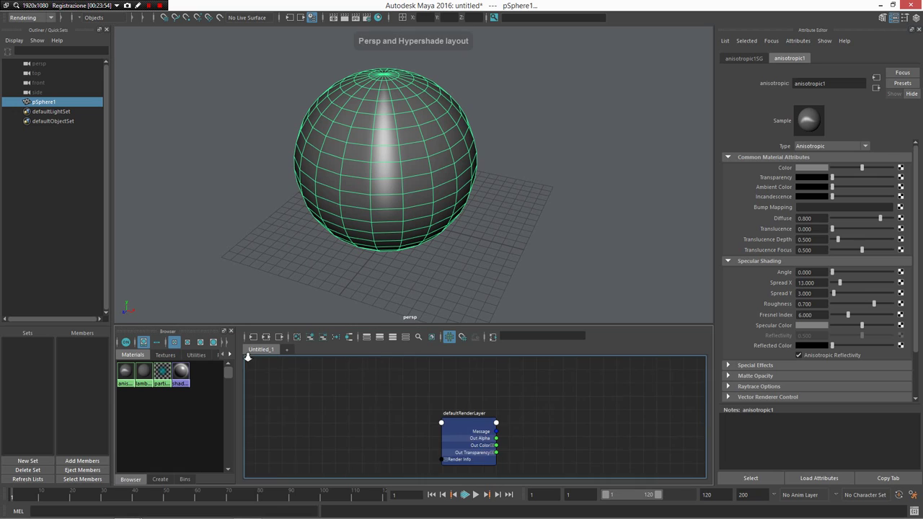
Replace the Attribute Editor with the Channel Box and select the defaultRenderLayer node in the Hypershade work area.
{"action": "left_click", "coordinate": [918, 29]}
{"action": "left_click", "coordinate": [905, 18]}
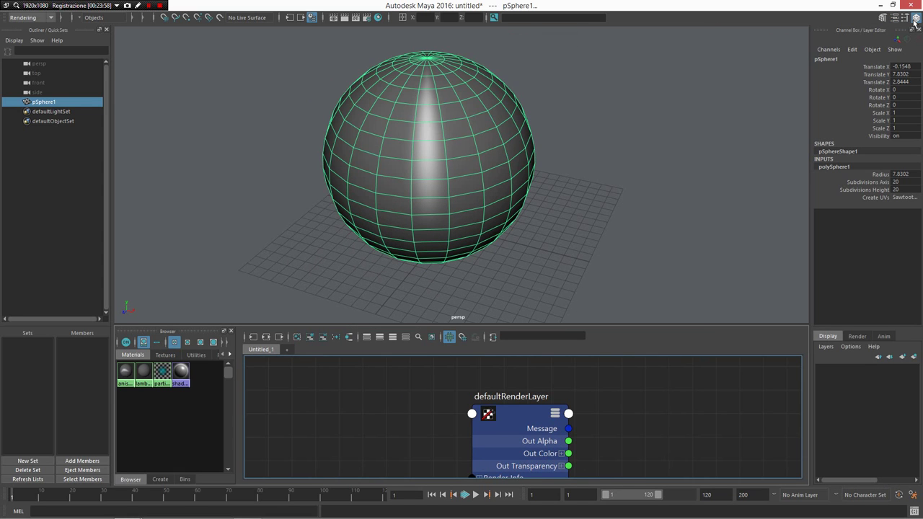
{"action": "left_click", "coordinate": [168, 424]}
{"action": "left_click_drag", "start_coordinate": [381, 381], "coordinate": [607, 448]}
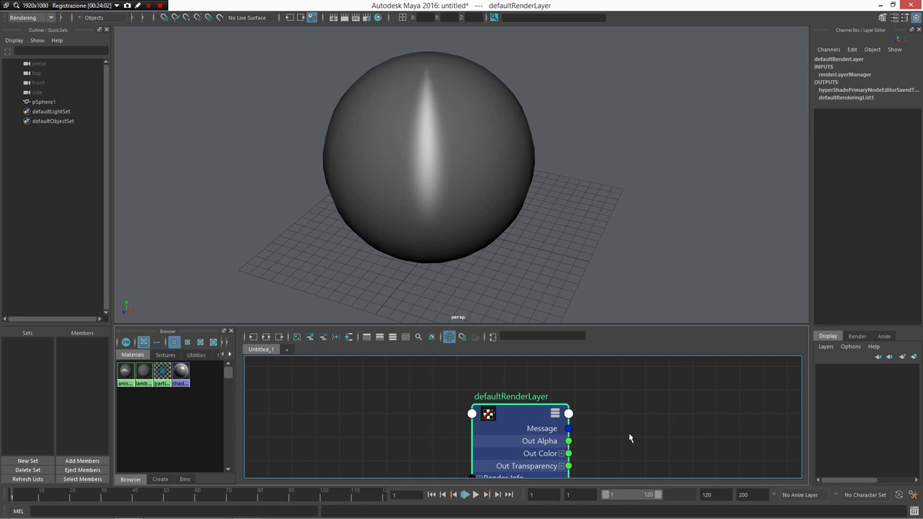
Graph the anisotropic material's network in the Hypershade, show its attributes, and clear the selection.
{"action": "left_click", "coordinate": [125, 372]}
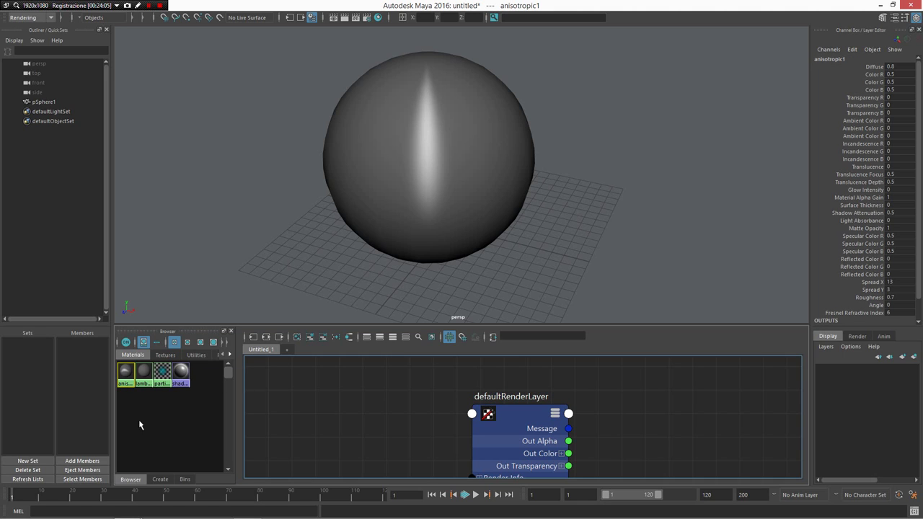
{"action": "left_click", "coordinate": [124, 376]}
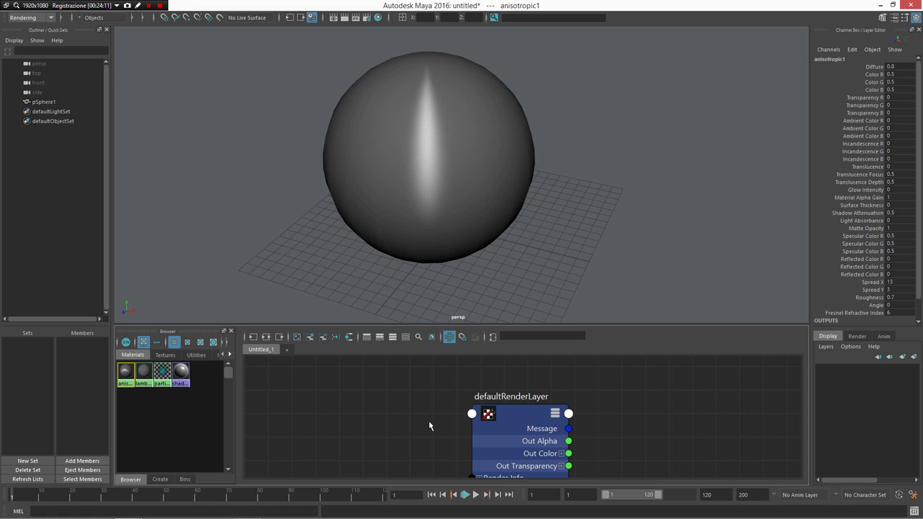
{"action": "key", "text": "ctrl+a"}
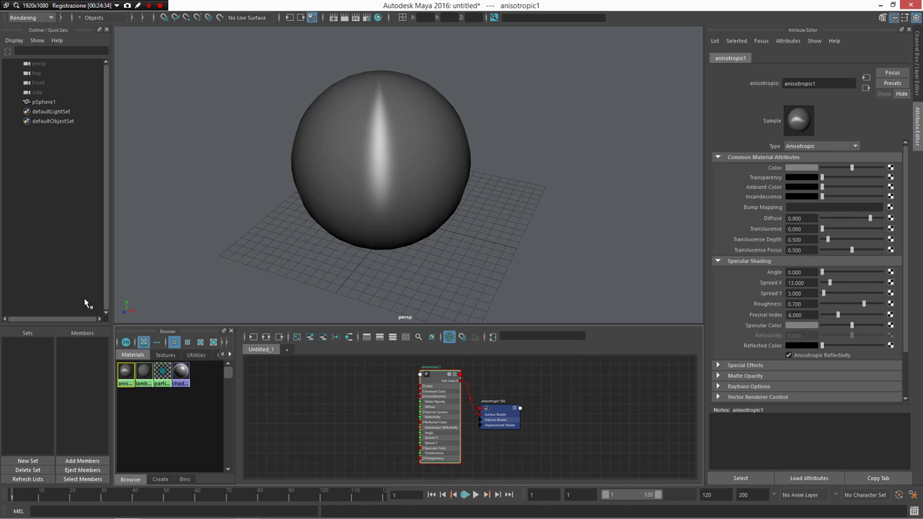
{"action": "left_click", "coordinate": [469, 256]}
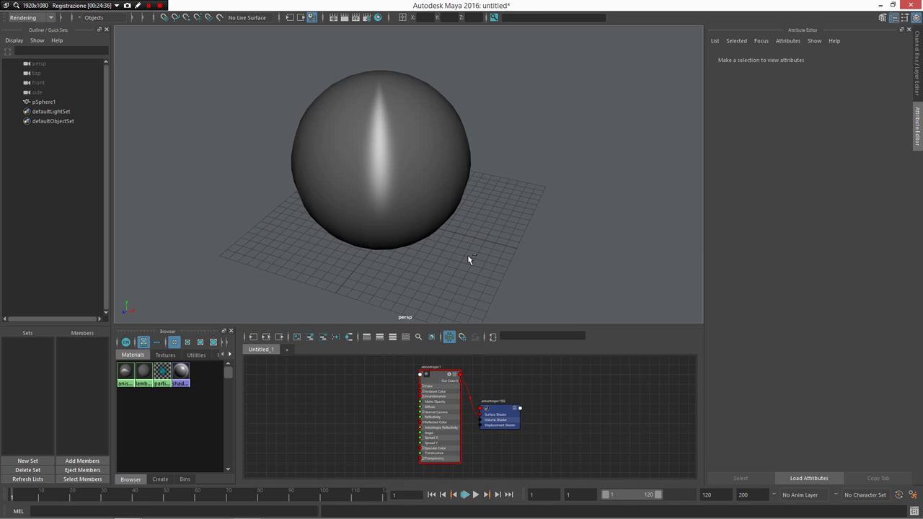
Examine the marking menu and MEL command assigned to hyperShadePanel1 in MMtoKey, and close the manager.
{"action": "key", "text": "alt+Tab"}
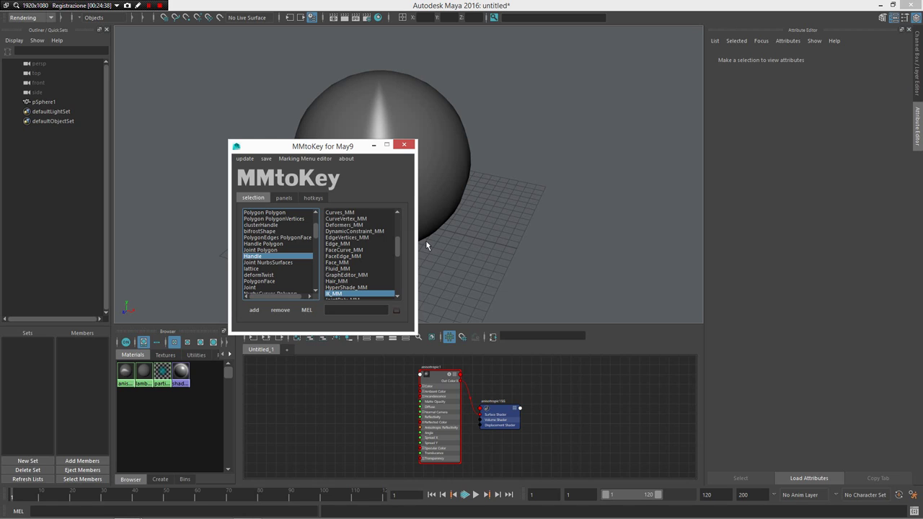
{"action": "left_click", "coordinate": [284, 198]}
{"action": "scroll", "coordinate": [274, 232], "scroll_direction": "down", "scroll_amount": 4}
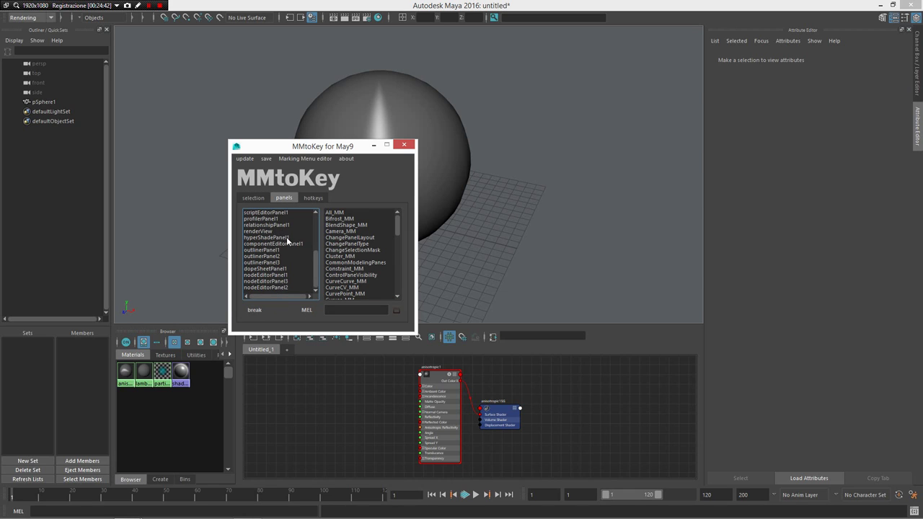
{"action": "left_click", "coordinate": [286, 238]}
{"action": "scroll", "coordinate": [367, 269], "scroll_direction": "down", "scroll_amount": 3}
{"action": "scroll", "coordinate": [367, 267], "scroll_direction": "up", "scroll_amount": 1}
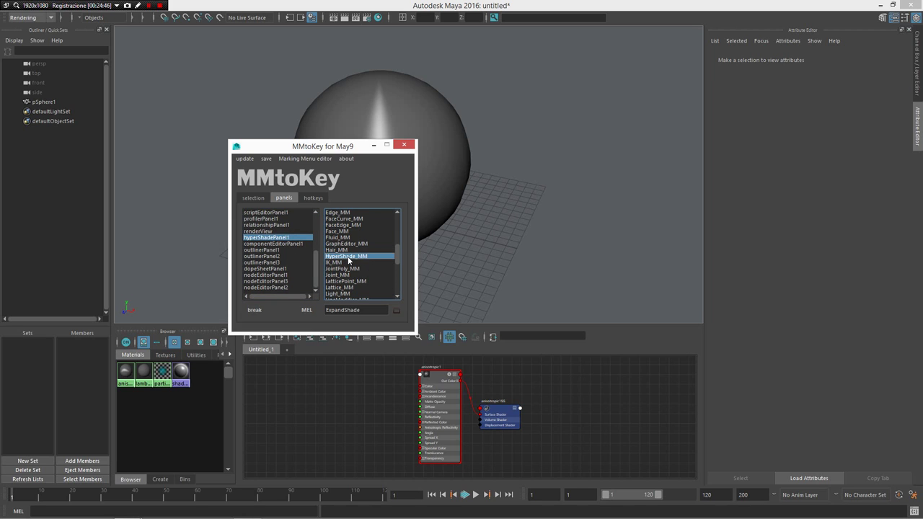
{"action": "left_click_drag", "start_coordinate": [372, 311], "coordinate": [312, 312]}
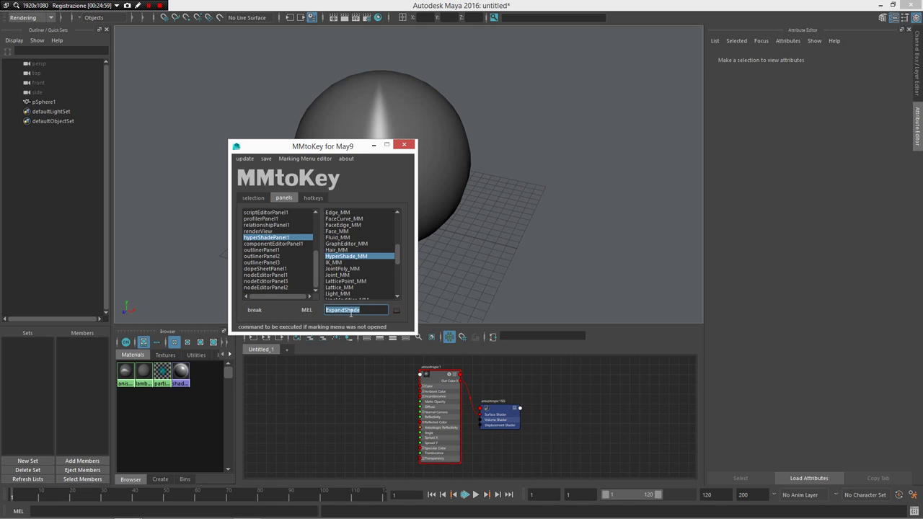
{"action": "left_click", "coordinate": [306, 309]}
{"action": "left_click", "coordinate": [307, 310]}
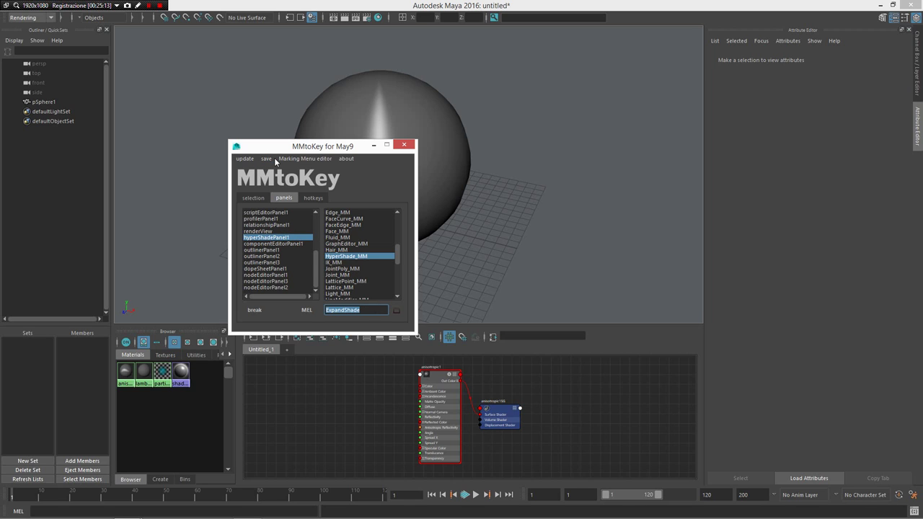
{"action": "left_click", "coordinate": [406, 145]}
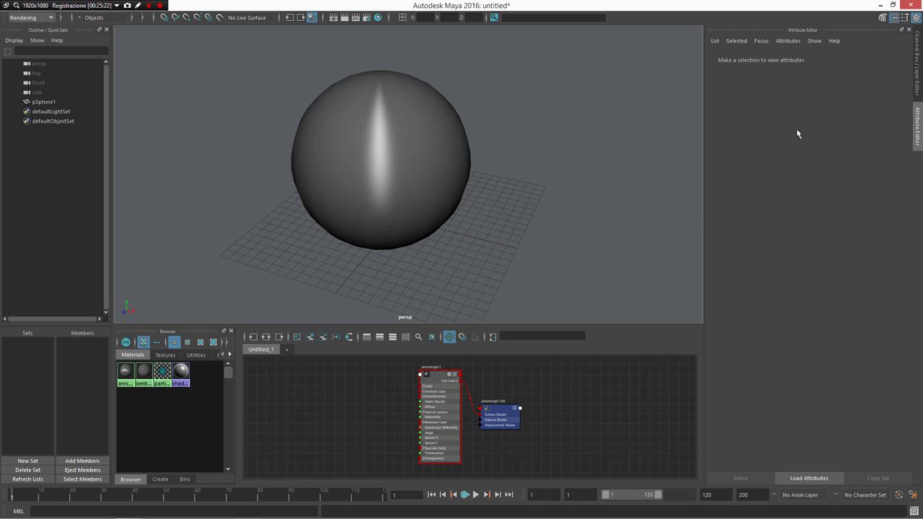
Replace the Attribute Editor with the Channel Box and maximize the persp view.
{"action": "left_click", "coordinate": [910, 34]}
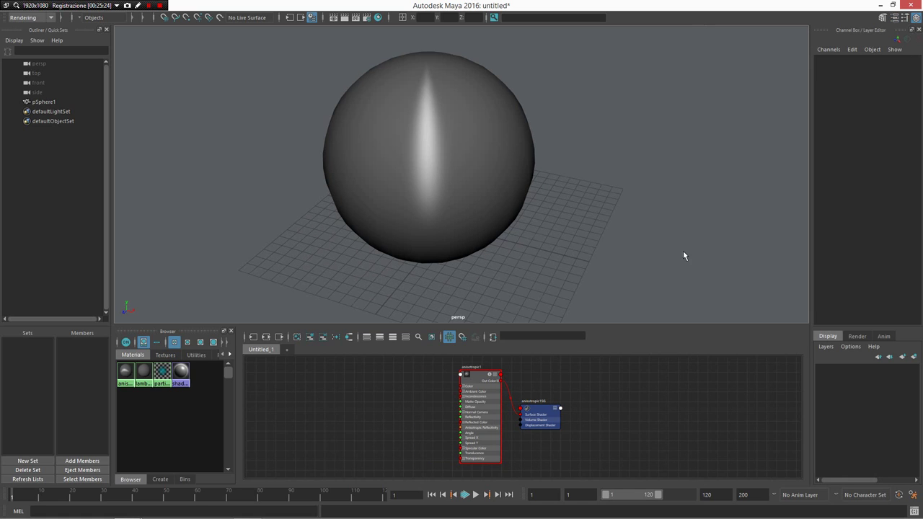
{"action": "key", "text": "space"}
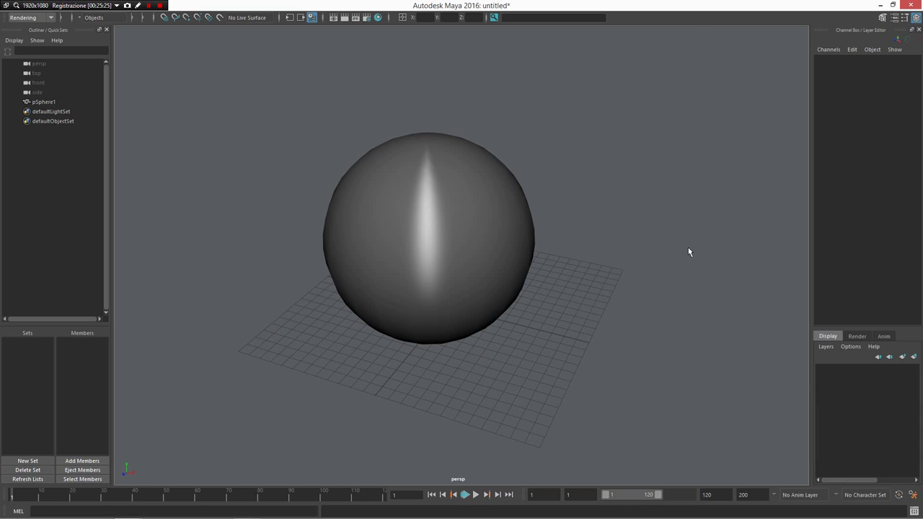
Switch to the May9 Readme in Notepad and review the main default preference changes from Interactive Creation to Hardware Selection.
{"action": "key", "text": "alt+Tab"}
{"action": "scroll", "coordinate": [461, 267], "scroll_direction": "down", "scroll_amount": 6}
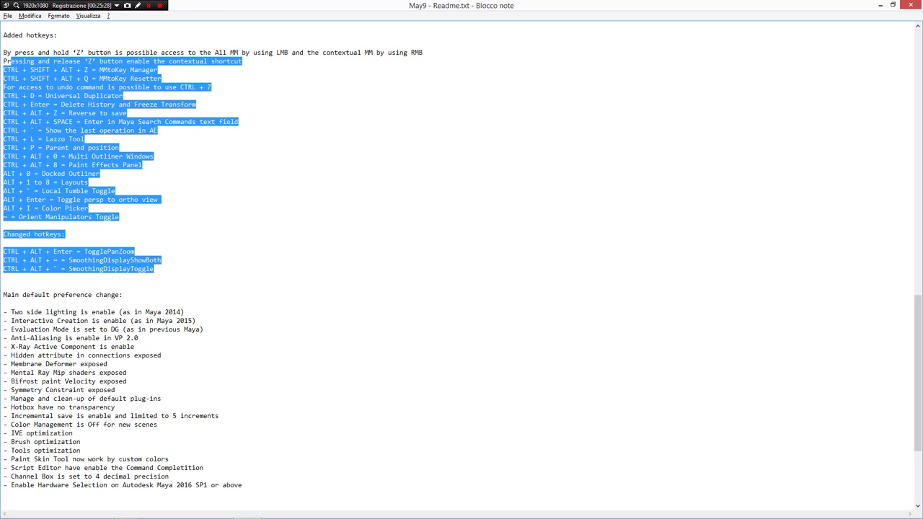
{"action": "left_click", "coordinate": [94, 243]}
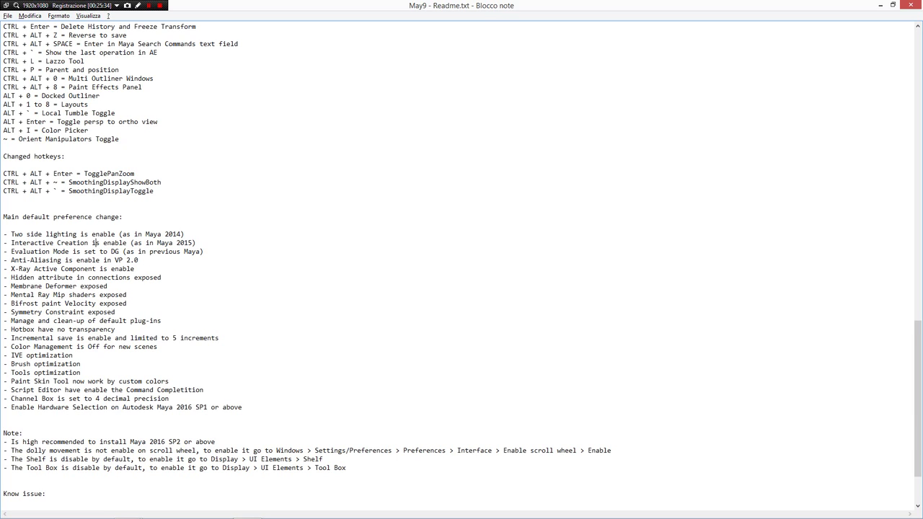
{"action": "left_click_drag", "start_coordinate": [241, 408], "coordinate": [5, 244]}
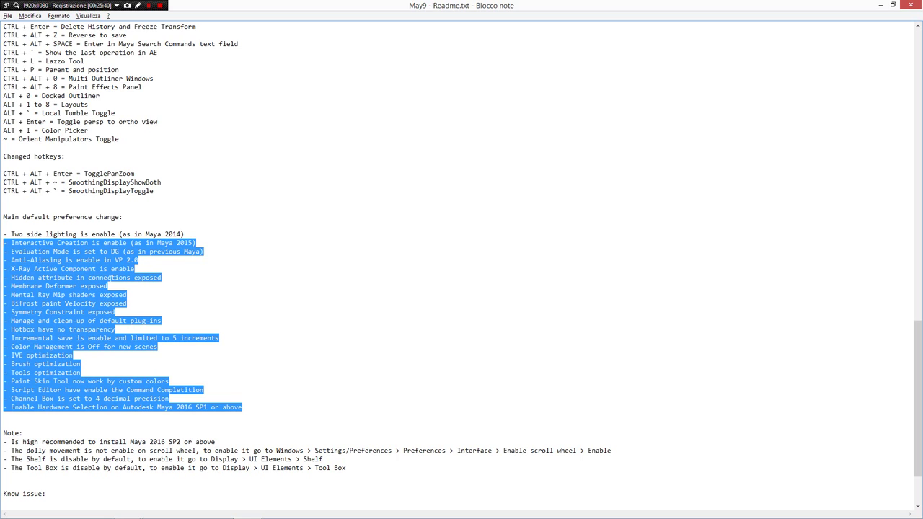
{"action": "left_click", "coordinate": [111, 277]}
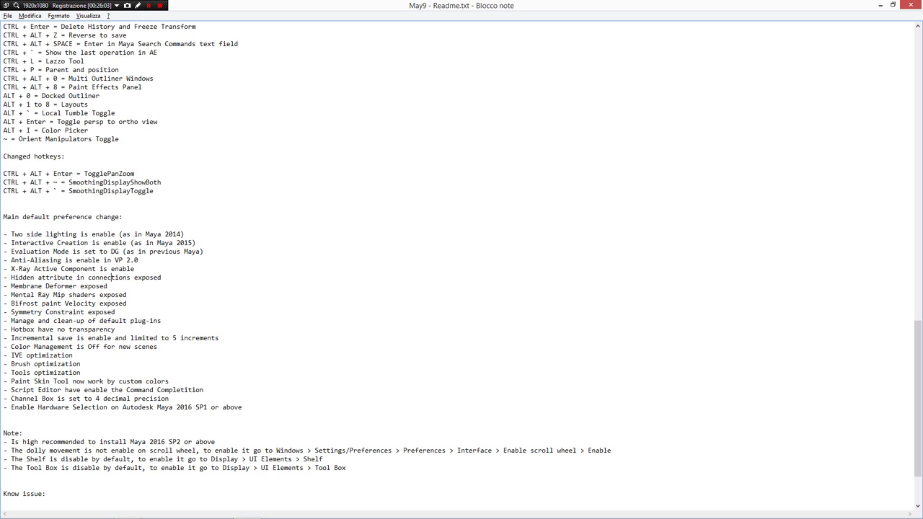
Switch back to Maya, shift the anisotropic sphere slightly with the Move tool, and delete it.
{"action": "key", "text": "alt+Tab"}
{"action": "left_click", "coordinate": [393, 286]}
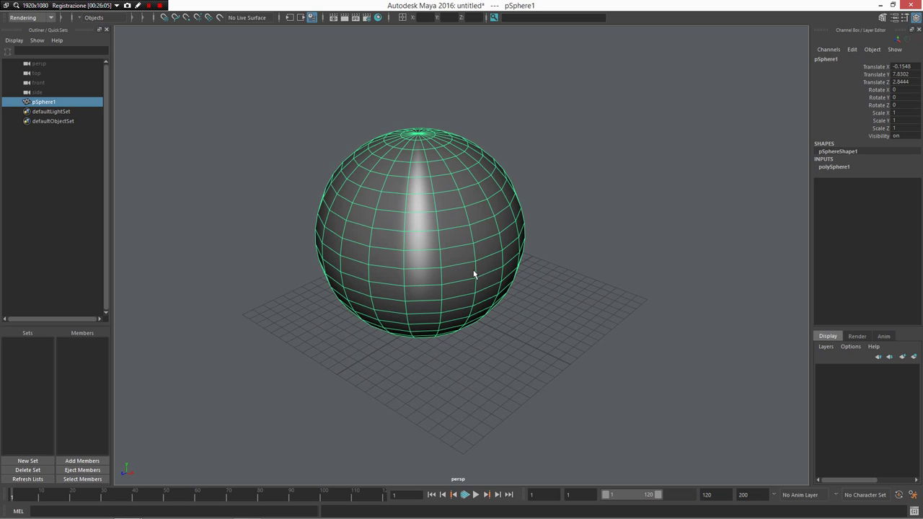
{"action": "key", "text": "w"}
{"action": "mouse_move", "coordinate": [442, 213]}
{"action": "left_mouse_down"}
{"action": "mouse_move", "coordinate": [569, 214]}
{"action": "mouse_move", "coordinate": [463, 177]}
{"action": "mouse_move", "coordinate": [430, 211]}
{"action": "left_mouse_up"}
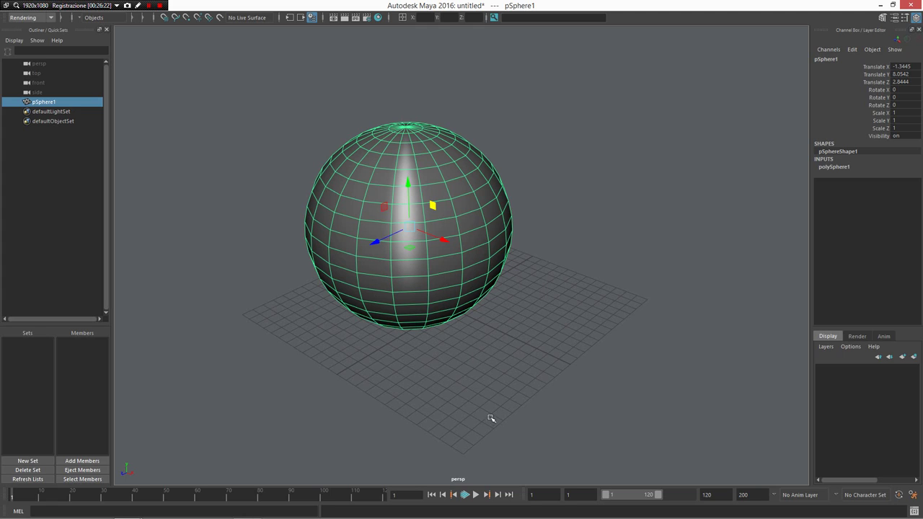
{"action": "left_click_drag", "start_coordinate": [496, 340], "coordinate": [269, 26]}
{"action": "key", "text": "Delete"}
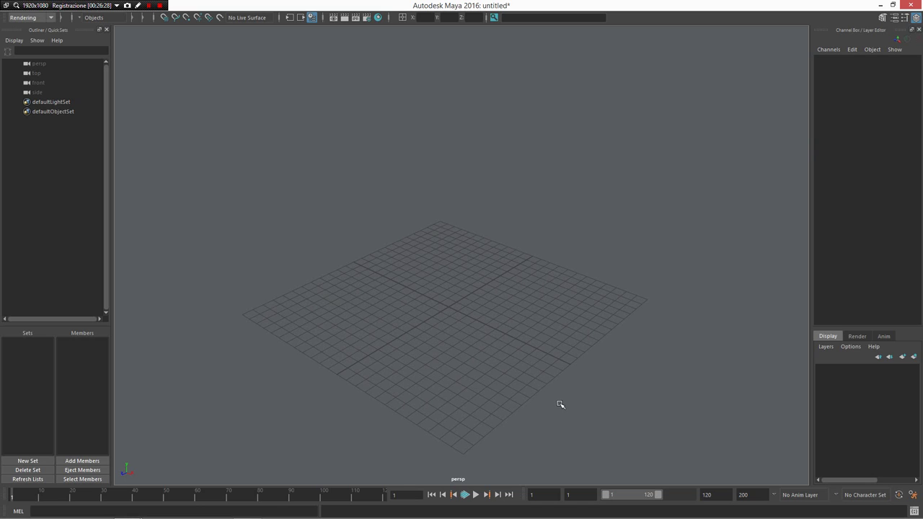
Glance at the Readme, return to Maya, and create a polygon sphere with a radius of about 4.5 on the grid.
{"action": "key", "text": "alt+Tab"}
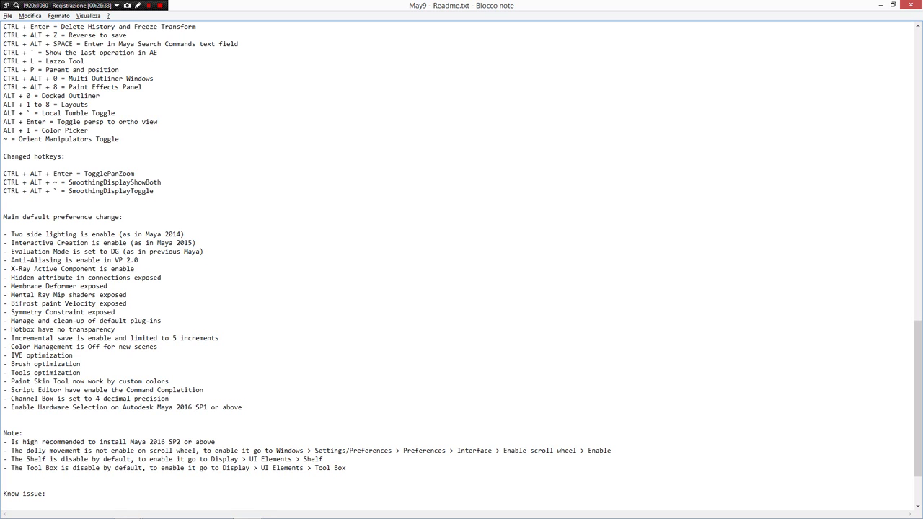
{"action": "key", "text": "alt+Tab"}
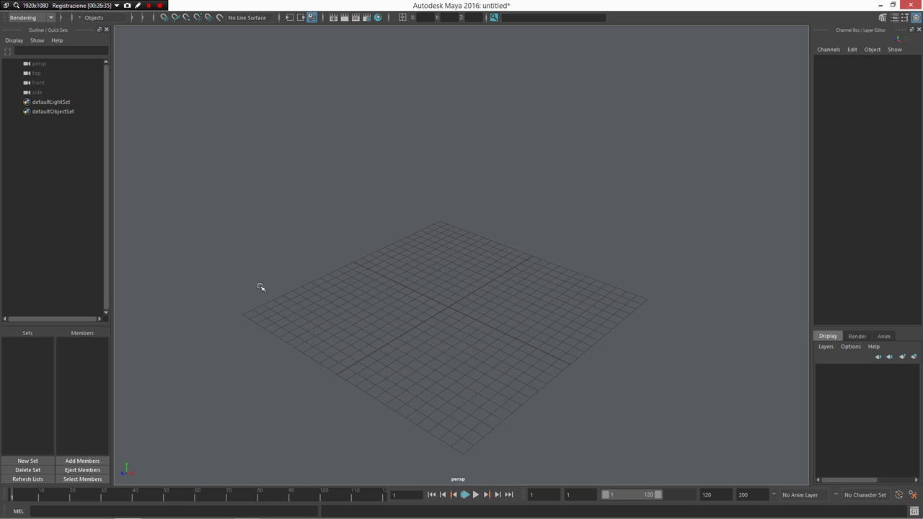
{"action": "mouse_move", "coordinate": [468, 286]}
{"action": "right_mouse_down", "text": "shift"}
{"action": "mouse_move", "coordinate": [463, 219]}
{"action": "mouse_move", "coordinate": [384, 218]}
{"action": "right_mouse_up", "text": "shift"}
{"action": "left_click_drag", "start_coordinate": [440, 325], "coordinate": [496, 310]}
{"action": "left_click_drag", "start_coordinate": [496, 310], "coordinate": [473, 259], "text": "alt"}
Delete a block of faces from one side of the sphere to open it, and select the sphere in object mode.
{"action": "right_click_drag", "start_coordinate": [473, 254], "coordinate": [488, 296]}
{"action": "right_click_drag", "start_coordinate": [483, 288], "coordinate": [482, 284]}
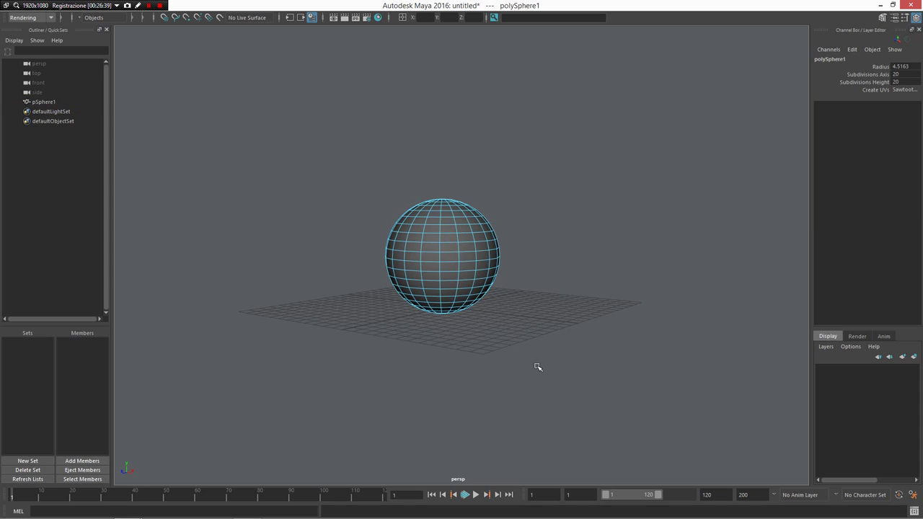
{"action": "left_click_drag", "start_coordinate": [536, 368], "coordinate": [459, 202]}
{"action": "key", "text": "Delete"}
{"action": "left_click_drag", "start_coordinate": [531, 260], "coordinate": [430, 256], "text": "alt"}
{"action": "right_click_drag", "start_coordinate": [426, 253], "coordinate": [505, 195]}
{"action": "left_click", "coordinate": [345, 276]}
{"action": "left_click_drag", "start_coordinate": [344, 275], "coordinate": [431, 214], "text": "alt"}
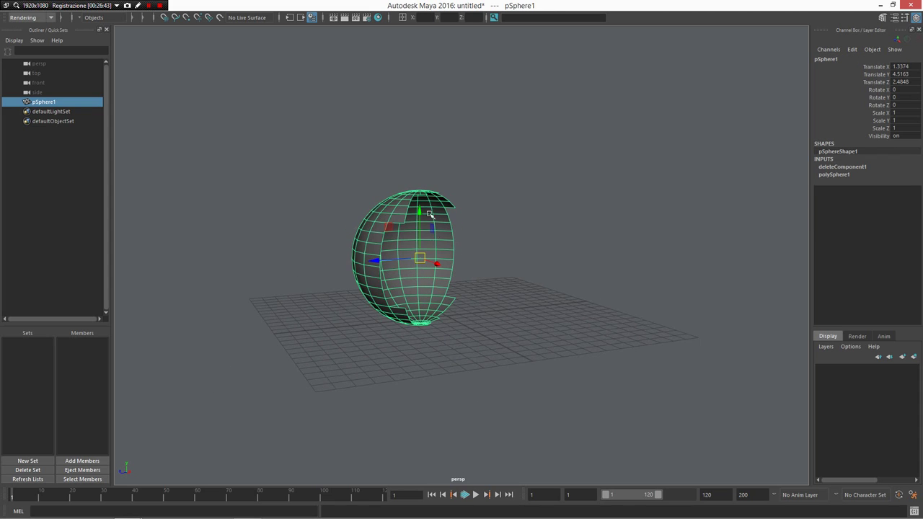
Turn off Two Sided Lighting in the persp view, check the opened sphere's interior, and delete the sphere.
{"action": "left_click_drag", "start_coordinate": [455, 245], "coordinate": [480, 303], "text": "alt"}
{"action": "key", "text": "space"}
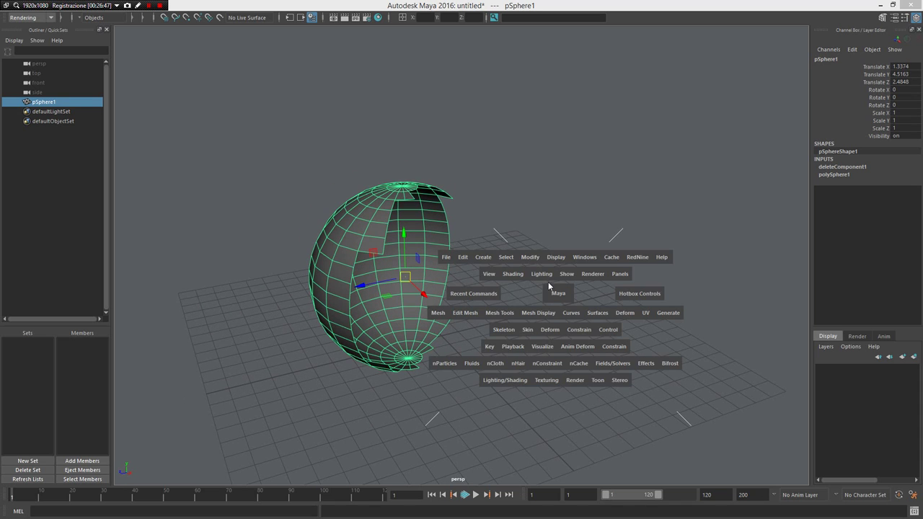
{"action": "left_click", "coordinate": [512, 274]}
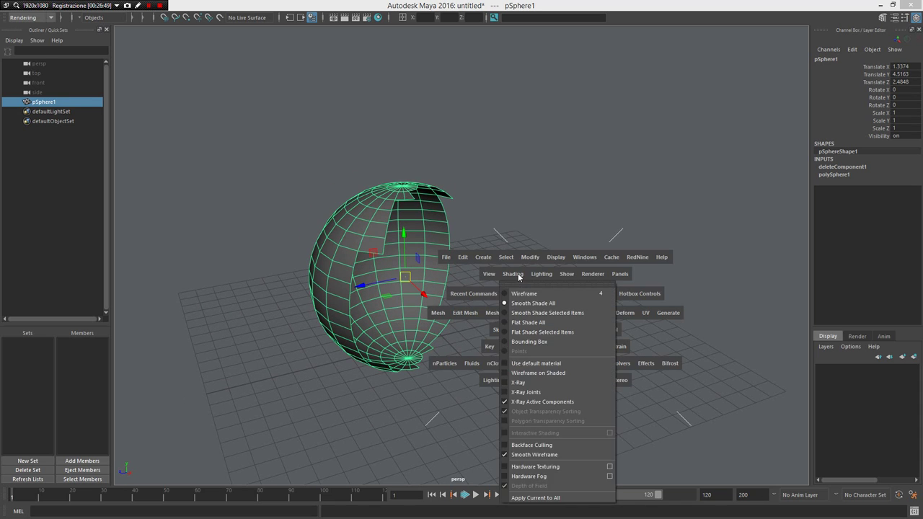
{"action": "left_click", "coordinate": [552, 273]}
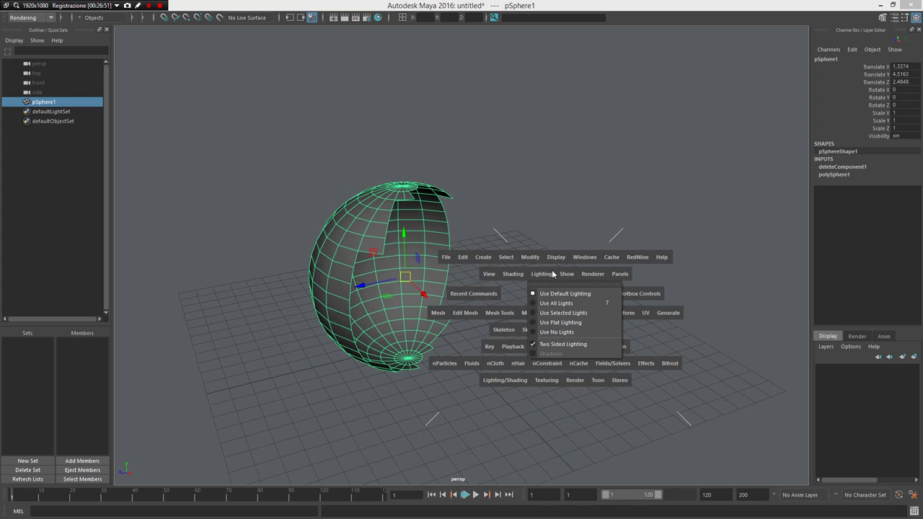
{"action": "left_click", "coordinate": [556, 343]}
{"action": "left_click_drag", "start_coordinate": [556, 341], "coordinate": [524, 297], "text": "alt"}
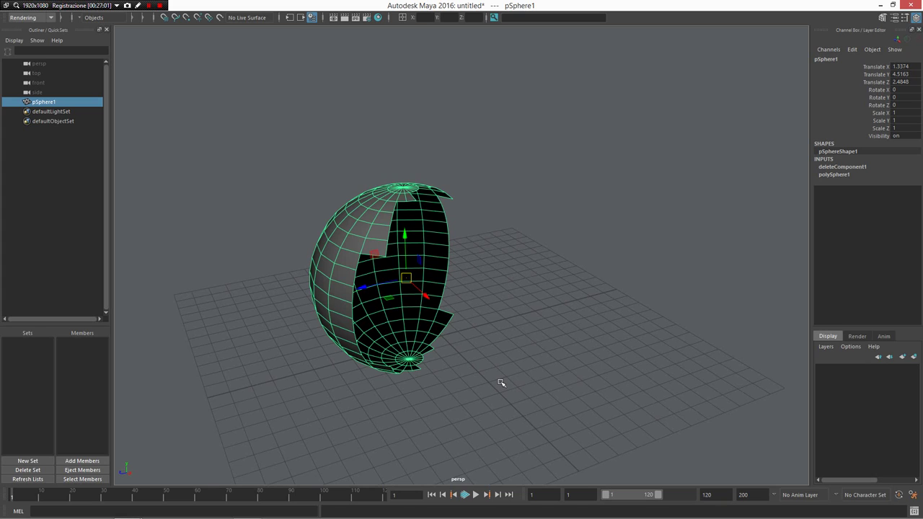
{"action": "key", "text": "Delete"}
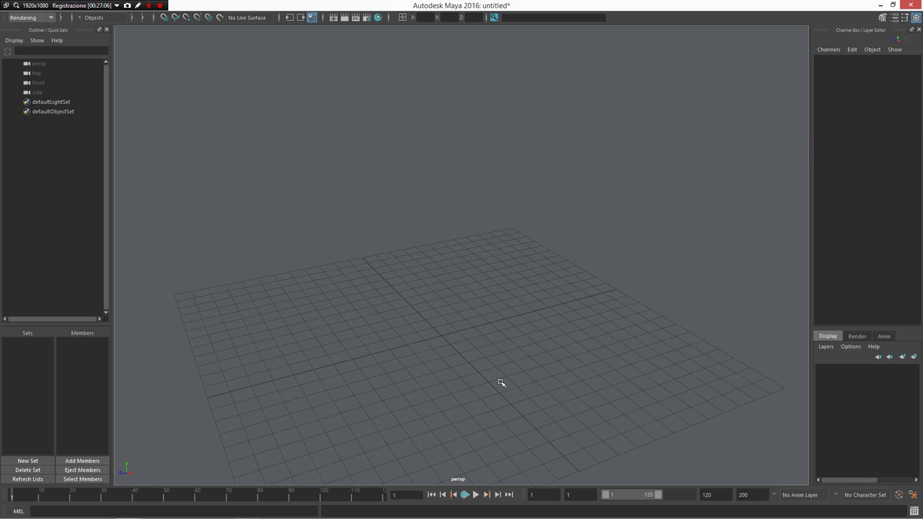
Switch to the Readme and highlight the Interactive Creation and Evaluation Mode preference lines.
{"action": "key", "text": "alt+Tab"}
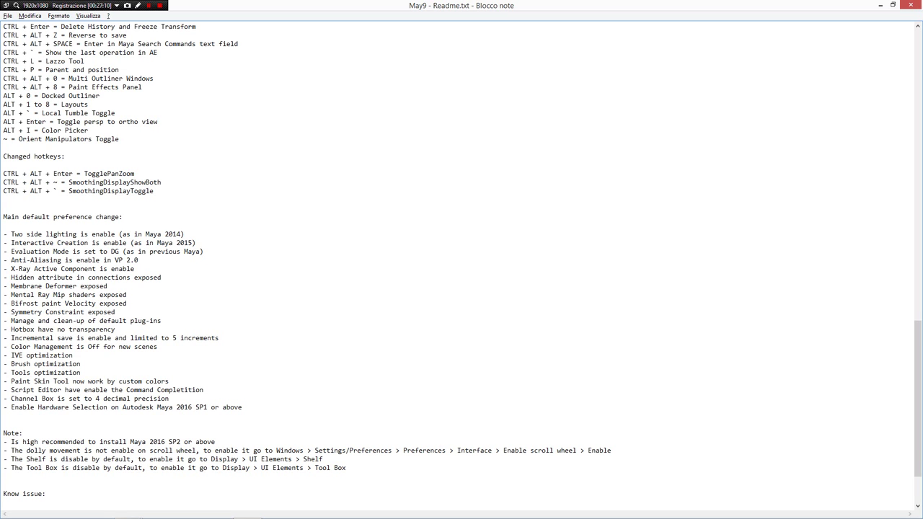
{"action": "scroll", "coordinate": [462, 266], "scroll_direction": "down", "scroll_amount": 2}
{"action": "left_click_drag", "start_coordinate": [28, 191], "coordinate": [147, 200]}
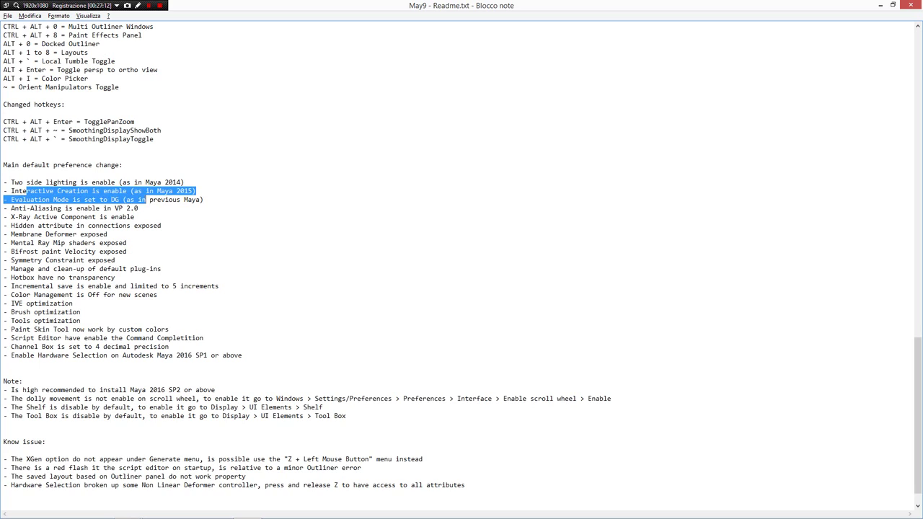
Return to Maya and interactively draw a small polygon sphere on the grid.
{"action": "key", "text": "alt+Tab"}
{"action": "left_click_drag", "start_coordinate": [467, 338], "coordinate": [476, 287]}
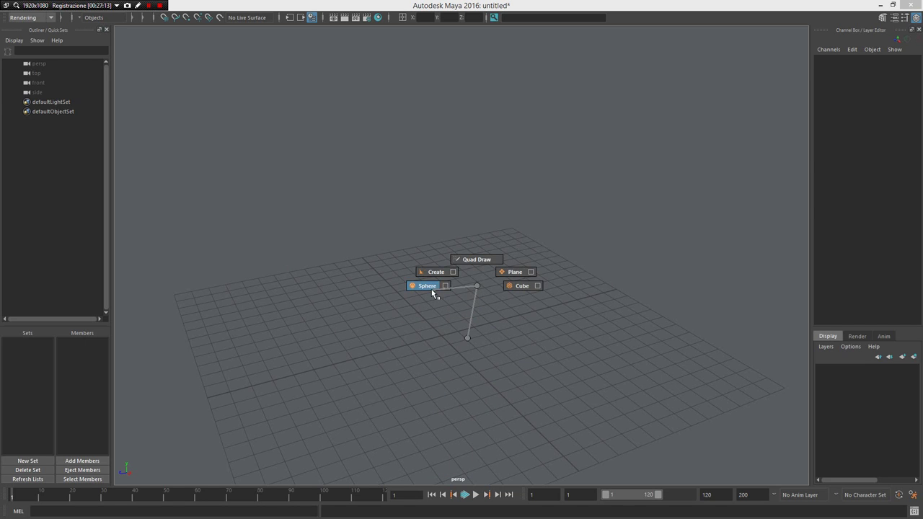
{"action": "right_click_drag", "start_coordinate": [431, 289], "coordinate": [431, 290]}
{"action": "left_click_drag", "start_coordinate": [430, 291], "coordinate": [497, 304]}
{"action": "left_click_drag", "start_coordinate": [575, 319], "coordinate": [540, 338], "text": "alt"}
Interactively draw a polygon cube with sides of about 10.5 units beside the sphere.
{"action": "right_click_drag", "start_coordinate": [540, 337], "coordinate": [572, 285]}
{"action": "left_click_drag", "start_coordinate": [567, 302], "coordinate": [629, 282]}
{"action": "left_click_drag", "start_coordinate": [634, 265], "coordinate": [524, 364], "text": "alt"}
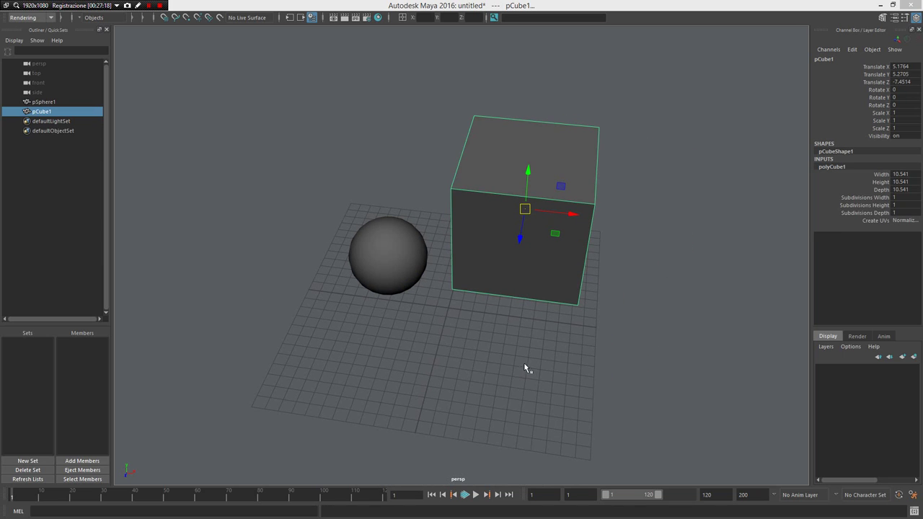
Interactively draw a second polygon cube as a tall box about 10 wide, 15.8 high and 4.9 deep.
{"action": "right_click_drag", "start_coordinate": [524, 364], "coordinate": [565, 324]}
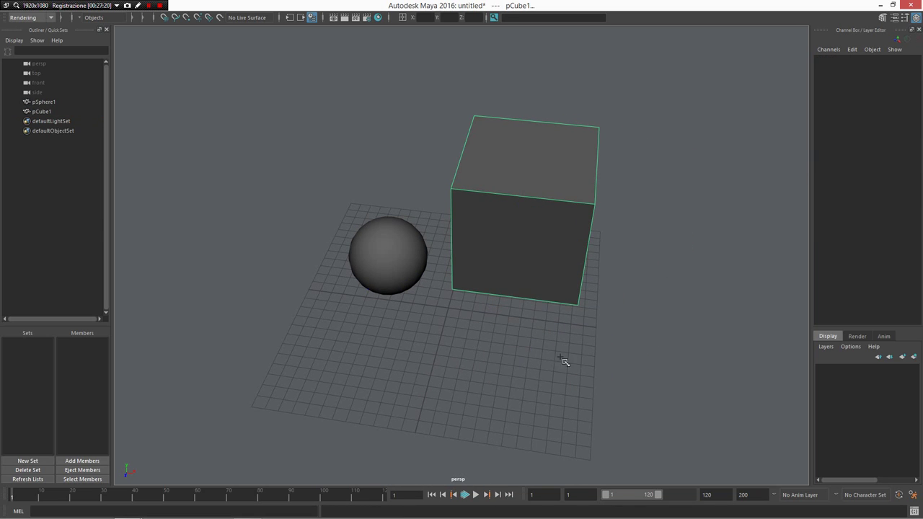
{"action": "left_click_drag", "start_coordinate": [532, 353], "coordinate": [658, 416]}
{"action": "scroll", "coordinate": [634, 360], "scroll_direction": "down", "scroll_amount": 3}
{"action": "left_click_drag", "start_coordinate": [611, 320], "coordinate": [613, 234]}
{"action": "left_click_drag", "start_coordinate": [664, 253], "coordinate": [468, 331], "text": "alt"}
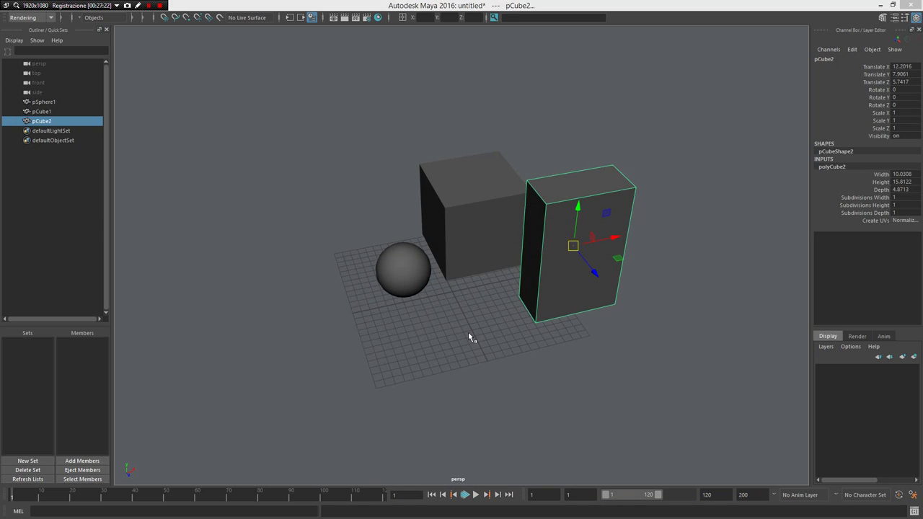
Interactively draw a polygon plane about 13 by 4.7 units with 12 by 7 subdivisions in front of the other objects.
{"action": "mouse_move", "coordinate": [468, 333]}
{"action": "right_mouse_down", "text": "shift"}
{"action": "mouse_move", "coordinate": [468, 292]}
{"action": "mouse_move", "coordinate": [428, 280]}
{"action": "mouse_move", "coordinate": [496, 282]}
{"action": "right_mouse_up", "text": "shift"}
{"action": "left_click_drag", "start_coordinate": [393, 388], "coordinate": [526, 390]}
{"action": "scroll", "coordinate": [479, 348], "scroll_direction": "down", "scroll_amount": 3}
{"action": "mouse_move", "coordinate": [479, 348]}
{"action": "left_mouse_down"}
{"action": "mouse_move", "coordinate": [526, 374]}
{"action": "mouse_move", "coordinate": [475, 363]}
{"action": "left_mouse_up"}
{"action": "right_click_drag", "start_coordinate": [475, 363], "coordinate": [536, 416], "text": "alt"}
{"action": "left_click_drag", "start_coordinate": [529, 394], "coordinate": [336, 315], "text": "alt"}
Turn off Interactive Creation for polygon primitives and clear the selection.
{"action": "key", "text": "space"}
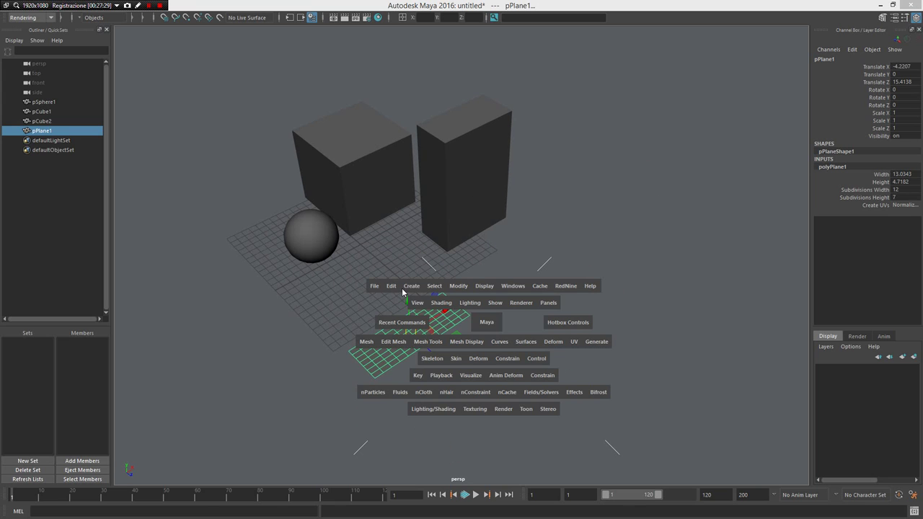
{"action": "left_click", "coordinate": [413, 286]}
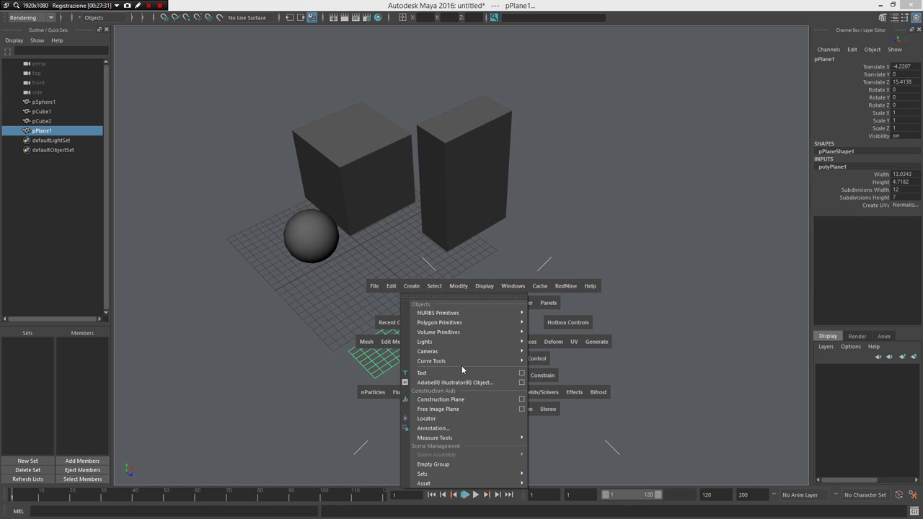
{"action": "mouse_move", "coordinate": [467, 324]}
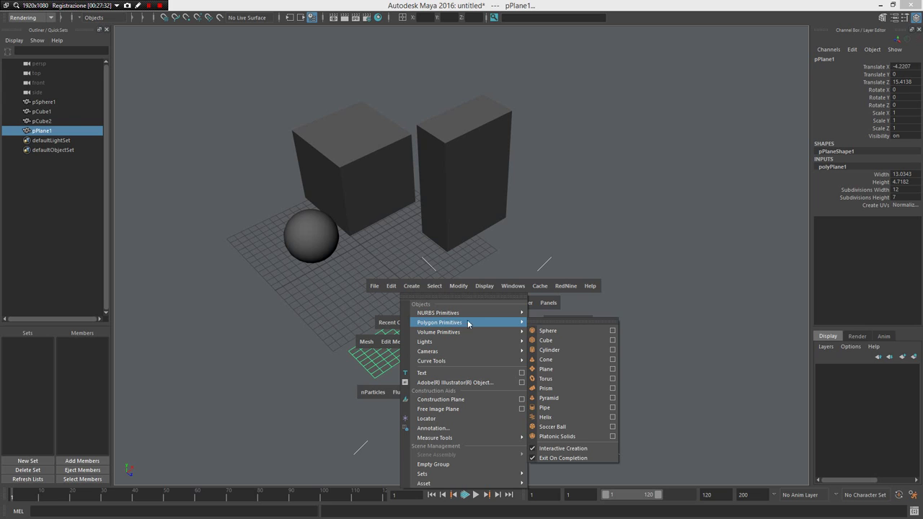
{"action": "left_click", "coordinate": [574, 451]}
{"action": "left_click", "coordinate": [647, 418]}
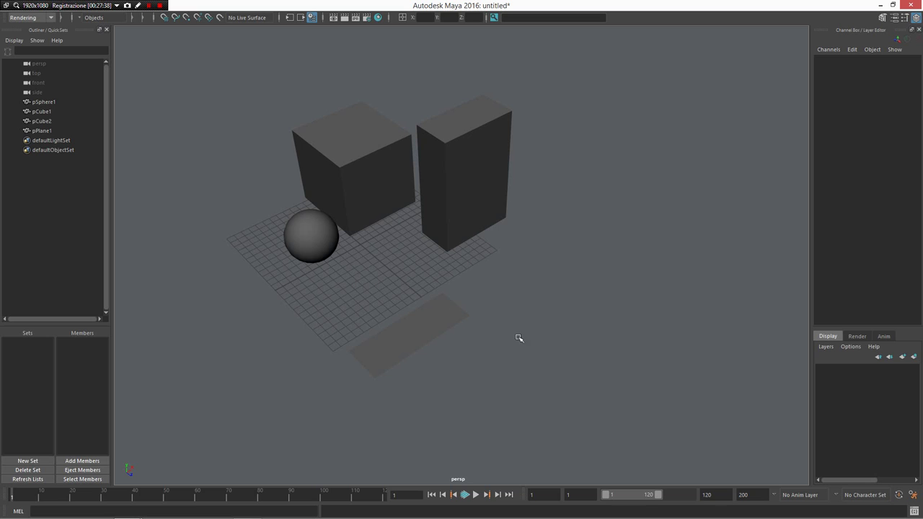
{"action": "left_click_drag", "start_coordinate": [518, 338], "coordinate": [554, 336], "text": "alt"}
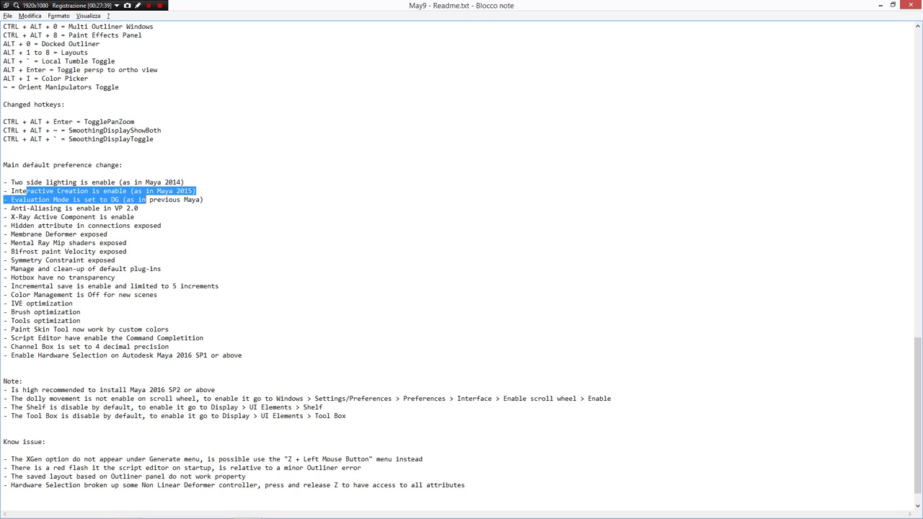
Read the Anti-Aliasing and X-Ray entries in the Readme's preference list, switch back to Maya and select the tall box.
{"action": "left_click", "coordinate": [77, 209]}
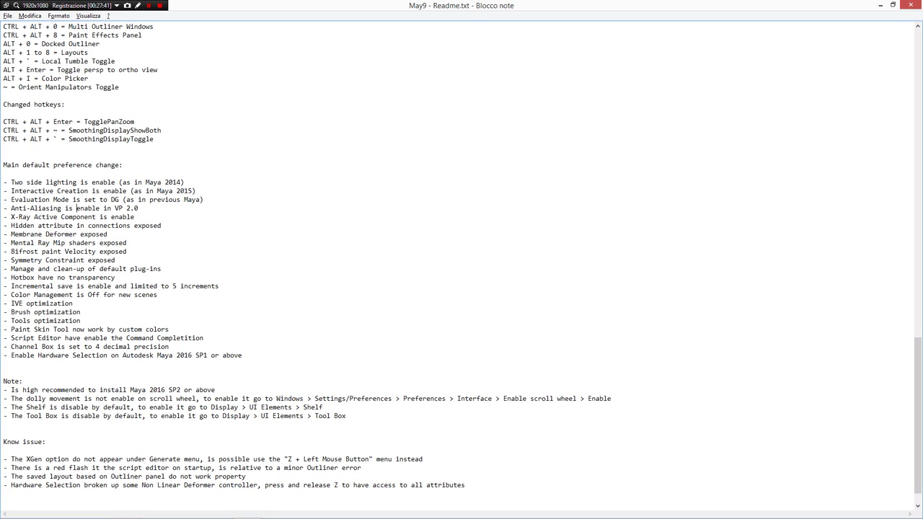
{"action": "scroll", "coordinate": [461, 266], "scroll_direction": "down", "scroll_amount": 1}
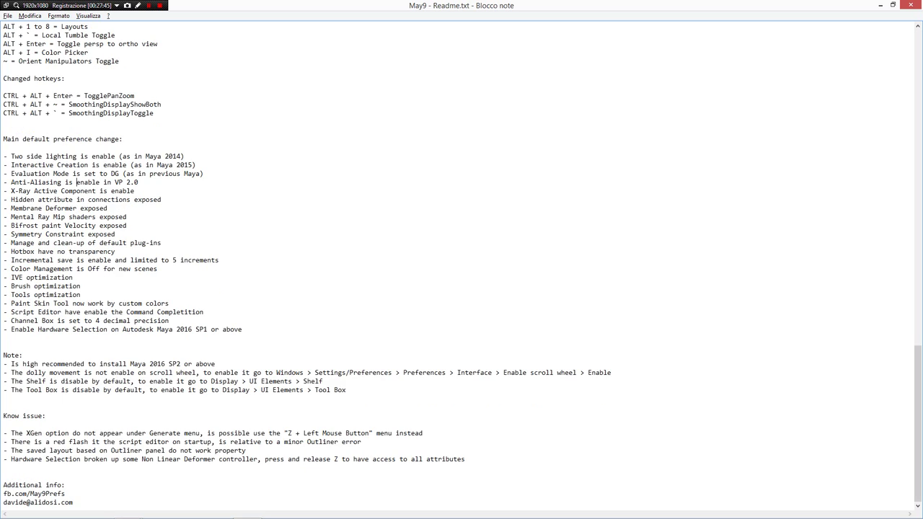
{"action": "key", "text": "alt+Tab"}
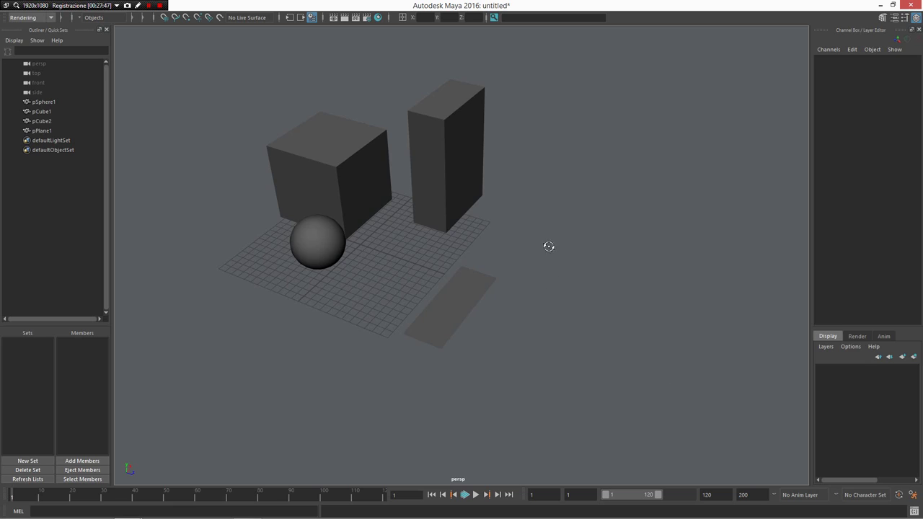
{"action": "left_click_drag", "start_coordinate": [547, 246], "coordinate": [362, 115], "text": "alt"}
{"action": "middle_click_drag", "start_coordinate": [419, 186], "coordinate": [507, 309], "text": "alt"}
{"action": "left_click", "coordinate": [481, 285]}
{"action": "left_click_drag", "start_coordinate": [510, 315], "coordinate": [497, 282], "text": "alt"}
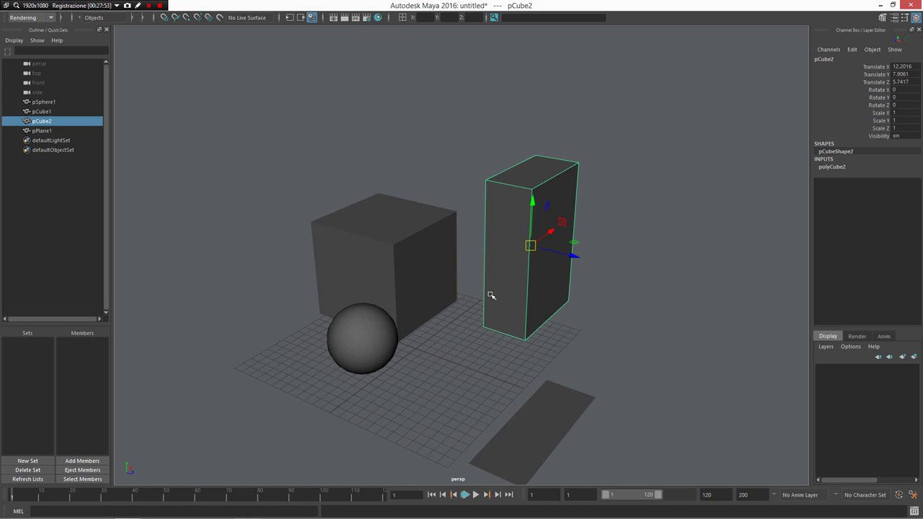
Switch the large cube to edge selection and select several of its edges.
{"action": "right_click", "coordinate": [418, 209]}
{"action": "left_click_drag", "start_coordinate": [418, 208], "coordinate": [504, 222], "text": "alt"}
{"action": "right_click_drag", "start_coordinate": [306, 254], "coordinate": [306, 229]}
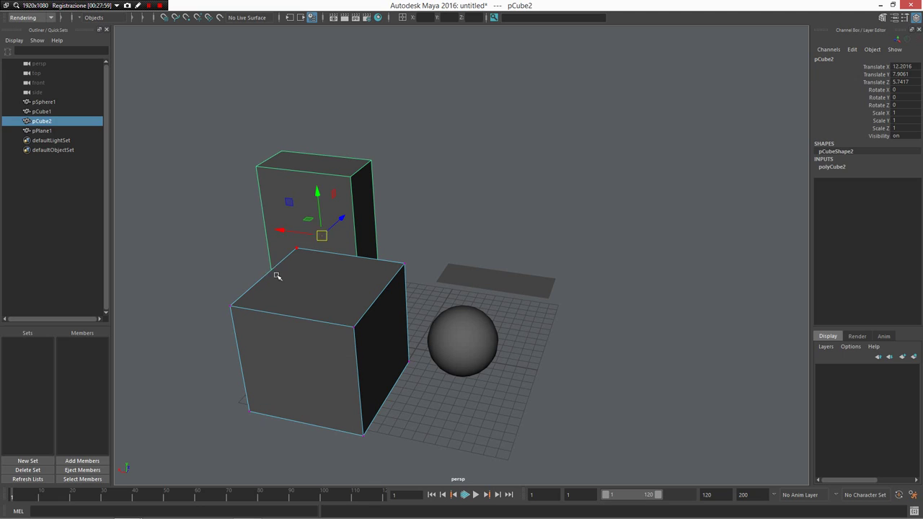
{"action": "left_click", "coordinate": [269, 272]}
{"action": "left_click", "coordinate": [261, 310], "text": "shift"}
{"action": "left_click", "coordinate": [237, 343], "text": "shift"}
Replace the selection with other edges of the large cube and inspect the selected edges through its faces from several angles.
{"action": "left_click", "coordinate": [501, 241]}
{"action": "left_click_drag", "start_coordinate": [477, 281], "coordinate": [563, 229], "text": "alt"}
{"action": "left_click", "coordinate": [431, 242]}
{"action": "left_click", "coordinate": [463, 244], "text": "shift"}
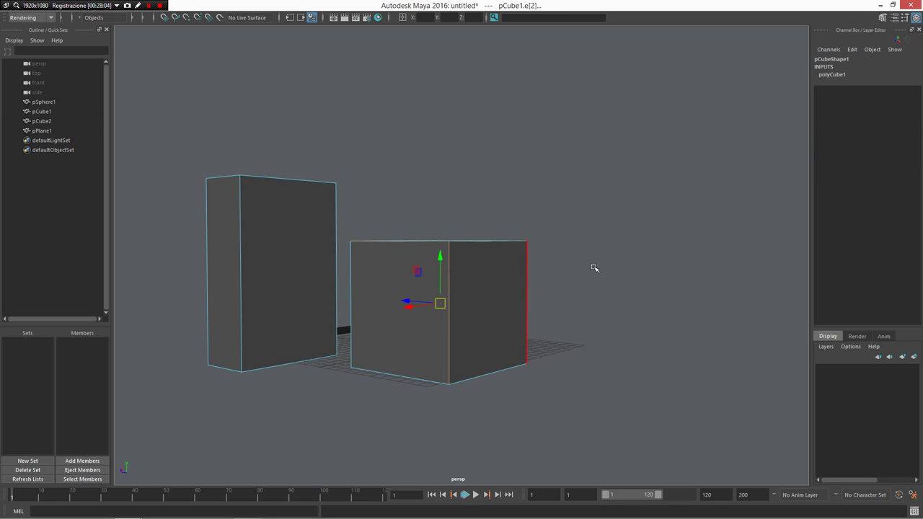
{"action": "left_click_drag", "start_coordinate": [593, 267], "coordinate": [565, 308], "text": "alt"}
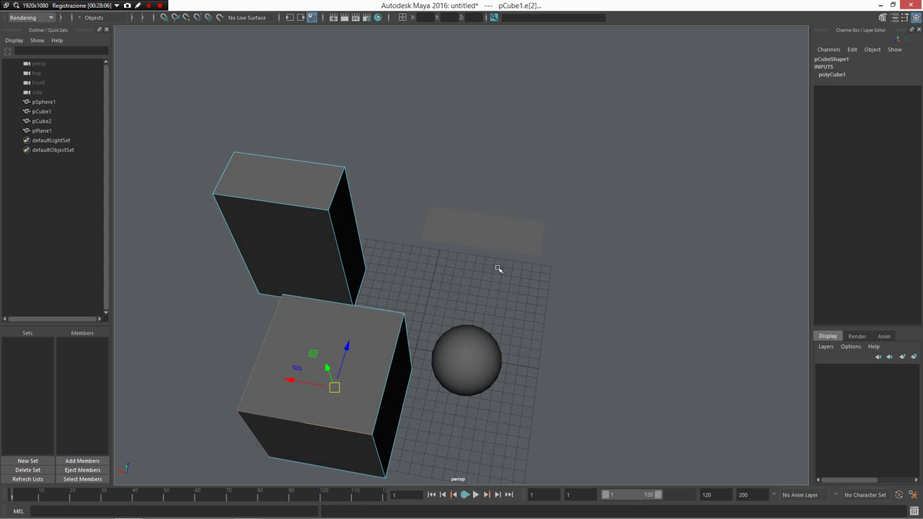
{"action": "left_click_drag", "start_coordinate": [508, 288], "coordinate": [368, 215], "text": "alt"}
{"action": "right_click_drag", "start_coordinate": [346, 307], "coordinate": [465, 319], "text": "alt"}
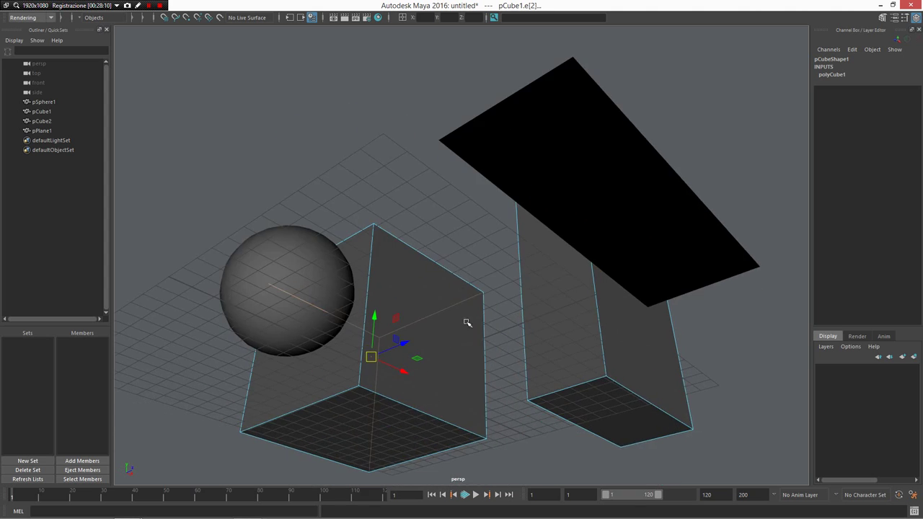
{"action": "left_click_drag", "start_coordinate": [440, 318], "coordinate": [498, 385], "text": "alt"}
{"action": "right_click_drag", "start_coordinate": [498, 386], "coordinate": [357, 296], "text": "alt"}
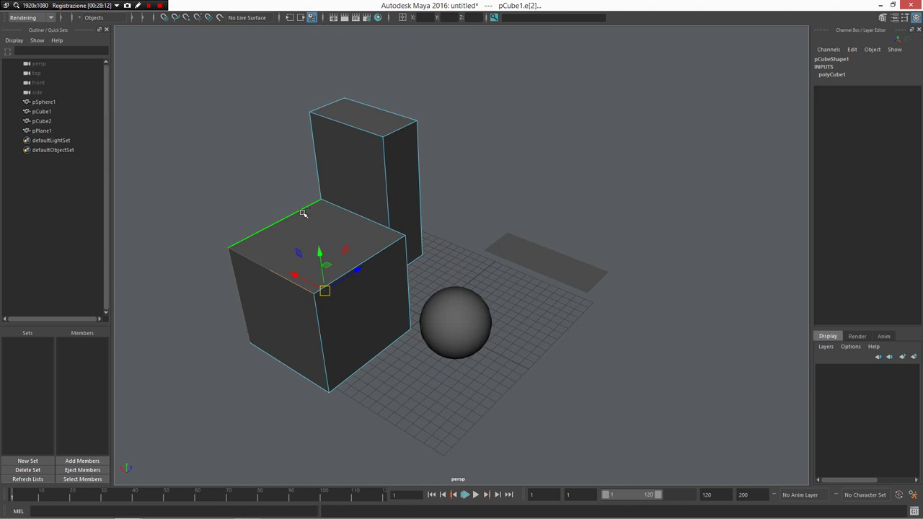
Add another top edge of the large cube to the selection, clear it and examine the cube's edges from other viewpoints.
{"action": "left_click", "coordinate": [305, 211], "text": "shift"}
{"action": "left_click_drag", "start_coordinate": [426, 230], "coordinate": [368, 205], "text": "alt"}
{"action": "left_click", "coordinate": [440, 121]}
{"action": "left_click_drag", "start_coordinate": [439, 121], "coordinate": [231, 233], "text": "alt"}
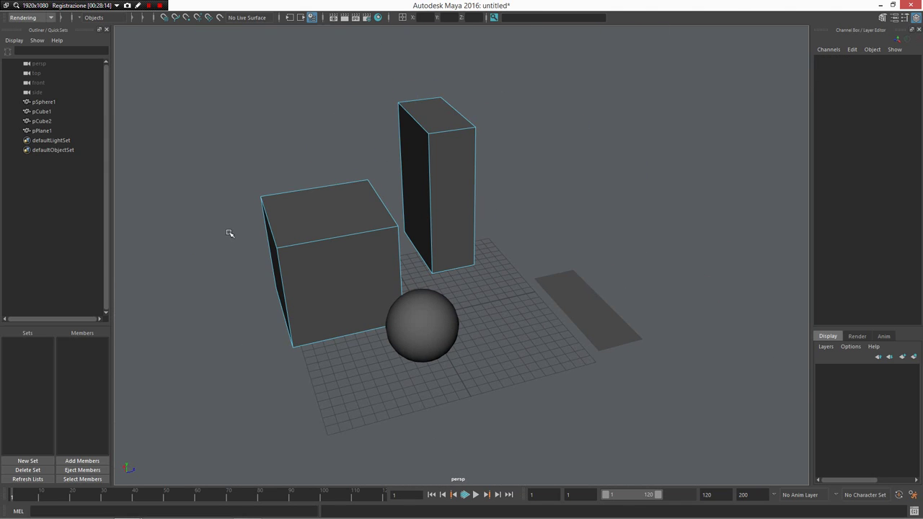
{"action": "left_click", "coordinate": [274, 236]}
{"action": "left_click", "coordinate": [273, 235], "text": "shift"}
{"action": "left_click_drag", "start_coordinate": [371, 229], "coordinate": [327, 199], "text": "alt"}
{"action": "left_click_drag", "start_coordinate": [423, 238], "coordinate": [424, 231], "text": "alt"}
{"action": "right_click_drag", "start_coordinate": [423, 230], "coordinate": [440, 294], "text": "alt"}
{"action": "left_click_drag", "start_coordinate": [440, 294], "coordinate": [428, 338], "text": "alt"}
Switch the sphere to vertex selection and select a single vertex to view it from the opposite side.
{"action": "right_click_drag", "start_coordinate": [428, 338], "coordinate": [372, 271]}
{"action": "left_click_drag", "start_coordinate": [403, 289], "coordinate": [469, 302], "text": "alt"}
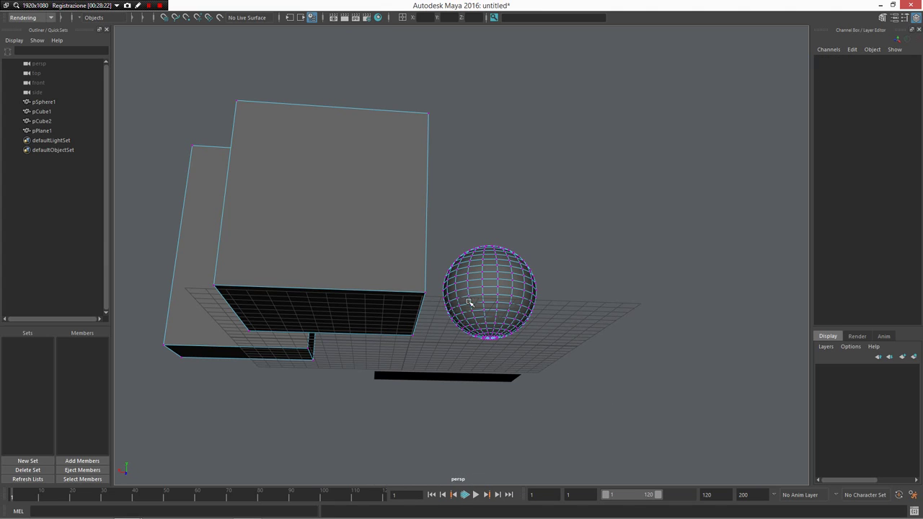
{"action": "left_click", "coordinate": [480, 281]}
{"action": "left_click_drag", "start_coordinate": [564, 280], "coordinate": [548, 362], "text": "alt"}
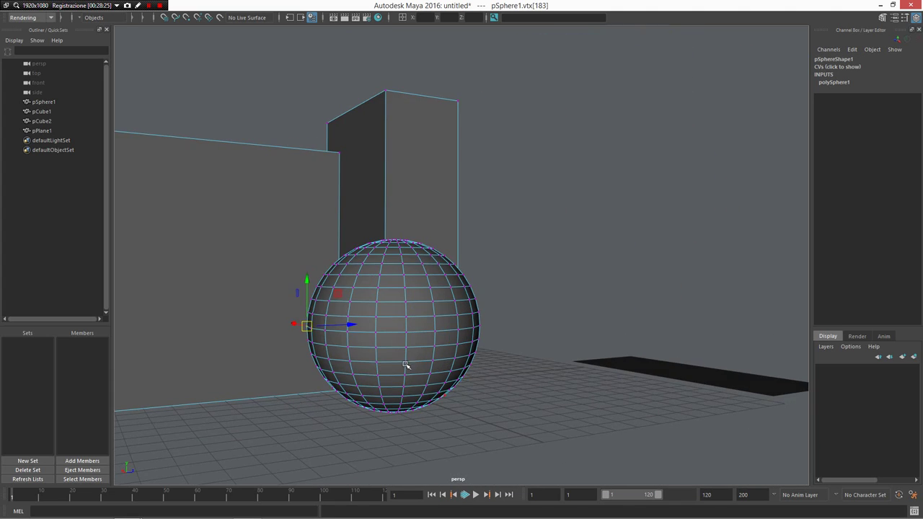
Select vertices across the sphere and tall box, replacing them with a patch of vertices on the sphere's side for close inspection.
{"action": "left_click_drag", "start_coordinate": [320, 222], "coordinate": [382, 385]}
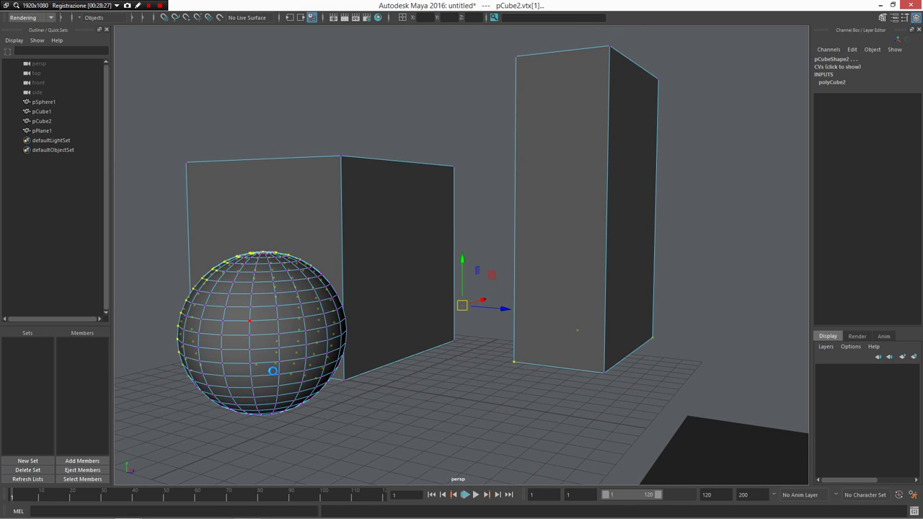
{"action": "left_click_drag", "start_coordinate": [296, 342], "coordinate": [322, 350], "text": "alt"}
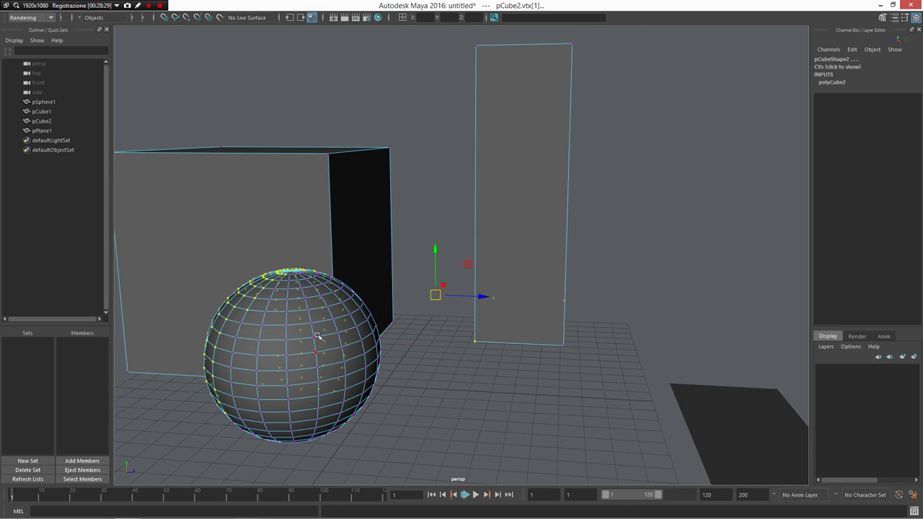
{"action": "left_click", "coordinate": [349, 331]}
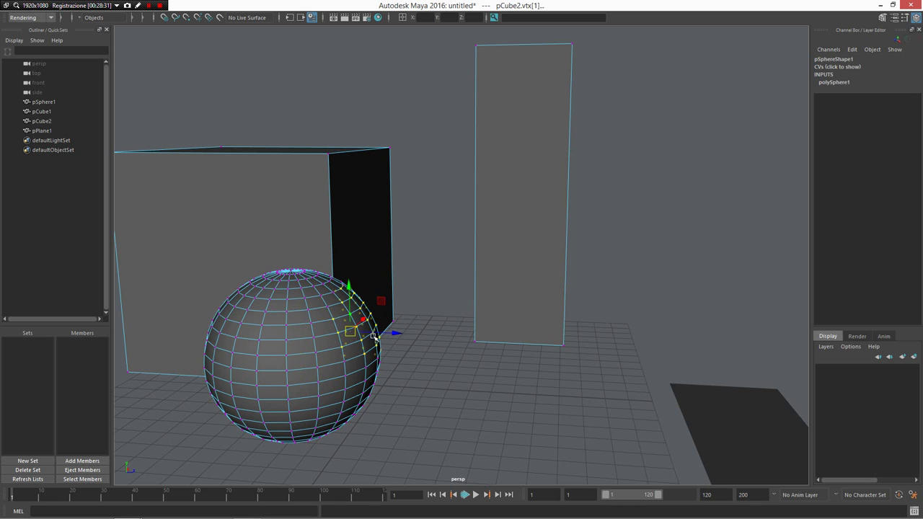
{"action": "right_click_drag", "start_coordinate": [389, 330], "coordinate": [529, 357], "text": "alt"}
{"action": "left_click_drag", "start_coordinate": [528, 357], "coordinate": [489, 341], "text": "alt"}
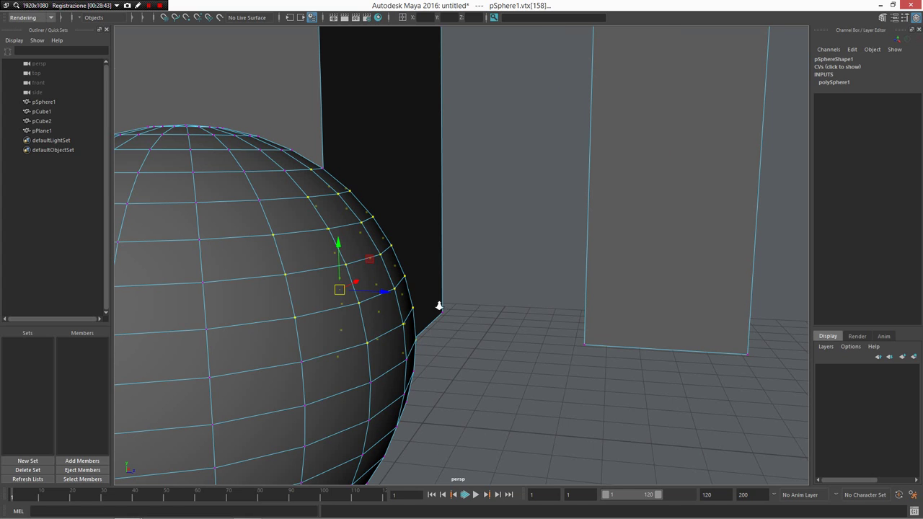
Consult the Readme's preference list, return to Maya and open the Connection Editor with a wider docked area.
{"action": "key", "text": "alt+Tab"}
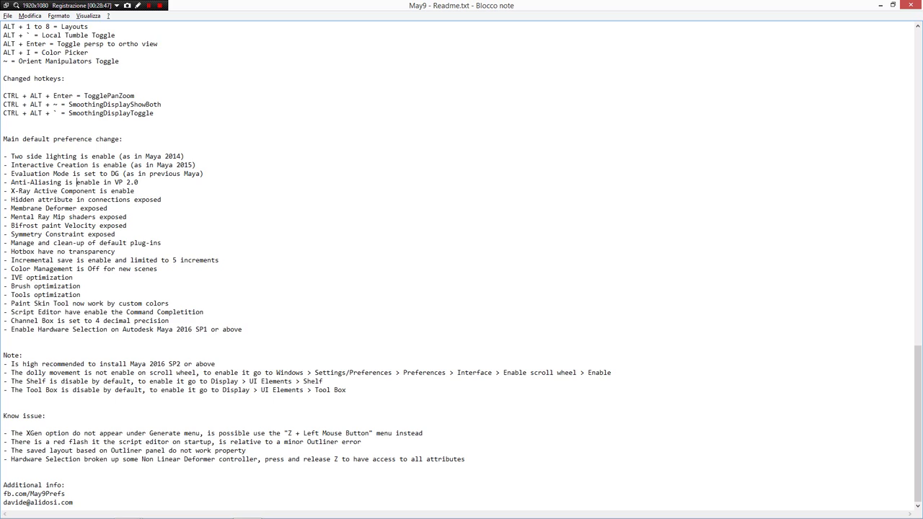
{"action": "key", "text": "alt+Tab"}
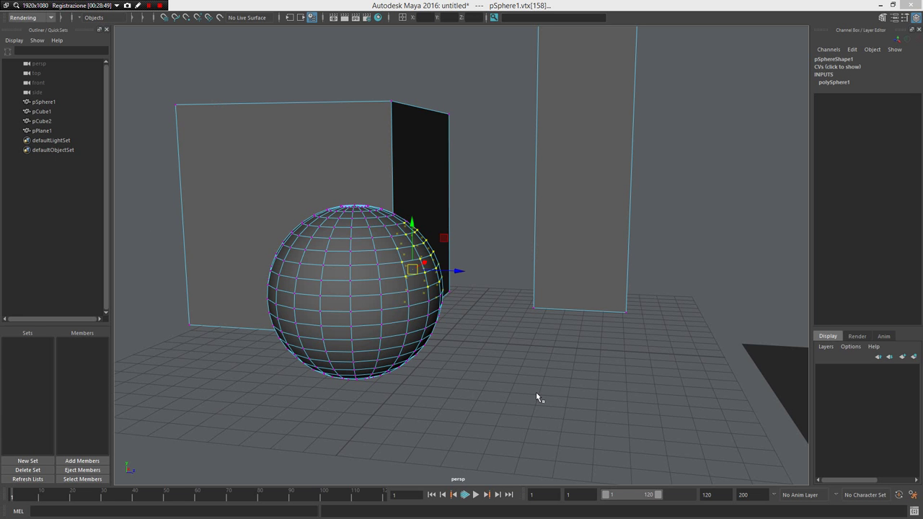
{"action": "right_click_drag", "start_coordinate": [536, 379], "coordinate": [462, 431]}
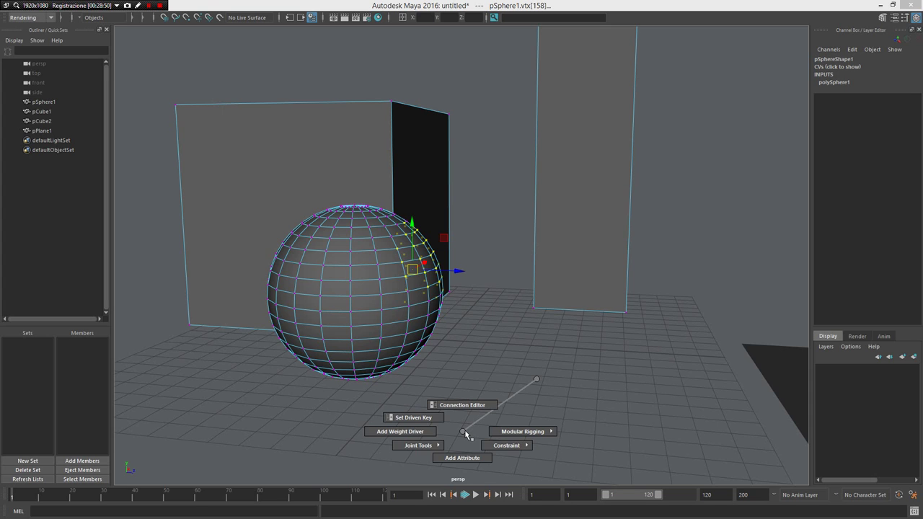
{"action": "right_click_drag", "start_coordinate": [465, 435], "coordinate": [462, 405]}
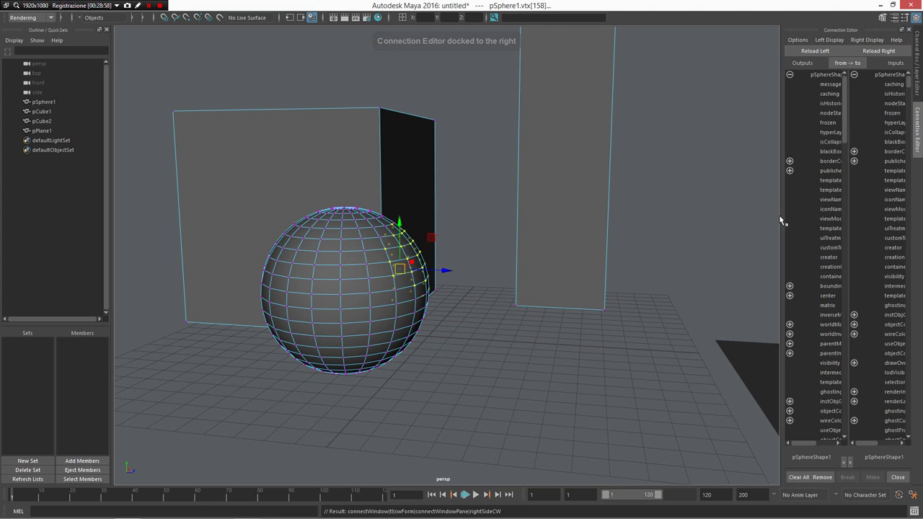
{"action": "left_click_drag", "start_coordinate": [778, 215], "coordinate": [549, 248]}
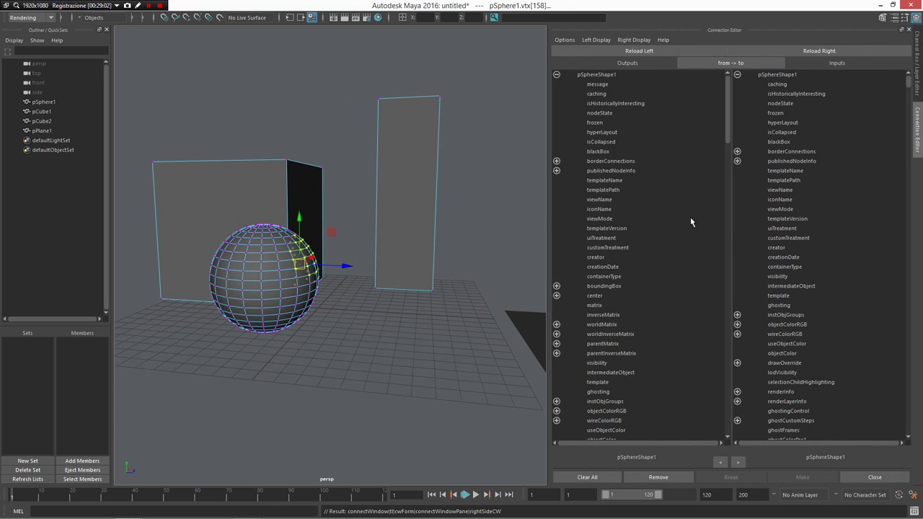
Examine the Connection Editor's left display options, including Show Hidden, with creationDate chosen as the output, and clear the vertex selection.
{"action": "left_click", "coordinate": [595, 40]}
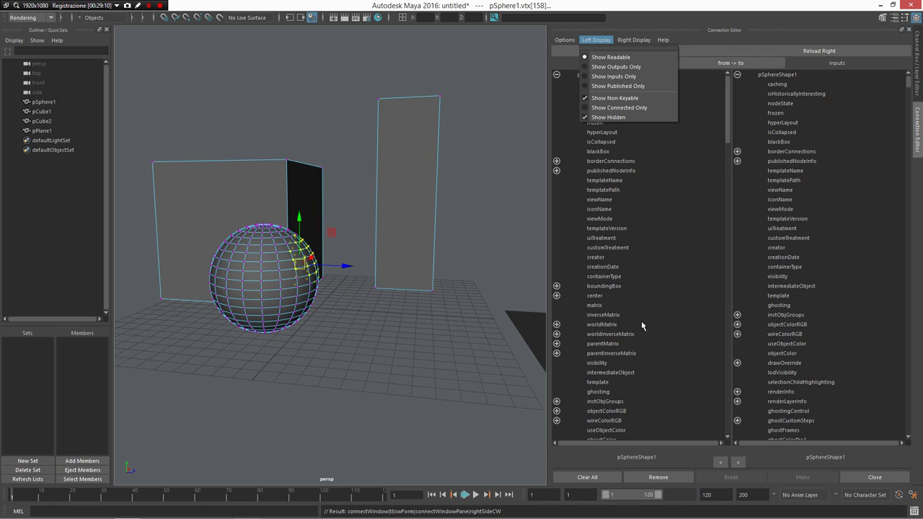
{"action": "left_click", "coordinate": [639, 267]}
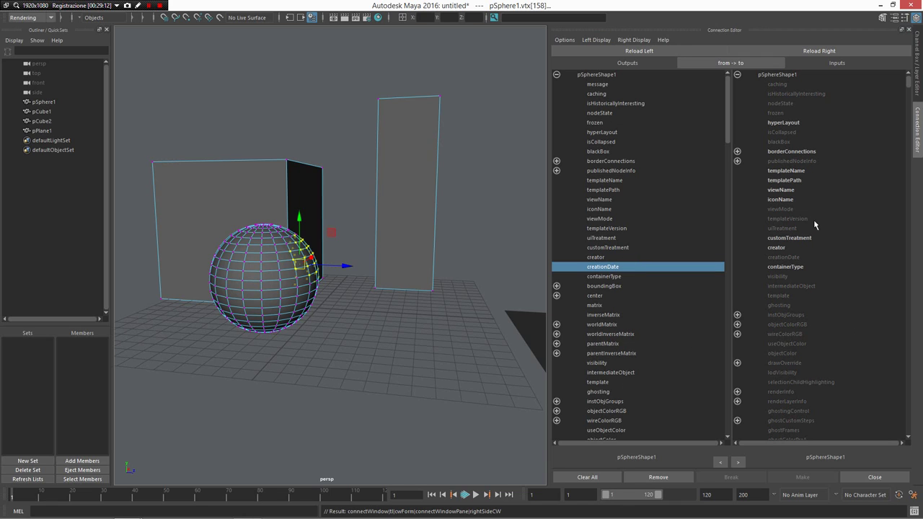
{"action": "left_click", "coordinate": [607, 41]}
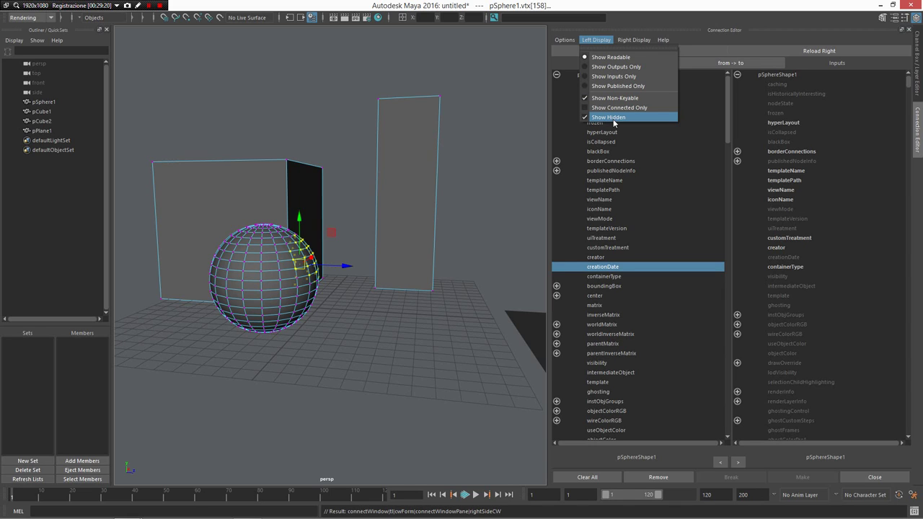
{"action": "left_click", "coordinate": [501, 400]}
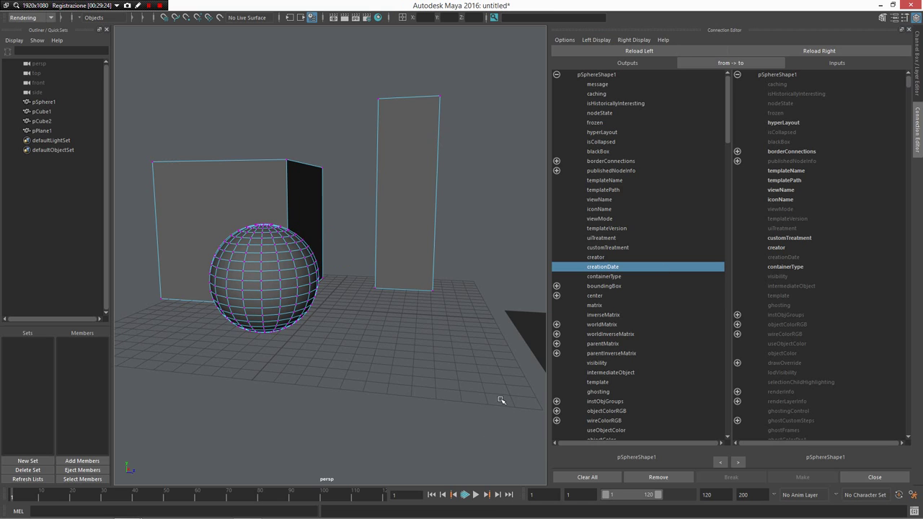
Switch to the Persp and Node Editor layout and examine the output attributes of pSphereShape1.
{"action": "key", "text": "space"}
{"action": "scroll", "coordinate": [405, 445], "scroll_direction": "down", "scroll_amount": 2}
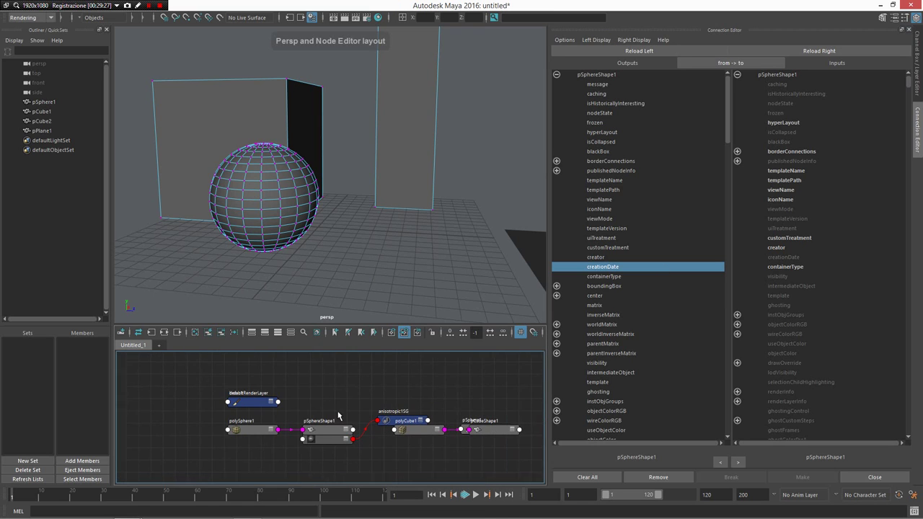
{"action": "right_click", "coordinate": [347, 431]}
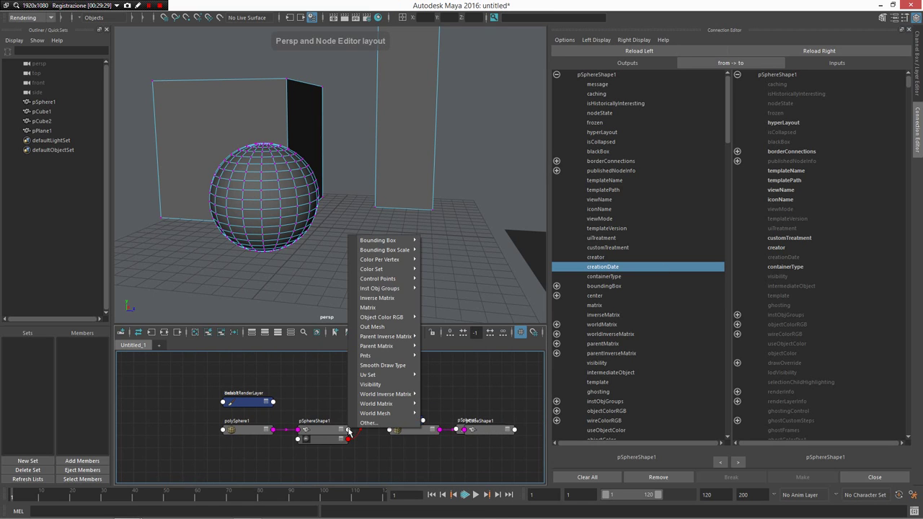
{"action": "right_click", "coordinate": [272, 430]}
{"action": "left_click", "coordinate": [291, 435]}
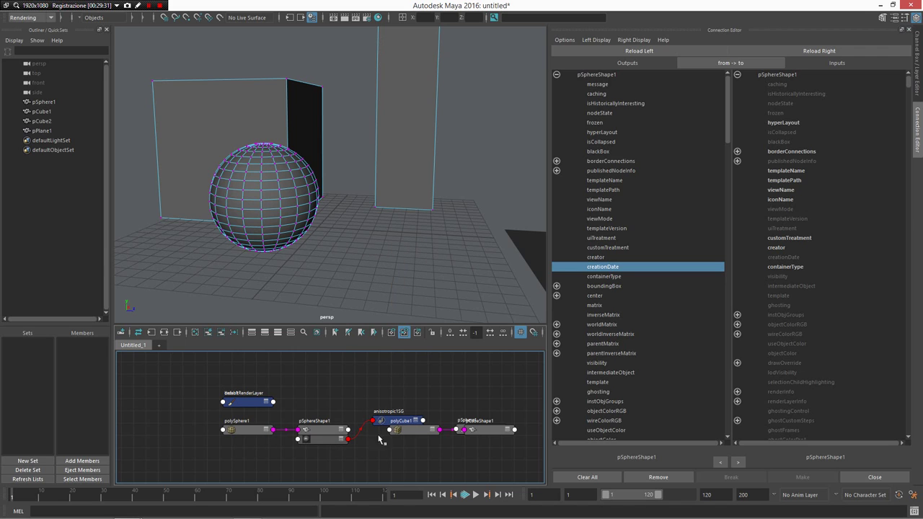
Open the Input Selection window for the polyCube1 node, view its input attributes and close it.
{"action": "left_click", "coordinate": [389, 431]}
{"action": "left_click", "coordinate": [403, 434]}
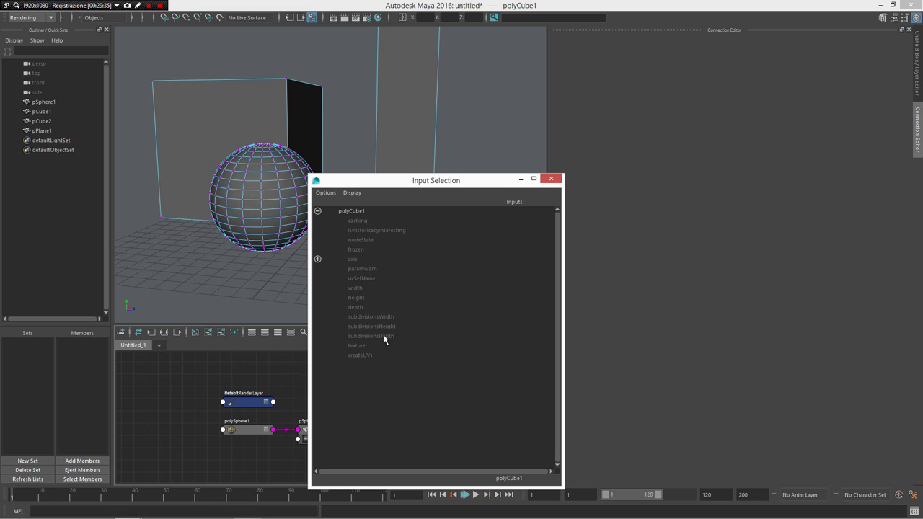
{"action": "left_click", "coordinate": [560, 183]}
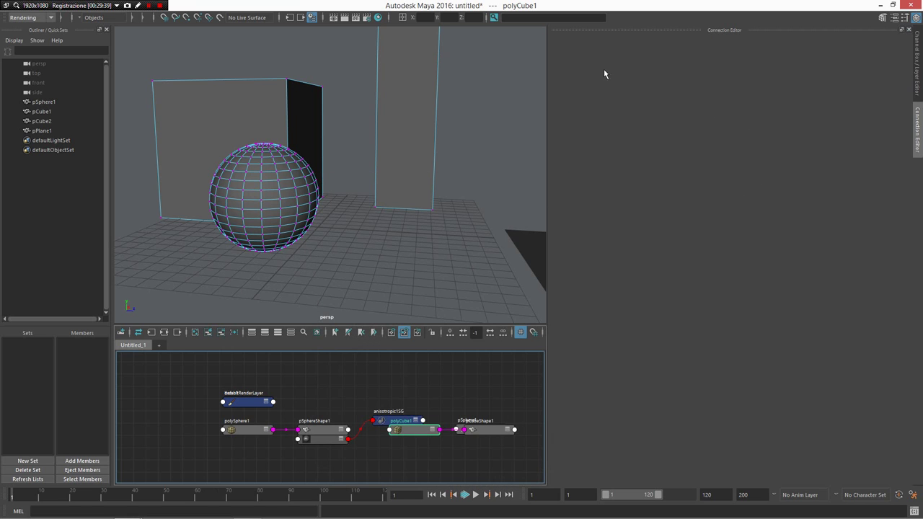
Check the Readme's Membrane Deformer entry, return to Maya, close the Connection Editor and restore the single perspective view.
{"action": "key", "text": "alt+Tab"}
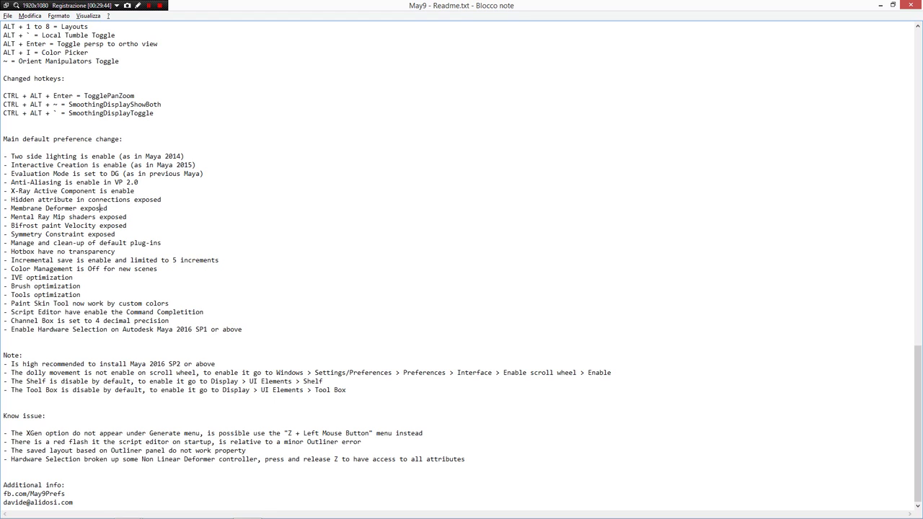
{"action": "key", "text": "alt+Tab"}
{"action": "left_click_drag", "start_coordinate": [310, 292], "coordinate": [434, 280], "text": "alt"}
{"action": "right_click_drag", "start_coordinate": [434, 281], "coordinate": [364, 229], "text": "alt"}
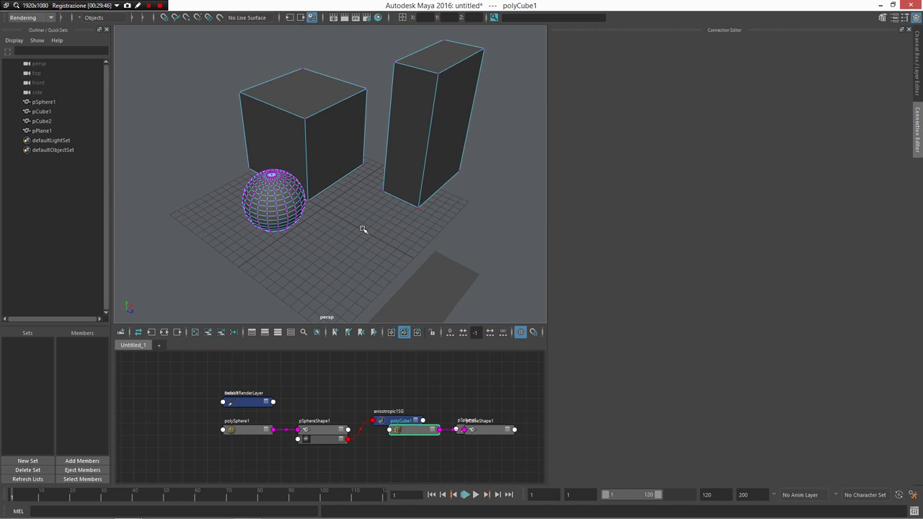
{"action": "left_click", "coordinate": [910, 29]}
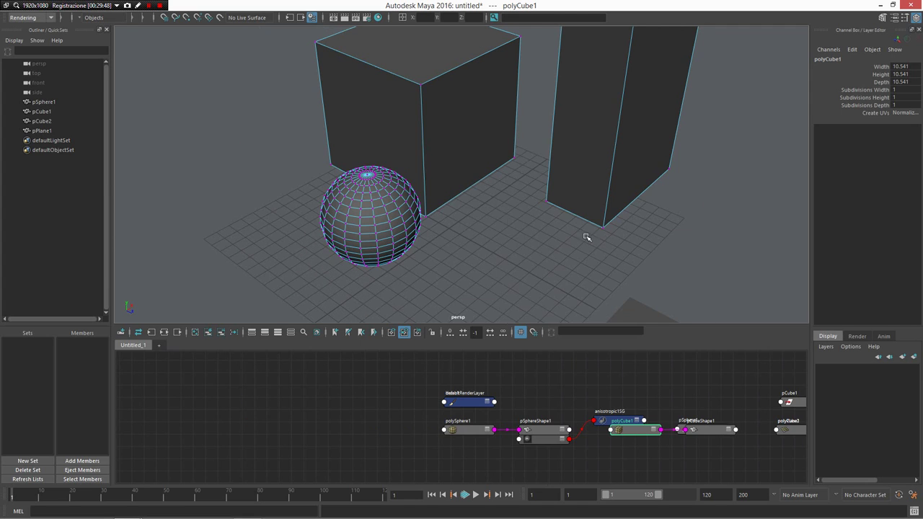
{"action": "key", "text": "space"}
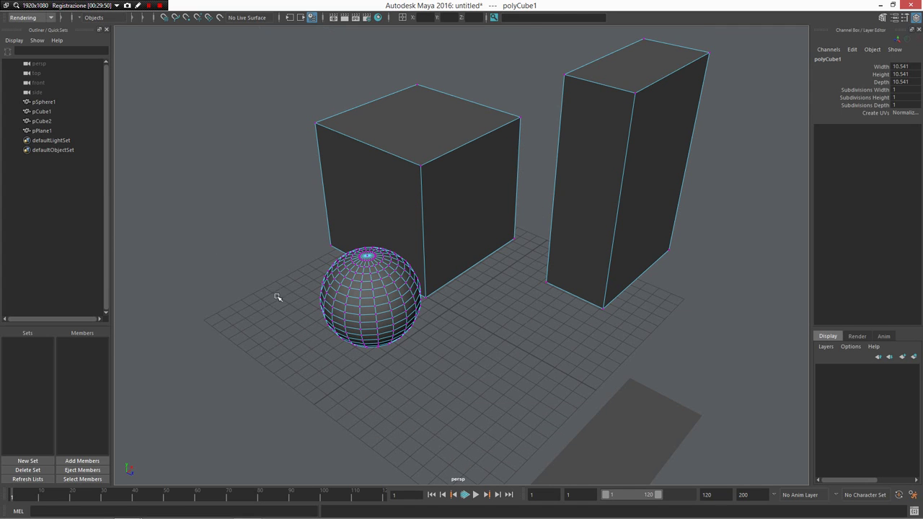
Return to object selection mode and select the large cube.
{"action": "left_click", "coordinate": [295, 282]}
{"action": "right_click", "coordinate": [350, 283]}
{"action": "left_click", "coordinate": [364, 307]}
{"action": "left_click", "coordinate": [461, 227]}
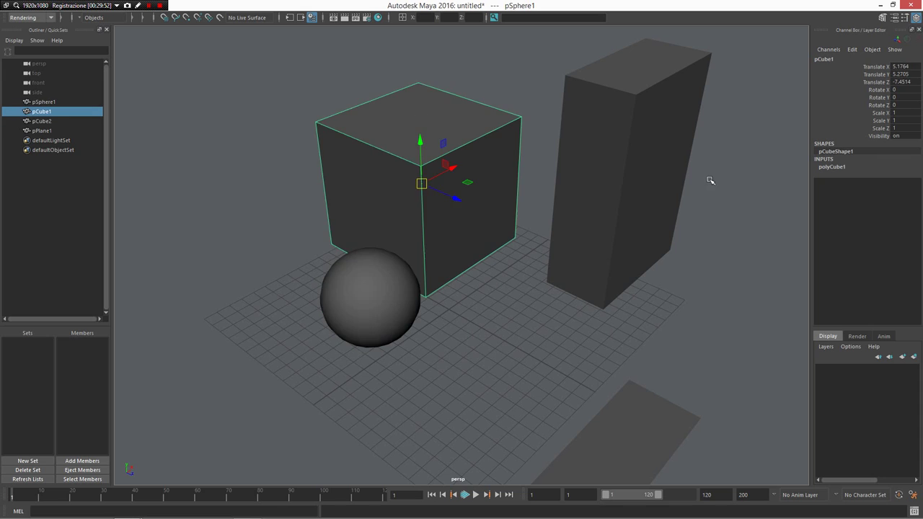
Delete both cubes and the plane so that only the sphere remains in the scene.
{"action": "left_click_drag", "start_coordinate": [711, 181], "coordinate": [433, 89]}
{"action": "key", "text": "Delete"}
{"action": "left_click_drag", "start_coordinate": [566, 290], "coordinate": [719, 462]}
{"action": "key", "text": "Delete"}
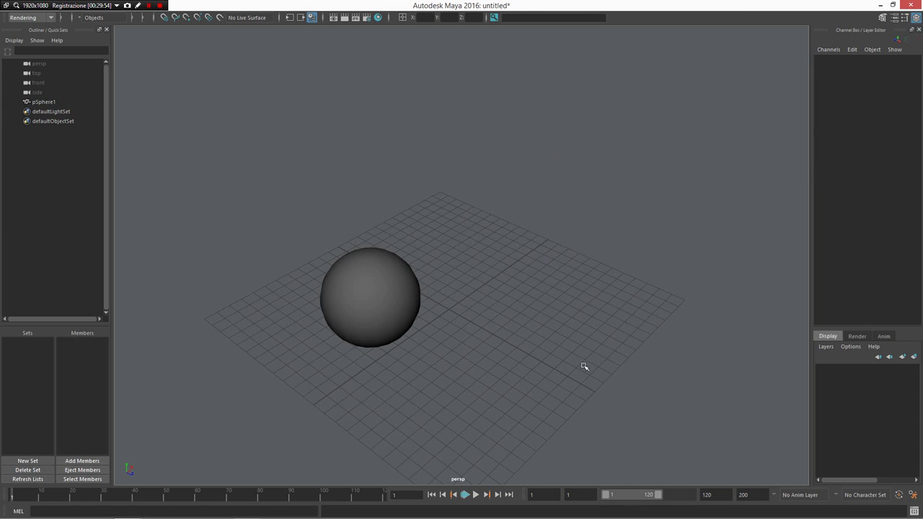
Select the sphere and apply the Membrane deformer to it.
{"action": "left_click", "coordinate": [323, 329]}
{"action": "left_click_drag", "start_coordinate": [324, 330], "coordinate": [552, 304], "text": "alt"}
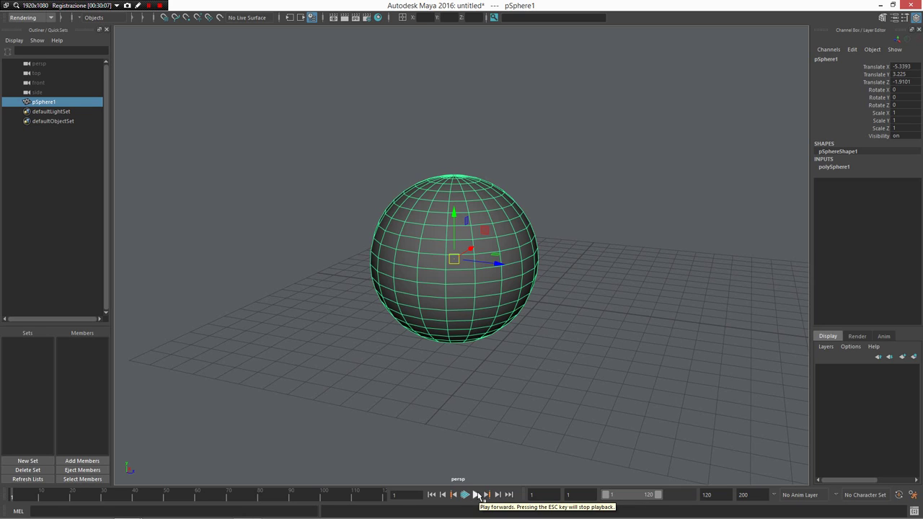
{"action": "right_click", "coordinate": [495, 258], "text": "shift"}
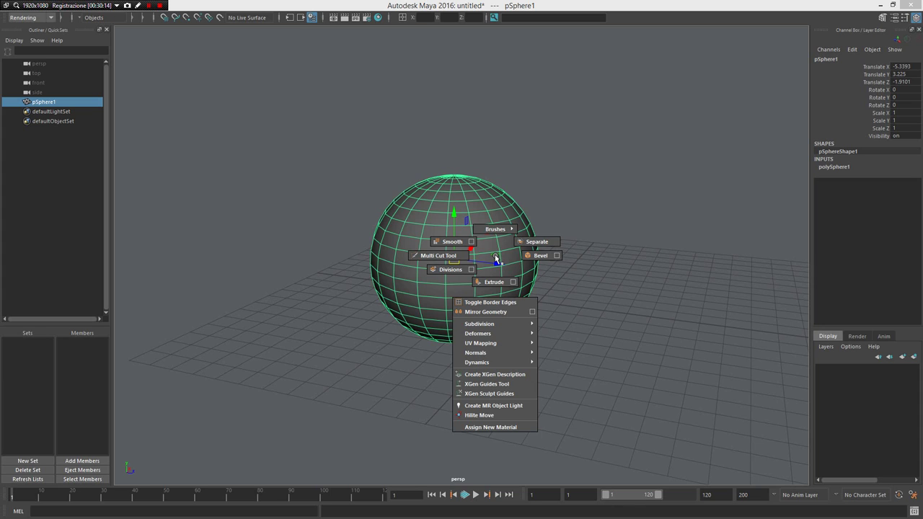
{"action": "mouse_move", "coordinate": [513, 333]}
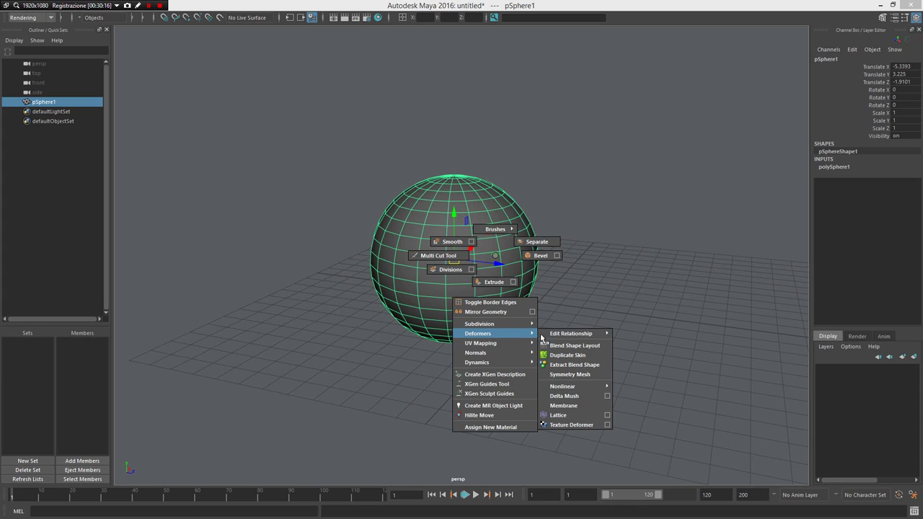
{"action": "left_click", "coordinate": [577, 407]}
Switch to the Persp and Node Editor layout, select the membrane1 node and display its full attributes.
{"action": "left_click_drag", "start_coordinate": [531, 306], "coordinate": [486, 296], "text": "alt"}
{"action": "left_click_drag", "start_coordinate": [527, 204], "coordinate": [475, 302]}
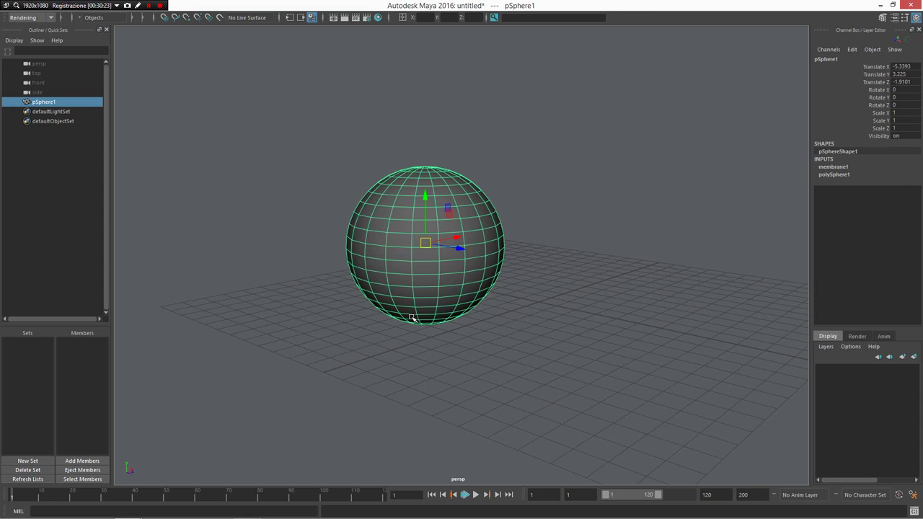
{"action": "key", "text": "n"}
{"action": "left_click", "coordinate": [544, 430]}
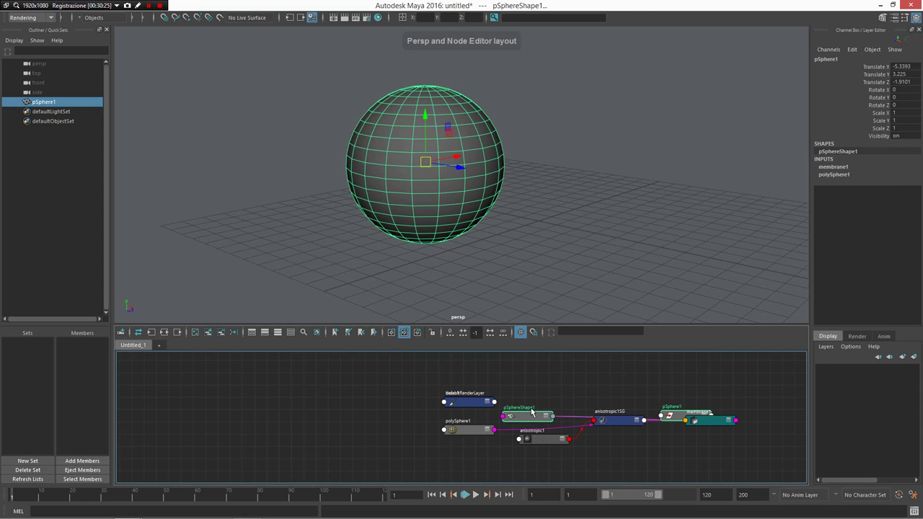
{"action": "left_click_drag", "start_coordinate": [710, 387], "coordinate": [724, 442]}
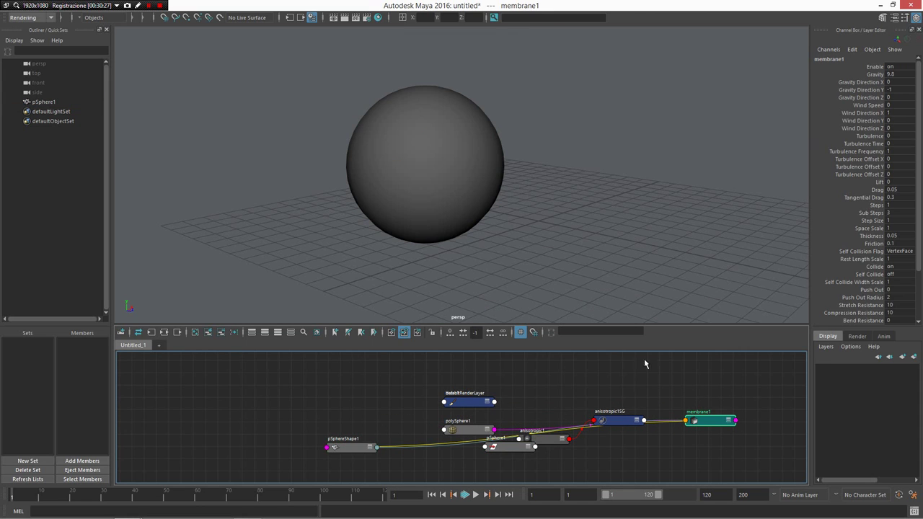
{"action": "key", "text": "ctrl+a"}
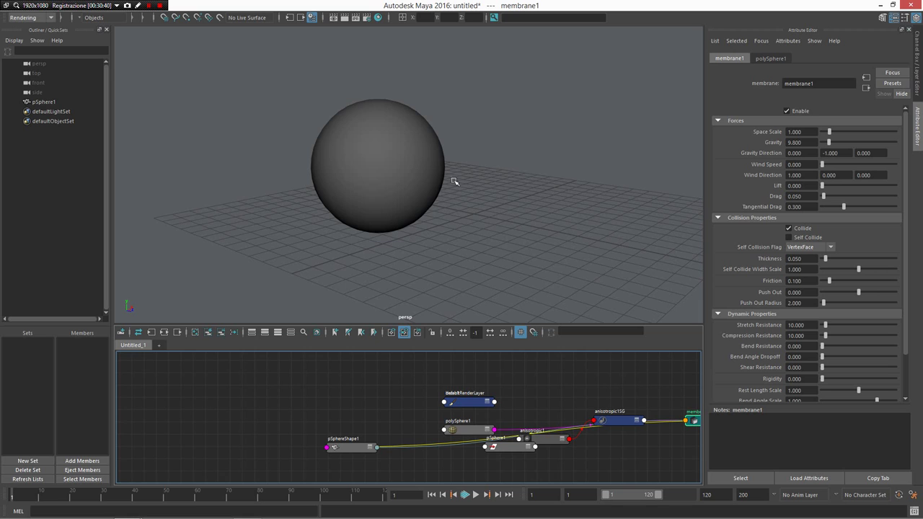
Select the sphere and paint the membrane1 weightPerVertex attribute over its front with a Replace value of 1.
{"action": "left_click_drag", "start_coordinate": [454, 181], "coordinate": [521, 189], "text": "alt"}
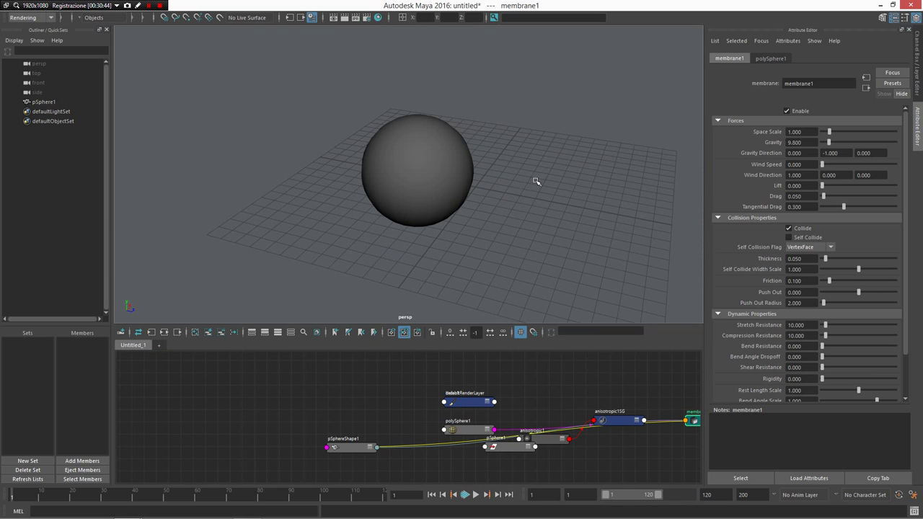
{"action": "left_click", "coordinate": [408, 202]}
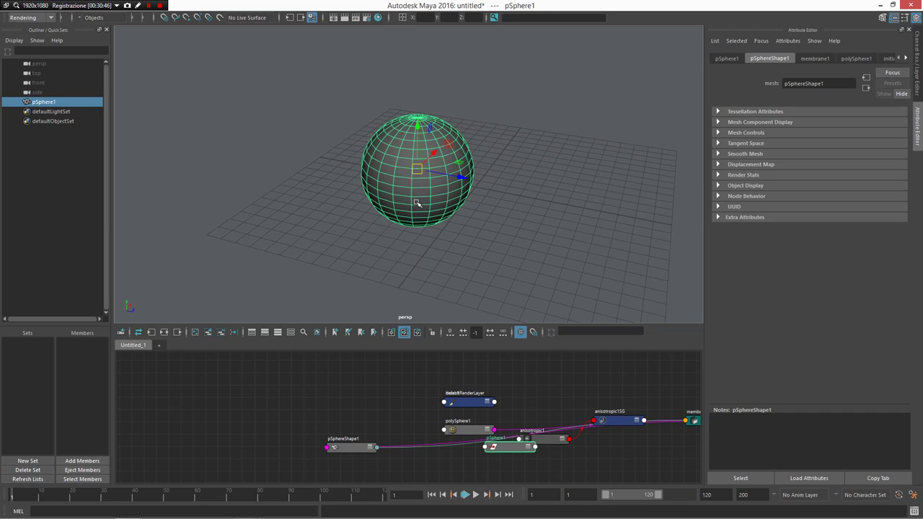
{"action": "right_click", "coordinate": [447, 204]}
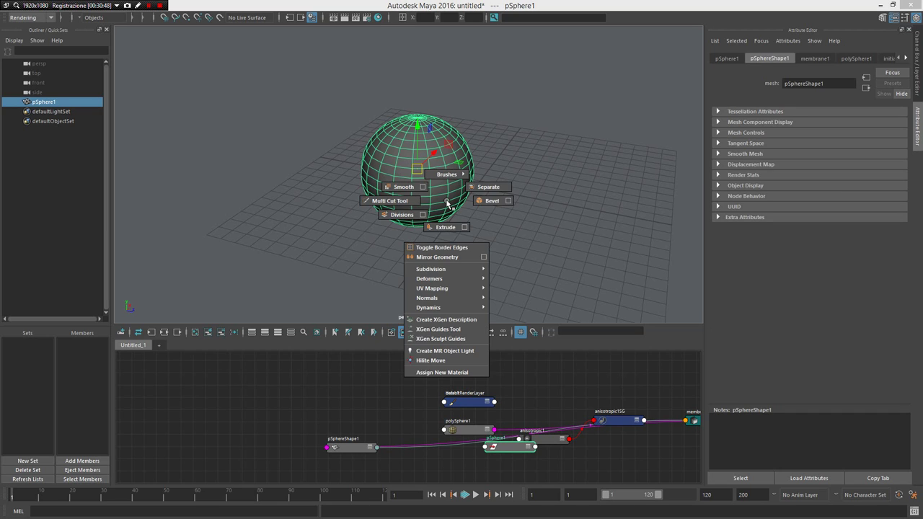
{"action": "mouse_move", "coordinate": [447, 201]}
{"action": "right_mouse_down"}
{"action": "mouse_move", "coordinate": [450, 107]}
{"action": "mouse_move", "coordinate": [448, 198]}
{"action": "mouse_move", "coordinate": [438, 115]}
{"action": "mouse_move", "coordinate": [526, 168]}
{"action": "right_mouse_up"}
{"action": "left_click", "coordinate": [110, 160]}
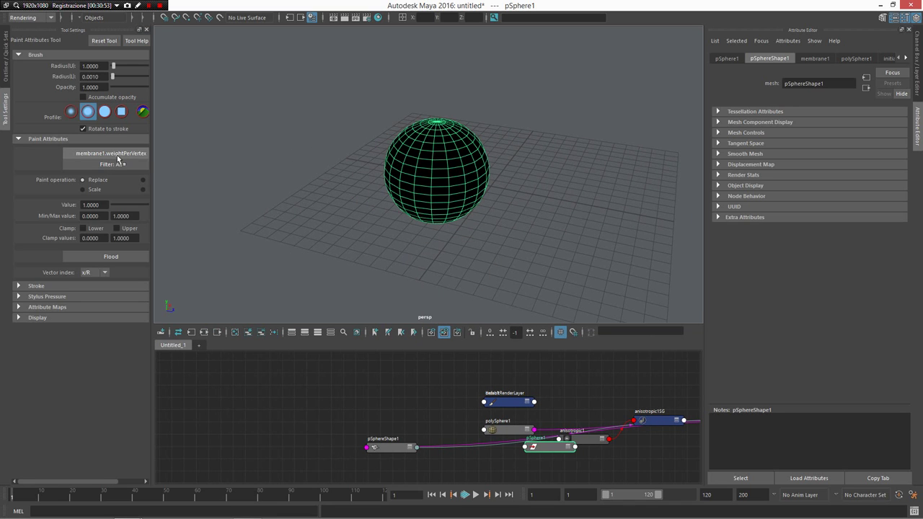
{"action": "mouse_move", "coordinate": [167, 163]}
{"action": "left_click", "coordinate": [256, 163]}
{"action": "mouse_move", "coordinate": [480, 173]}
{"action": "left_mouse_down"}
{"action": "mouse_move", "coordinate": [440, 187]}
{"action": "mouse_move", "coordinate": [456, 171]}
{"action": "mouse_move", "coordinate": [426, 212]}
{"action": "left_mouse_up"}
{"action": "right_click_drag", "start_coordinate": [427, 212], "coordinate": [493, 247], "text": "alt"}
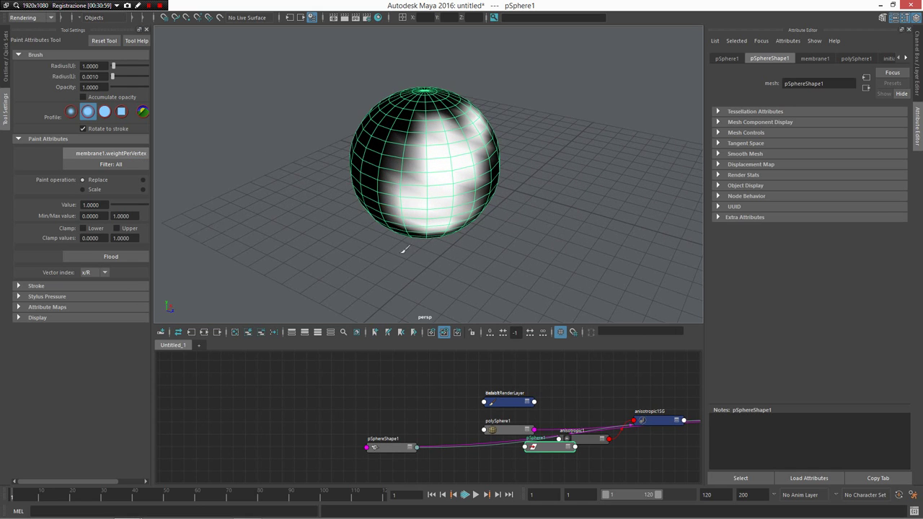
Check the Readme's Mental Ray Mip shaders entry, then return to Maya and load Mental Ray as the renderer.
{"action": "key", "text": "alt+Tab"}
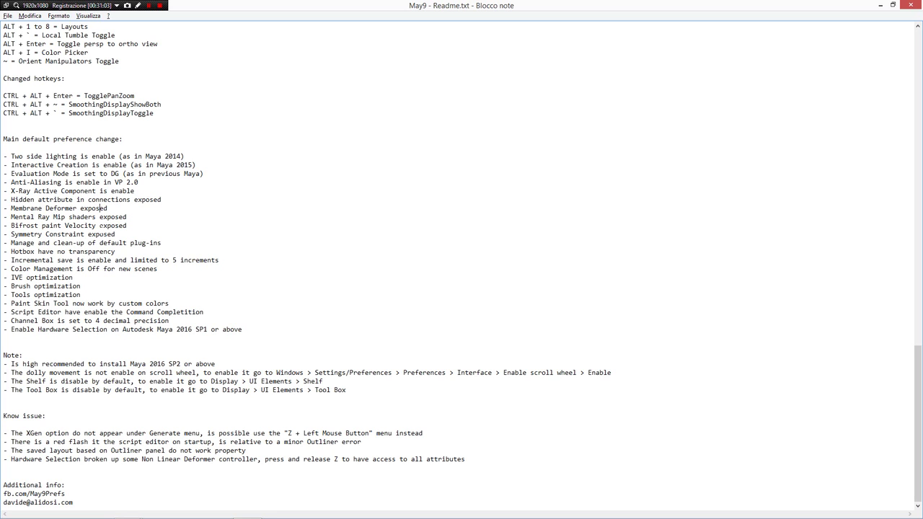
{"action": "key", "text": "alt+Tab"}
{"action": "left_click_drag", "start_coordinate": [546, 239], "coordinate": [400, 287]}
{"action": "left_click_drag", "start_coordinate": [475, 258], "coordinate": [370, 292]}
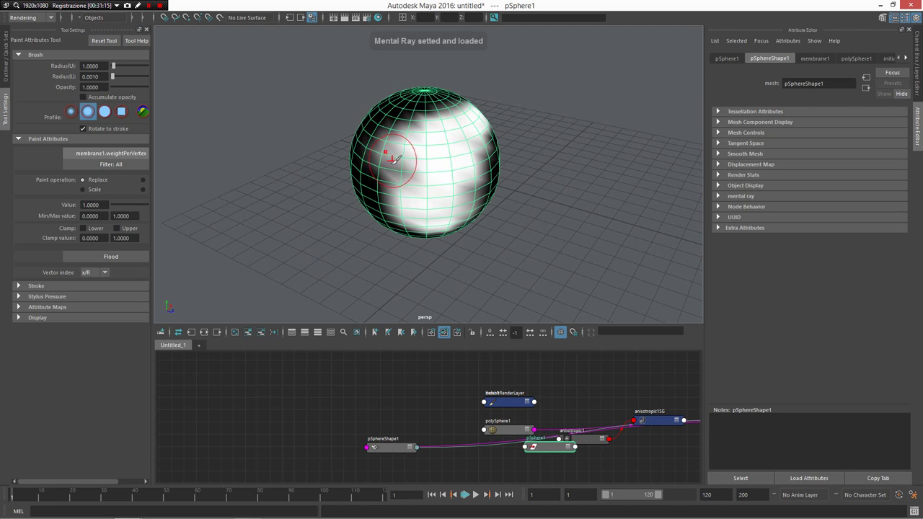
Leave the Paint Attributes Tool and delete the sphere.
{"action": "key", "text": "q"}
{"action": "scroll", "coordinate": [348, 230], "scroll_direction": "down", "scroll_amount": 2}
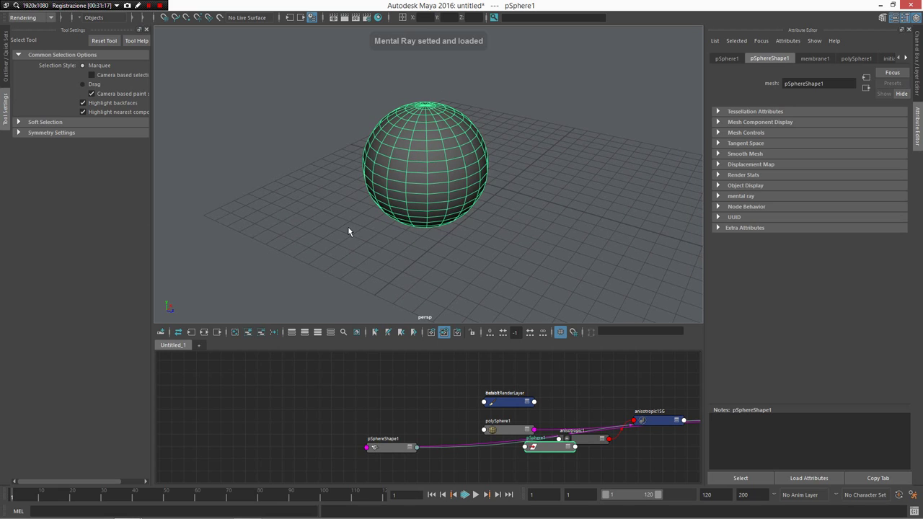
{"action": "key", "text": "Delete"}
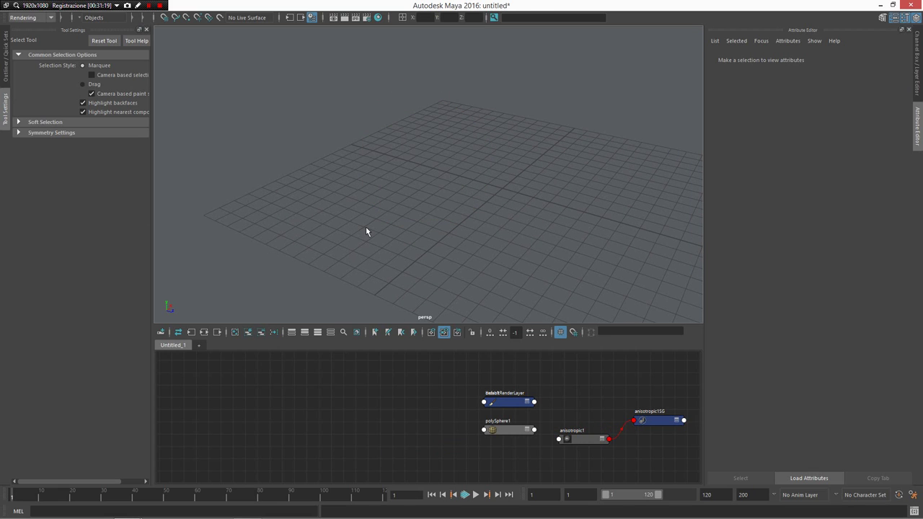
Switch to the layout with the perspective view and Hypershade, and show its node creation list widened, with the Outliner restored.
{"action": "key", "text": "alt+h"}
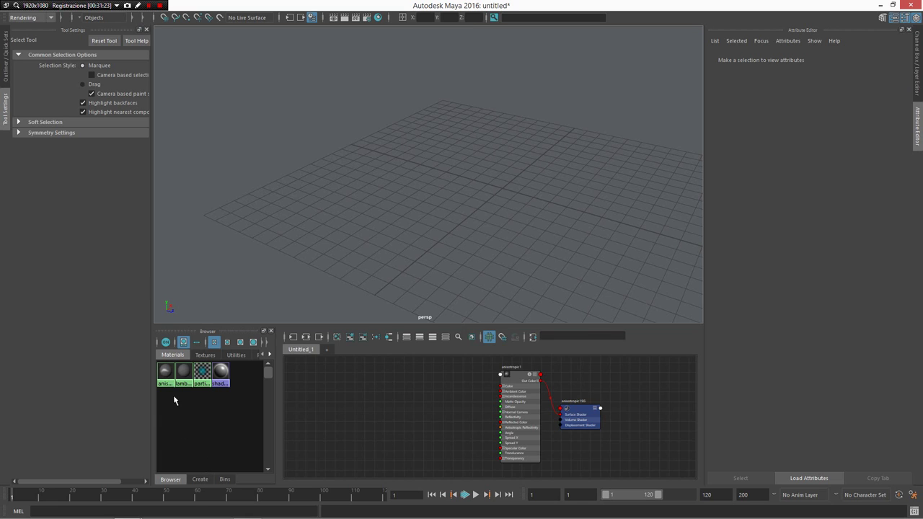
{"action": "left_click", "coordinate": [146, 29]}
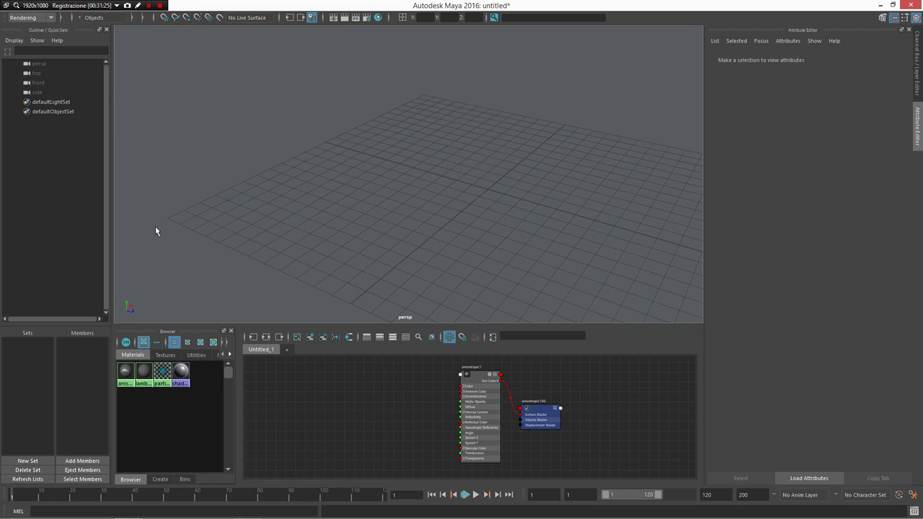
{"action": "left_click", "coordinate": [160, 480]}
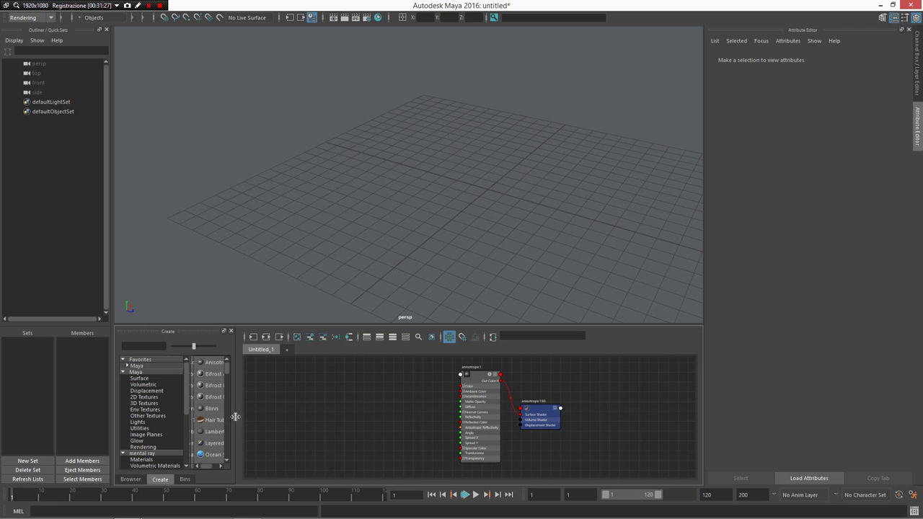
{"action": "left_click_drag", "start_coordinate": [235, 417], "coordinate": [384, 421]}
{"action": "scroll", "coordinate": [148, 416], "scroll_direction": "down", "scroll_amount": 5}
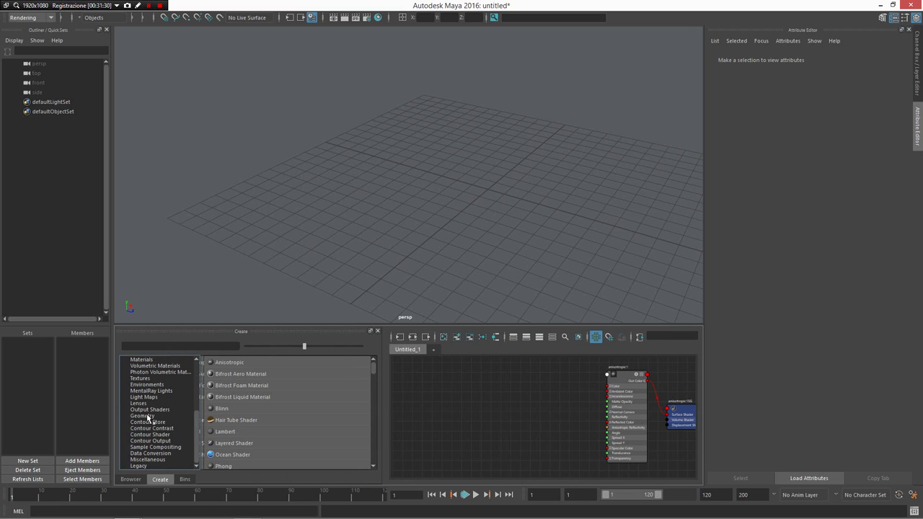
{"action": "scroll", "coordinate": [148, 417], "scroll_direction": "up", "scroll_amount": 5}
Filter the creatable render nodes by "mip" and create a mip_matteshadow material.
{"action": "left_click", "coordinate": [171, 344]}
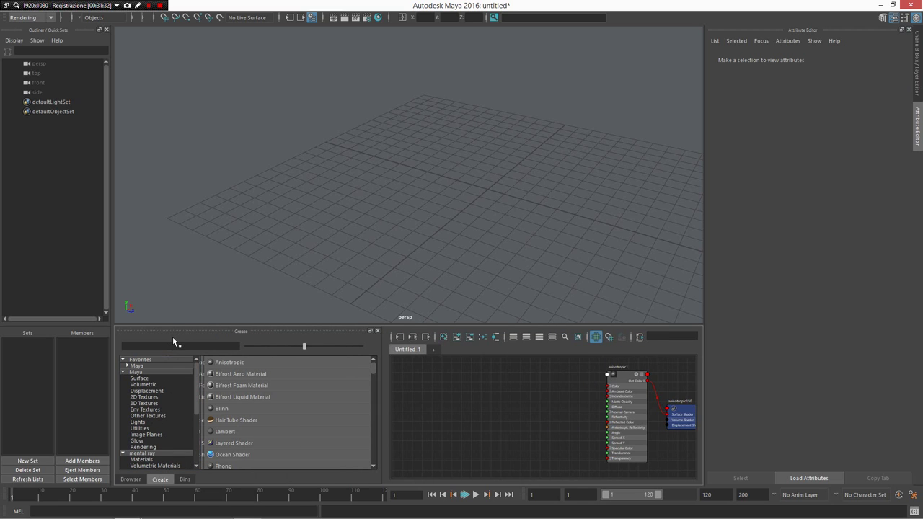
{"action": "type", "text": "mip"}
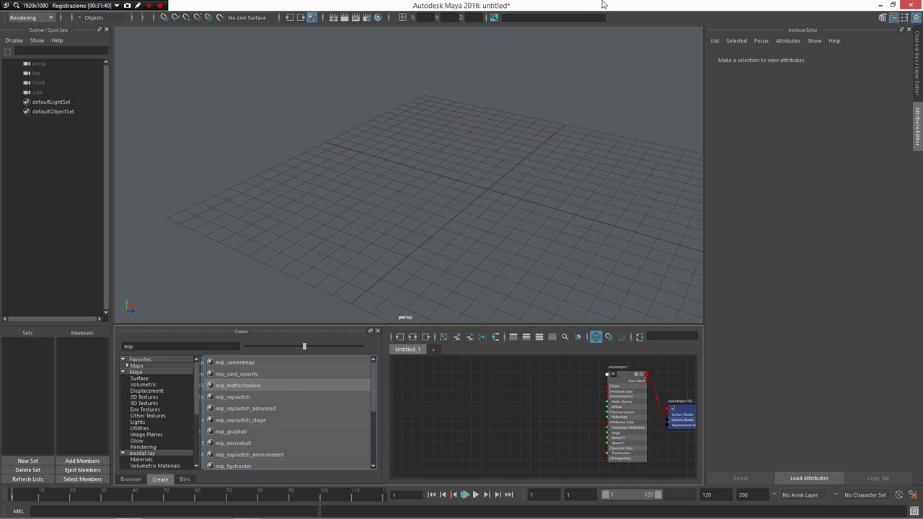
{"action": "left_click", "coordinate": [261, 386]}
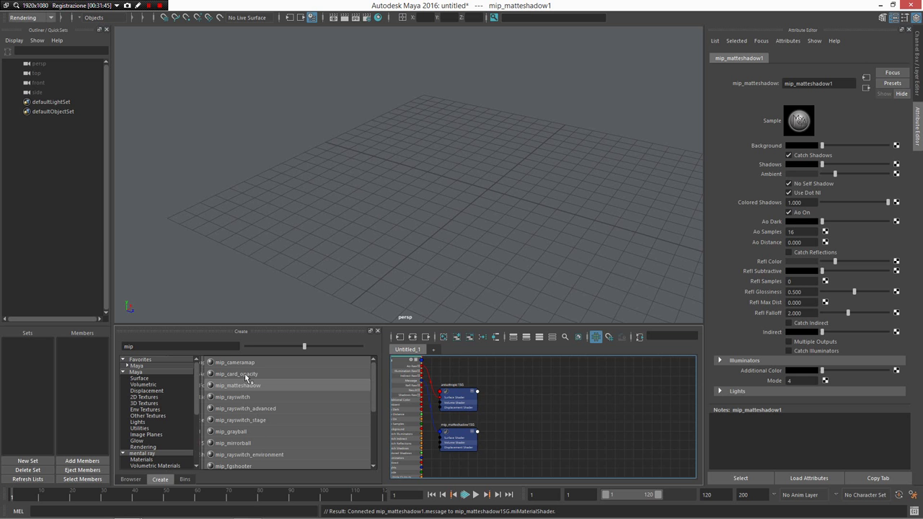
Check the Readme's Bifrost paint Velocity and Symmetry Constraint entries and return to Maya.
{"action": "key", "text": "alt+Tab"}
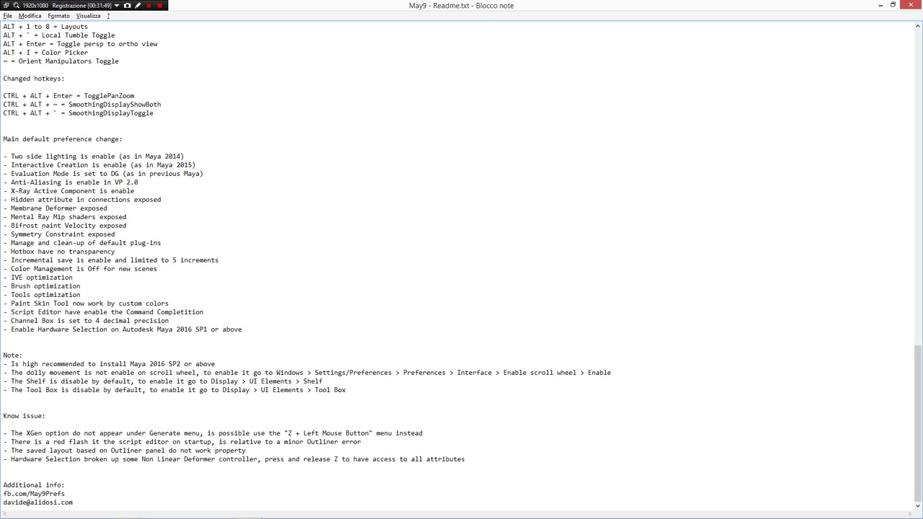
{"action": "key", "text": "alt+Tab"}
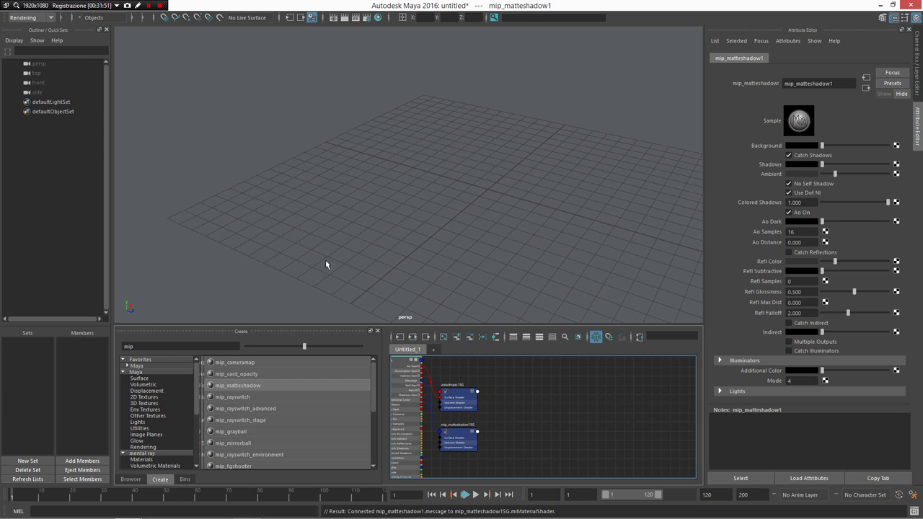
{"action": "key", "text": "alt+Tab"}
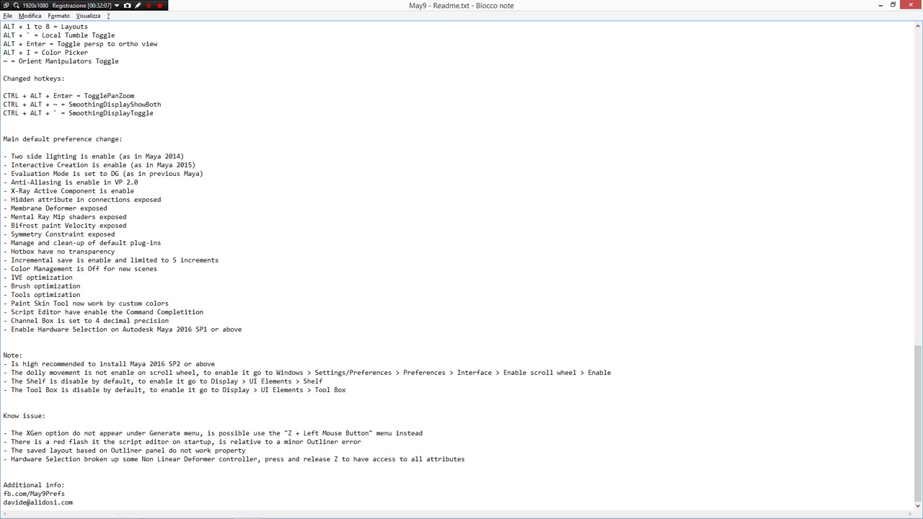
{"action": "left_click_drag", "start_coordinate": [27, 234], "coordinate": [124, 235]}
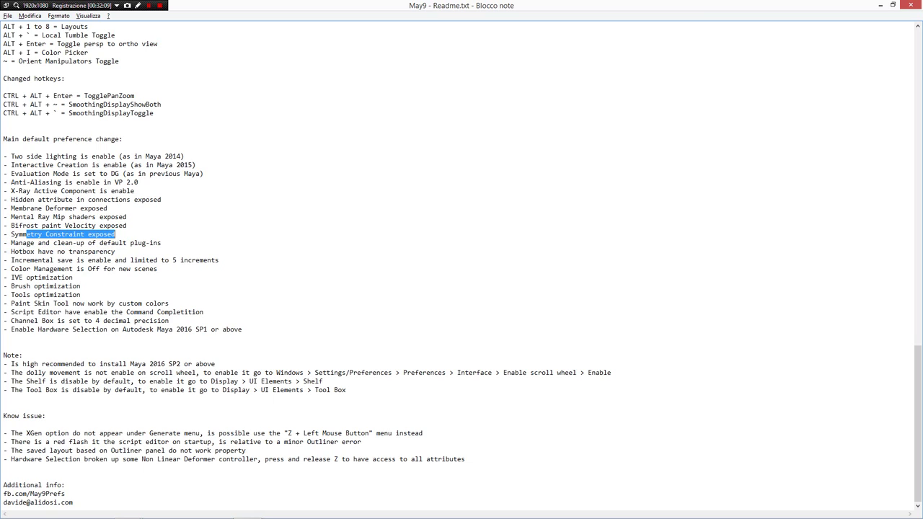
{"action": "left_click", "coordinate": [140, 260]}
{"action": "key", "text": "alt+Tab"}
Restore the Channel Box, activate the Joint Tool and examine its symmetry axis options.
{"action": "key", "text": "f"}
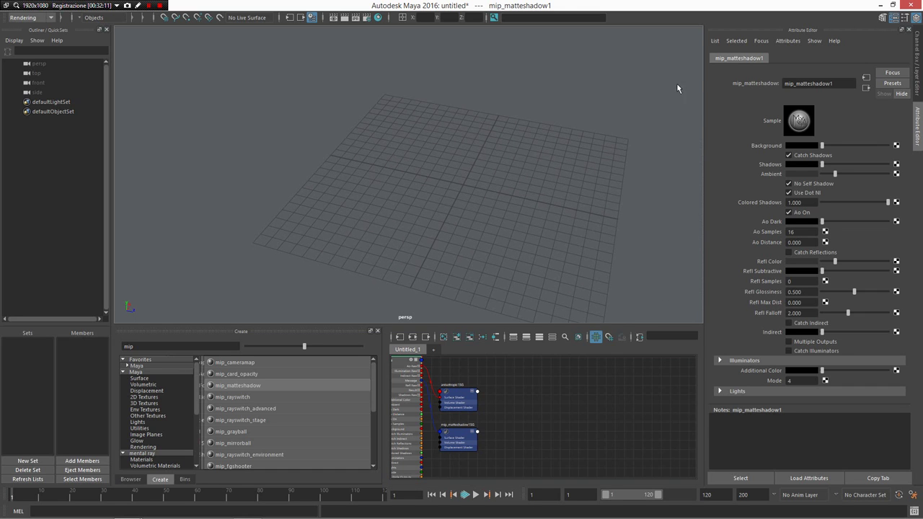
{"action": "left_click", "coordinate": [914, 36]}
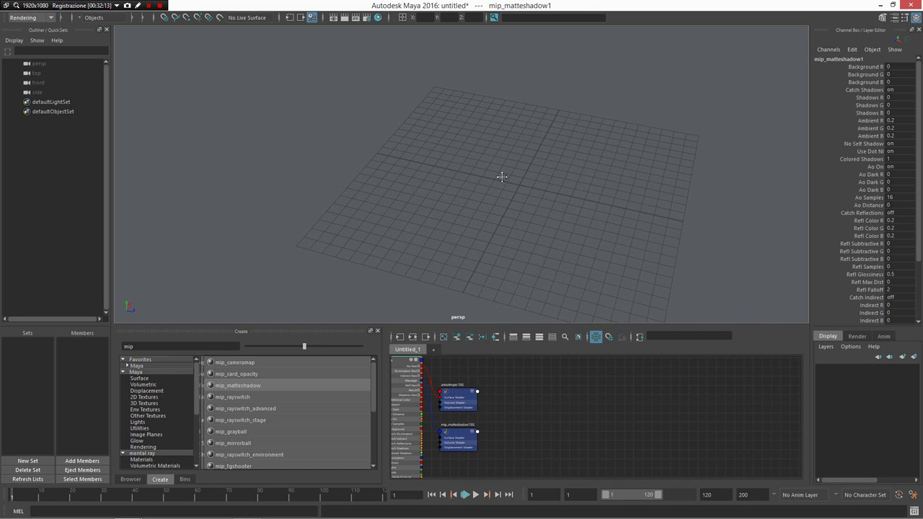
{"action": "right_click_drag", "start_coordinate": [454, 176], "coordinate": [401, 194]}
{"action": "left_click_drag", "start_coordinate": [401, 197], "coordinate": [351, 213]}
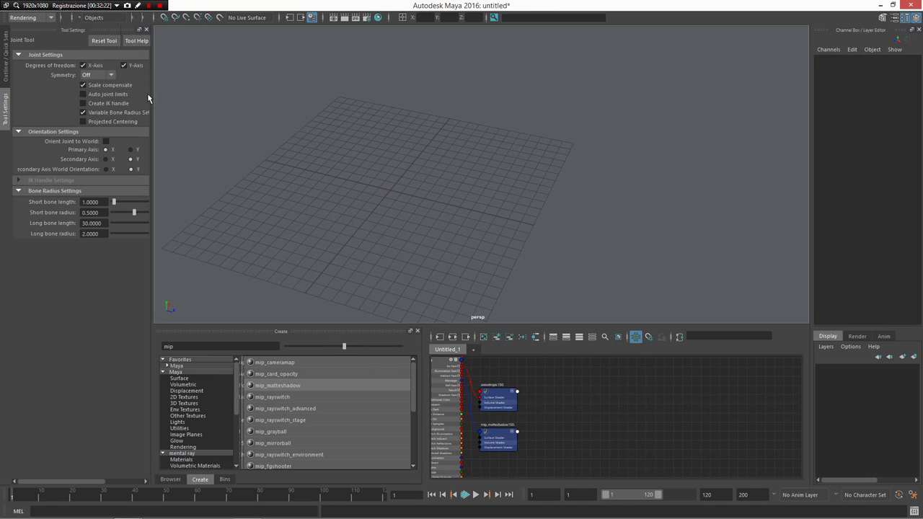
{"action": "left_click", "coordinate": [109, 75]}
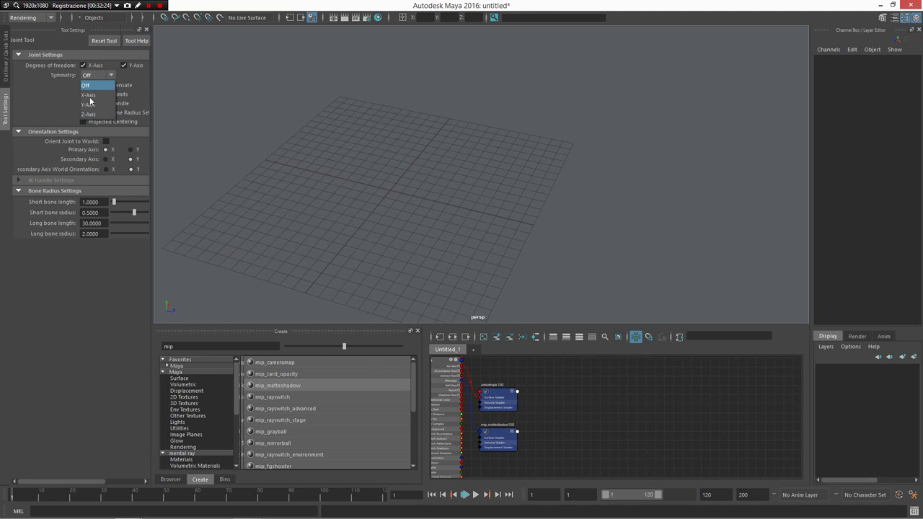
Place a three-joint chain across the grid, finish it and delete it.
{"action": "left_click", "coordinate": [485, 204]}
{"action": "left_click", "coordinate": [398, 231]}
{"action": "left_click", "coordinate": [320, 189]}
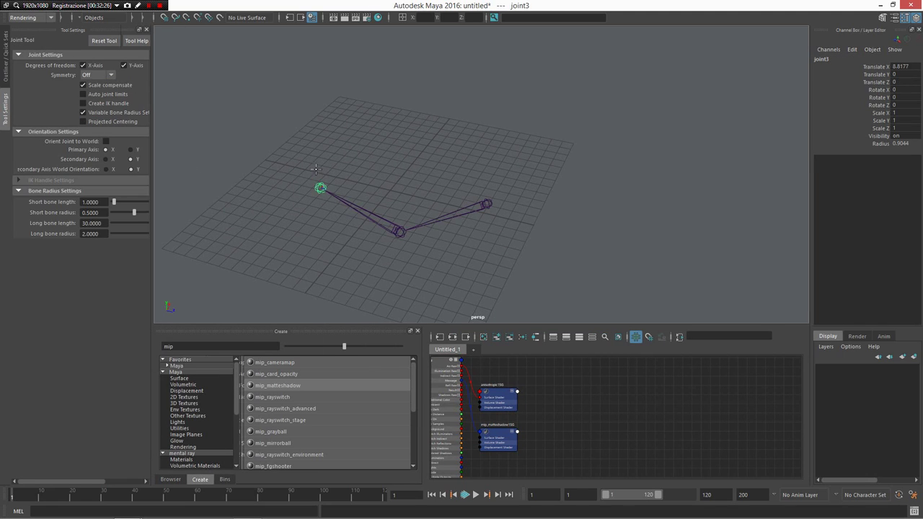
{"action": "key", "text": "Return"}
{"action": "key", "text": "Delete"}
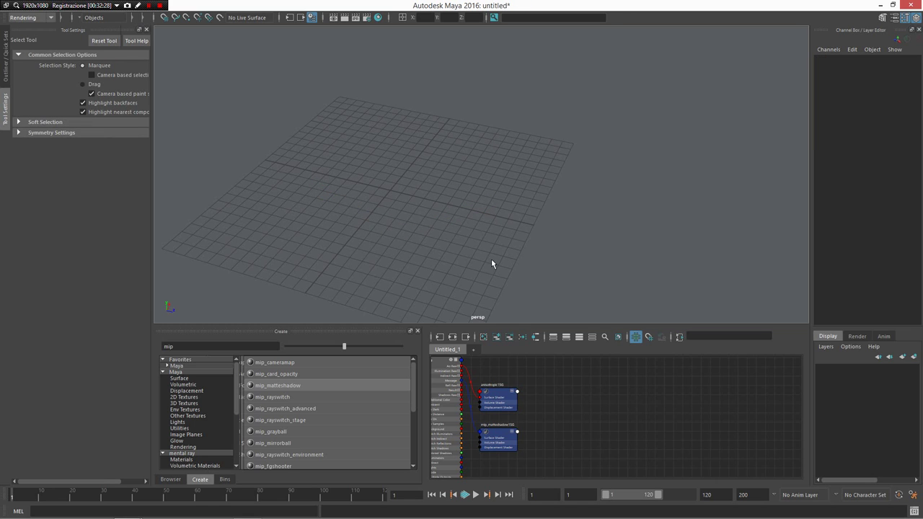
Switch to the Readme to check the next entries in the default preference changes.
{"action": "key", "text": "alt+Tab"}
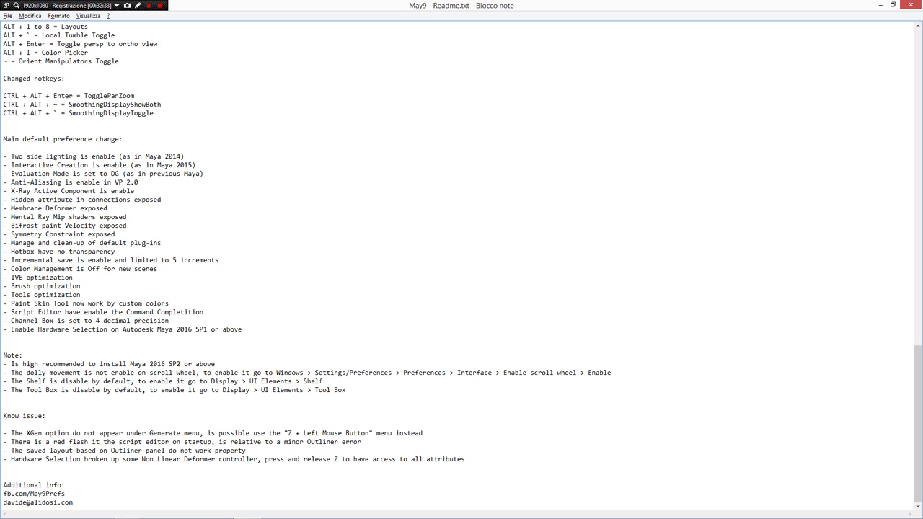
Highlight the Readme's default plug-ins clean-up and Hotbox transparency entries, and return to Maya.
{"action": "left_click_drag", "start_coordinate": [11, 243], "coordinate": [118, 251]}
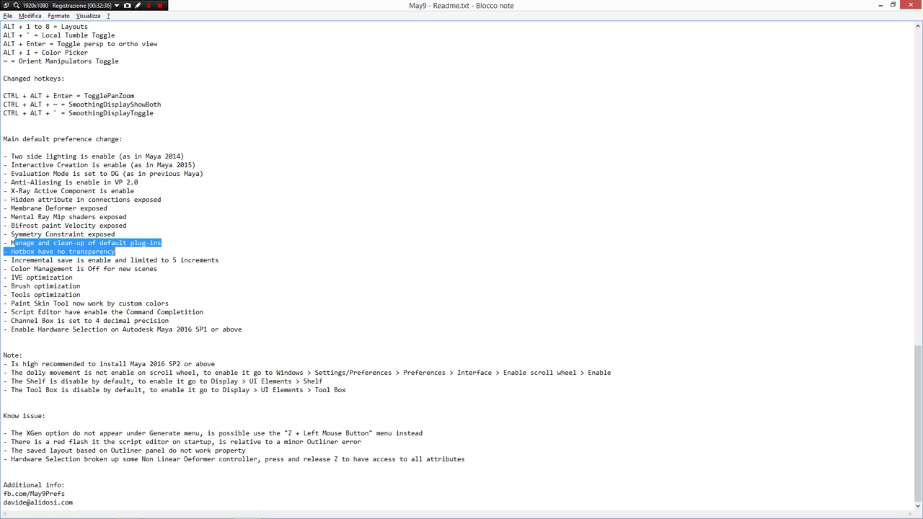
{"action": "left_click", "coordinate": [117, 252]}
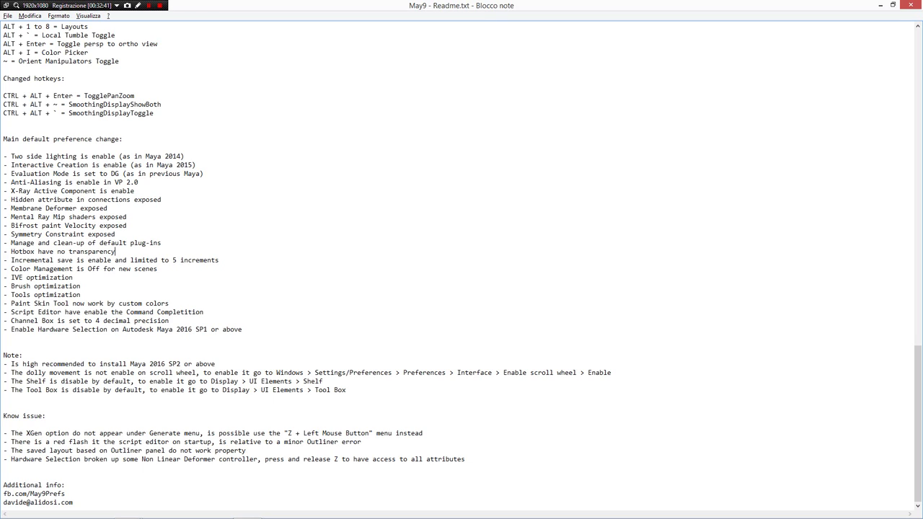
{"action": "key", "text": "alt+Tab"}
{"action": "key", "text": "space"}
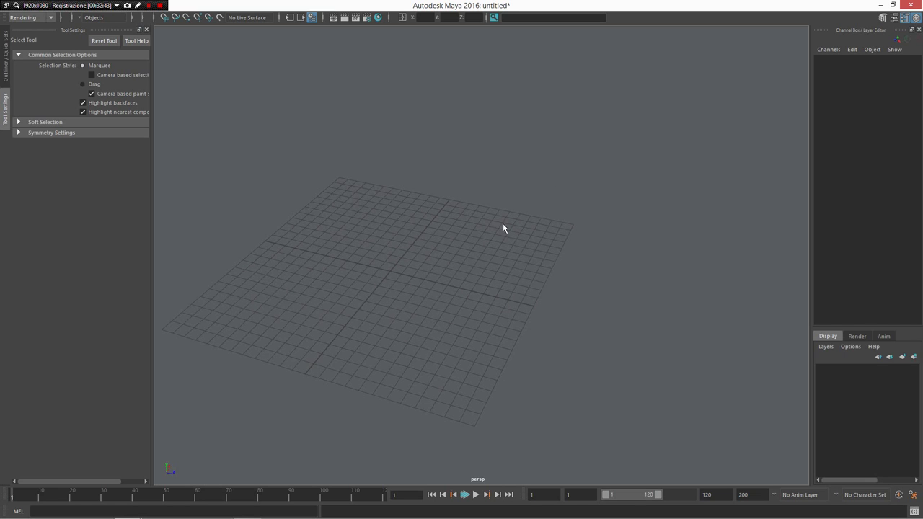
Close the Tool Settings, look through the viewport's marking commands and return to the Readme.
{"action": "left_click", "coordinate": [146, 29]}
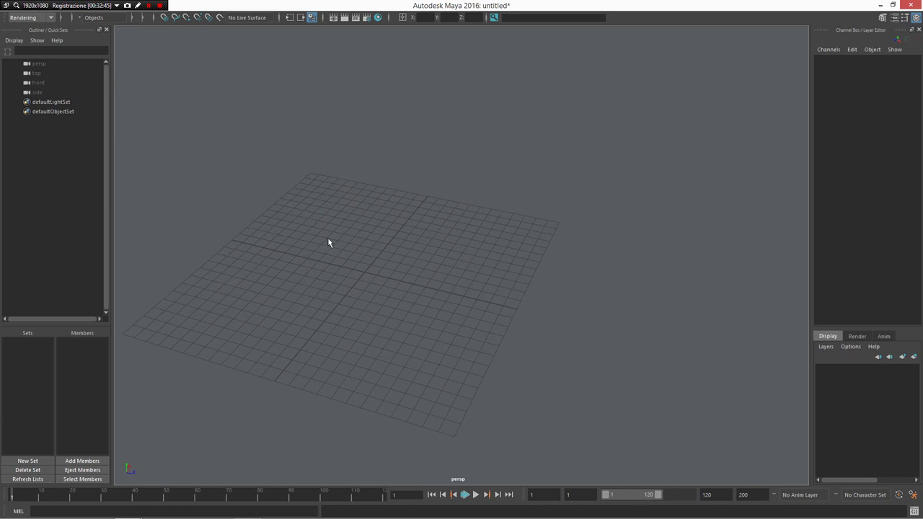
{"action": "right_click_drag", "start_coordinate": [408, 233], "coordinate": [220, 281]}
{"action": "right_click_drag", "start_coordinate": [275, 257], "coordinate": [448, 222]}
{"action": "key", "text": "space"}
{"action": "key", "text": "alt+Tab"}
{"action": "key", "text": "alt+Tab"}
{"action": "key", "text": "alt+Tab"}
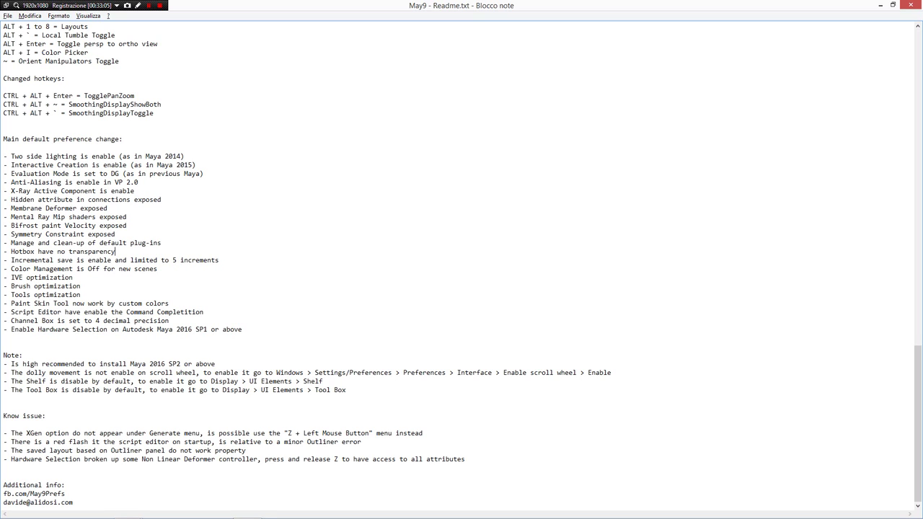
Display the Hotbox in Maya, examine its Hotbox Controls options and check the Readme's incremental save entry.
{"action": "key", "text": "alt+Tab"}
{"action": "key", "text": "space"}
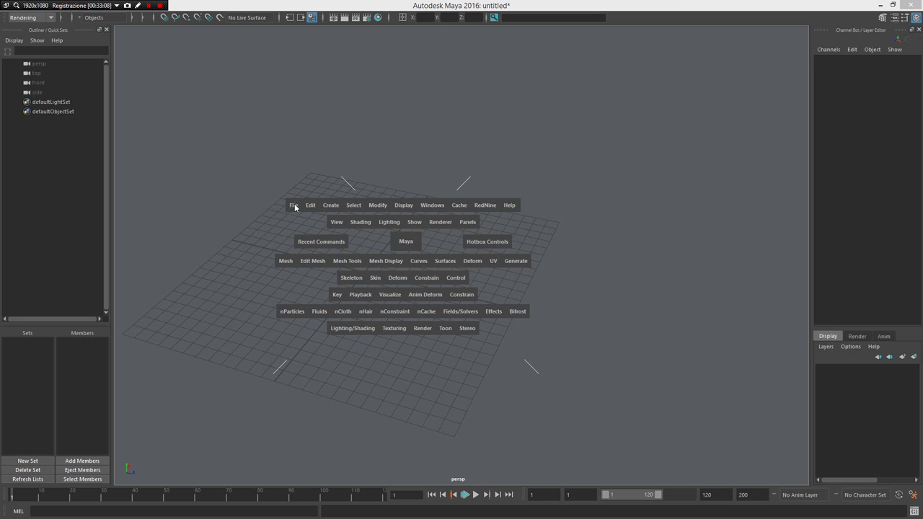
{"action": "left_click", "coordinate": [496, 239]}
{"action": "left_click", "coordinate": [493, 242]}
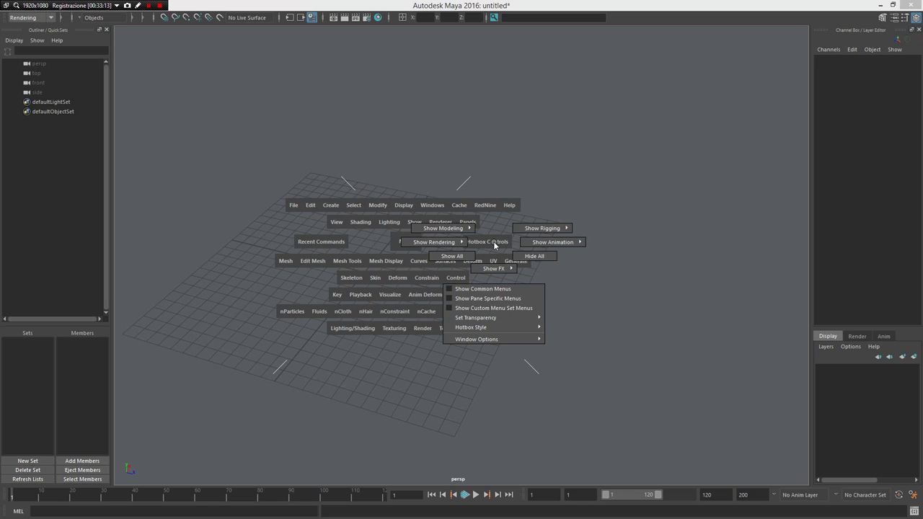
{"action": "key", "text": "alt+Tab"}
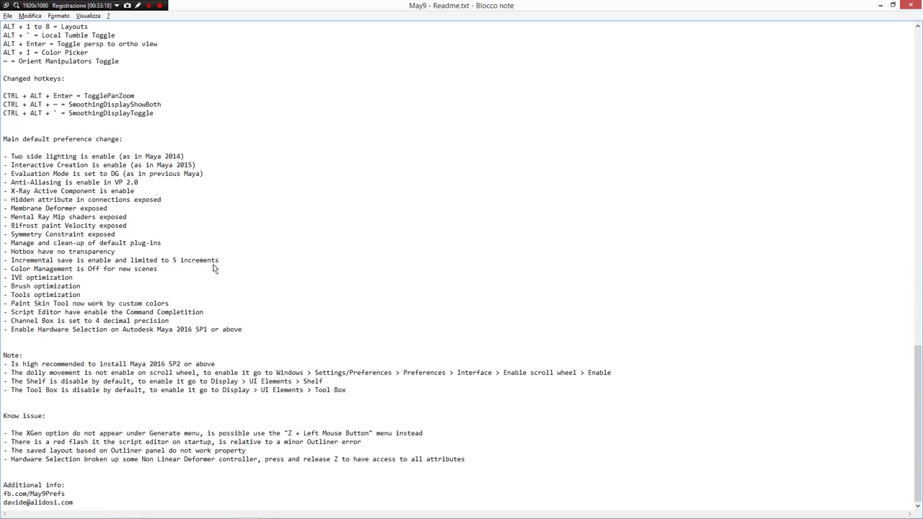
{"action": "key", "text": "alt+Tab"}
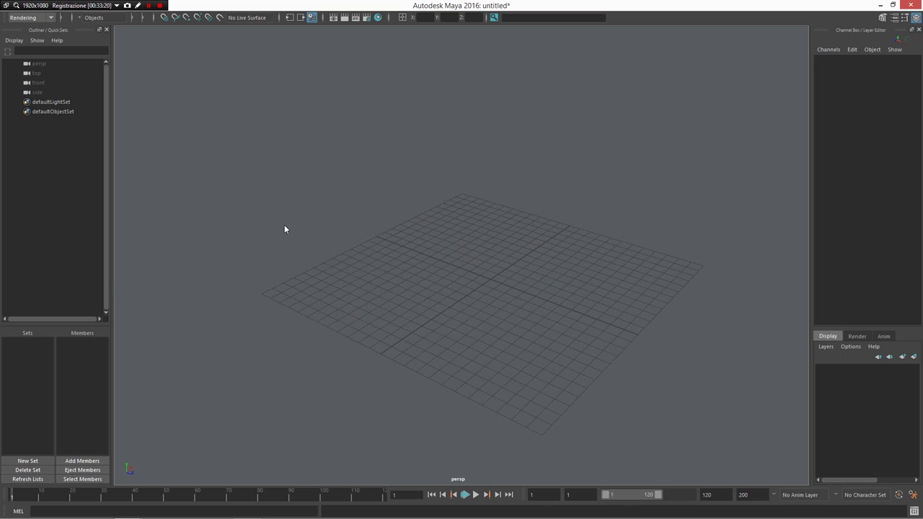
{"action": "key", "text": "space"}
{"action": "left_click", "coordinate": [172, 190]}
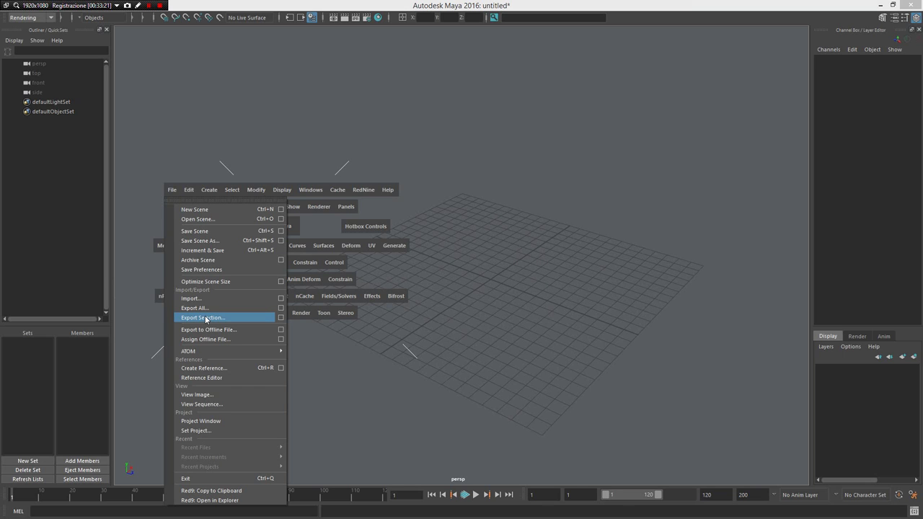
{"action": "left_click", "coordinate": [281, 240]}
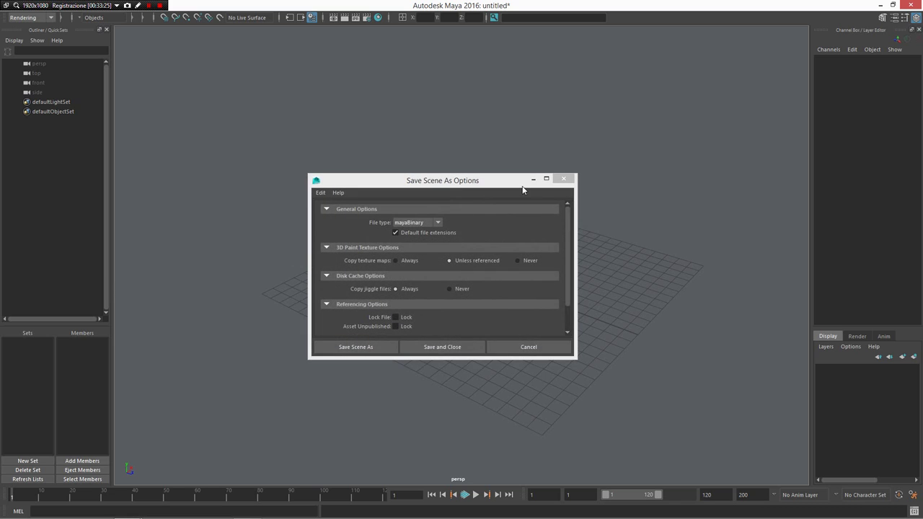
{"action": "left_click", "coordinate": [563, 179]}
Examine the Incremental save settings in the Save Scene options and close the dialog without saving.
{"action": "key", "text": "space"}
{"action": "left_click", "coordinate": [362, 152]}
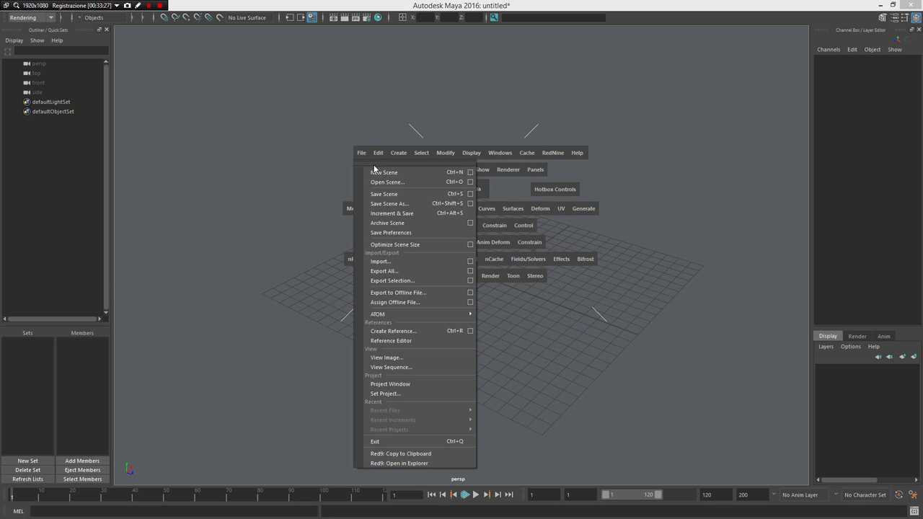
{"action": "left_click", "coordinate": [470, 194]}
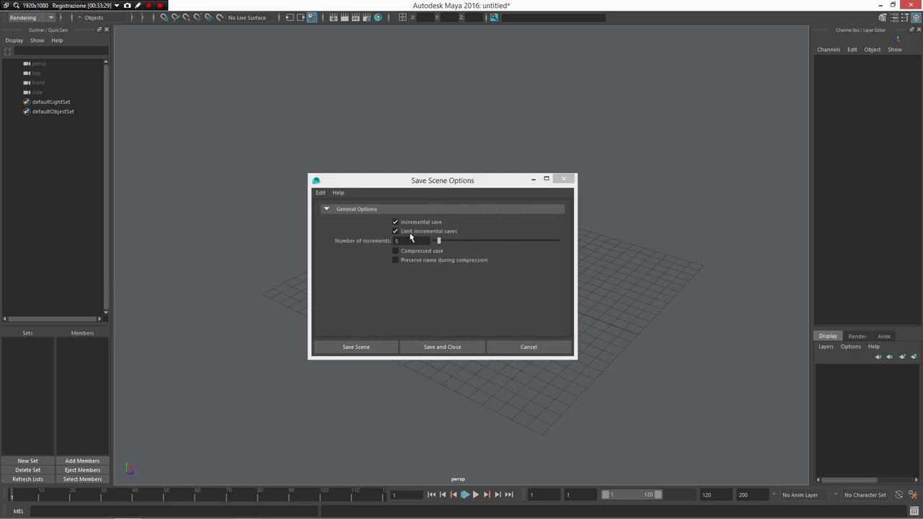
{"action": "left_click", "coordinate": [563, 178]}
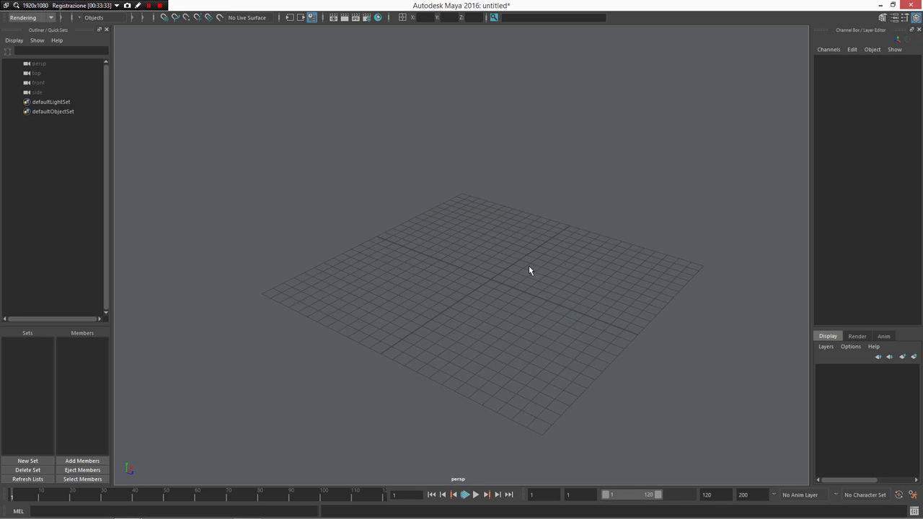
Check the Readme's Color Management and IVE optimization entries and return to Maya.
{"action": "left_click_drag", "start_coordinate": [555, 290], "coordinate": [490, 297], "text": "alt"}
{"action": "right_click_drag", "start_coordinate": [522, 326], "coordinate": [475, 316], "text": "alt"}
{"action": "middle_click_drag", "start_coordinate": [476, 316], "coordinate": [466, 301], "text": "alt"}
{"action": "left_click_drag", "start_coordinate": [535, 285], "coordinate": [547, 317], "text": "alt"}
{"action": "key", "text": "alt+Tab"}
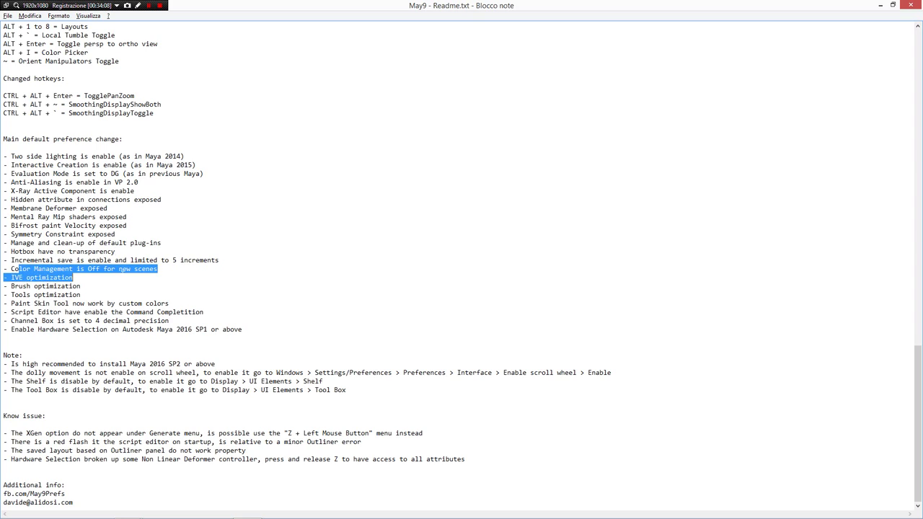
{"action": "key", "text": "alt+Tab"}
Create a polygon sphere with a radius of about 2.33 on the grid.
{"action": "left_click_drag", "start_coordinate": [383, 278], "coordinate": [485, 322], "text": "alt"}
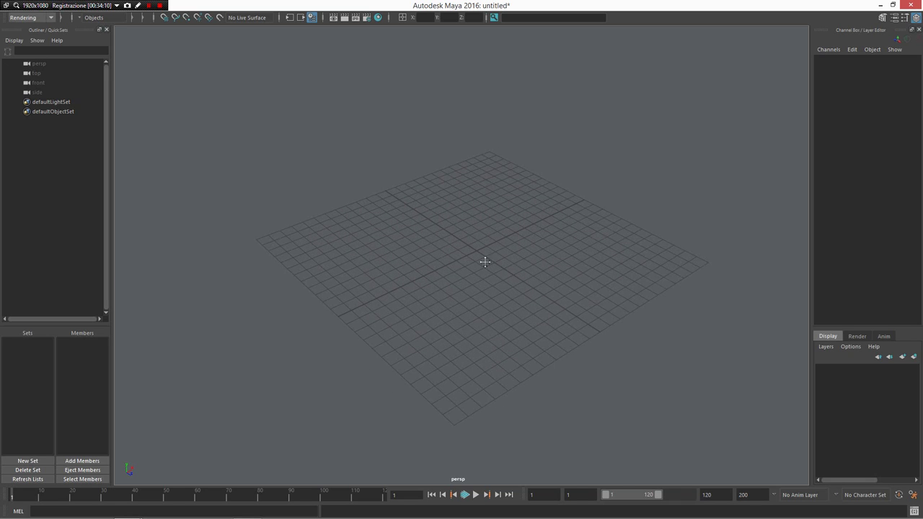
{"action": "middle_click_drag", "start_coordinate": [484, 260], "coordinate": [444, 259], "text": "alt"}
{"action": "right_click_drag", "start_coordinate": [447, 239], "coordinate": [368, 209]}
{"action": "left_click_drag", "start_coordinate": [411, 232], "coordinate": [442, 234]}
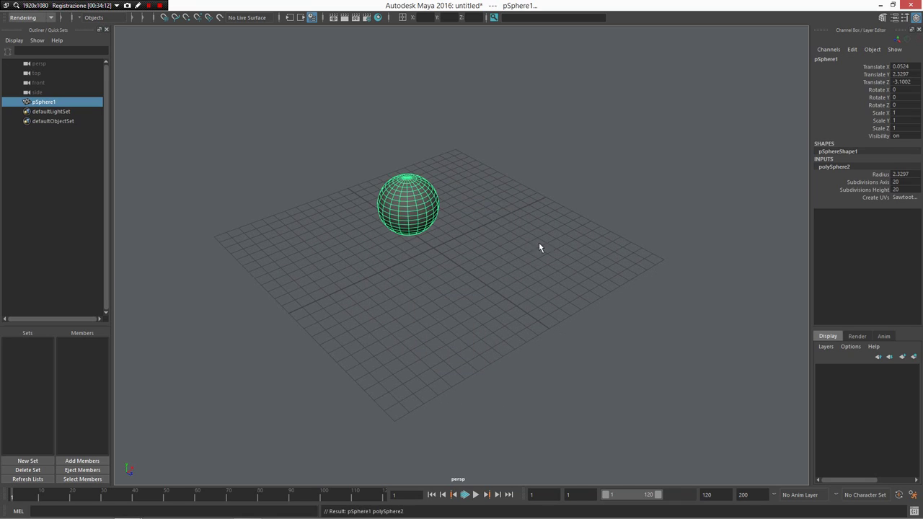
Set the linear workflow for Mental Ray while the sphere is selected.
{"action": "left_click_drag", "start_coordinate": [538, 242], "coordinate": [488, 281], "text": "alt"}
{"action": "right_click_drag", "start_coordinate": [488, 282], "coordinate": [553, 253], "text": "alt"}
{"action": "left_click", "coordinate": [553, 242]}
{"action": "left_click", "coordinate": [429, 246]}
{"action": "left_click_drag", "start_coordinate": [289, 249], "coordinate": [416, 241], "text": "alt"}
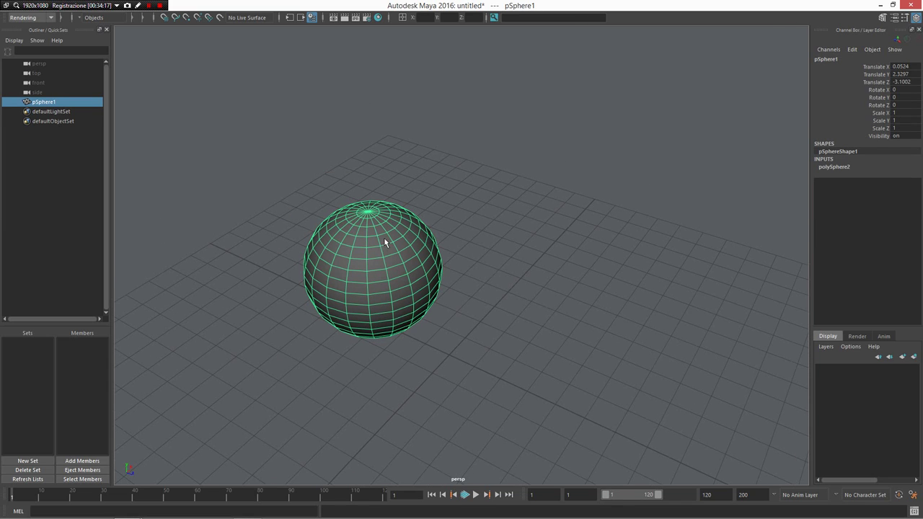
{"action": "left_click_drag", "start_coordinate": [385, 239], "coordinate": [430, 288], "text": "alt"}
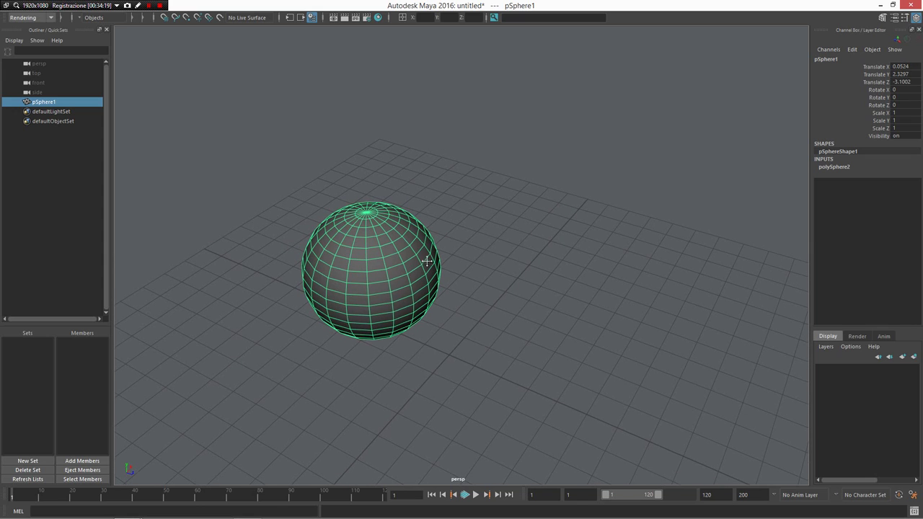
{"action": "middle_click_drag", "start_coordinate": [426, 262], "coordinate": [441, 245], "text": "alt"}
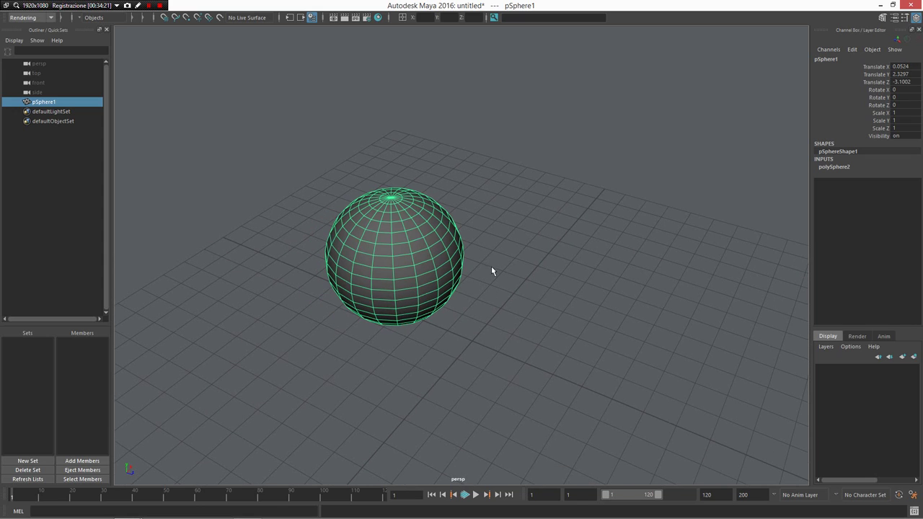
{"action": "key", "text": "space"}
{"action": "mouse_move", "coordinate": [512, 213]}
{"action": "left_mouse_down"}
{"action": "mouse_move", "coordinate": [414, 219]}
{"action": "mouse_move", "coordinate": [382, 252]}
{"action": "mouse_move", "coordinate": [344, 267]}
{"action": "left_mouse_up"}
{"action": "mouse_move", "coordinate": [533, 230]}
{"action": "left_mouse_down"}
{"action": "mouse_move", "coordinate": [345, 265]}
{"action": "mouse_move", "coordinate": [331, 252]}
{"action": "left_mouse_up"}
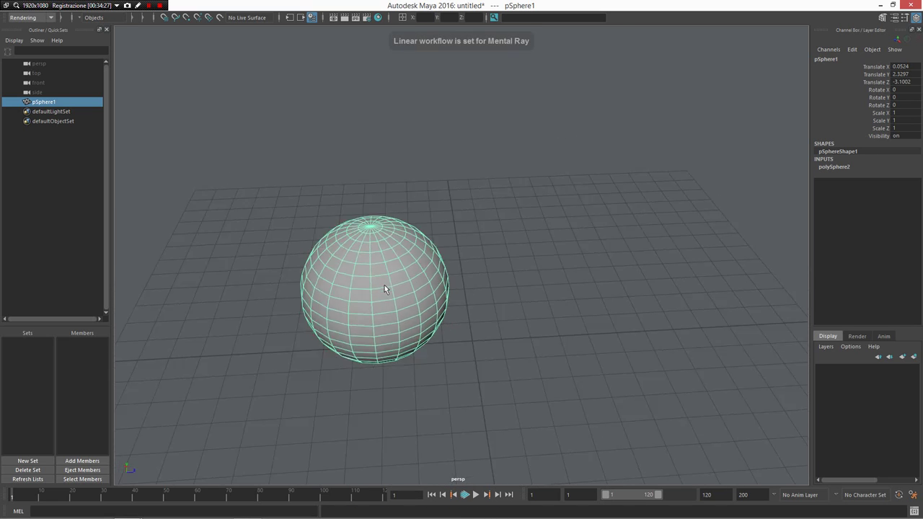
Render the sphere from the perspective view, check the Render View's colour transform and close the window.
{"action": "left_click_drag", "start_coordinate": [384, 286], "coordinate": [344, 275], "text": "alt"}
{"action": "mouse_move", "coordinate": [360, 277]}
{"action": "right_mouse_down", "text": "alt"}
{"action": "mouse_move", "coordinate": [488, 286]}
{"action": "mouse_move", "coordinate": [361, 277]}
{"action": "right_mouse_up", "text": "alt"}
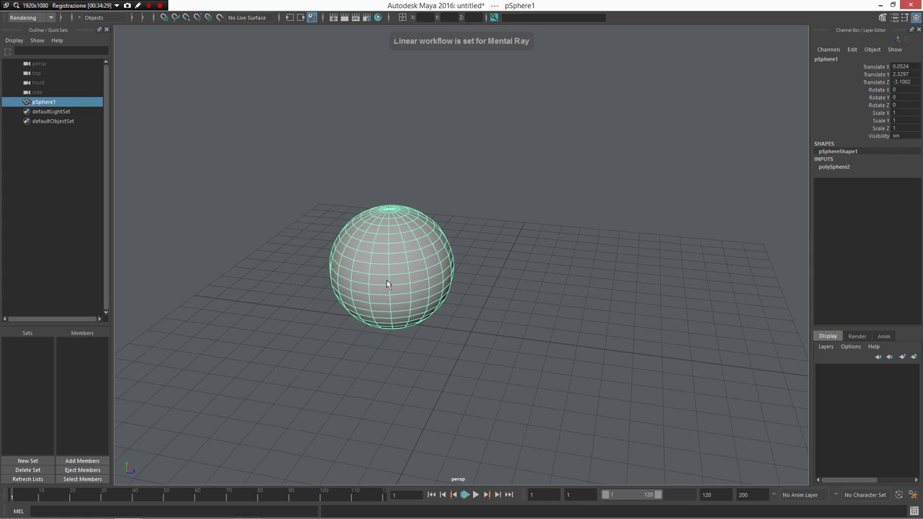
{"action": "left_click", "coordinate": [333, 17]}
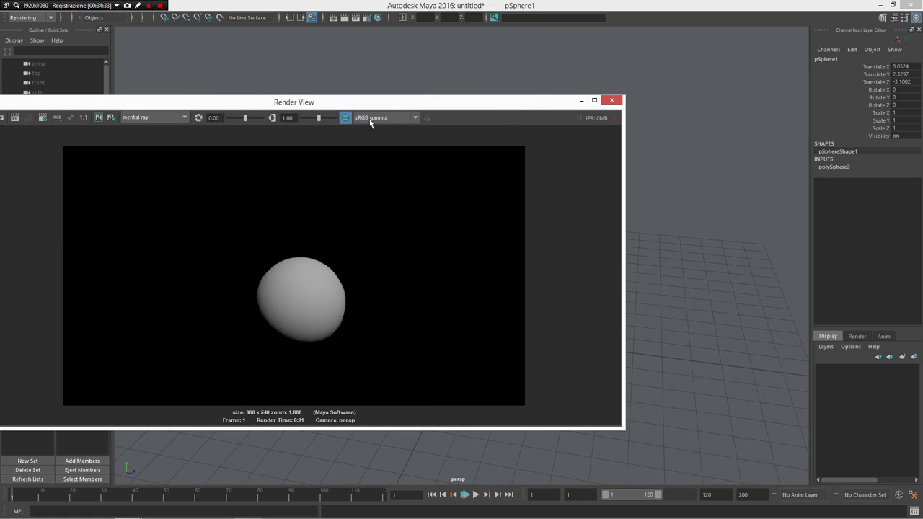
{"action": "left_click", "coordinate": [612, 99]}
Deselect the sphere and toggle Color Management on and off to compare the viewport shading.
{"action": "key", "text": "space"}
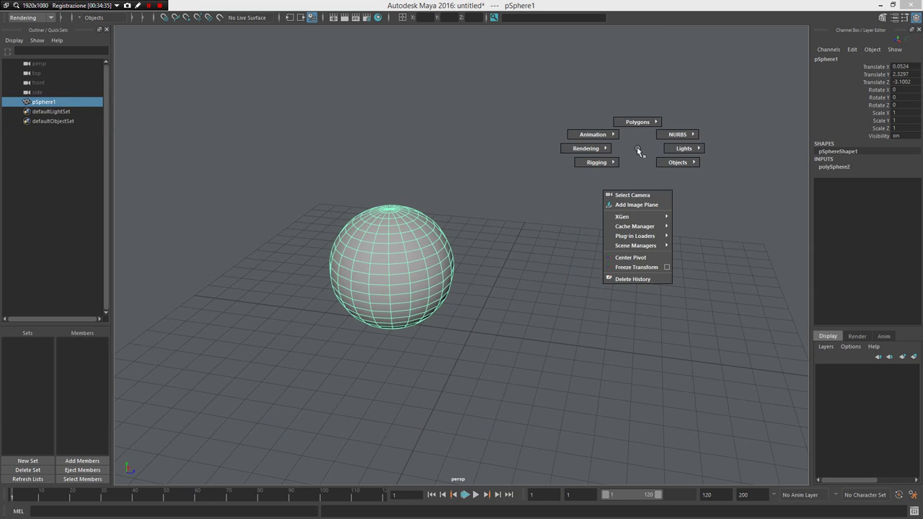
{"action": "right_click", "coordinate": [636, 146], "text": "shift"}
{"action": "left_click", "coordinate": [545, 146]}
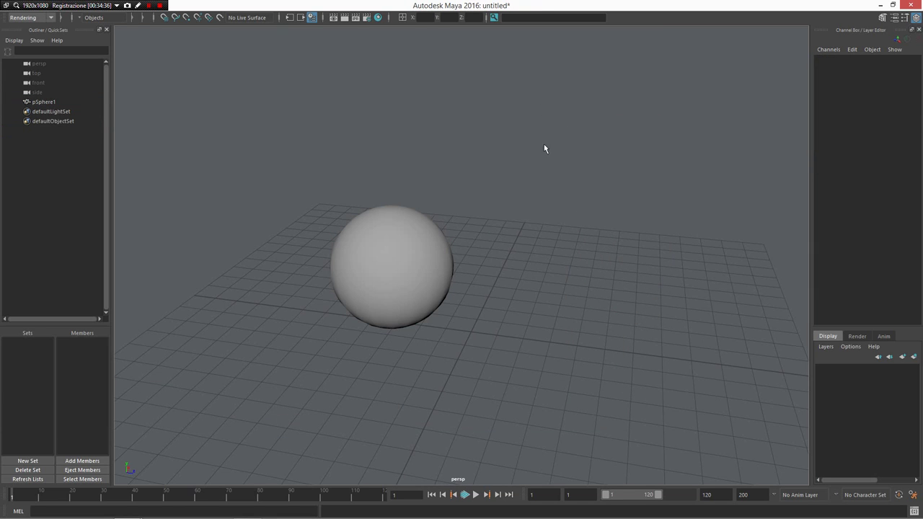
{"action": "key", "text": "space"}
{"action": "left_click", "coordinate": [582, 197]}
{"action": "left_click_drag", "start_coordinate": [583, 199], "coordinate": [476, 202]}
{"action": "key", "text": "space"}
{"action": "left_click_drag", "start_coordinate": [548, 206], "coordinate": [462, 207]}
{"action": "left_click_drag", "start_coordinate": [554, 214], "coordinate": [459, 207]}
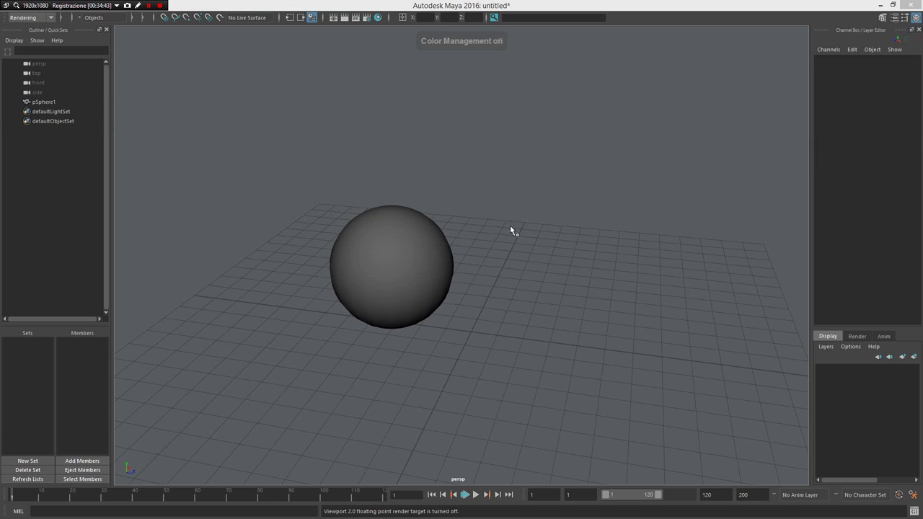
Create a driver weight setup at the grid's centre and restore the sphere's brighter viewport shading.
{"action": "right_click_drag", "start_coordinate": [493, 228], "coordinate": [410, 269]}
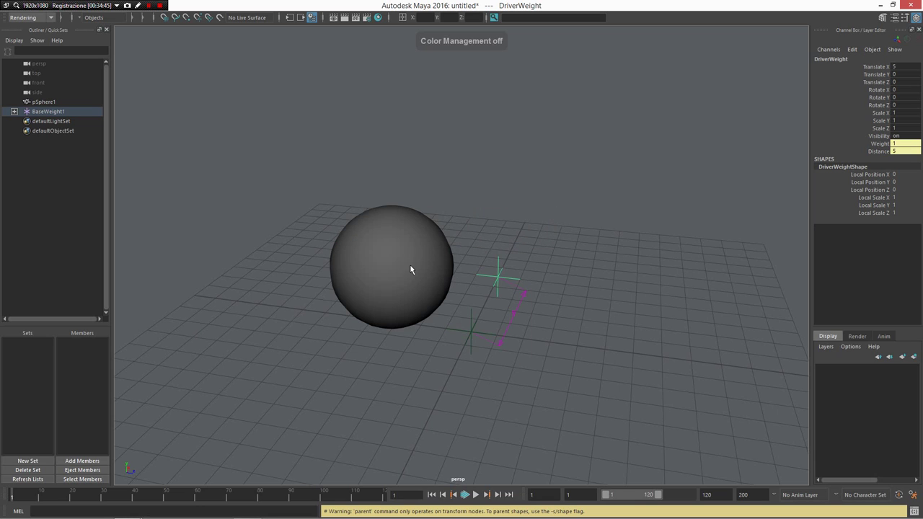
{"action": "key", "text": "space"}
{"action": "left_click_drag", "start_coordinate": [511, 229], "coordinate": [356, 250]}
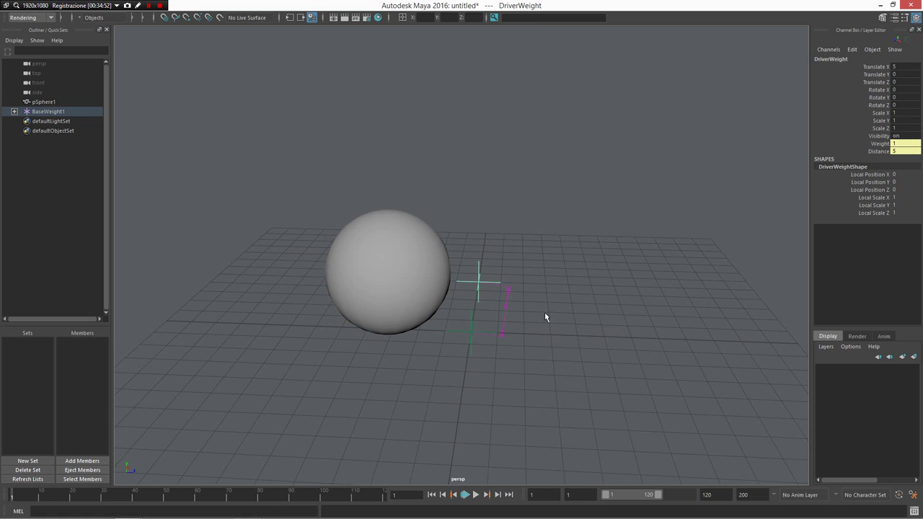
Check the Readme's Tools optimization entry and return to Maya.
{"action": "key", "text": "alt+Tab"}
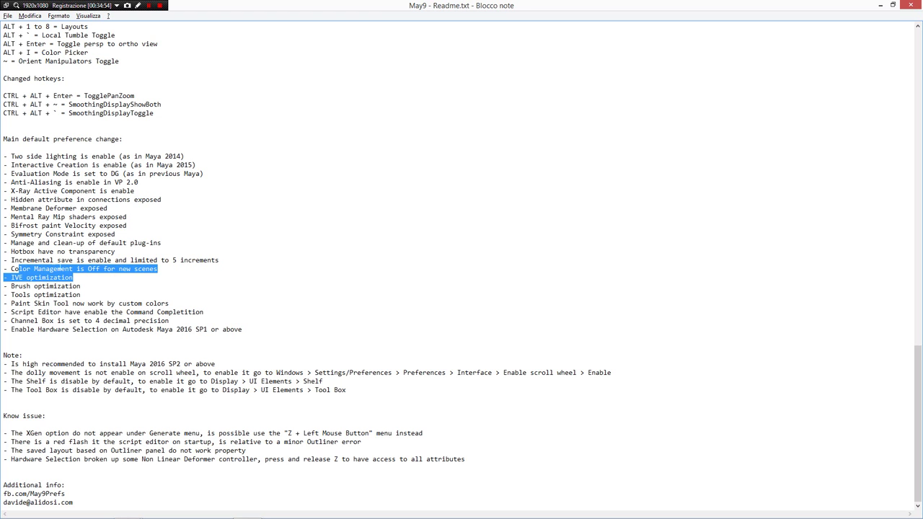
{"action": "left_click", "coordinate": [82, 295]}
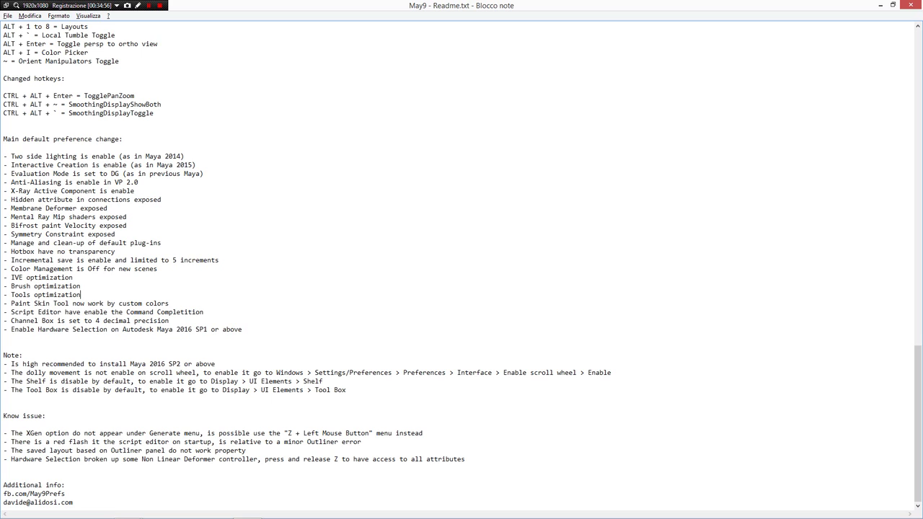
{"action": "key", "text": "alt+Tab"}
Delete the sphere and the driver weight objects, and create a polygon cube about 3.36 units in size.
{"action": "left_click_drag", "start_coordinate": [516, 254], "coordinate": [424, 346]}
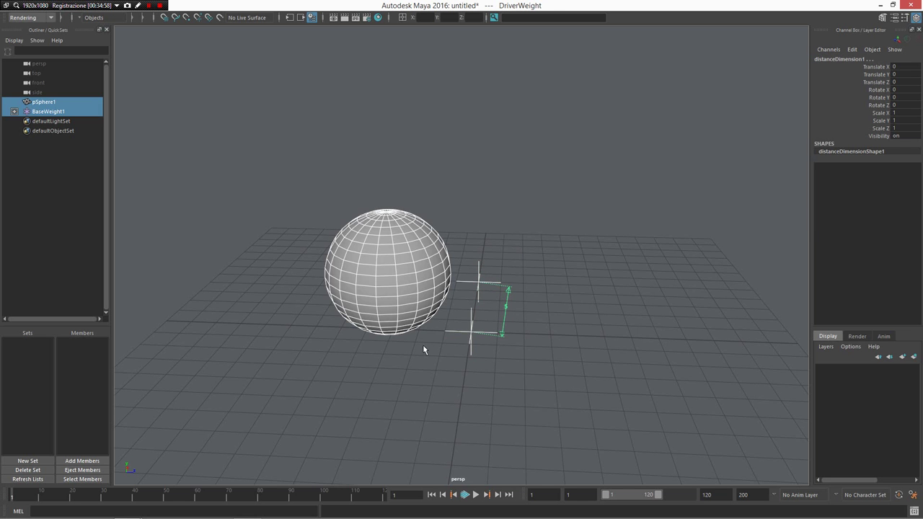
{"action": "key", "text": "Delete"}
{"action": "right_click_drag", "start_coordinate": [478, 286], "coordinate": [263, 168]}
{"action": "right_click_drag", "start_coordinate": [410, 243], "coordinate": [508, 233]}
{"action": "left_click", "coordinate": [459, 288]}
{"action": "left_click_drag", "start_coordinate": [485, 278], "coordinate": [500, 356], "text": "alt"}
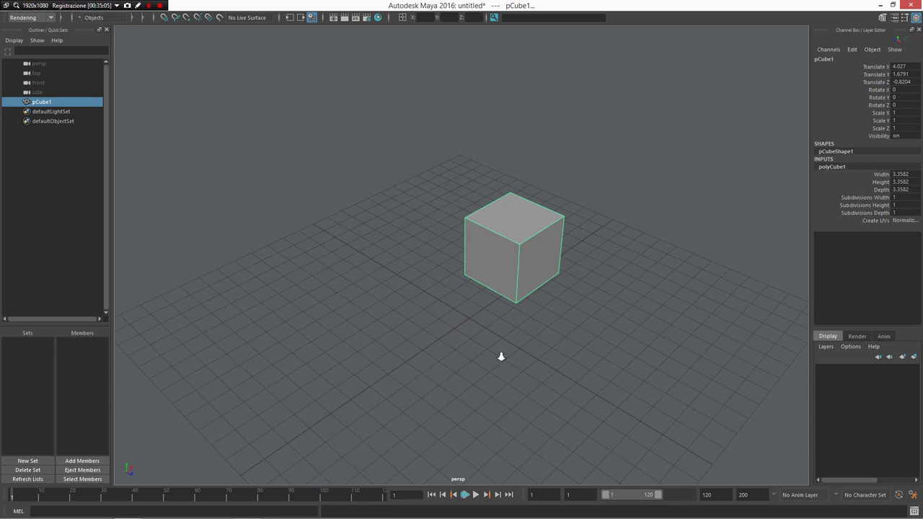
Deselect the cube, switch to component mode and select one of its side faces.
{"action": "right_click_drag", "start_coordinate": [501, 356], "coordinate": [560, 251], "text": "alt"}
{"action": "right_click", "coordinate": [566, 245]}
{"action": "left_click", "coordinate": [635, 257]}
{"action": "right_click", "coordinate": [667, 227]}
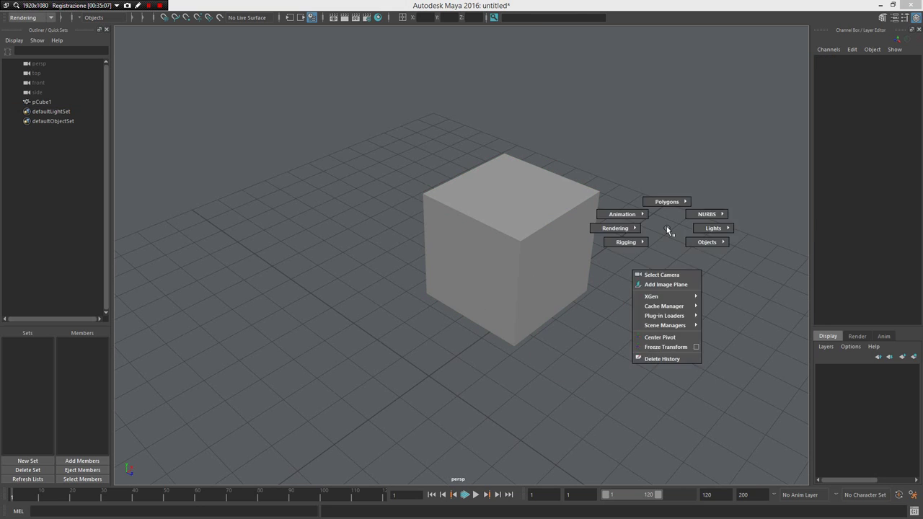
{"action": "middle_click_drag", "start_coordinate": [667, 227], "coordinate": [585, 225]}
{"action": "left_click_drag", "start_coordinate": [586, 228], "coordinate": [580, 243]}
{"action": "left_click", "coordinate": [612, 265]}
{"action": "mouse_move", "coordinate": [611, 265]}
{"action": "right_mouse_down"}
{"action": "mouse_move", "coordinate": [615, 286]}
{"action": "mouse_move", "coordinate": [611, 272]}
{"action": "right_mouse_up"}
{"action": "left_click", "coordinate": [626, 289]}
Extrude the selected cube face as an inset, and extrude the inner face again with a thickness of 4.6.
{"action": "left_click_drag", "start_coordinate": [634, 301], "coordinate": [587, 256], "text": "alt"}
{"action": "key", "text": "ctrl+e"}
{"action": "left_click_drag", "start_coordinate": [593, 295], "coordinate": [675, 278], "text": "alt"}
{"action": "key", "text": "ctrl+e"}
{"action": "left_click_drag", "start_coordinate": [537, 290], "coordinate": [567, 293], "text": "alt"}
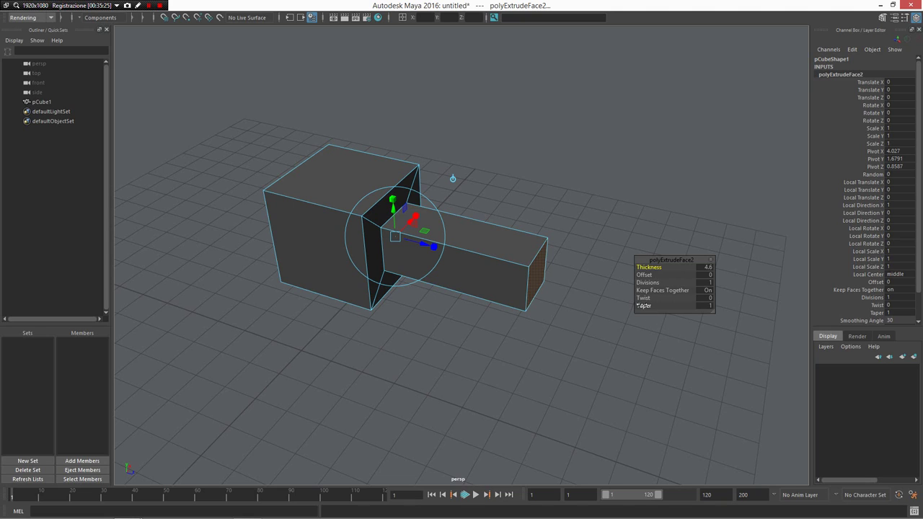
Adjust the second extrusion's Taper and open the list of attributes its in-view editor can show.
{"action": "left_click_drag", "start_coordinate": [643, 305], "coordinate": [653, 305]}
{"action": "right_click", "coordinate": [713, 259]}
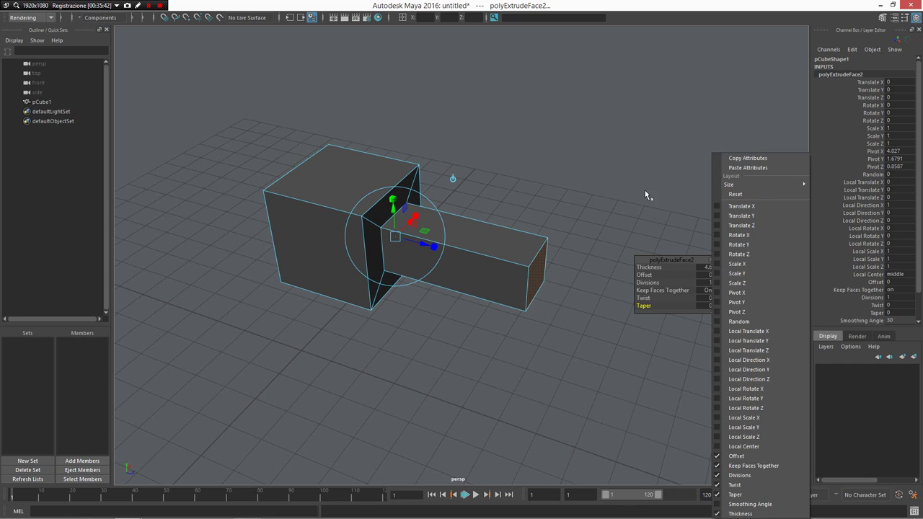
Dismiss the attribute list, highlight the "Brush optimization" entry in the May9 Readme in Notepad, and return to Maya.
{"action": "left_click", "coordinate": [658, 235]}
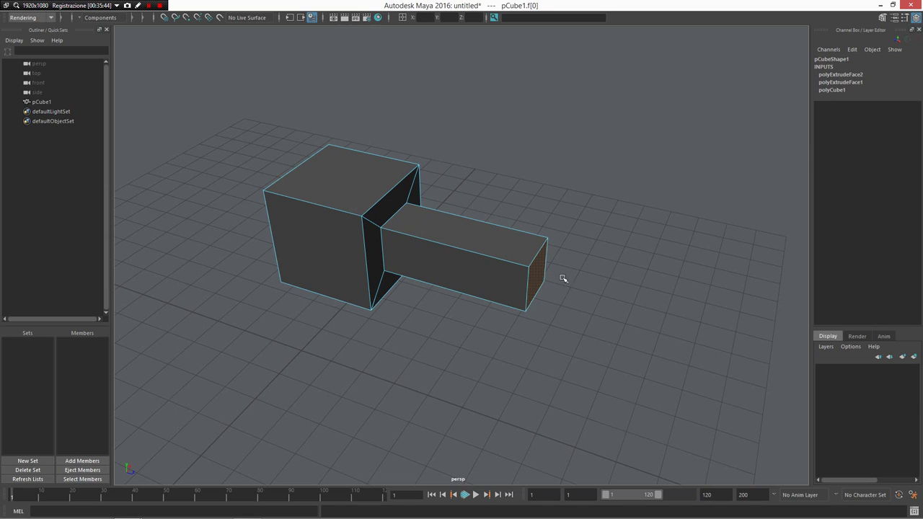
{"action": "key", "text": "alt+Tab"}
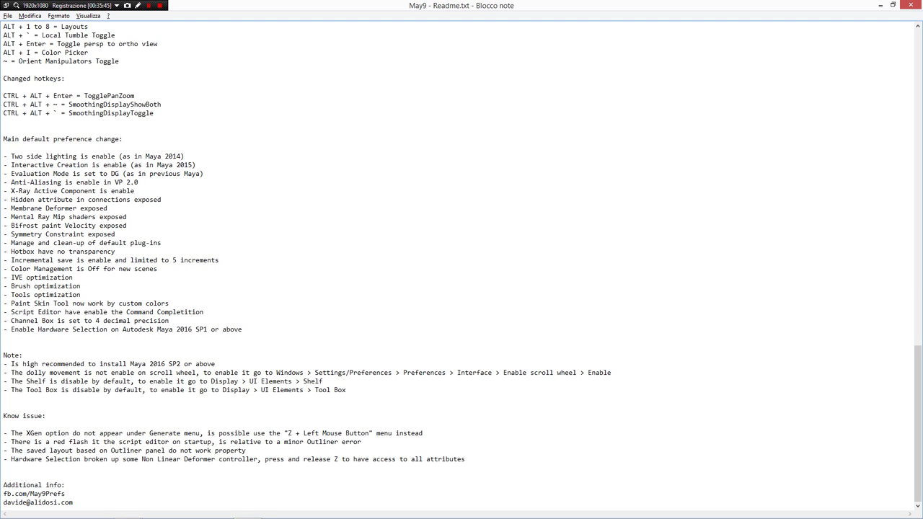
{"action": "left_click_drag", "start_coordinate": [7, 286], "coordinate": [81, 286]}
{"action": "key", "text": "alt+Tab"}
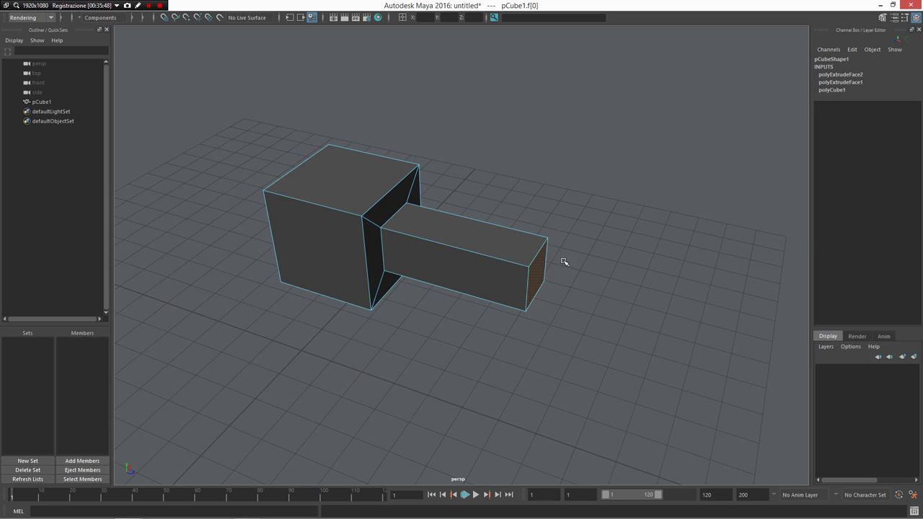
Return the extruded cube to object mode and replace it with a polygon sphere about 0.78 in radius.
{"action": "left_click_drag", "start_coordinate": [397, 230], "coordinate": [376, 236], "text": "alt"}
{"action": "key", "text": "F8"}
{"action": "scroll", "coordinate": [461, 247], "scroll_direction": "down", "scroll_amount": 2}
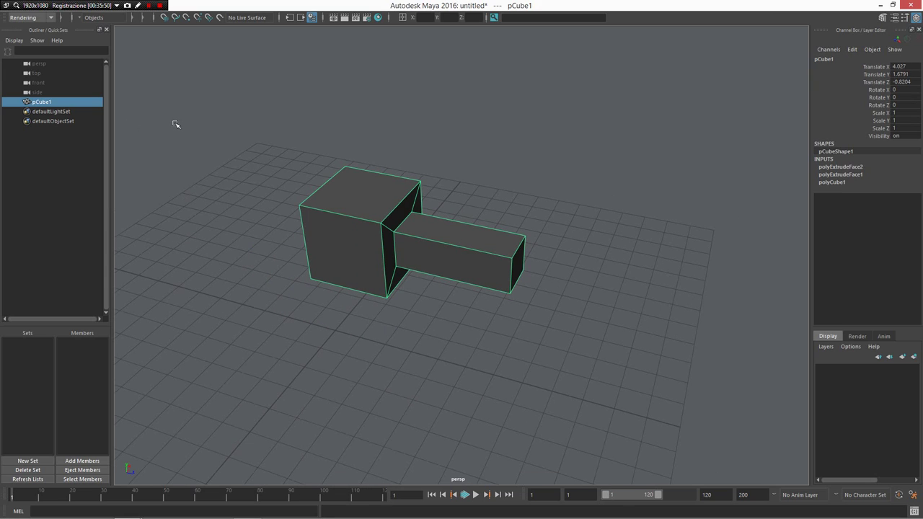
{"action": "right_click_drag", "start_coordinate": [390, 231], "coordinate": [389, 170], "text": "shift"}
{"action": "key", "text": "Delete"}
{"action": "mouse_move", "coordinate": [424, 329]}
{"action": "right_mouse_down", "text": "shift"}
{"action": "mouse_move", "coordinate": [432, 270]}
{"action": "mouse_move", "coordinate": [331, 276]}
{"action": "right_mouse_up", "text": "shift"}
{"action": "mouse_move", "coordinate": [369, 321]}
{"action": "left_mouse_down"}
{"action": "mouse_move", "coordinate": [519, 322]}
{"action": "mouse_move", "coordinate": [511, 329]}
{"action": "left_mouse_up"}
Try to start sculpting the sphere, and undo back to the extruded cube.
{"action": "scroll", "coordinate": [511, 329], "scroll_direction": "up", "scroll_amount": 4}
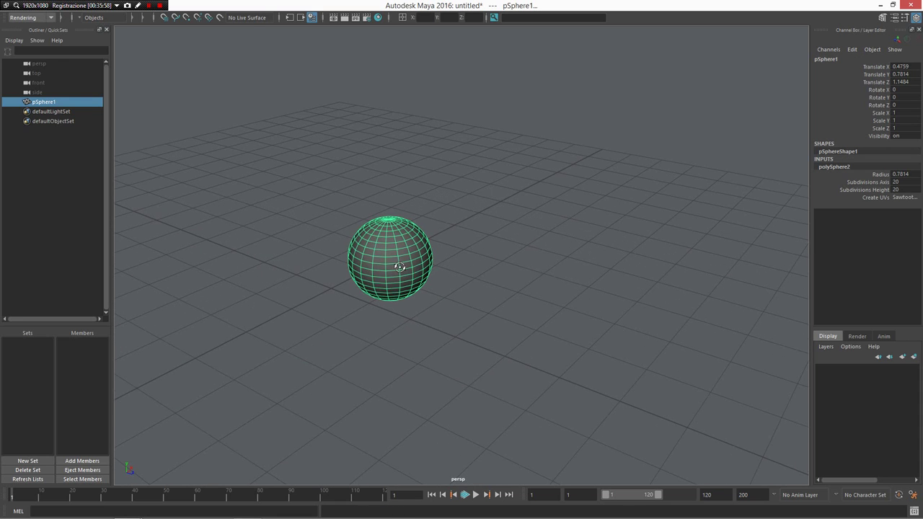
{"action": "left_click_drag", "start_coordinate": [399, 267], "coordinate": [346, 216], "text": "alt"}
{"action": "right_click_drag", "start_coordinate": [351, 222], "coordinate": [408, 253], "text": "alt"}
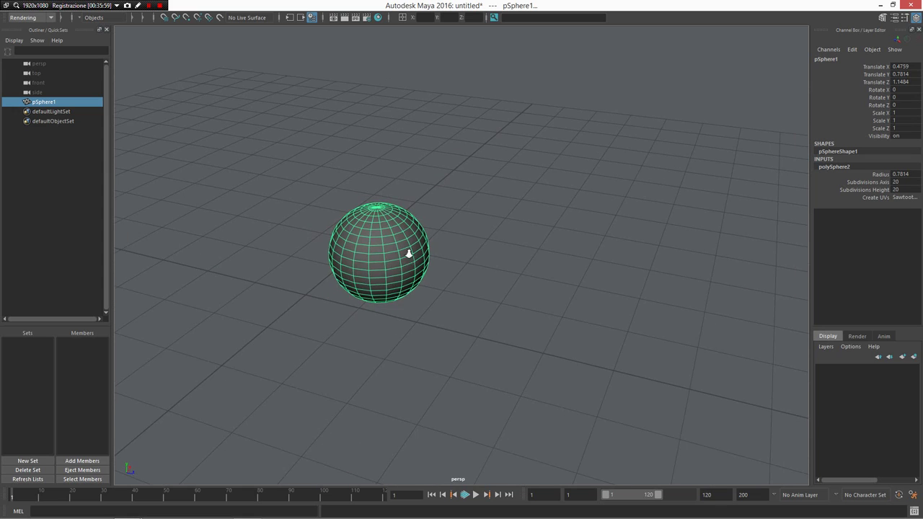
{"action": "left_click_drag", "start_coordinate": [409, 253], "coordinate": [442, 327], "text": "alt"}
{"action": "right_click_drag", "start_coordinate": [437, 274], "coordinate": [443, 193], "text": "shift"}
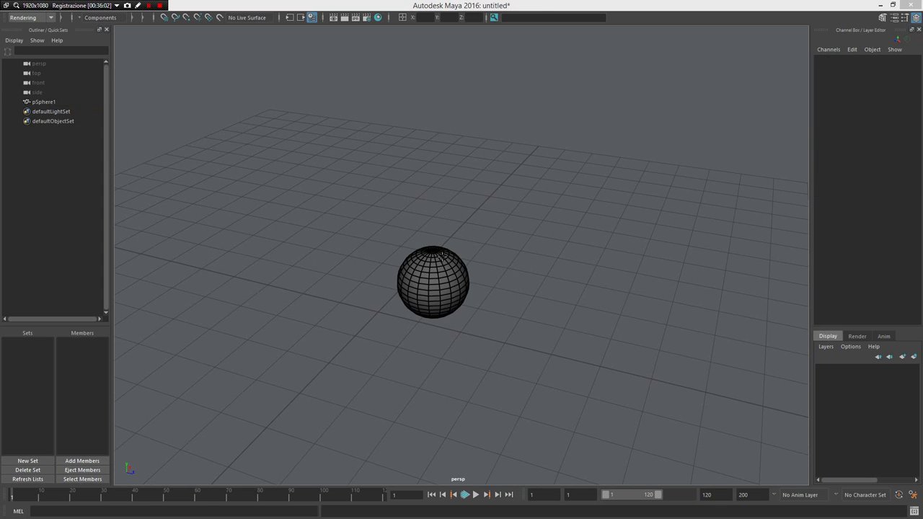
{"action": "key", "text": "ctrl+z"}
{"action": "key", "text": "ctrl+z"}
{"action": "key", "text": "ctrl+z"}
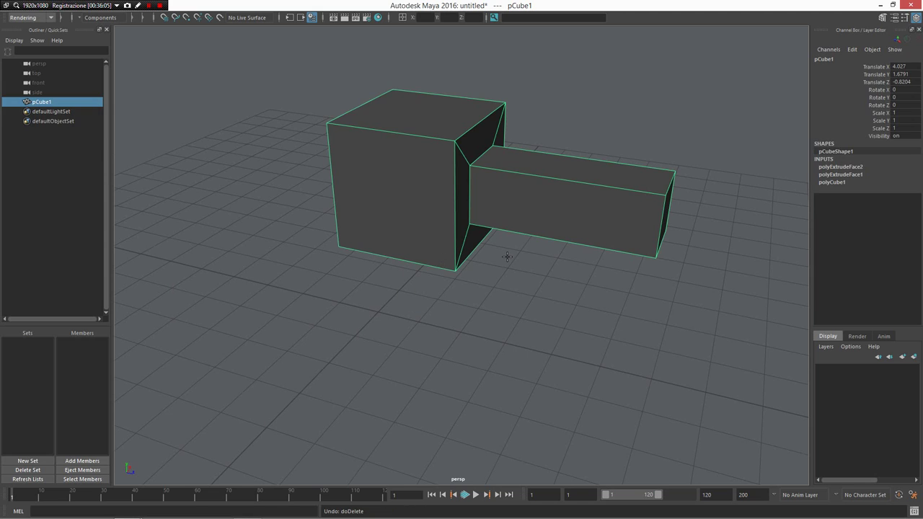
Delete the extruded cube and create a polygon sphere about 0.81 in radius near the grid's centre.
{"action": "key", "text": "Delete"}
{"action": "right_click_drag", "start_coordinate": [479, 292], "coordinate": [454, 251], "text": "shift"}
{"action": "left_click_drag", "start_coordinate": [444, 260], "coordinate": [477, 260]}
Activate the Sculpt Tool on the sphere and examine its brush over the surface from several angles.
{"action": "scroll", "coordinate": [462, 254], "scroll_direction": "down", "scroll_amount": 1}
{"action": "middle_click_drag", "start_coordinate": [455, 245], "coordinate": [448, 266], "text": "alt"}
{"action": "mouse_move", "coordinate": [447, 245]}
{"action": "right_mouse_down", "text": "shift"}
{"action": "mouse_move", "coordinate": [446, 171]}
{"action": "mouse_move", "coordinate": [498, 221]}
{"action": "right_mouse_up", "text": "shift"}
{"action": "scroll", "coordinate": [498, 222], "scroll_direction": "up", "scroll_amount": 2}
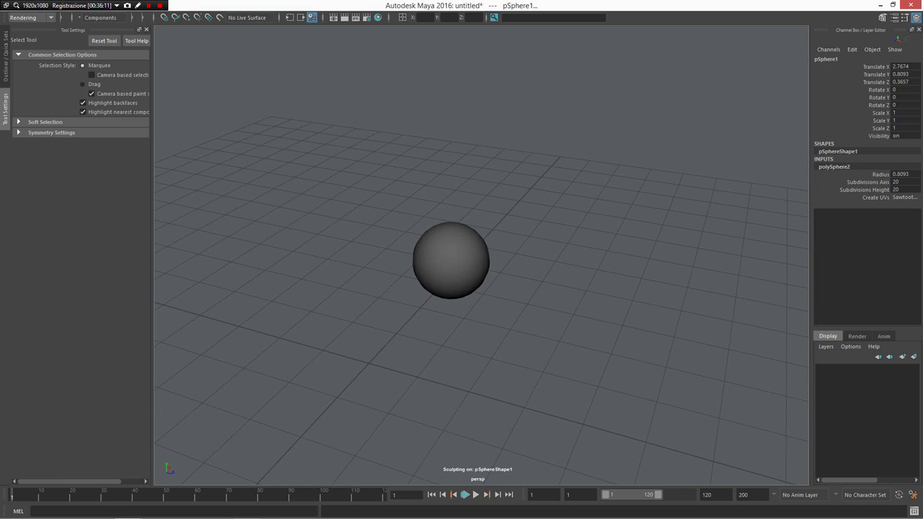
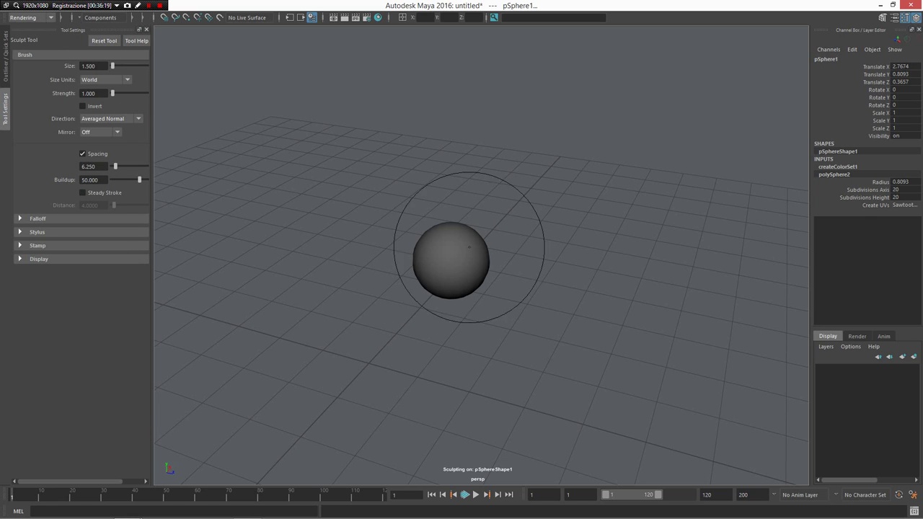
{"action": "scroll", "coordinate": [441, 262], "scroll_direction": "up", "scroll_amount": 3}
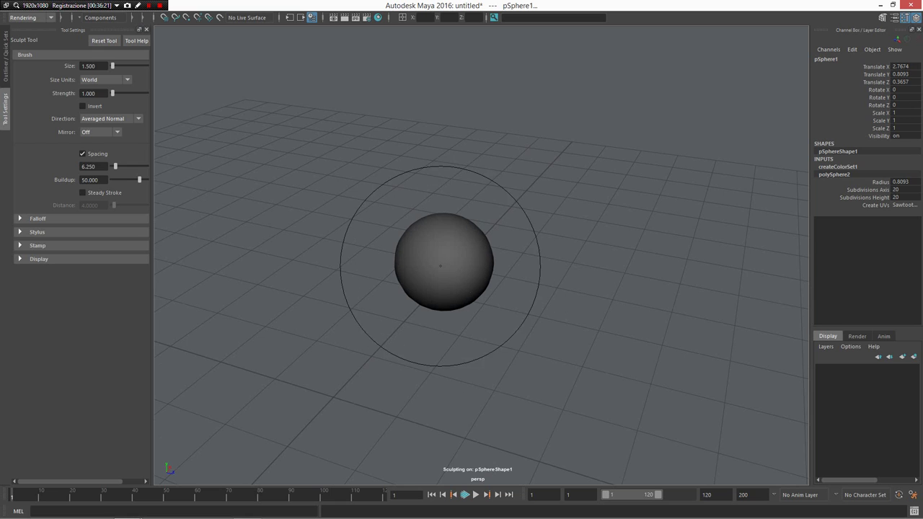
{"action": "left_click_drag", "start_coordinate": [441, 267], "coordinate": [497, 282], "text": "alt"}
{"action": "middle_click_drag", "start_coordinate": [418, 249], "coordinate": [461, 294], "text": "alt"}
{"action": "scroll", "coordinate": [427, 278], "scroll_direction": "down", "scroll_amount": 2}
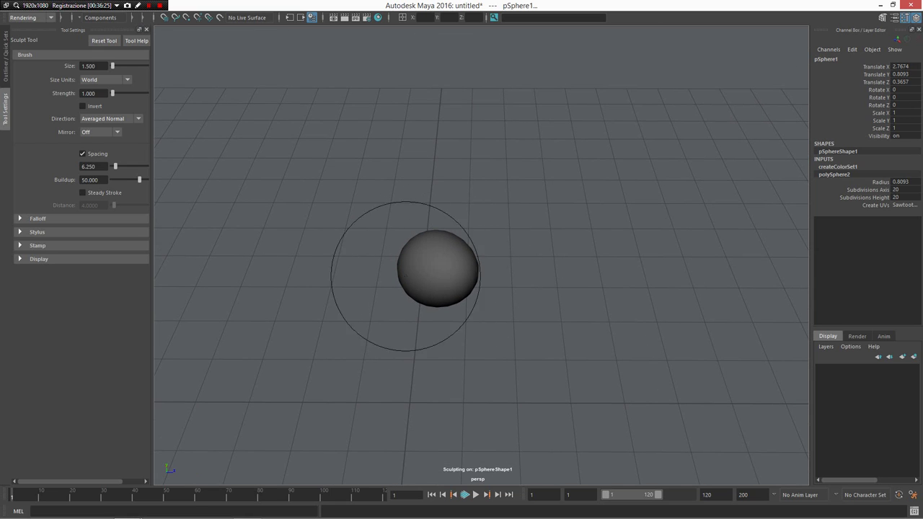
Highlight the "Tools optimization" entry in the May9 Readme in Notepad and return to Maya.
{"action": "key", "text": "alt+Tab"}
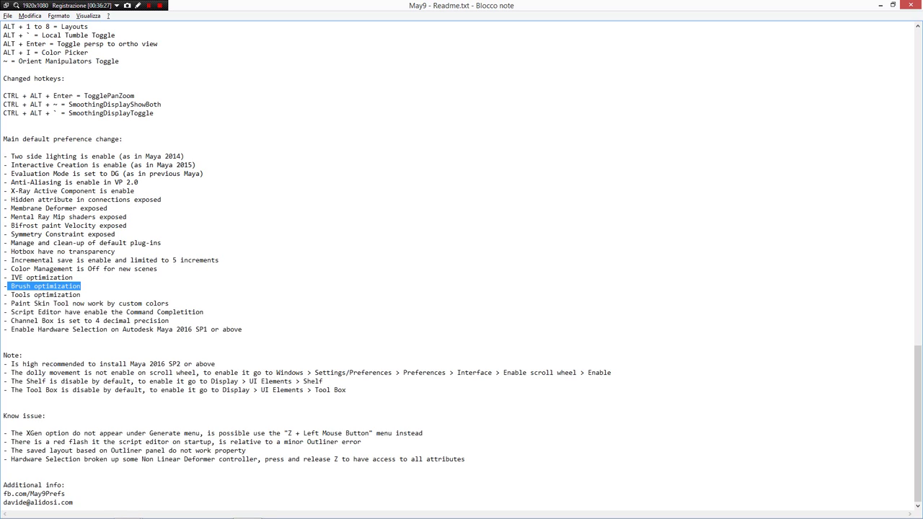
{"action": "double_click", "coordinate": [51, 295]}
{"action": "key", "text": "alt+Tab"}
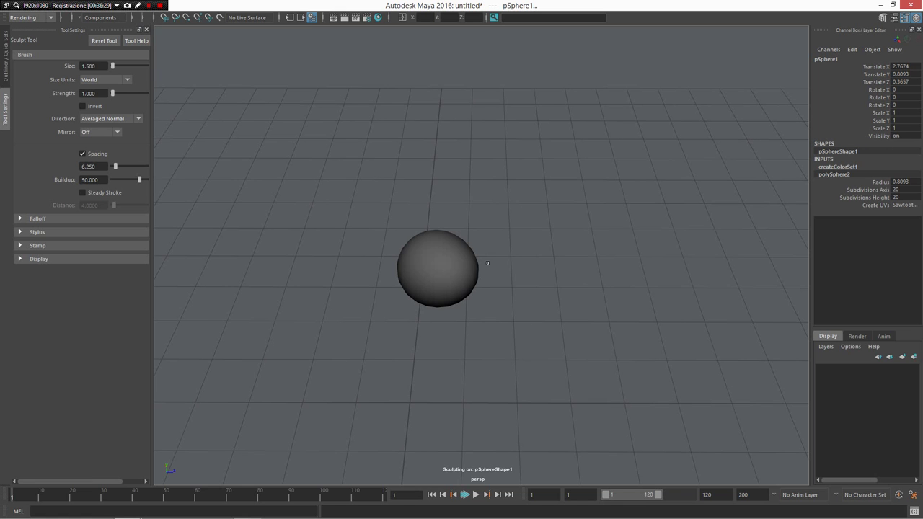
Leave the Sculpt Tool, return the sphere to object mode and delete it.
{"action": "key", "text": "q"}
{"action": "left_click", "coordinate": [397, 304]}
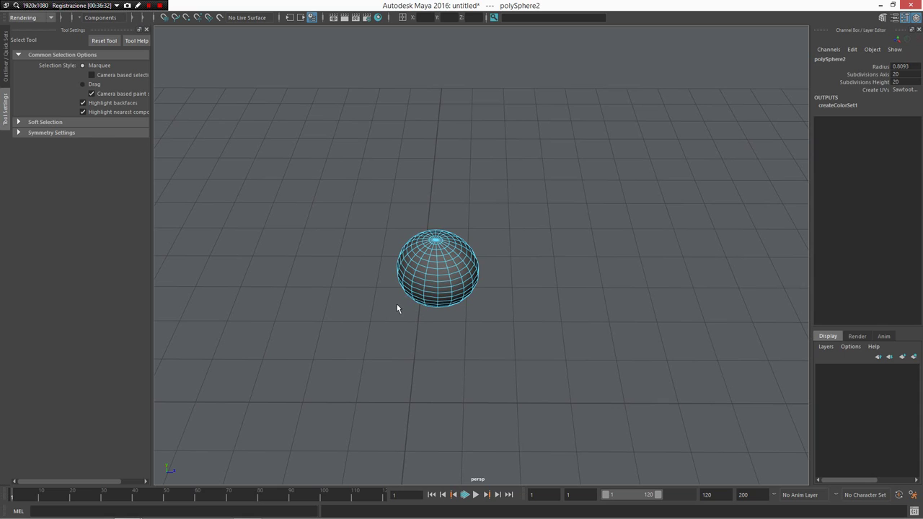
{"action": "right_click_drag", "start_coordinate": [454, 302], "coordinate": [457, 272]}
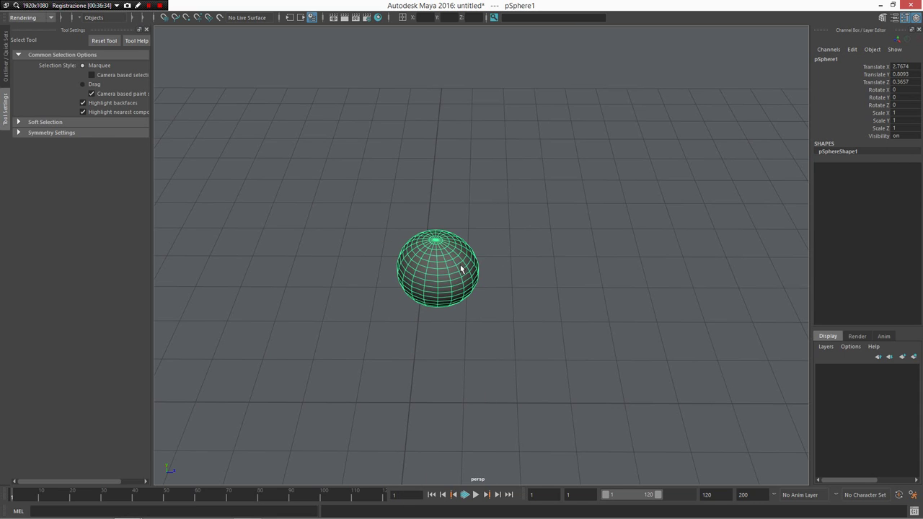
{"action": "key", "text": "Delete"}
{"action": "right_click_drag", "start_coordinate": [444, 315], "coordinate": [478, 327]}
{"action": "left_click_drag", "start_coordinate": [480, 328], "coordinate": [467, 356], "text": "alt"}
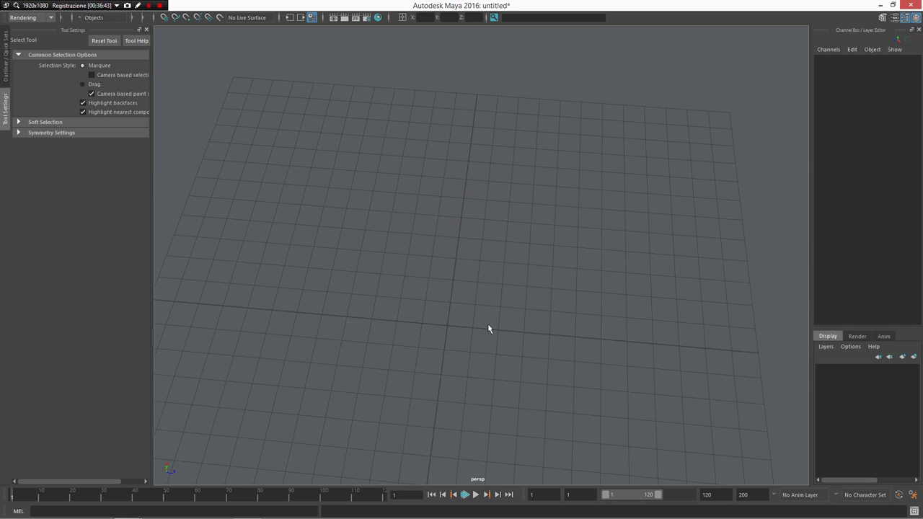
Create text curves reading "Maya" in Times New Roman with the type Curves, and close the text options.
{"action": "right_click_drag", "start_coordinate": [488, 325], "coordinate": [694, 208]}
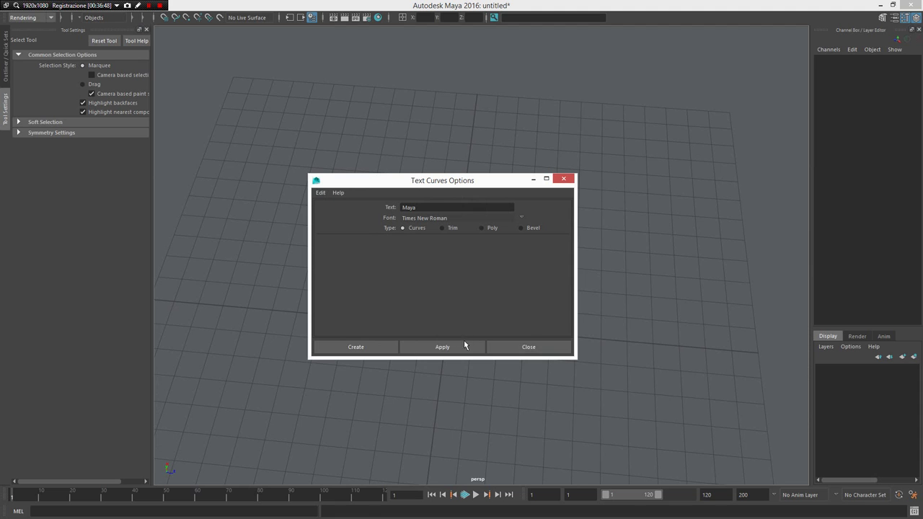
{"action": "left_click", "coordinate": [466, 347]}
{"action": "left_click", "coordinate": [507, 347]}
Select the curve of the letter M and apply Bevel Plus to it.
{"action": "left_click_drag", "start_coordinate": [517, 322], "coordinate": [445, 334], "text": "alt"}
{"action": "left_click", "coordinate": [438, 389]}
{"action": "right_click_drag", "start_coordinate": [437, 369], "coordinate": [437, 368]}
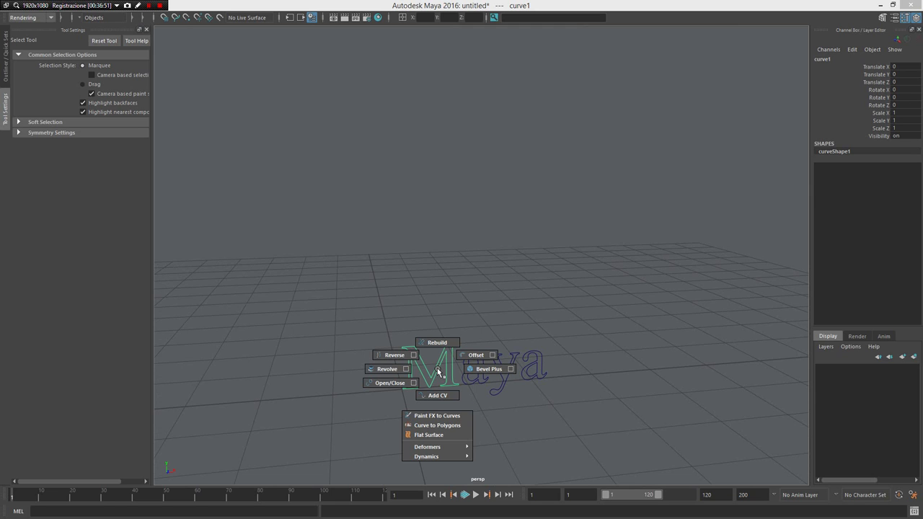
{"action": "right_click_drag", "start_coordinate": [437, 368], "coordinate": [497, 371]}
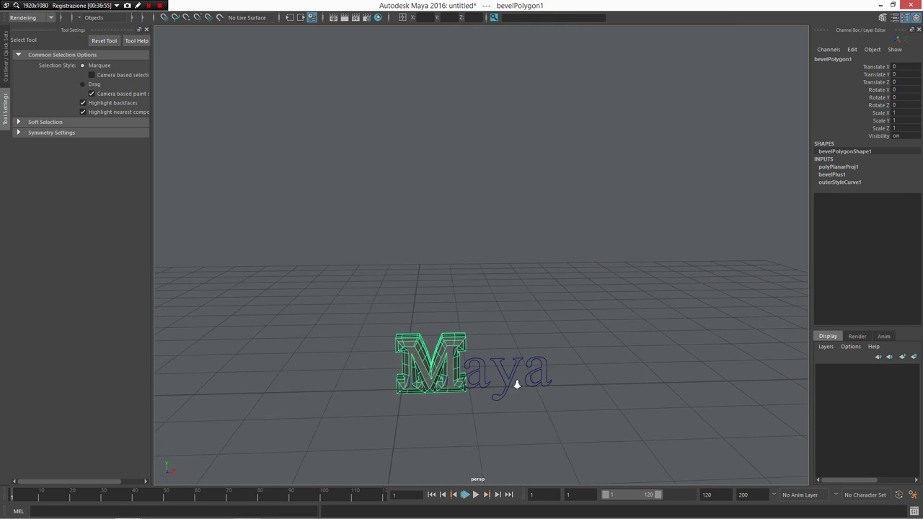
Deselect the bevelled letter and draw an S-shaped cubic CV curve with seven points on the grid beside the text.
{"action": "middle_click_drag", "start_coordinate": [517, 384], "coordinate": [475, 325], "text": "alt"}
{"action": "left_click", "coordinate": [452, 310]}
{"action": "scroll", "coordinate": [475, 324], "scroll_direction": "down", "scroll_amount": 3}
{"action": "right_click_drag", "start_coordinate": [516, 297], "coordinate": [514, 262]}
{"action": "right_click_drag", "start_coordinate": [517, 324], "coordinate": [596, 320]}
{"action": "scroll", "coordinate": [577, 317], "scroll_direction": "down", "scroll_amount": 3}
{"action": "left_click_drag", "start_coordinate": [498, 303], "coordinate": [566, 353], "text": "alt"}
{"action": "left_click", "coordinate": [548, 280]}
{"action": "left_click", "coordinate": [622, 275]}
{"action": "left_click", "coordinate": [589, 417]}
{"action": "left_click", "coordinate": [443, 431]}
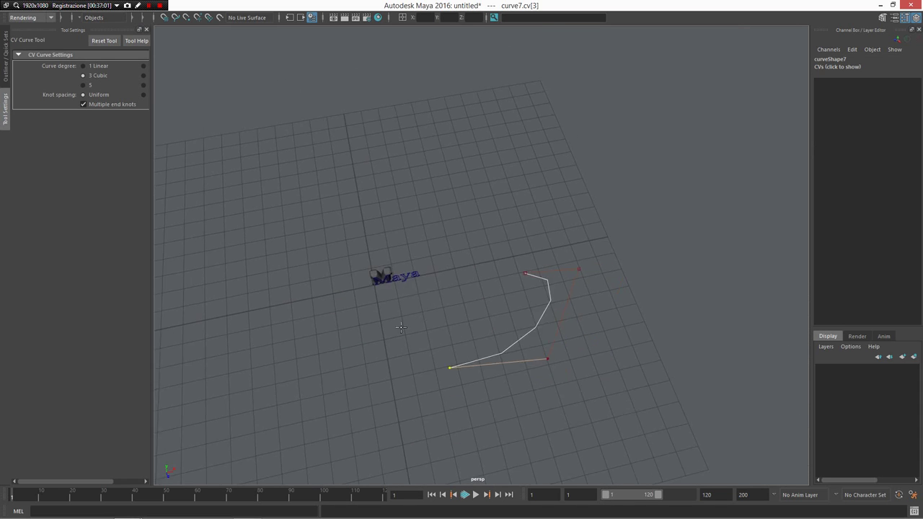
{"action": "middle_click_drag", "start_coordinate": [401, 327], "coordinate": [416, 268], "text": "alt"}
{"action": "left_click", "coordinate": [382, 349]}
{"action": "left_click", "coordinate": [509, 442]}
{"action": "left_click", "coordinate": [633, 471]}
{"action": "key", "text": "Return"}
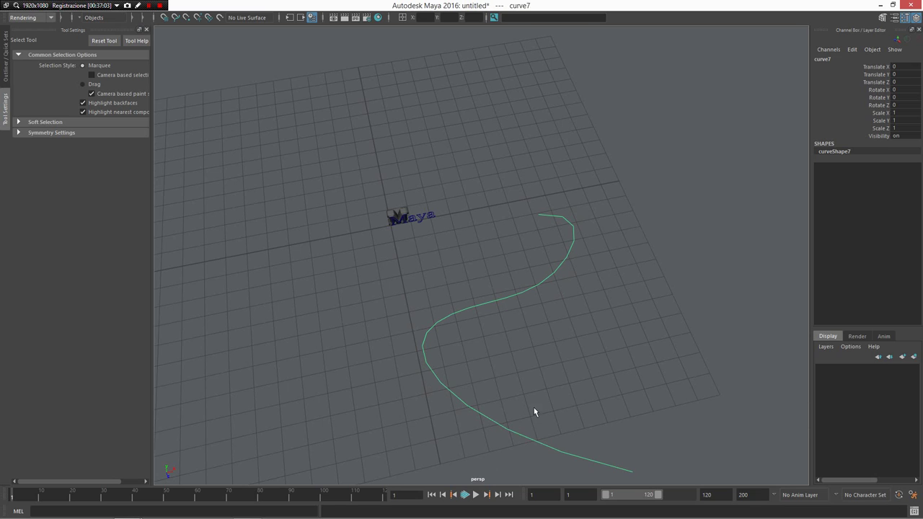
Create a small NURBS circle beside the S-shaped curve and extrude it along that curve into a tube.
{"action": "mouse_move", "coordinate": [555, 387]}
{"action": "right_mouse_down", "text": "shift"}
{"action": "mouse_move", "coordinate": [600, 324]}
{"action": "mouse_move", "coordinate": [628, 344]}
{"action": "mouse_move", "coordinate": [659, 324]}
{"action": "right_mouse_up", "text": "shift"}
{"action": "left_click_drag", "start_coordinate": [678, 320], "coordinate": [684, 322]}
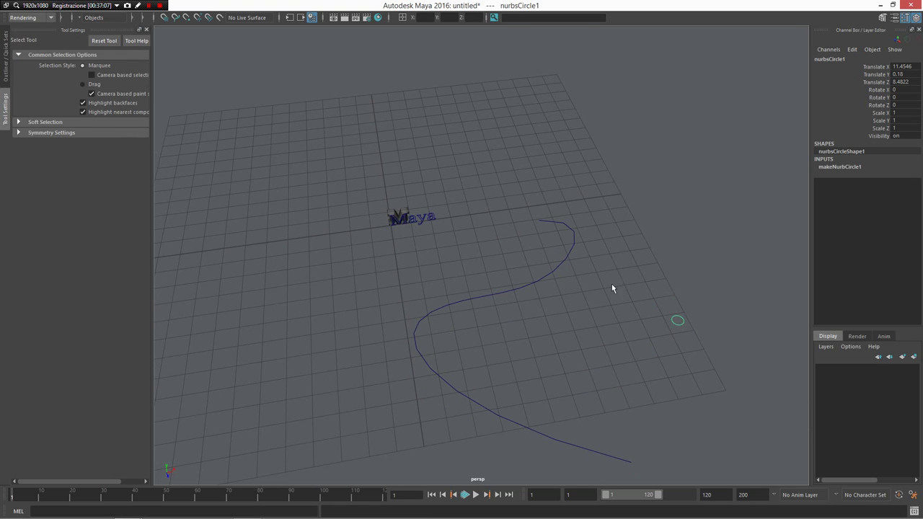
{"action": "left_click", "coordinate": [571, 253], "text": "shift"}
{"action": "right_click_drag", "start_coordinate": [582, 266], "coordinate": [591, 293], "text": "shift"}
{"action": "left_click_drag", "start_coordinate": [591, 293], "coordinate": [650, 324], "text": "alt"}
{"action": "left_click_drag", "start_coordinate": [614, 252], "coordinate": [539, 255], "text": "alt"}
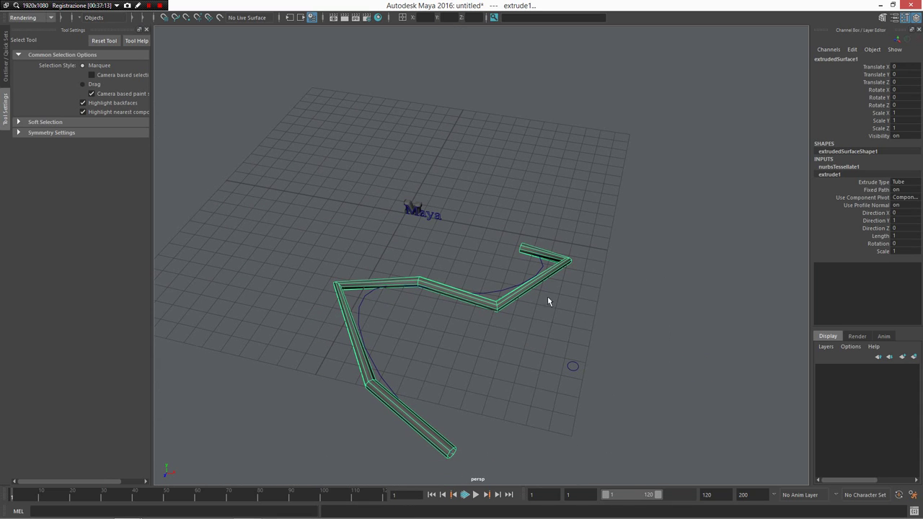
{"action": "left_click_drag", "start_coordinate": [295, 354], "coordinate": [609, 339], "text": "alt"}
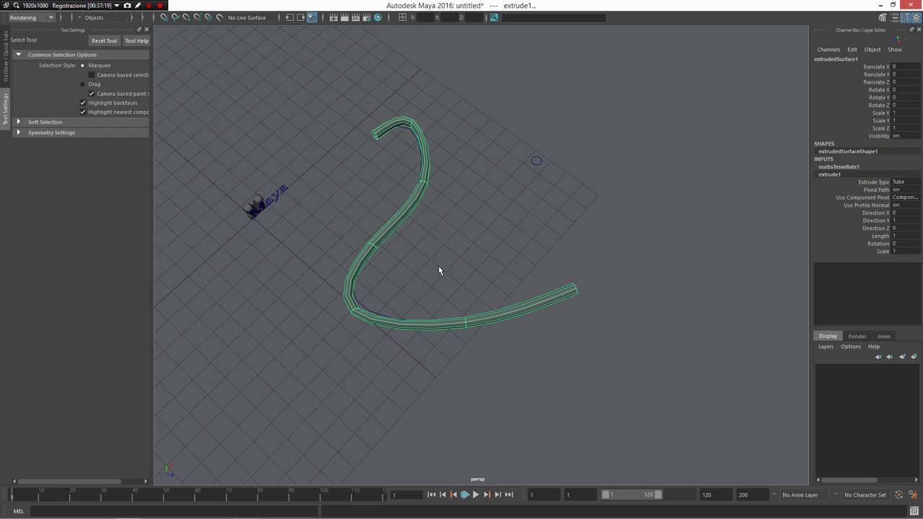
Check the next preference change in the Readme and start a new empty scene in Maya.
{"action": "key", "text": "alt+Tab"}
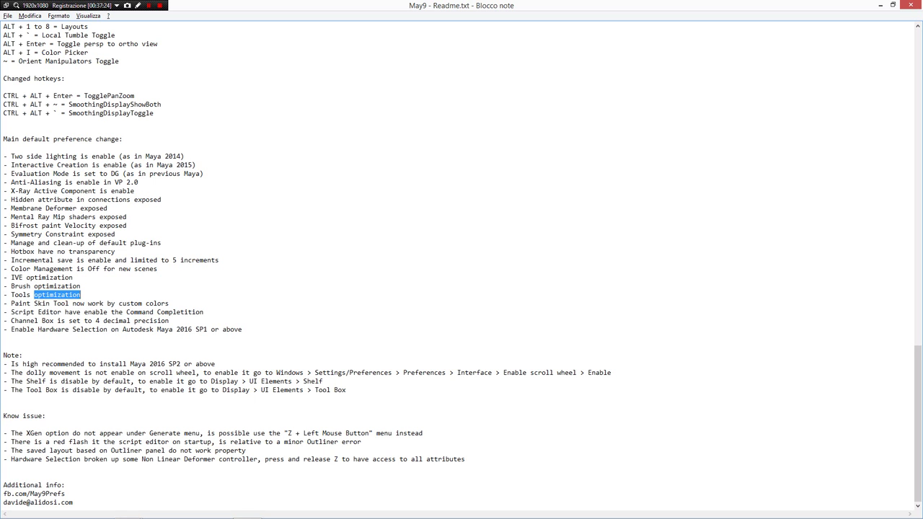
{"action": "key", "text": "alt+Tab"}
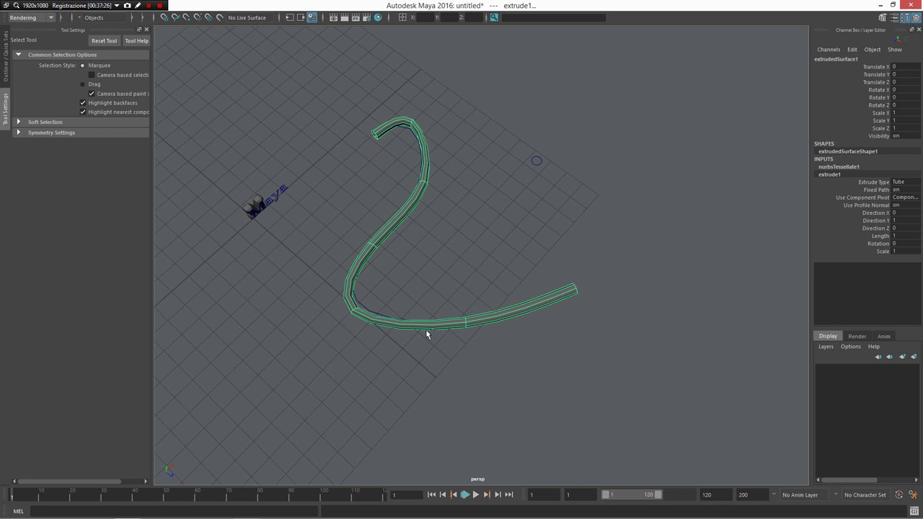
{"action": "key", "text": "ctrl+n"}
{"action": "left_click", "coordinate": [466, 263]}
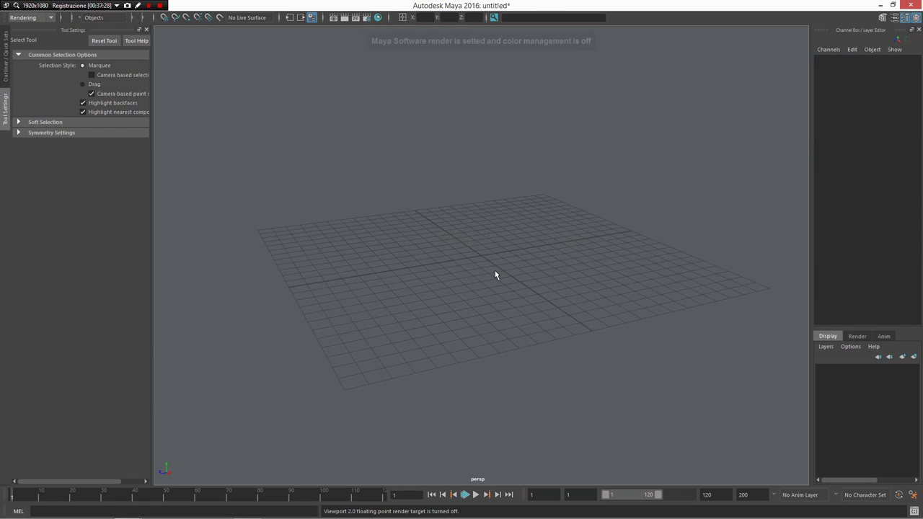
Create a polygon sphere about 1.62 in radius at the grid's centre and switch to the side view.
{"action": "mouse_move", "coordinate": [529, 276]}
{"action": "right_mouse_down"}
{"action": "mouse_move", "coordinate": [526, 235]}
{"action": "mouse_move", "coordinate": [542, 237]}
{"action": "mouse_move", "coordinate": [490, 242]}
{"action": "right_mouse_up"}
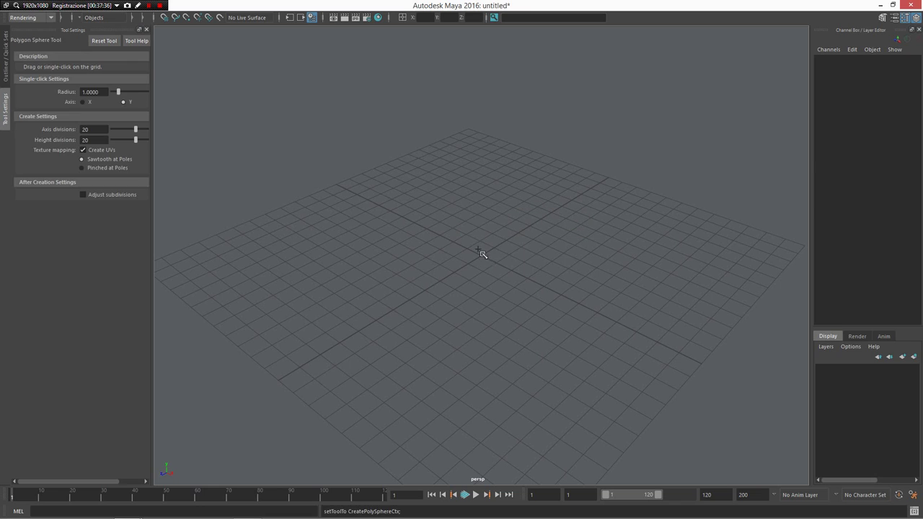
{"action": "left_click_drag", "start_coordinate": [482, 253], "coordinate": [585, 268]}
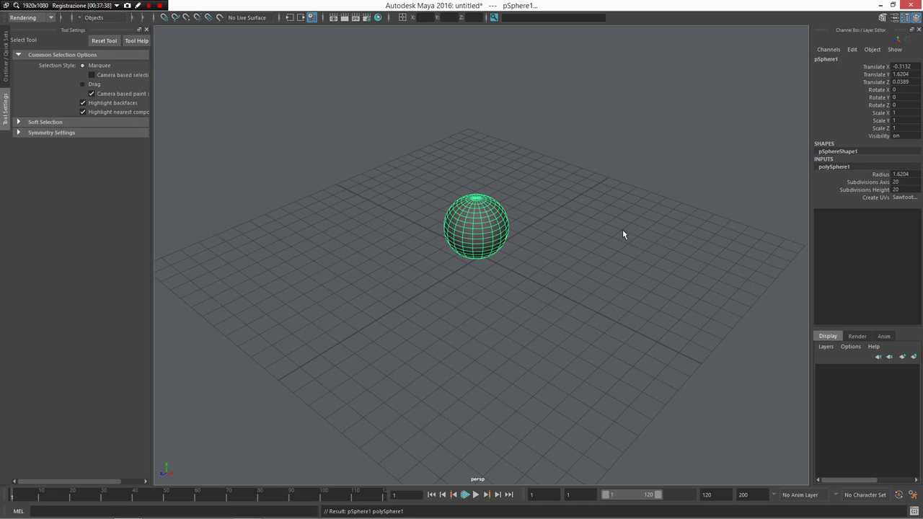
{"action": "left_click_drag", "start_coordinate": [624, 232], "coordinate": [566, 238], "text": "alt"}
{"action": "key", "text": "space"}
{"action": "key", "text": "space"}
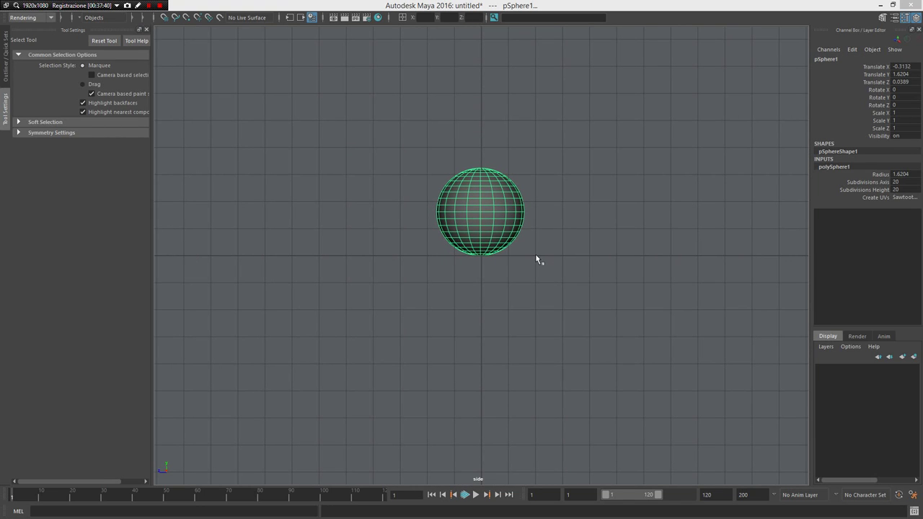
Build a two-joint chain with the Joint Tool, from the sphere's base to just above its top.
{"action": "right_click_drag", "start_coordinate": [537, 257], "coordinate": [375, 322]}
{"action": "left_click", "coordinate": [483, 257]}
{"action": "left_click", "coordinate": [472, 164]}
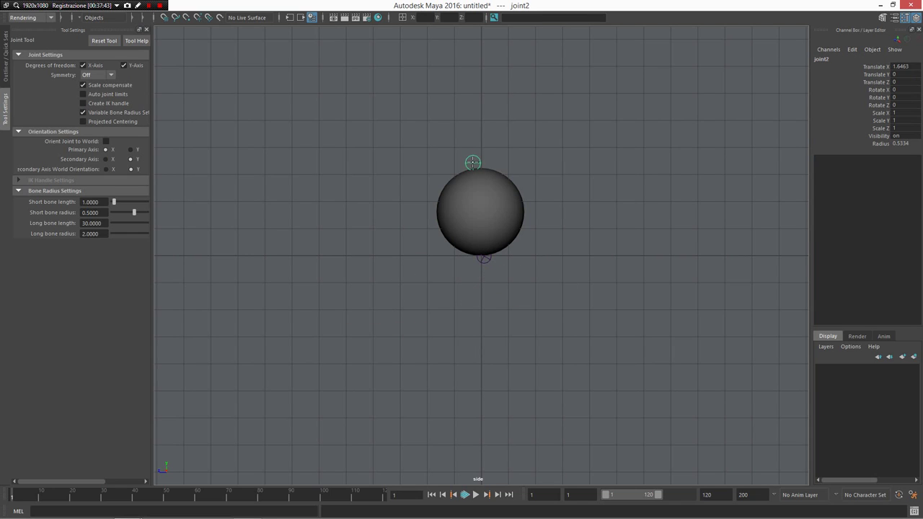
{"action": "key", "text": "q"}
Select the sphere with the joint chain, bind its skin to the joints, and show the four-view layout.
{"action": "left_click", "coordinate": [462, 201]}
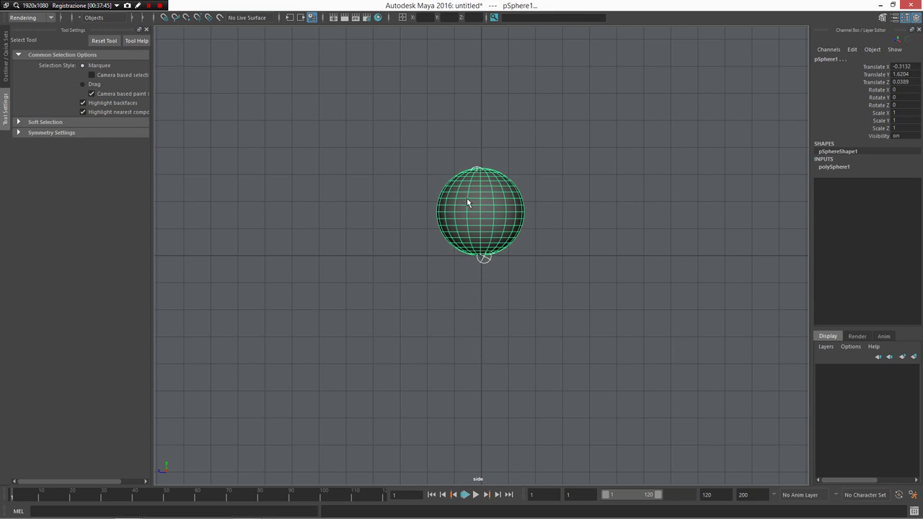
{"action": "scroll", "coordinate": [495, 217], "scroll_direction": "up", "scroll_amount": 2}
{"action": "right_click", "coordinate": [495, 217]}
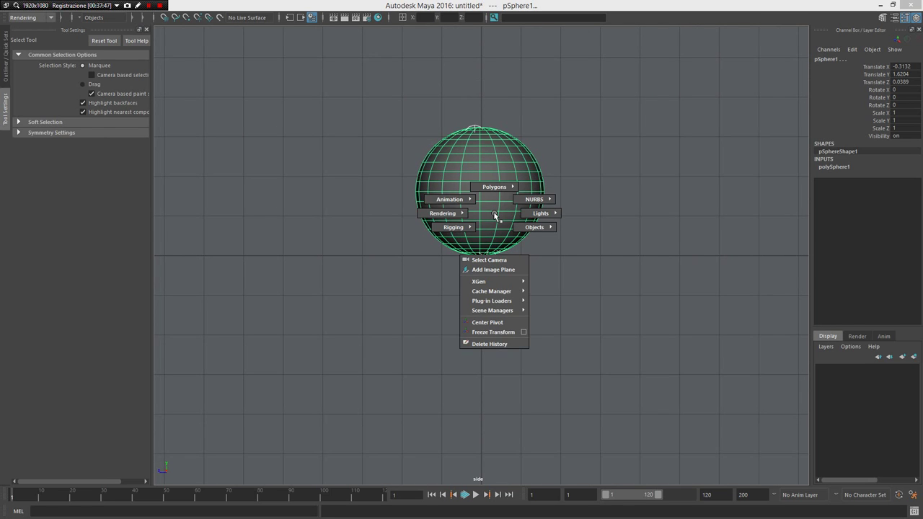
{"action": "key", "text": "g"}
{"action": "key", "text": "space"}
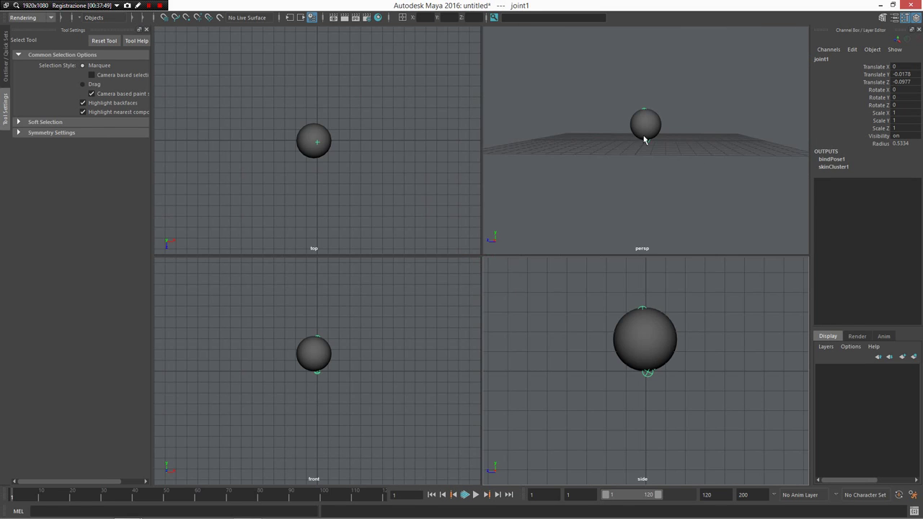
Show the perspective view alone, set the joint display scale to 0.15, and keep the view in shaded display.
{"action": "key", "text": "space"}
{"action": "left_click_drag", "start_coordinate": [645, 139], "coordinate": [643, 203], "text": "alt"}
{"action": "right_click_drag", "start_coordinate": [643, 203], "coordinate": [605, 433], "text": "alt"}
{"action": "scroll", "coordinate": [557, 297], "scroll_direction": "down", "scroll_amount": 2}
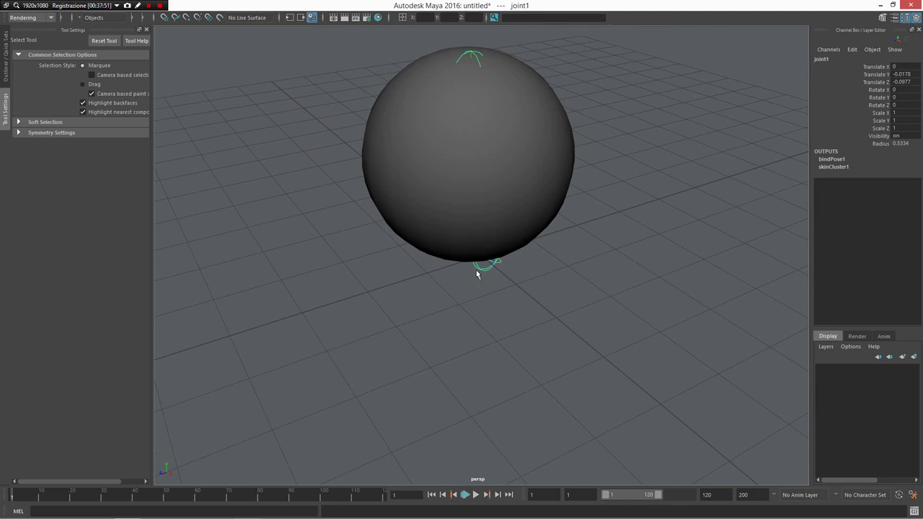
{"action": "left_click_drag", "start_coordinate": [526, 310], "coordinate": [517, 271], "text": "alt"}
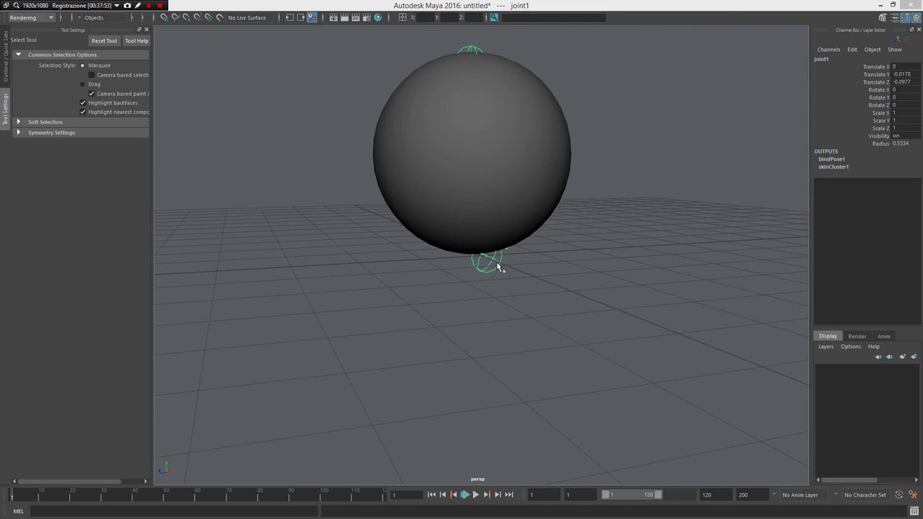
{"action": "right_click", "coordinate": [497, 264]}
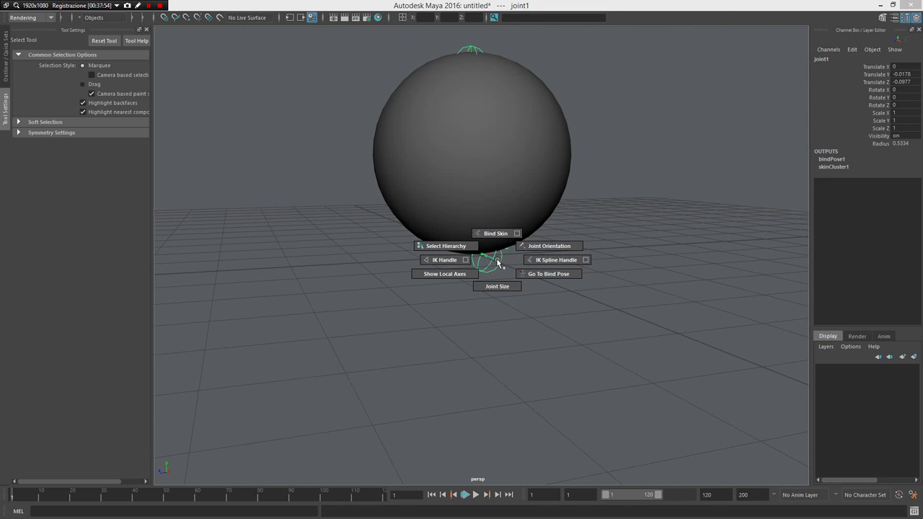
{"action": "right_click_drag", "start_coordinate": [497, 264], "coordinate": [503, 300]}
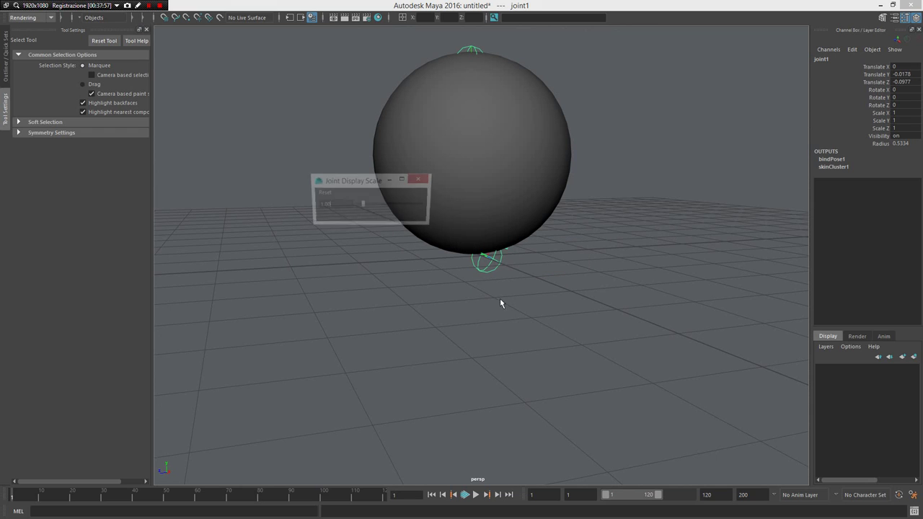
{"action": "left_click_drag", "start_coordinate": [362, 208], "coordinate": [356, 204]}
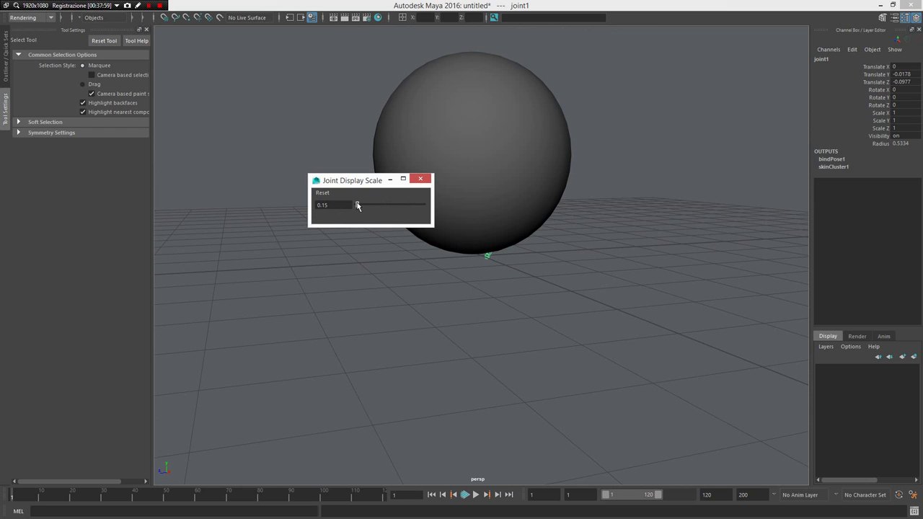
{"action": "right_click_drag", "start_coordinate": [486, 266], "coordinate": [486, 208], "text": "alt"}
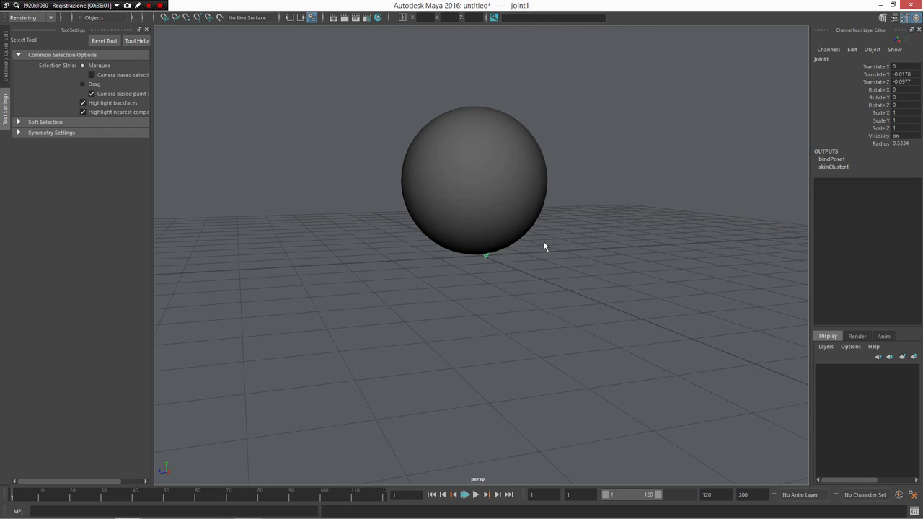
{"action": "key", "text": "4"}
{"action": "key", "text": "5"}
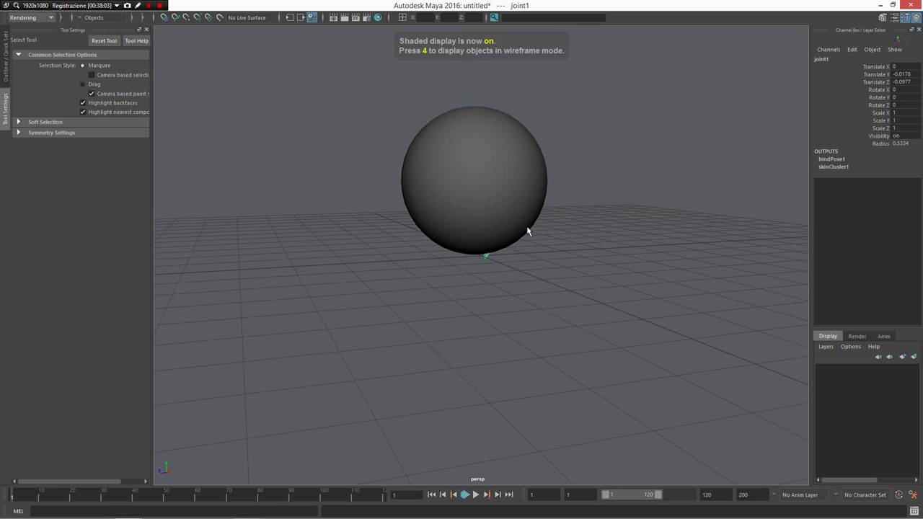
Start the Paint Skin Weights Tool on the sphere, inspect its weight colors all around, and widen the tool settings to show the whole color ramp.
{"action": "left_click", "coordinate": [527, 192]}
{"action": "mouse_move", "coordinate": [527, 193]}
{"action": "right_mouse_down"}
{"action": "mouse_move", "coordinate": [531, 133]}
{"action": "mouse_move", "coordinate": [496, 121]}
{"action": "right_mouse_up"}
{"action": "left_click_drag", "start_coordinate": [533, 177], "coordinate": [570, 215], "text": "alt"}
{"action": "scroll", "coordinate": [566, 234], "scroll_direction": "up", "scroll_amount": 3}
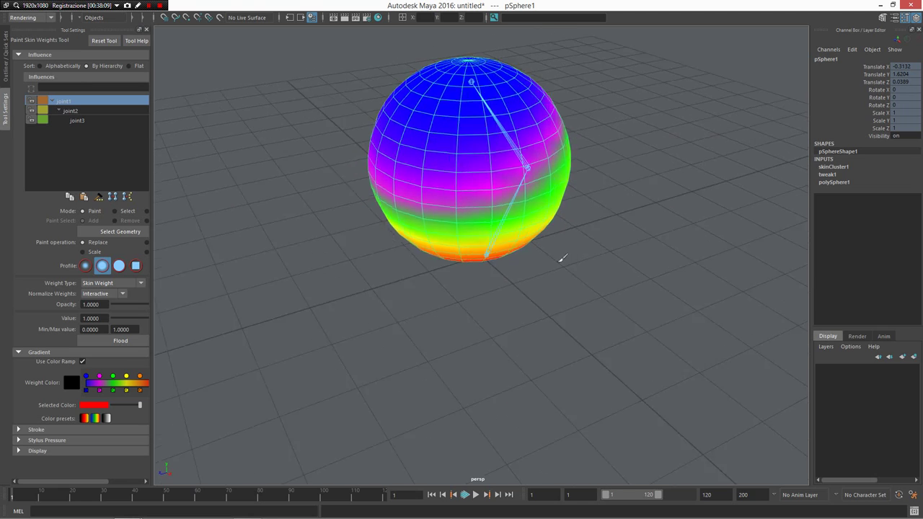
{"action": "left_click_drag", "start_coordinate": [562, 258], "coordinate": [547, 237], "text": "alt"}
{"action": "mouse_move", "coordinate": [537, 189]}
{"action": "left_mouse_down", "text": "alt"}
{"action": "mouse_move", "coordinate": [497, 162]}
{"action": "mouse_move", "coordinate": [469, 217]}
{"action": "mouse_move", "coordinate": [433, 180]}
{"action": "mouse_move", "coordinate": [396, 209]}
{"action": "mouse_move", "coordinate": [363, 194]}
{"action": "mouse_move", "coordinate": [478, 252]}
{"action": "mouse_move", "coordinate": [441, 266]}
{"action": "mouse_move", "coordinate": [479, 161]}
{"action": "left_mouse_up", "text": "alt"}
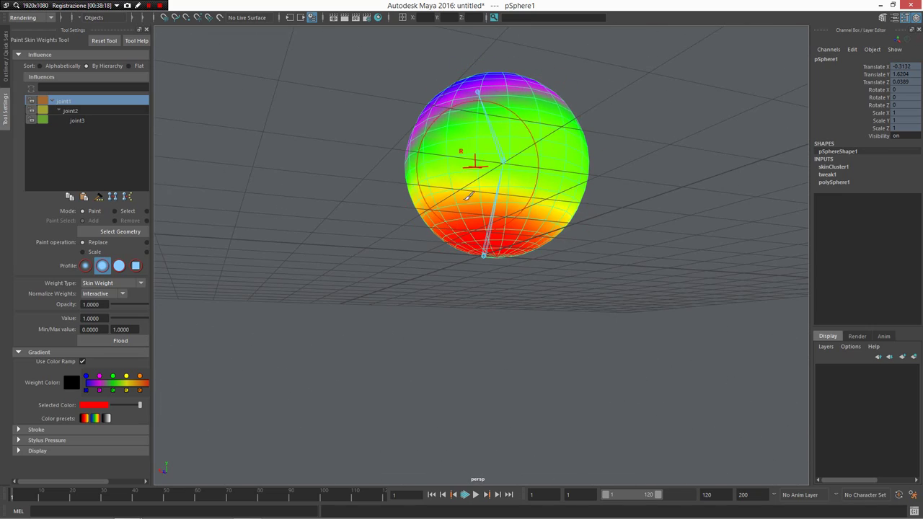
{"action": "left_click_drag", "start_coordinate": [546, 309], "coordinate": [430, 290], "text": "alt"}
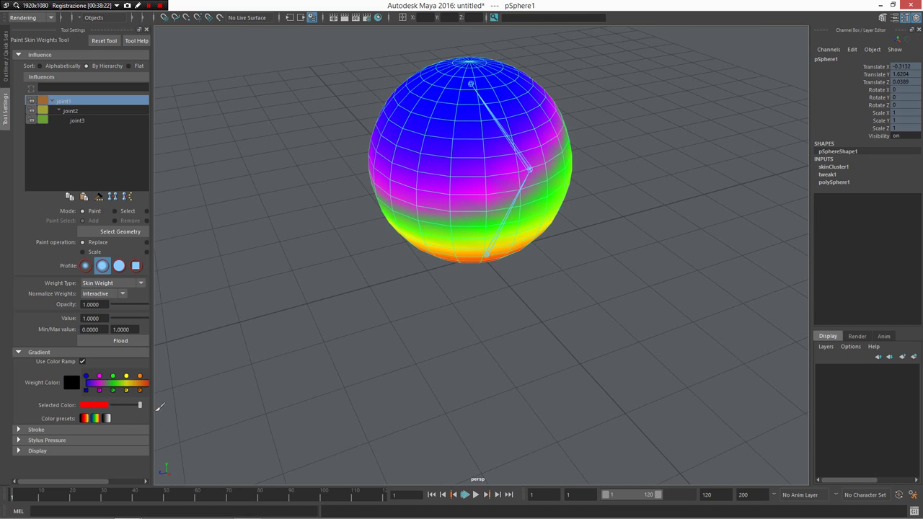
{"action": "left_click_drag", "start_coordinate": [151, 406], "coordinate": [187, 405]}
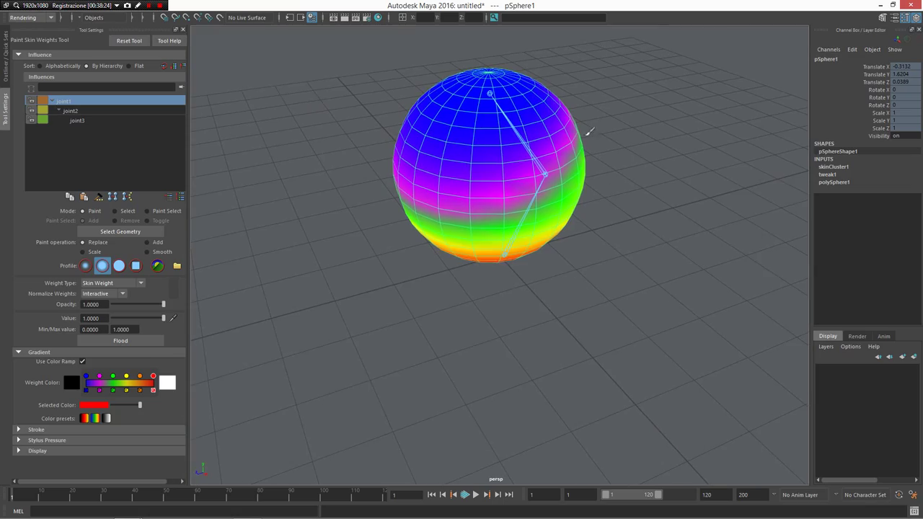
{"action": "mouse_move", "coordinate": [589, 131]}
{"action": "left_mouse_down", "text": "alt"}
{"action": "mouse_move", "coordinate": [550, 93]}
{"action": "mouse_move", "coordinate": [577, 154]}
{"action": "mouse_move", "coordinate": [526, 52]}
{"action": "mouse_move", "coordinate": [530, 94]}
{"action": "mouse_move", "coordinate": [495, 176]}
{"action": "mouse_move", "coordinate": [515, 144]}
{"action": "mouse_move", "coordinate": [346, 195]}
{"action": "mouse_move", "coordinate": [509, 164]}
{"action": "mouse_move", "coordinate": [506, 105]}
{"action": "left_mouse_up", "text": "alt"}
Check the Script Editor command completion entry in the Readme and return to Maya.
{"action": "key", "text": "alt+Tab"}
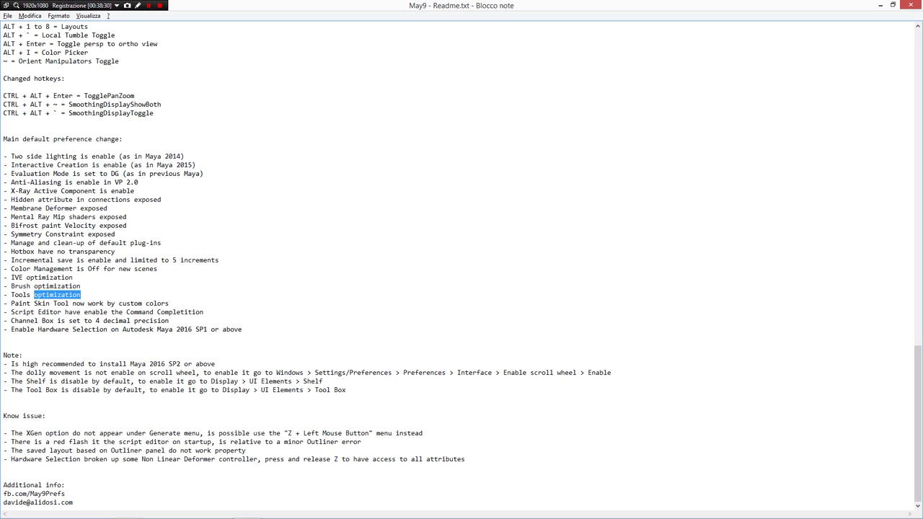
{"action": "left_click_drag", "start_coordinate": [54, 312], "coordinate": [167, 312]}
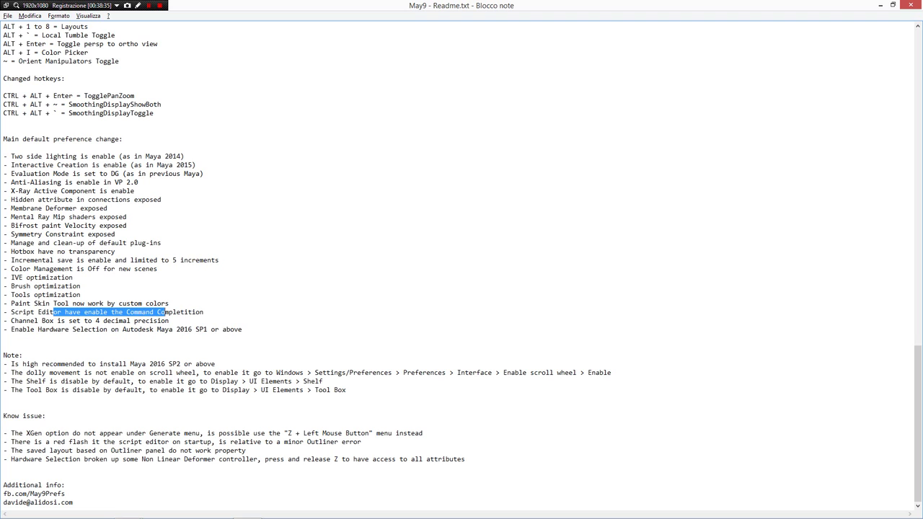
{"action": "key", "text": "alt+Tab"}
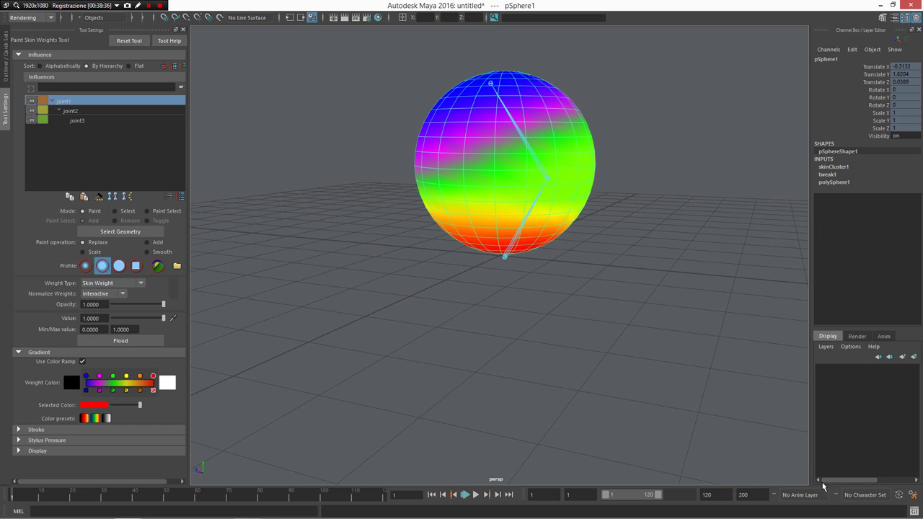
Open the Script Editor, complete "ex" to the extrude command in the MEL input, and review its flags.
{"action": "left_click", "coordinate": [913, 511]}
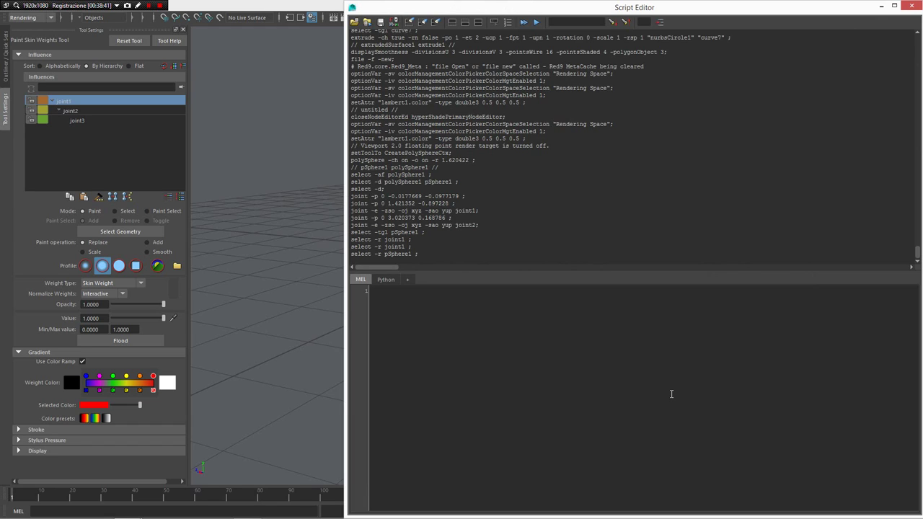
{"action": "type", "text": "ex"}
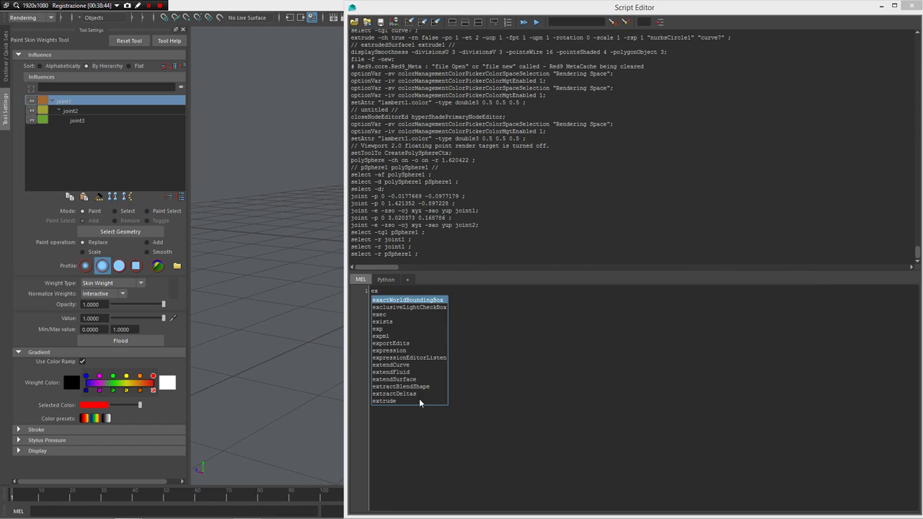
{"action": "left_click", "coordinate": [397, 402]}
{"action": "key", "text": "Return"}
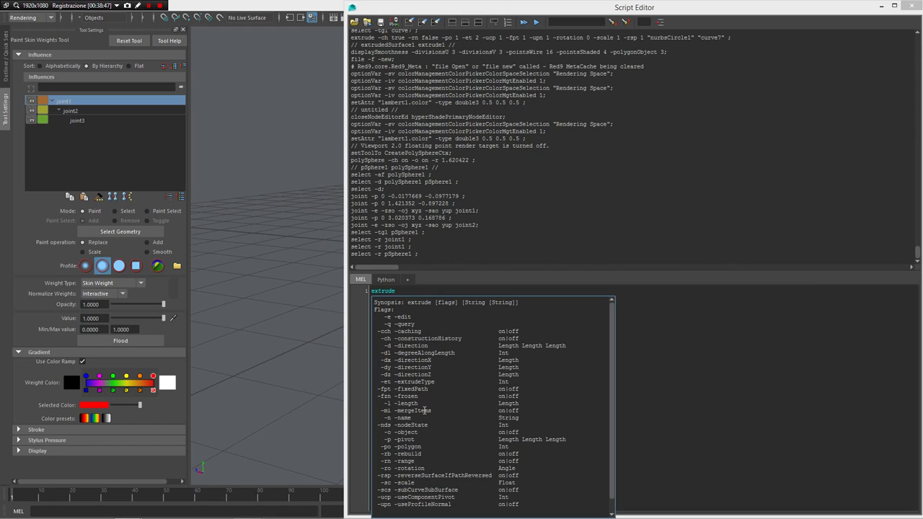
{"action": "scroll", "coordinate": [473, 445], "scroll_direction": "down", "scroll_amount": 1}
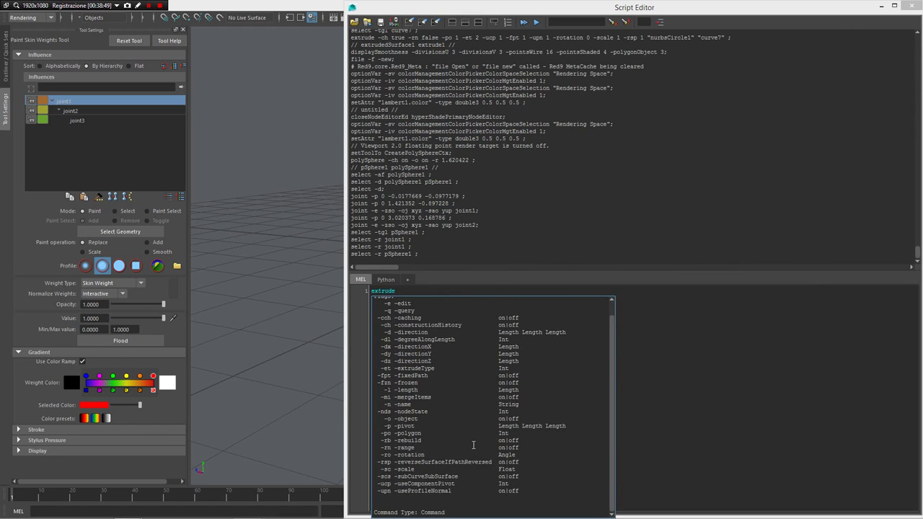
{"action": "scroll", "coordinate": [475, 444], "scroll_direction": "up", "scroll_amount": 1}
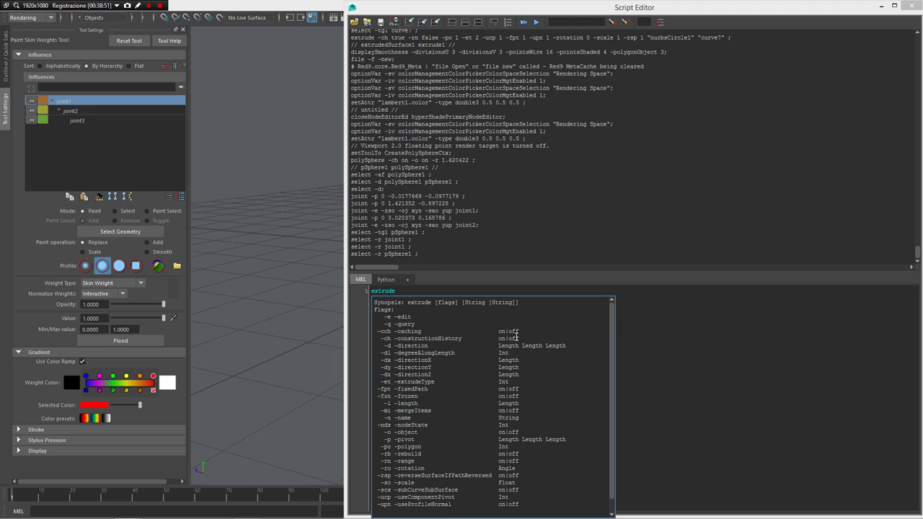
Check the Readme, move the Script Editor aside in Maya, and select the sphere with the Select Tool to show its channel values.
{"action": "key", "text": "alt+Tab"}
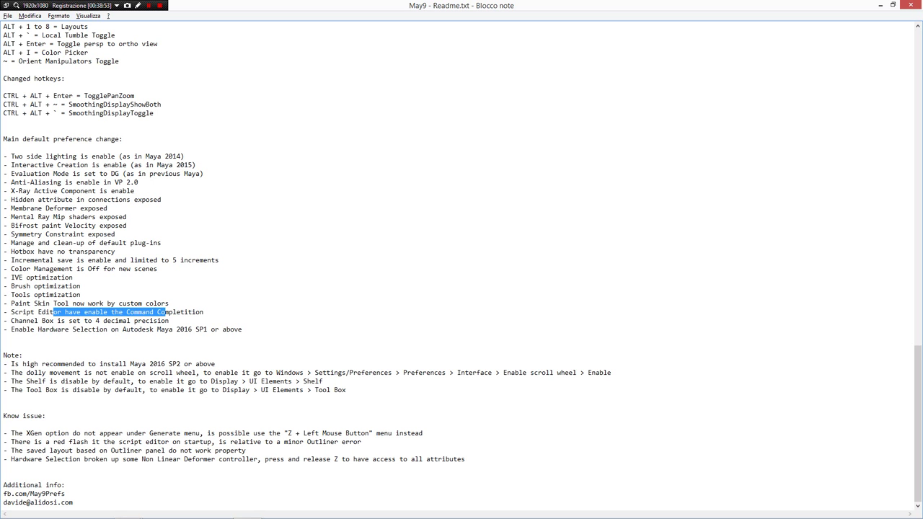
{"action": "key", "text": "alt+Tab"}
{"action": "left_click_drag", "start_coordinate": [791, 4], "coordinate": [423, 173]}
{"action": "key", "text": "q"}
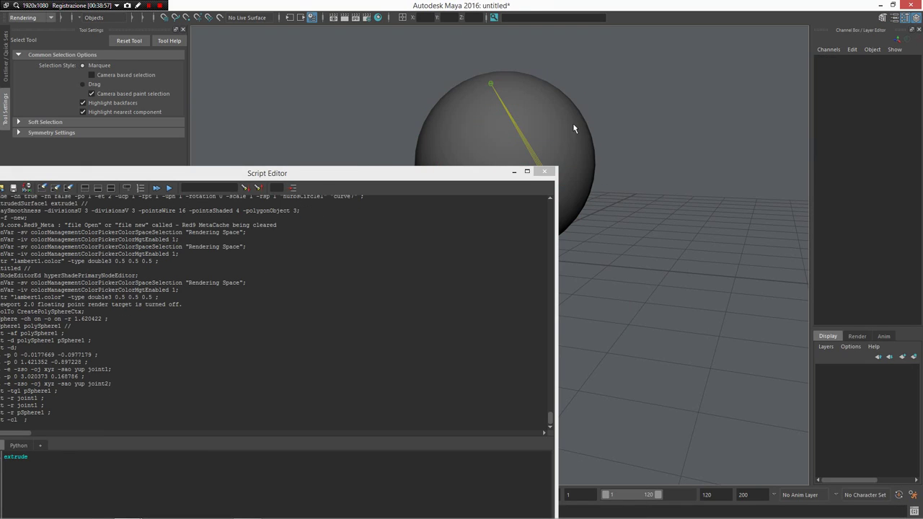
{"action": "left_click", "coordinate": [573, 122]}
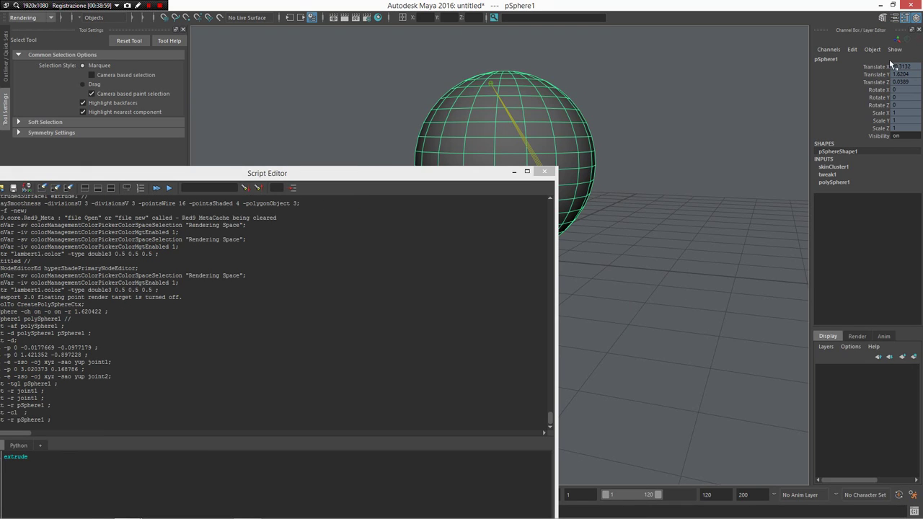
Check the hardware selection entry in the Readme's list of preference changes and return to Maya.
{"action": "key", "text": "alt+Tab"}
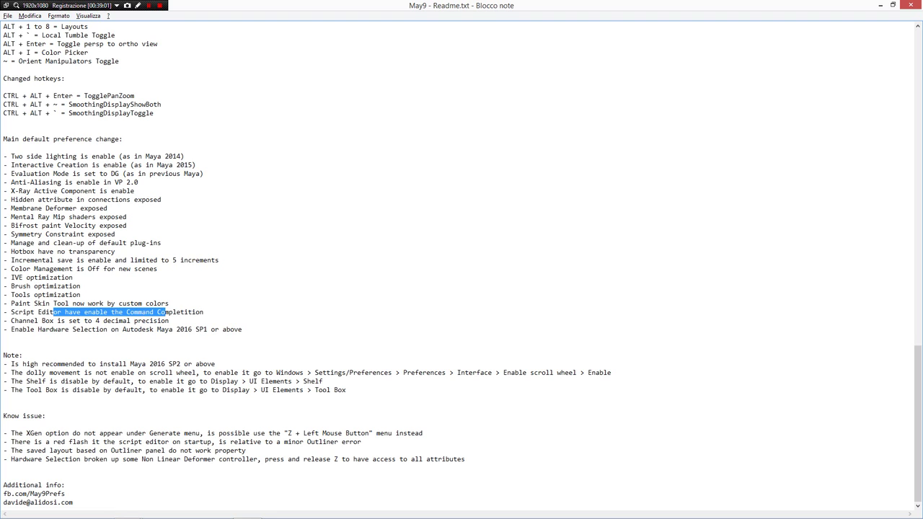
{"action": "left_click_drag", "start_coordinate": [18, 329], "coordinate": [244, 330]}
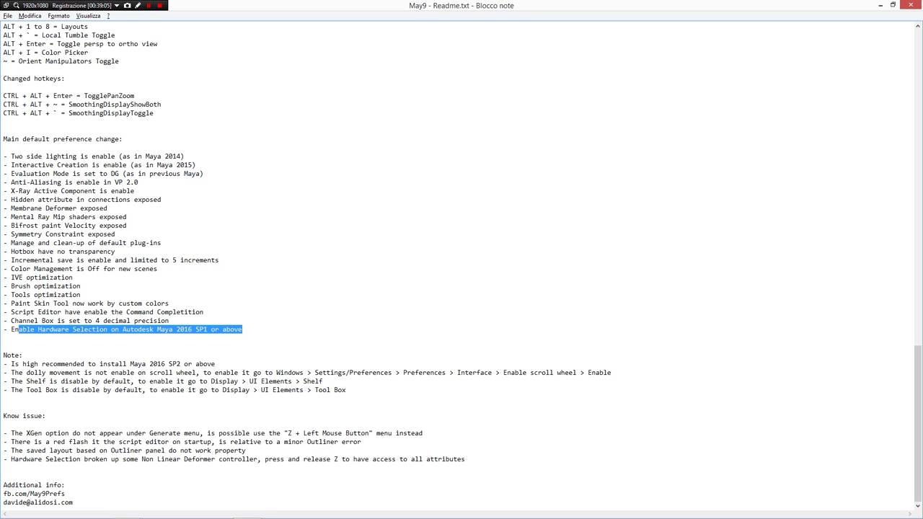
{"action": "key", "text": "alt+Tab"}
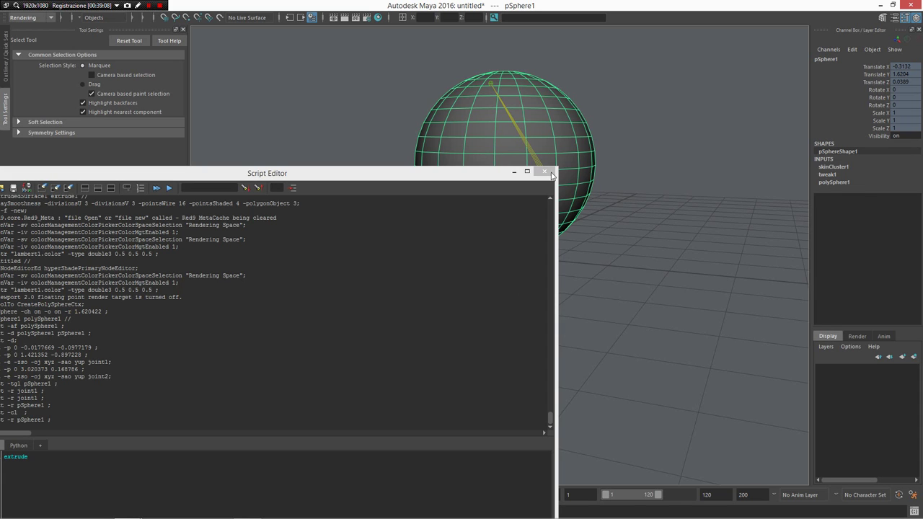
Close the Script Editor and the Tool Settings, leaving the whole sphere in view.
{"action": "left_click", "coordinate": [549, 170]}
{"action": "right_click_drag", "start_coordinate": [587, 217], "coordinate": [619, 195], "text": "alt"}
{"action": "middle_click_drag", "start_coordinate": [613, 186], "coordinate": [598, 256], "text": "alt"}
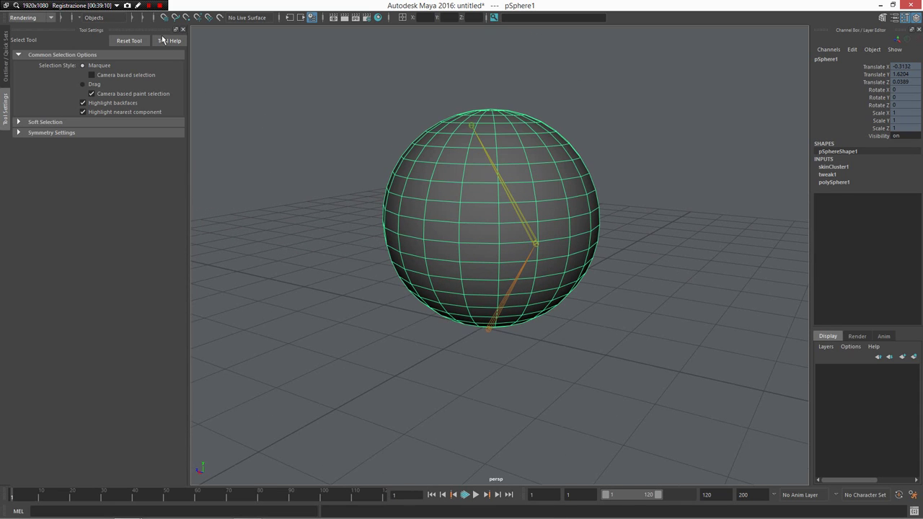
{"action": "left_click", "coordinate": [182, 29]}
Delete the joint chain inside the sphere.
{"action": "scroll", "coordinate": [489, 234], "scroll_direction": "up", "scroll_amount": 2}
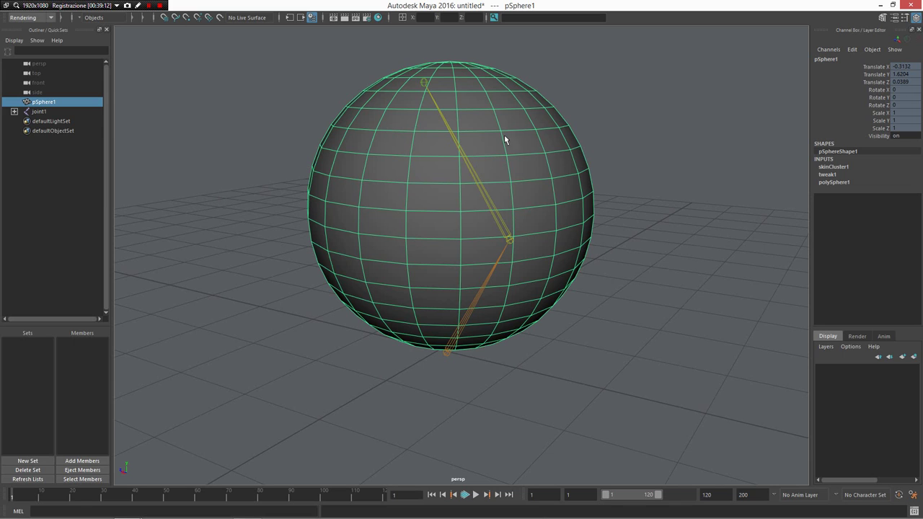
{"action": "left_click_drag", "start_coordinate": [563, 198], "coordinate": [547, 150], "text": "alt"}
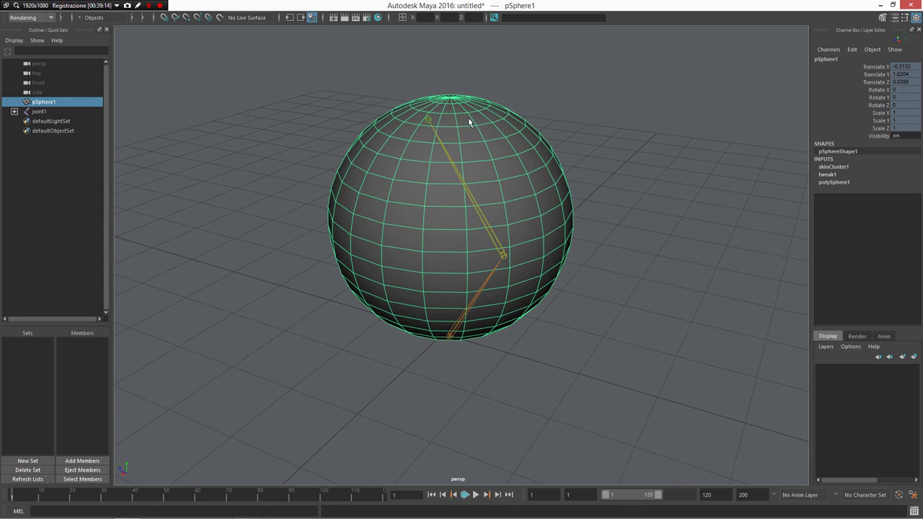
{"action": "left_click", "coordinate": [501, 253]}
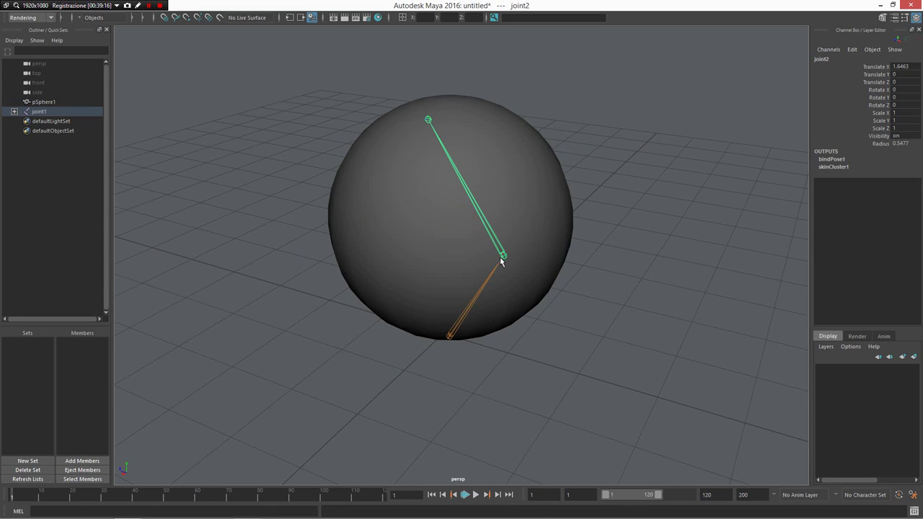
{"action": "key", "text": "Delete"}
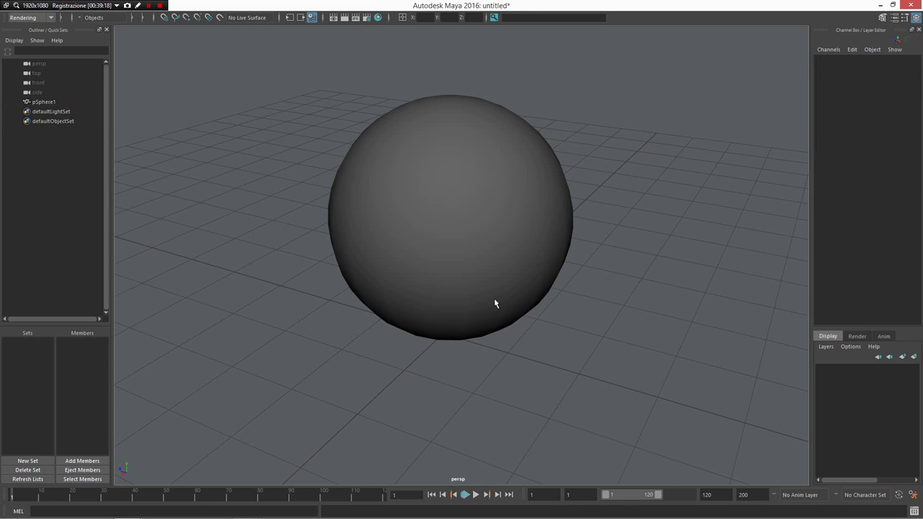
Select the sphere and display its UVs with distortion shading in a UV editor below the perspective view.
{"action": "left_click", "coordinate": [495, 296]}
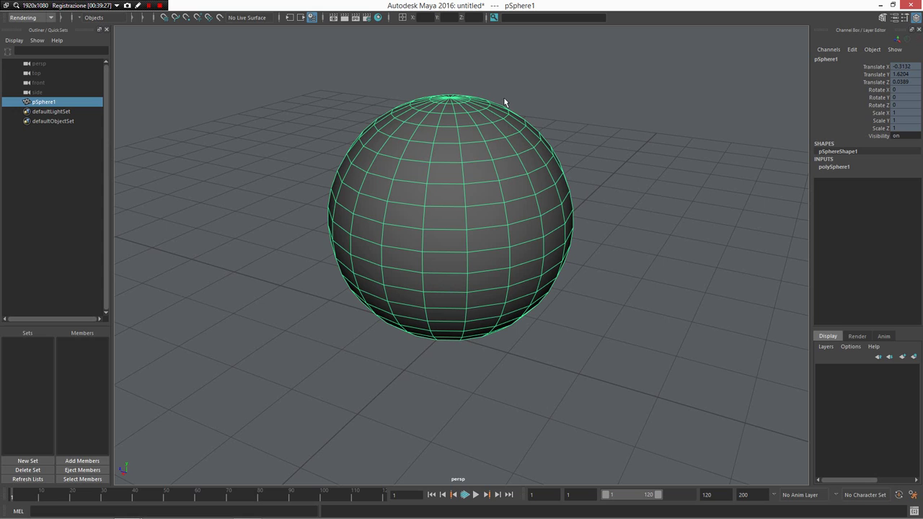
{"action": "scroll", "coordinate": [551, 242], "scroll_direction": "up", "scroll_amount": 3}
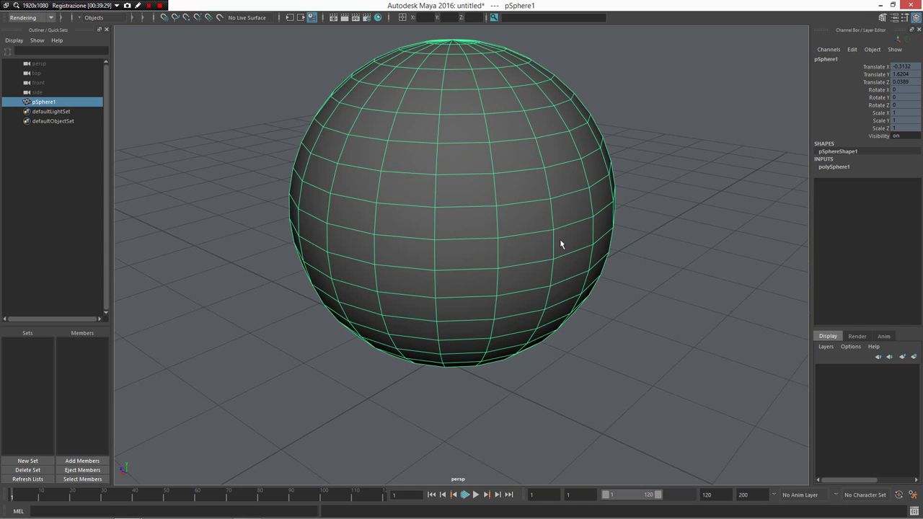
{"action": "scroll", "coordinate": [552, 375], "scroll_direction": "down", "scroll_amount": 3}
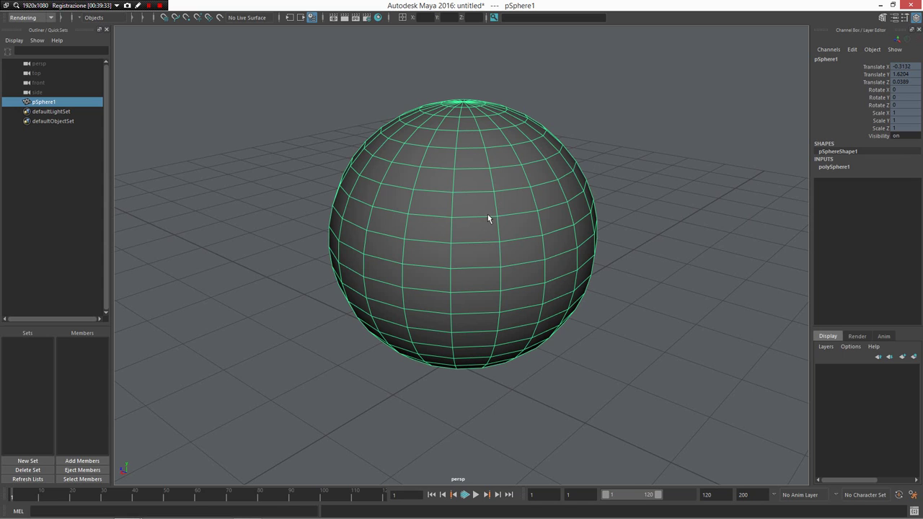
{"action": "left_click_drag", "start_coordinate": [488, 218], "coordinate": [513, 197], "text": "alt"}
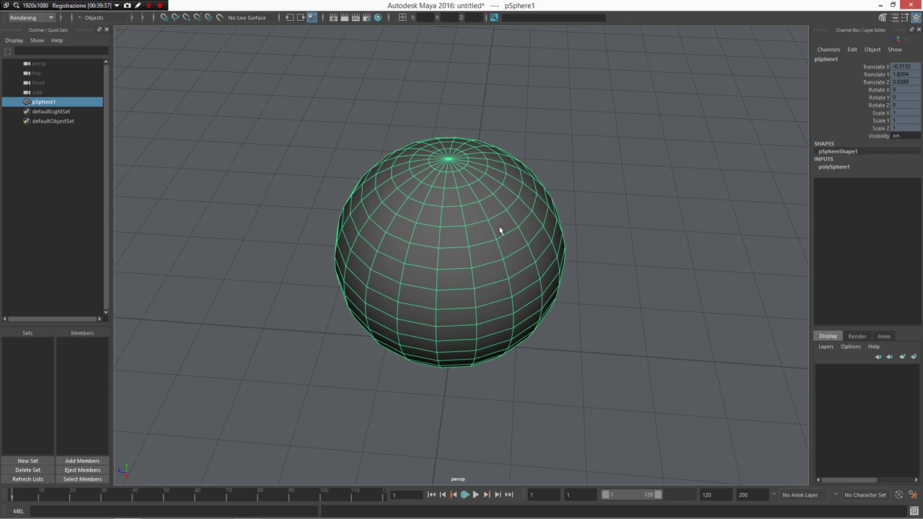
{"action": "key", "text": "ctrl+u"}
{"action": "scroll", "coordinate": [468, 419], "scroll_direction": "down", "scroll_amount": 1}
{"action": "scroll", "coordinate": [467, 420], "scroll_direction": "down", "scroll_amount": 2}
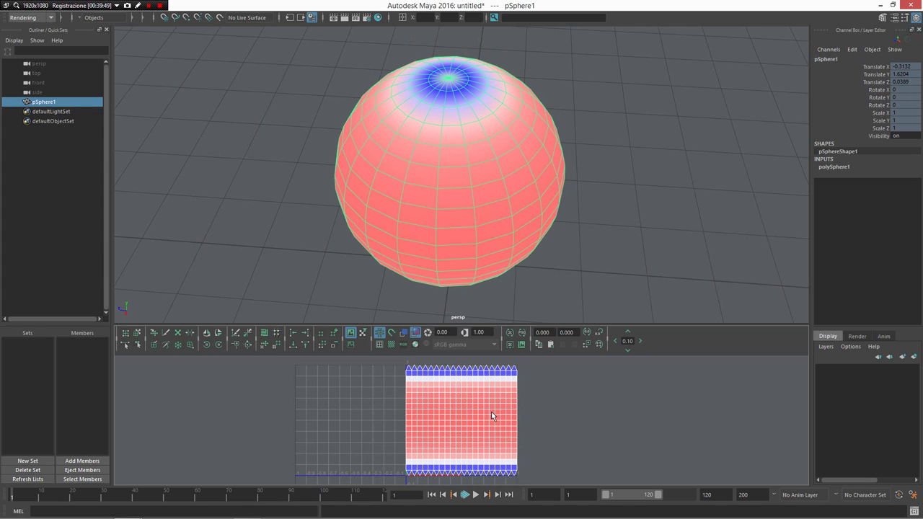
Switch the sphere to vertex components from the UV editor and select a single vertex near the middle of the shell.
{"action": "right_click_drag", "start_coordinate": [476, 397], "coordinate": [432, 396]}
{"action": "left_click", "coordinate": [494, 399]}
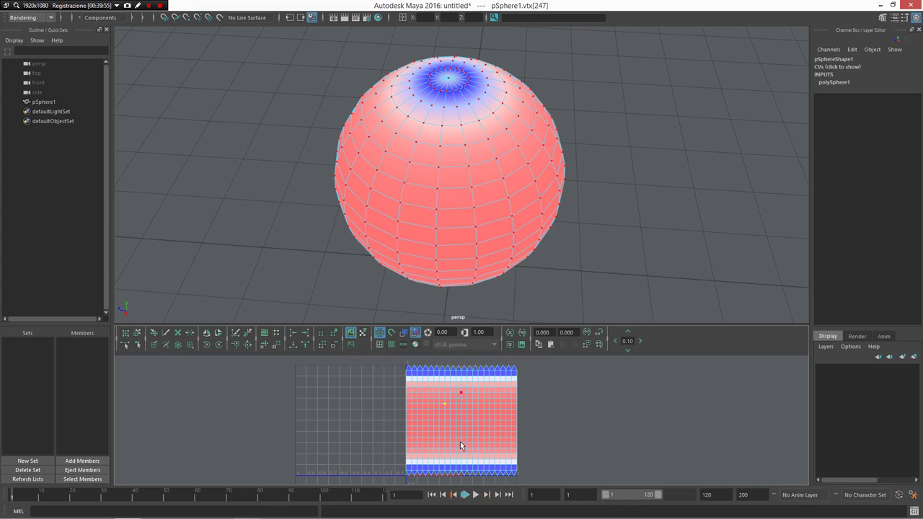
{"action": "key", "text": "space"}
{"action": "scroll", "coordinate": [490, 267], "scroll_direction": "up", "scroll_amount": 5}
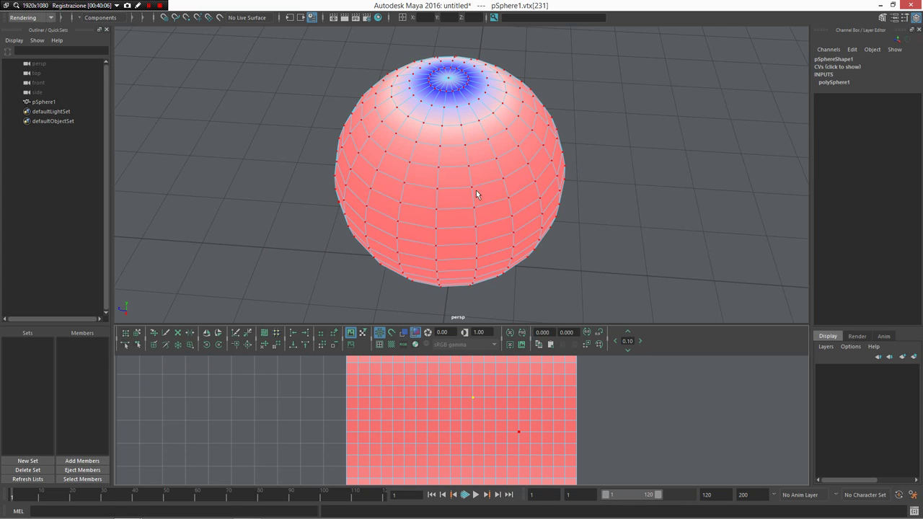
{"action": "left_click_drag", "start_coordinate": [478, 193], "coordinate": [487, 161], "text": "alt"}
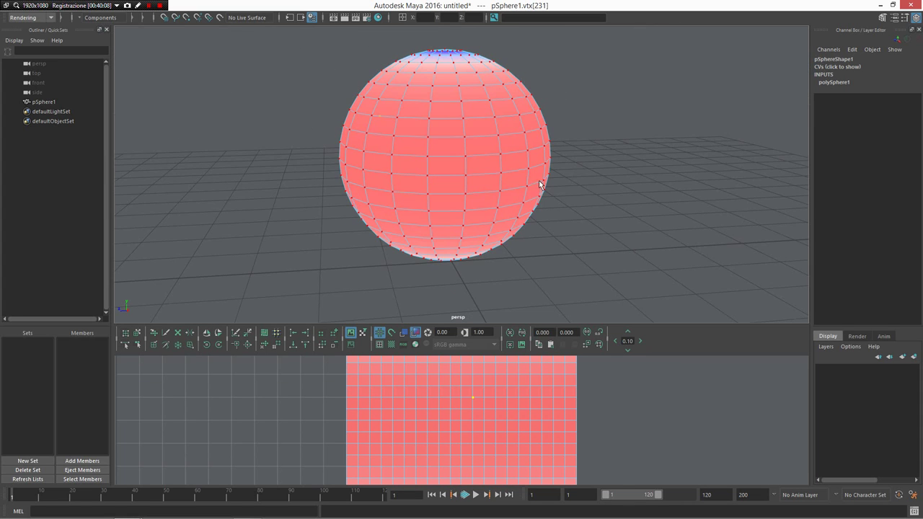
{"action": "left_click_drag", "start_coordinate": [505, 103], "coordinate": [509, 161], "text": "alt"}
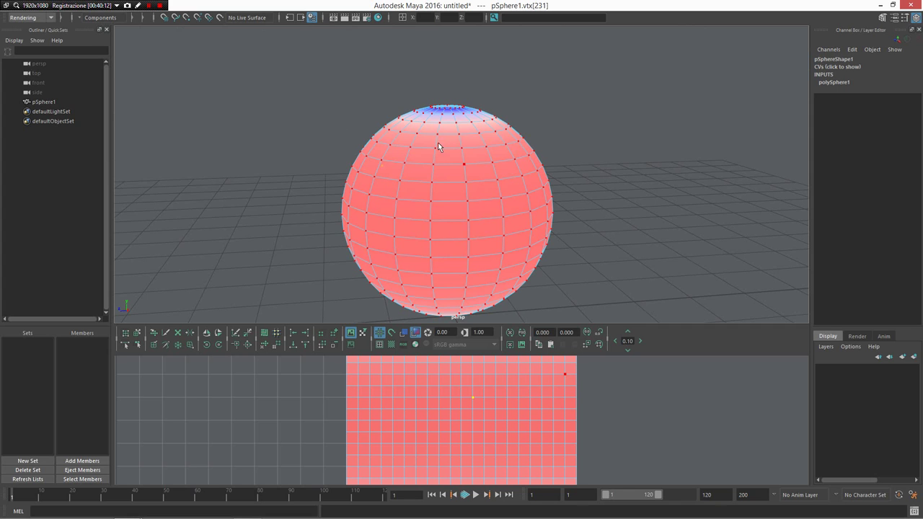
{"action": "left_click_drag", "start_coordinate": [500, 138], "coordinate": [482, 184], "text": "alt"}
{"action": "scroll", "coordinate": [424, 373], "scroll_direction": "down", "scroll_amount": 5}
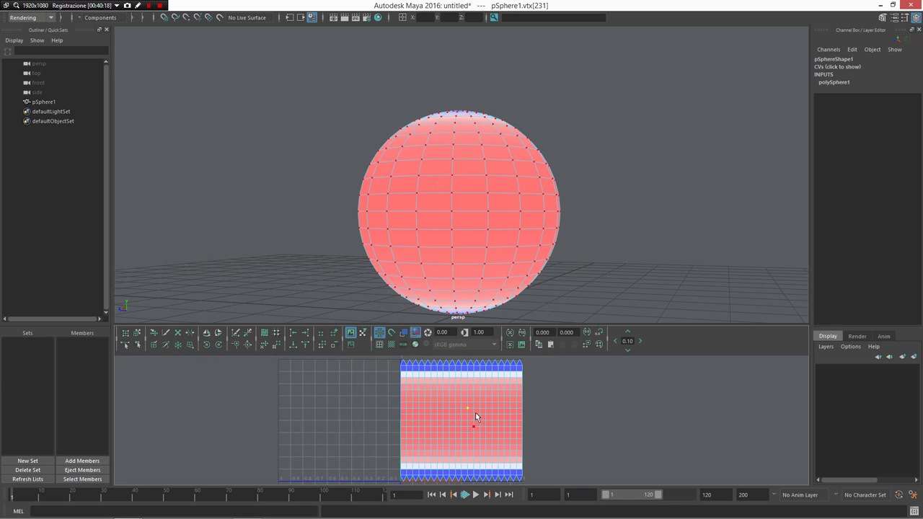
Switch the sphere to UV components and select several UVs around its middle, using both the UV editor and perspective view.
{"action": "mouse_move", "coordinate": [475, 412]}
{"action": "right_mouse_down"}
{"action": "mouse_move", "coordinate": [519, 402]}
{"action": "mouse_move", "coordinate": [510, 415]}
{"action": "mouse_move", "coordinate": [478, 405]}
{"action": "right_mouse_up"}
{"action": "left_click", "coordinate": [510, 419]}
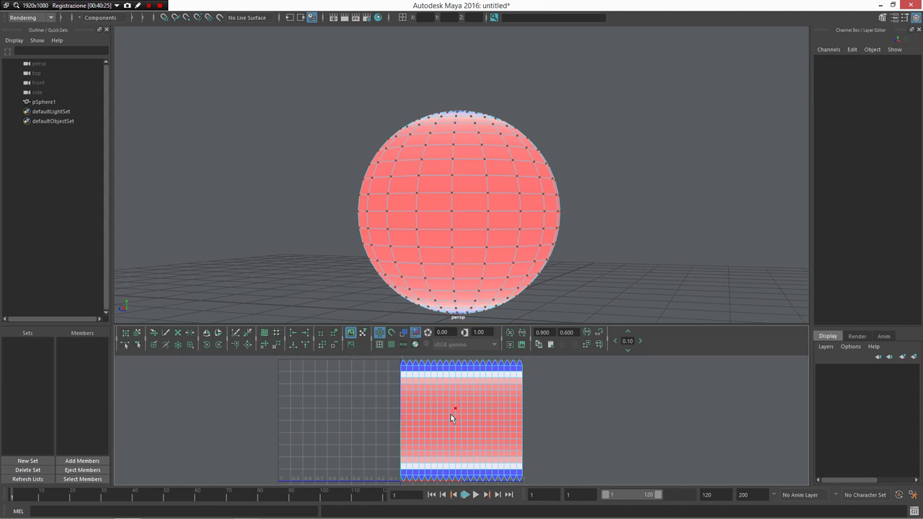
{"action": "left_click", "coordinate": [532, 245]}
{"action": "left_click_drag", "start_coordinate": [534, 224], "coordinate": [455, 192]}
{"action": "left_click_drag", "start_coordinate": [643, 282], "coordinate": [578, 276], "text": "alt"}
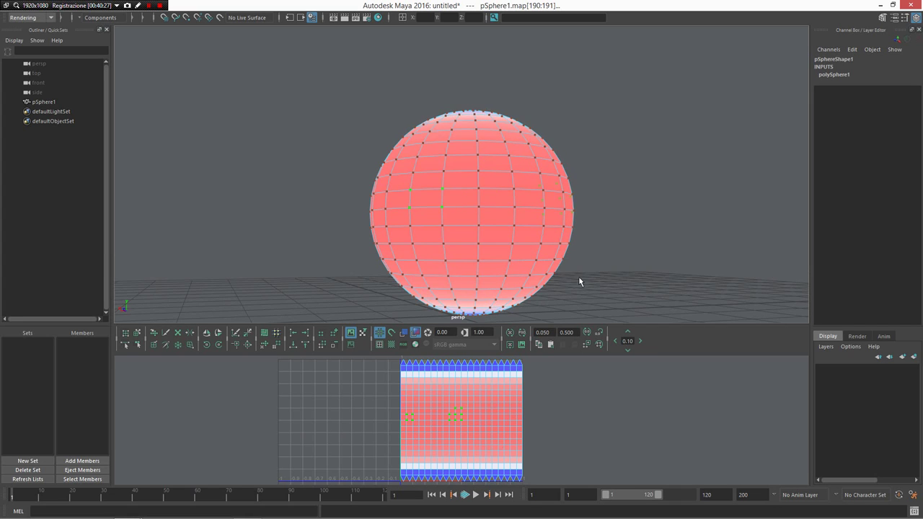
{"action": "left_click_drag", "start_coordinate": [478, 261], "coordinate": [517, 218], "text": "alt"}
{"action": "key", "text": "1"}
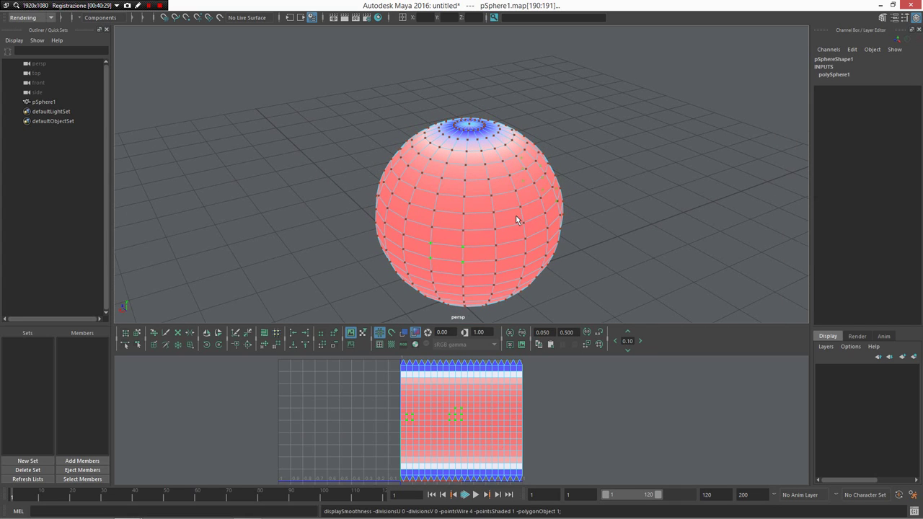
Return the sphere to object mode and enlarge the perspective view to fill the workspace in place of the UV editor.
{"action": "right_click_drag", "start_coordinate": [516, 218], "coordinate": [553, 206]}
{"action": "key", "text": "space"}
{"action": "right_click_drag", "start_coordinate": [591, 241], "coordinate": [570, 252], "text": "alt"}
{"action": "left_click_drag", "start_coordinate": [569, 253], "coordinate": [549, 305], "text": "alt"}
{"action": "middle_click_drag", "start_coordinate": [549, 305], "coordinate": [541, 253], "text": "alt"}
{"action": "left_click_drag", "start_coordinate": [541, 253], "coordinate": [523, 271], "text": "alt"}
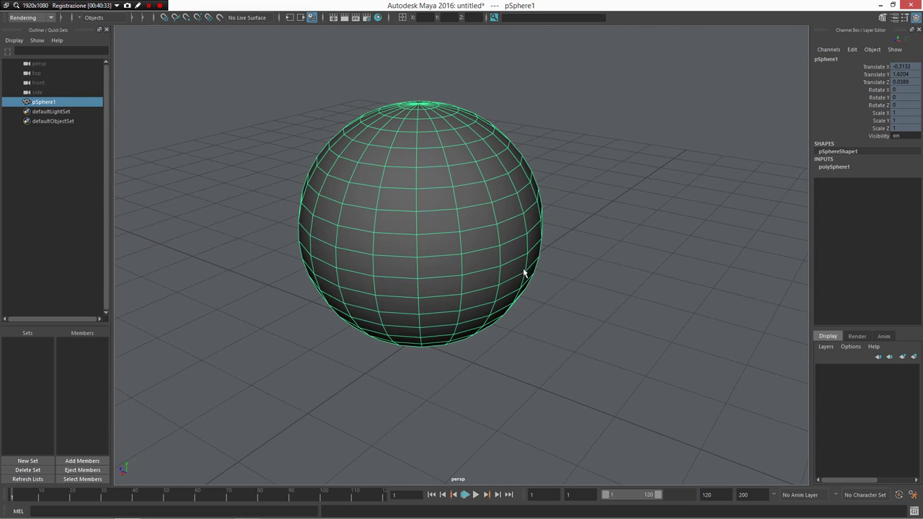
Add a Bend deformer to the selected sphere.
{"action": "right_click", "coordinate": [443, 220]}
{"action": "right_click_drag", "start_coordinate": [445, 223], "coordinate": [468, 310]}
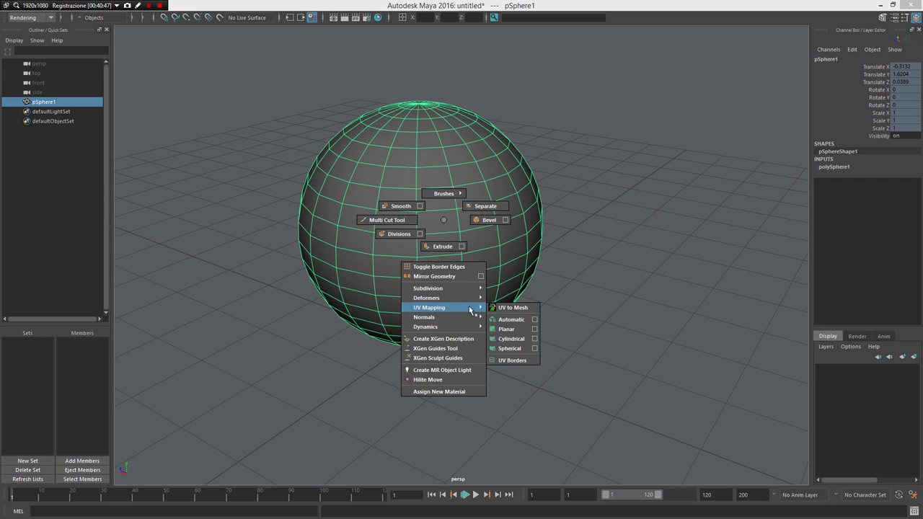
{"action": "right_click_drag", "start_coordinate": [469, 310], "coordinate": [579, 351], "text": "shift"}
Display the scene in wireframe and toggle the bend handle's manipulator points off and on inside the sphere.
{"action": "scroll", "coordinate": [603, 339], "scroll_direction": "up", "scroll_amount": 5}
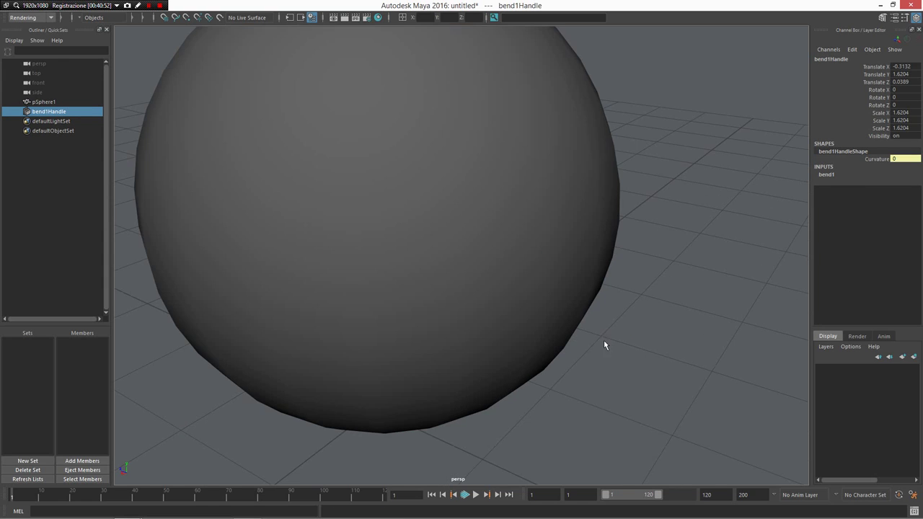
{"action": "scroll", "coordinate": [602, 337], "scroll_direction": "down", "scroll_amount": 3}
{"action": "left_click_drag", "start_coordinate": [602, 337], "coordinate": [534, 279], "text": "alt"}
{"action": "key", "text": "4"}
{"action": "scroll", "coordinate": [430, 246], "scroll_direction": "up", "scroll_amount": 1}
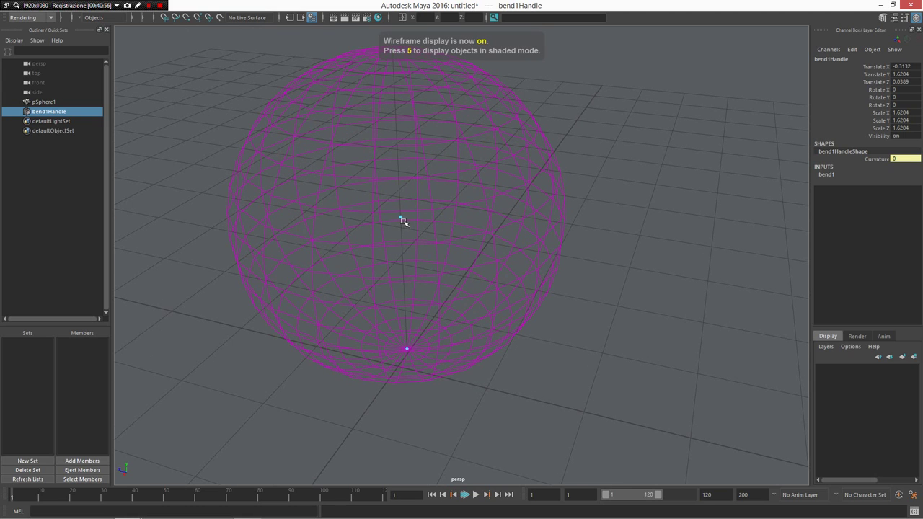
{"action": "left_click", "coordinate": [401, 219]}
{"action": "left_click", "coordinate": [401, 219]}
{"action": "left_click", "coordinate": [400, 219]}
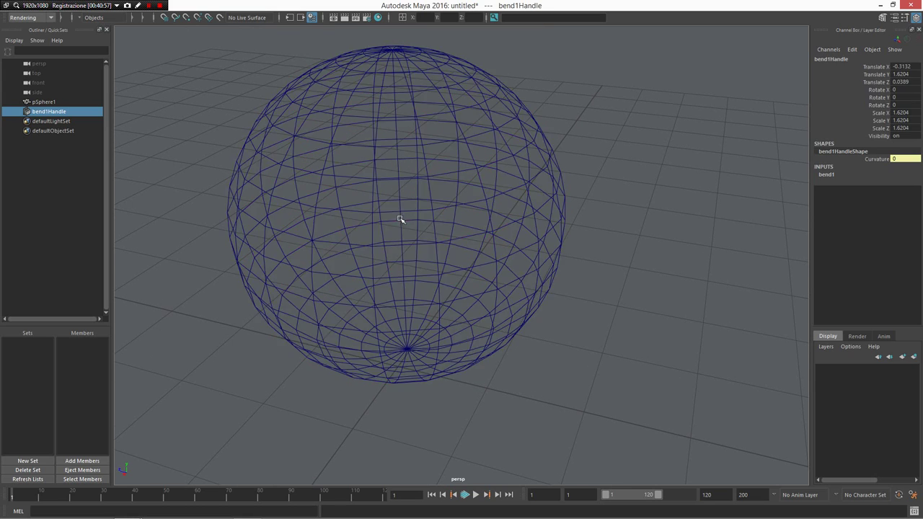
{"action": "left_click", "coordinate": [401, 217]}
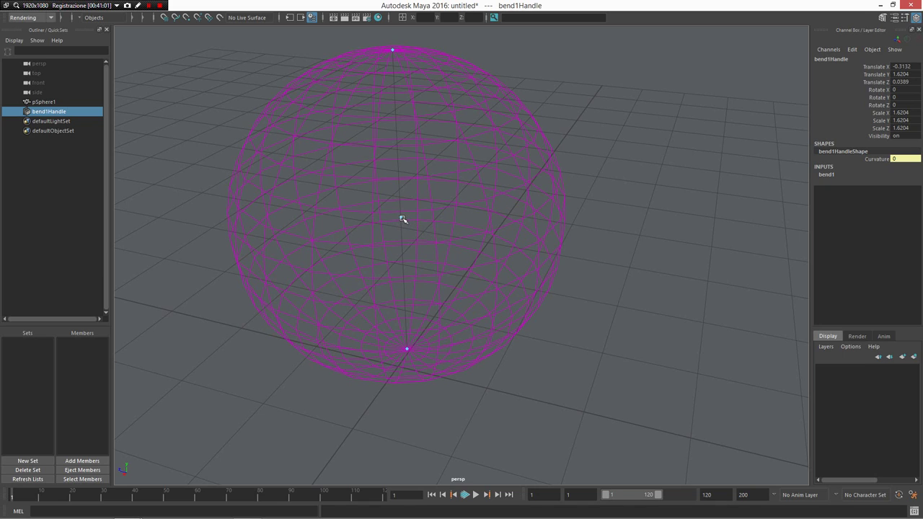
Open the bend deformer's attributes and set Curvature to -60.736, Low Bound to -3.804 and High Bound to 1.104.
{"action": "key", "text": "ctrl+a"}
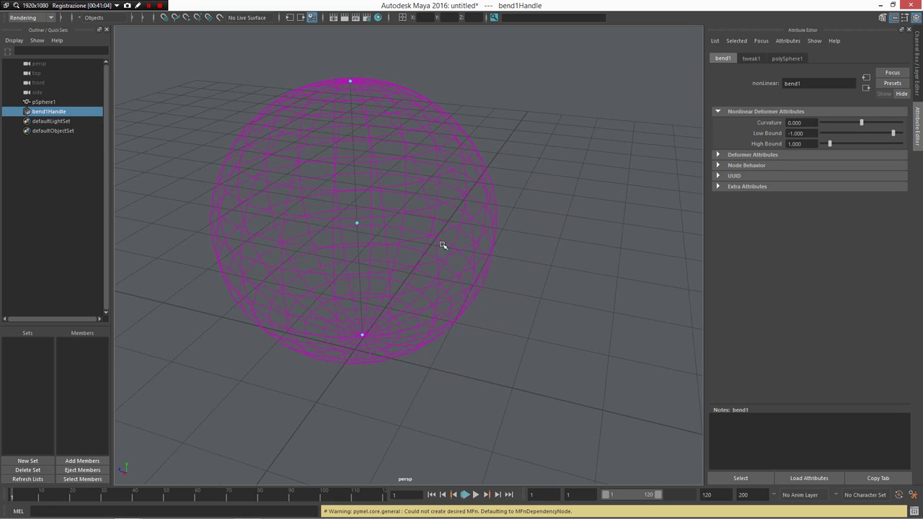
{"action": "left_click_drag", "start_coordinate": [829, 144], "coordinate": [847, 122]}
{"action": "left_click", "coordinate": [870, 133]}
Set the bend's curvature to about 56.8 with its curvature manipulator point in the viewport.
{"action": "left_click_drag", "start_coordinate": [536, 142], "coordinate": [483, 208], "text": "alt"}
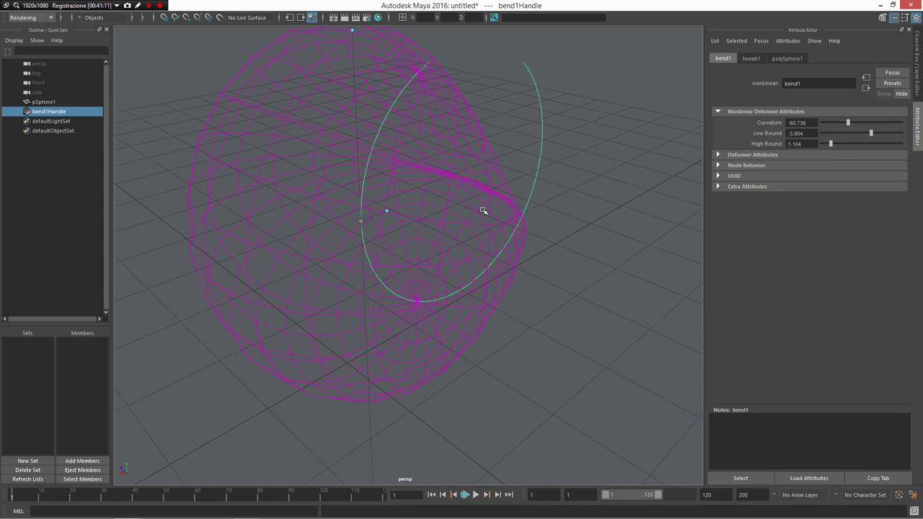
{"action": "scroll", "coordinate": [346, 202], "scroll_direction": "up", "scroll_amount": 5}
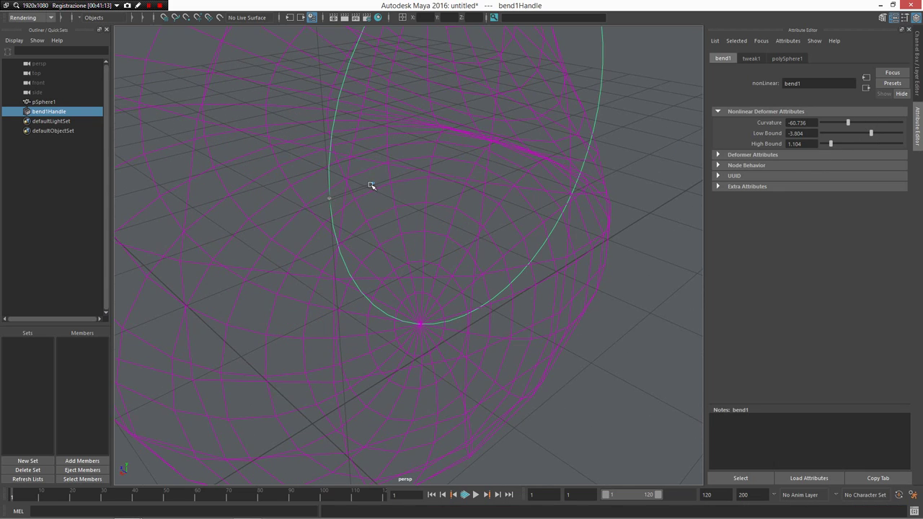
{"action": "left_click", "coordinate": [373, 185]}
{"action": "mouse_move", "coordinate": [406, 180]}
{"action": "left_mouse_down", "text": "alt"}
{"action": "mouse_move", "coordinate": [383, 165]}
{"action": "mouse_move", "coordinate": [389, 181]}
{"action": "left_mouse_up", "text": "alt"}
{"action": "key", "text": "w"}
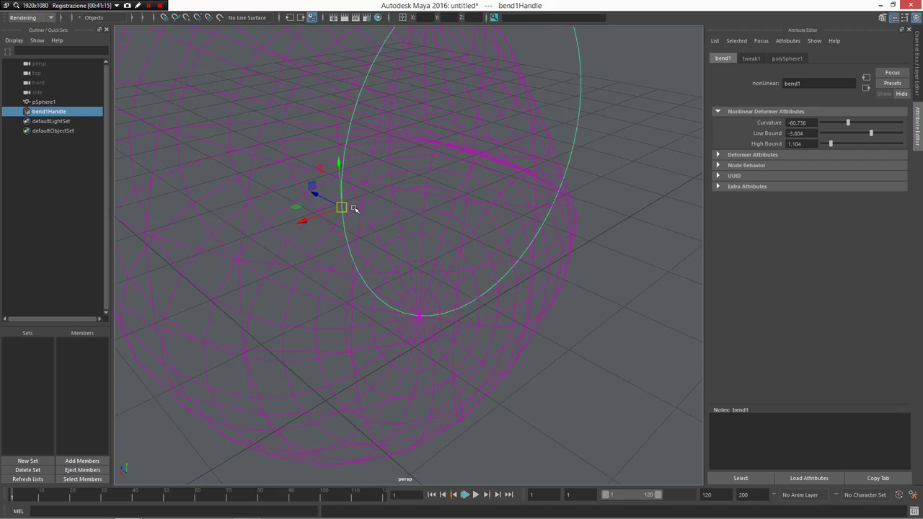
{"action": "key", "text": "t"}
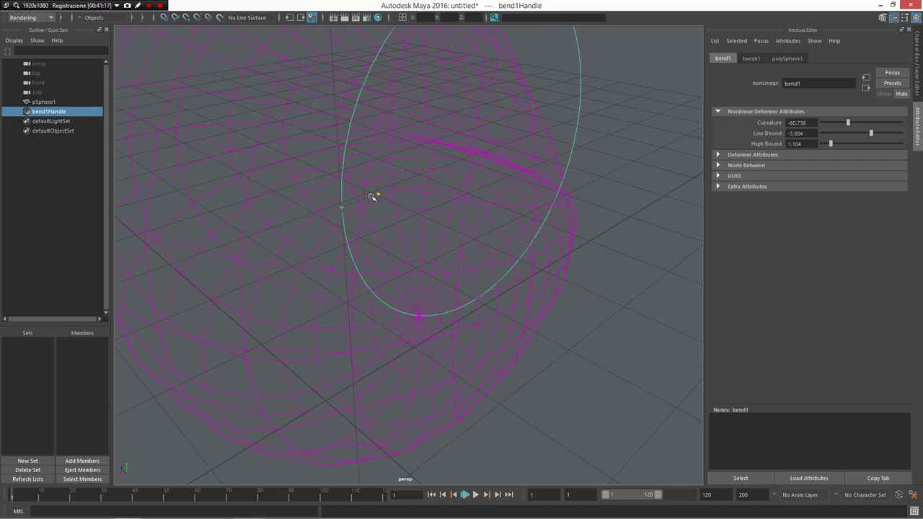
{"action": "left_click_drag", "start_coordinate": [373, 198], "coordinate": [281, 203]}
{"action": "scroll", "coordinate": [395, 195], "scroll_direction": "down", "scroll_amount": 5}
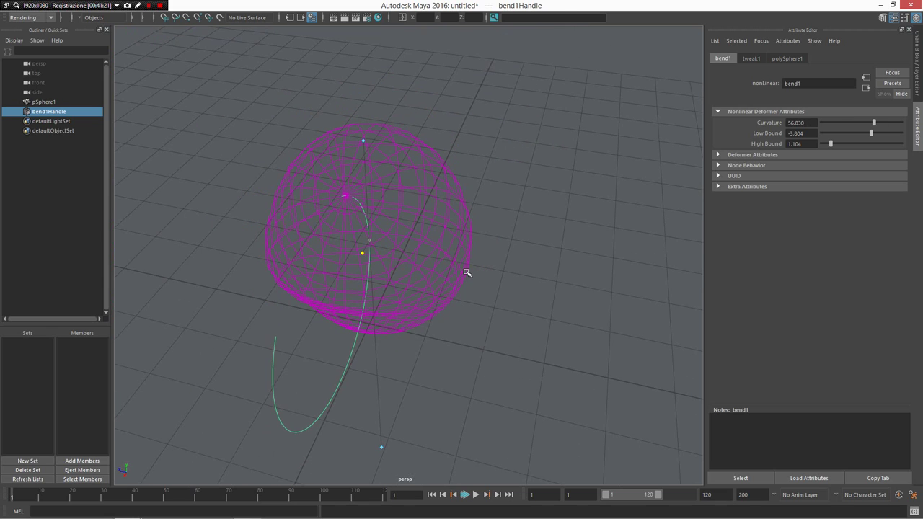